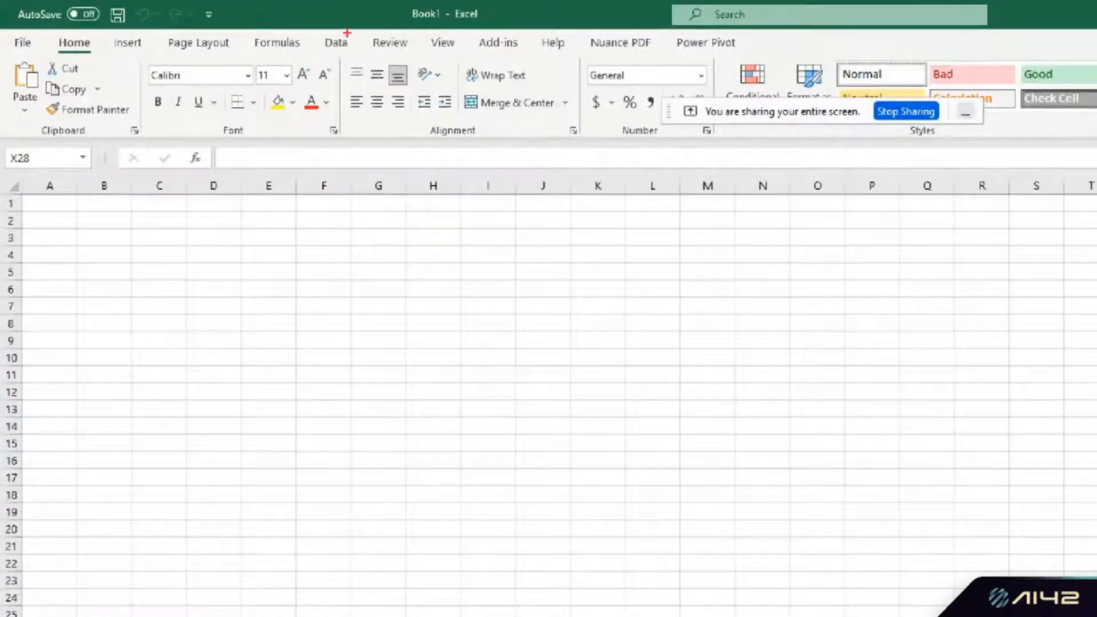
Start importing data from a SQL Server database into the blank workbook.
mouse_move(349, 31)
mouse_down()
mouse_move(313, 59)
mouse_move(362, 32)
mouse_up()
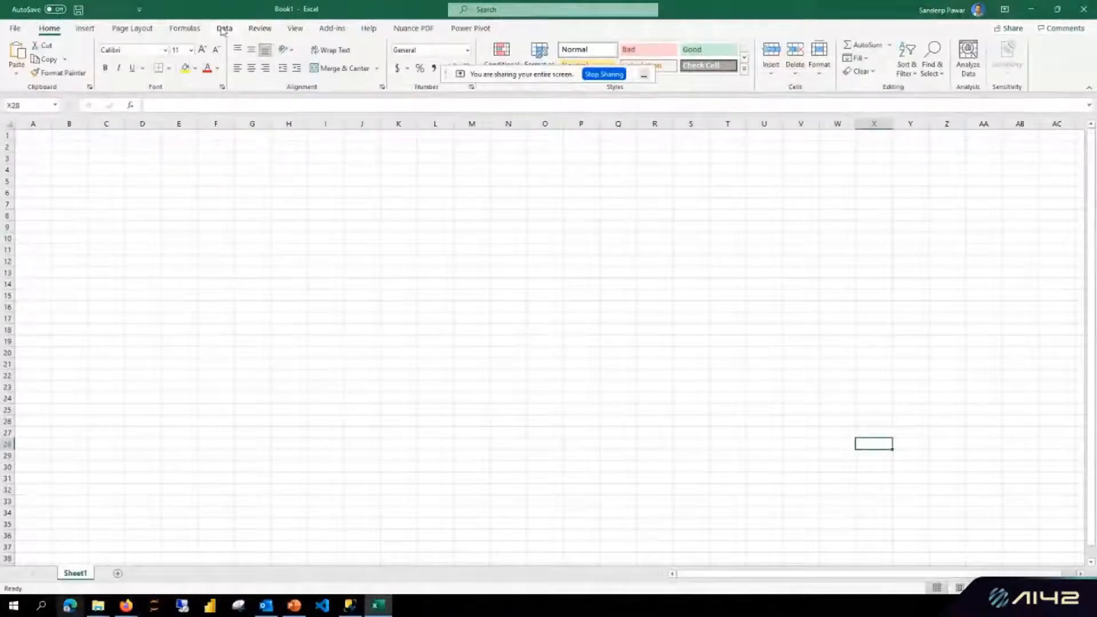
click(335, 43)
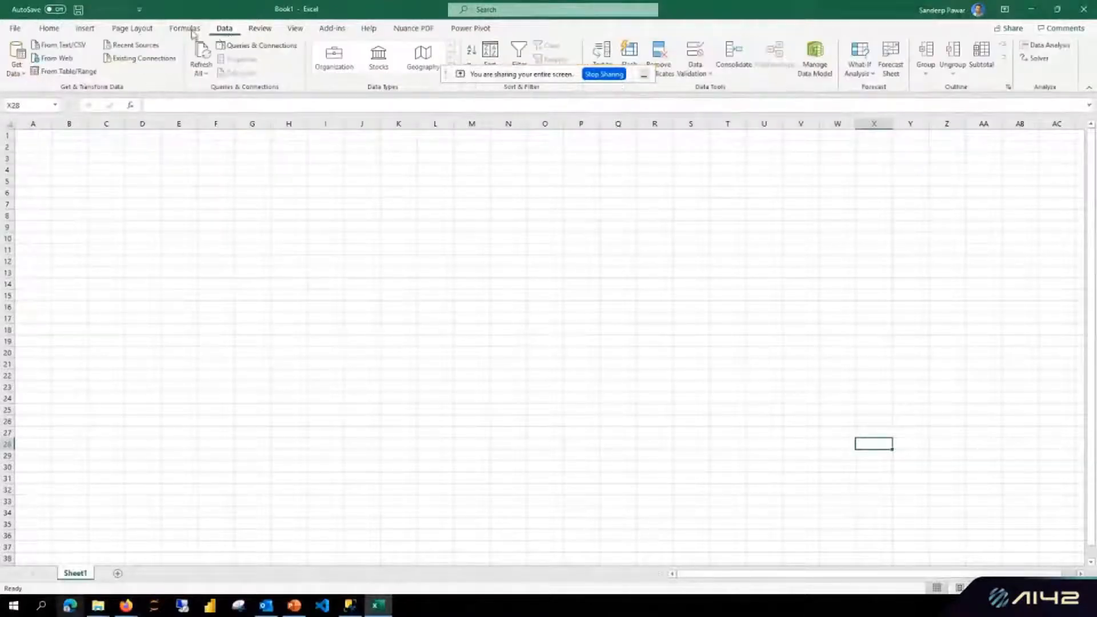
click(19, 73)
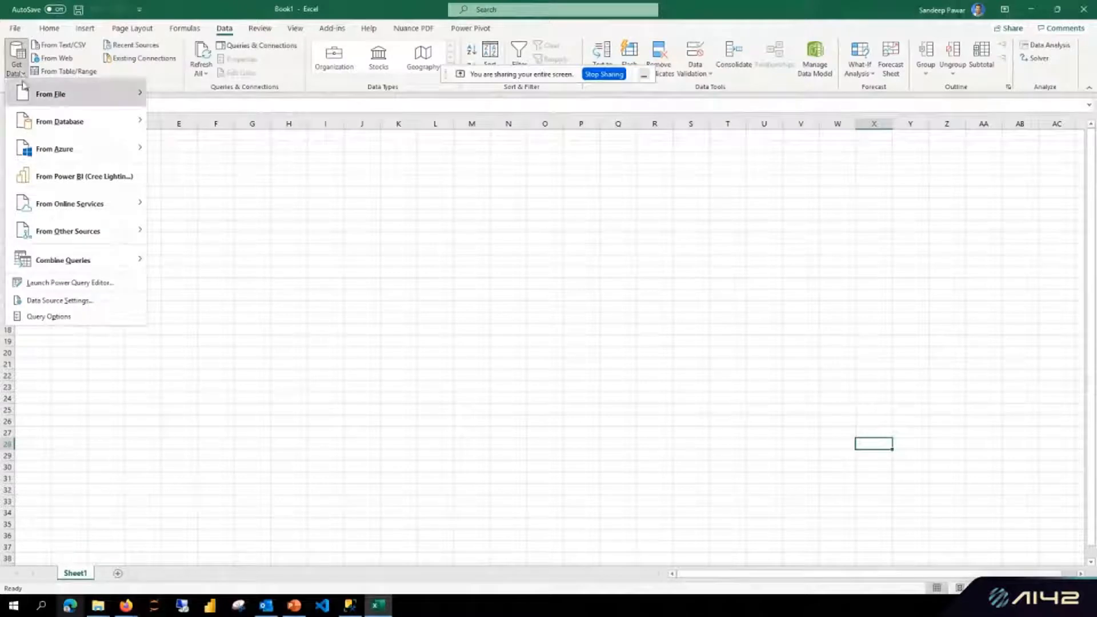
mouse_move(54, 126)
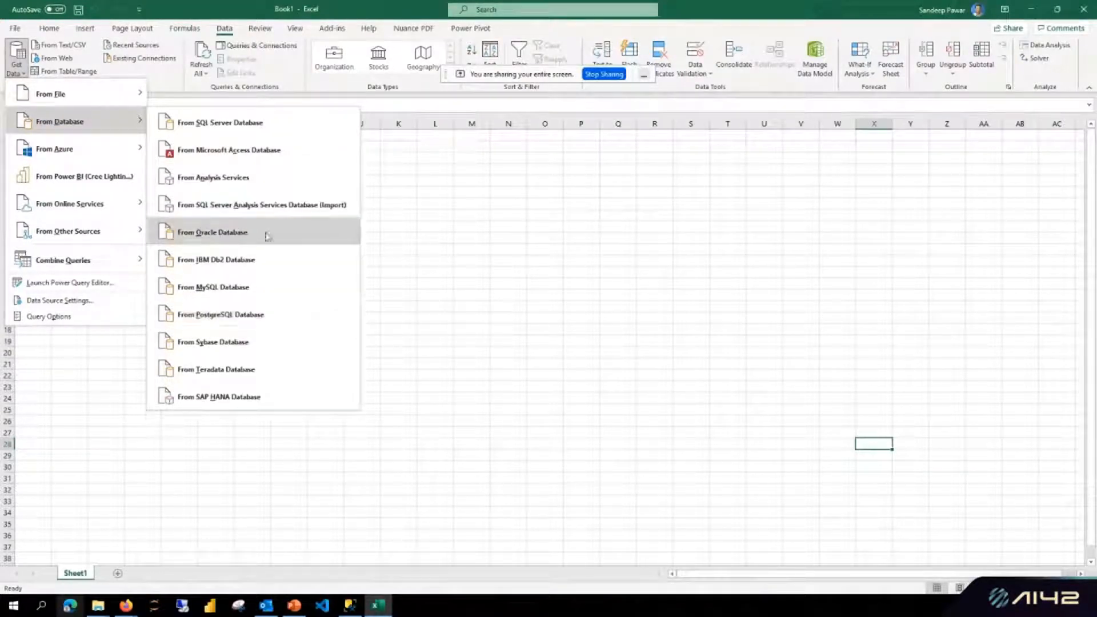
mouse_move(135, 153)
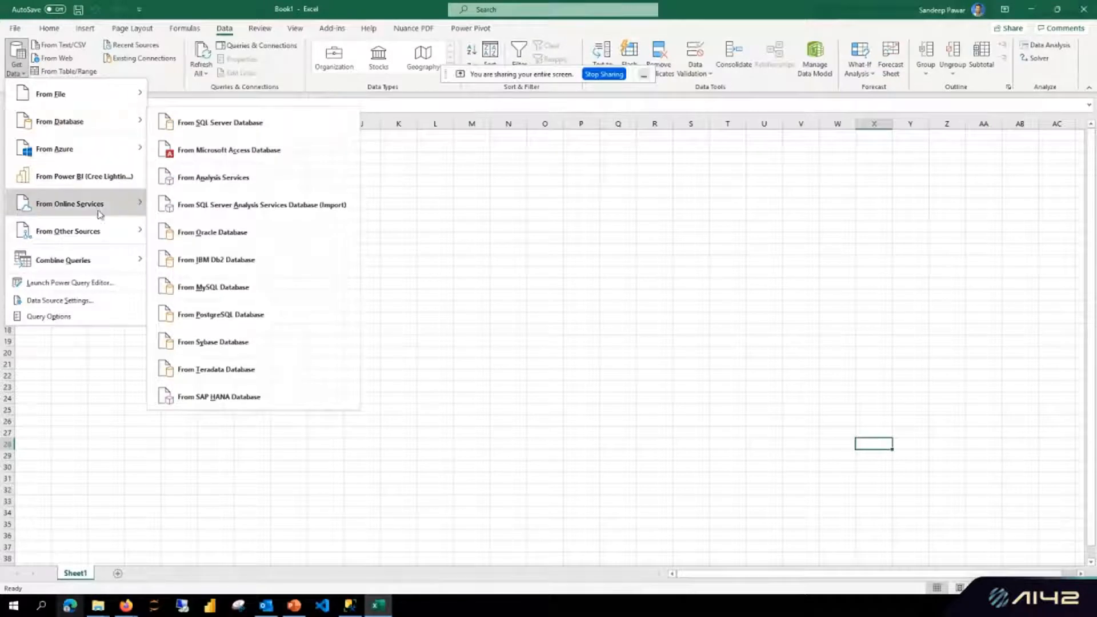
mouse_move(89, 125)
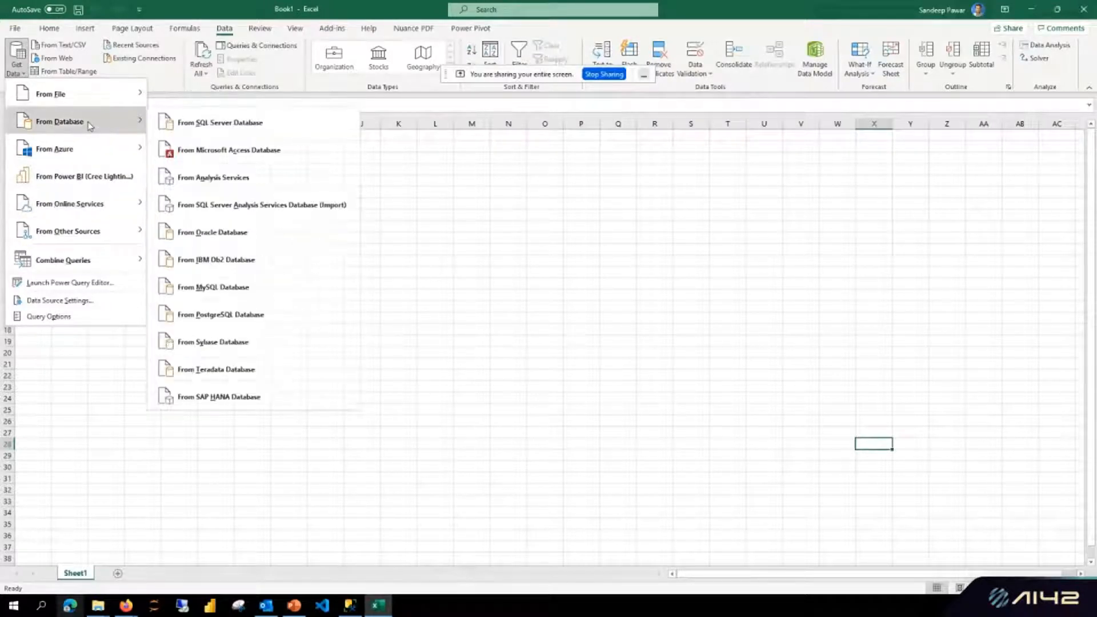
click(276, 127)
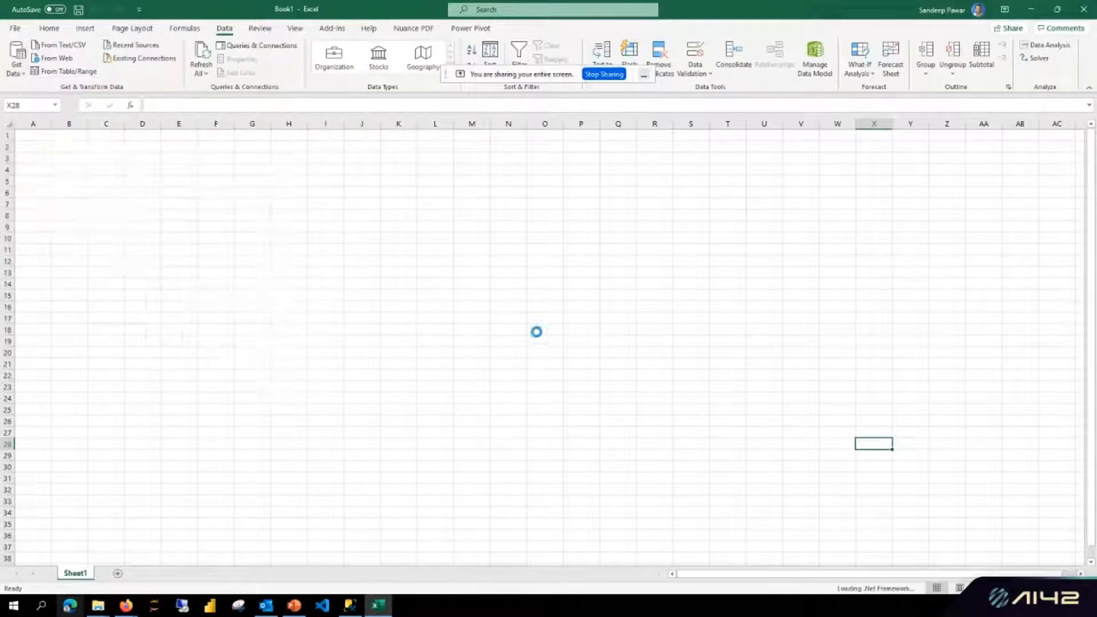
Switch to SQL Server Management Studio and view the top 1000 rows of the dbo.EmployeeRating table in an enlarged results area.
click(349, 606)
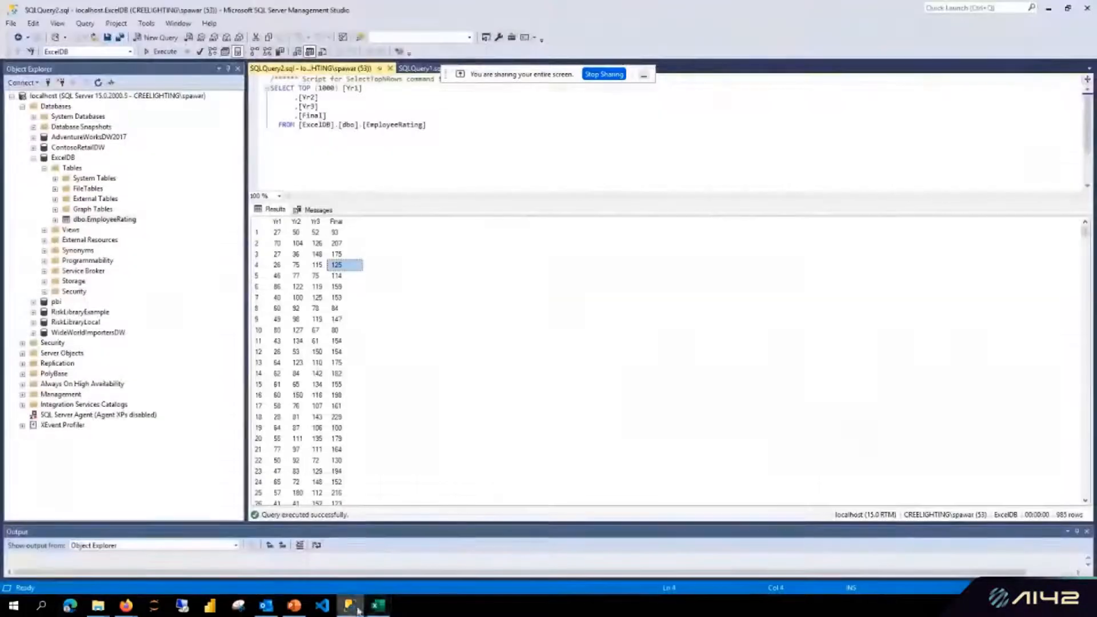
right_click(116, 224)
click(188, 251)
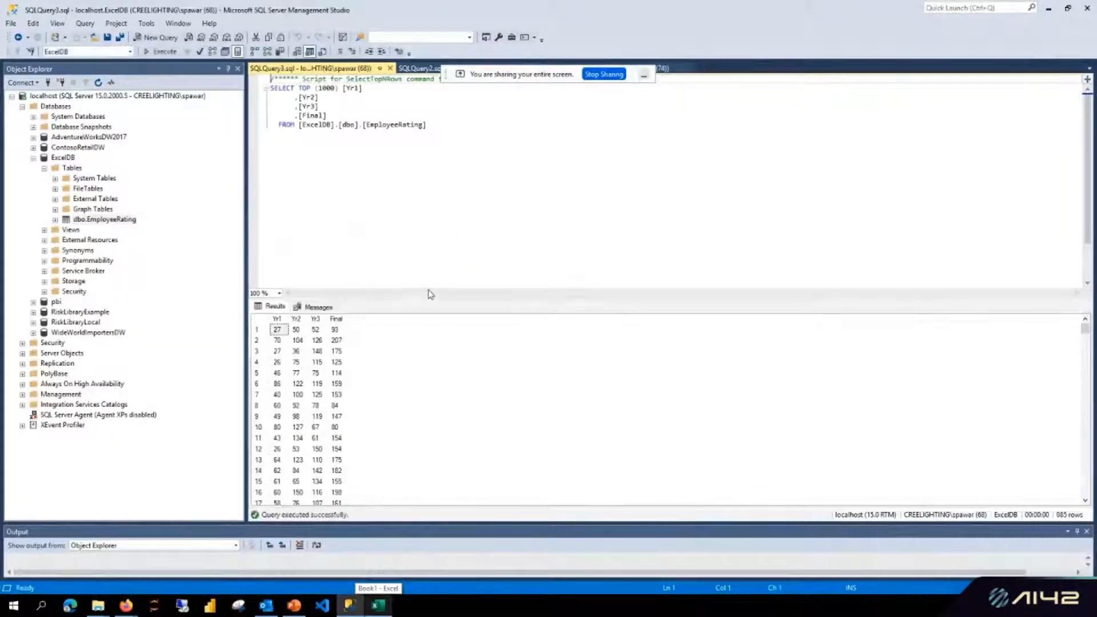
drag(434, 296, 454, 166)
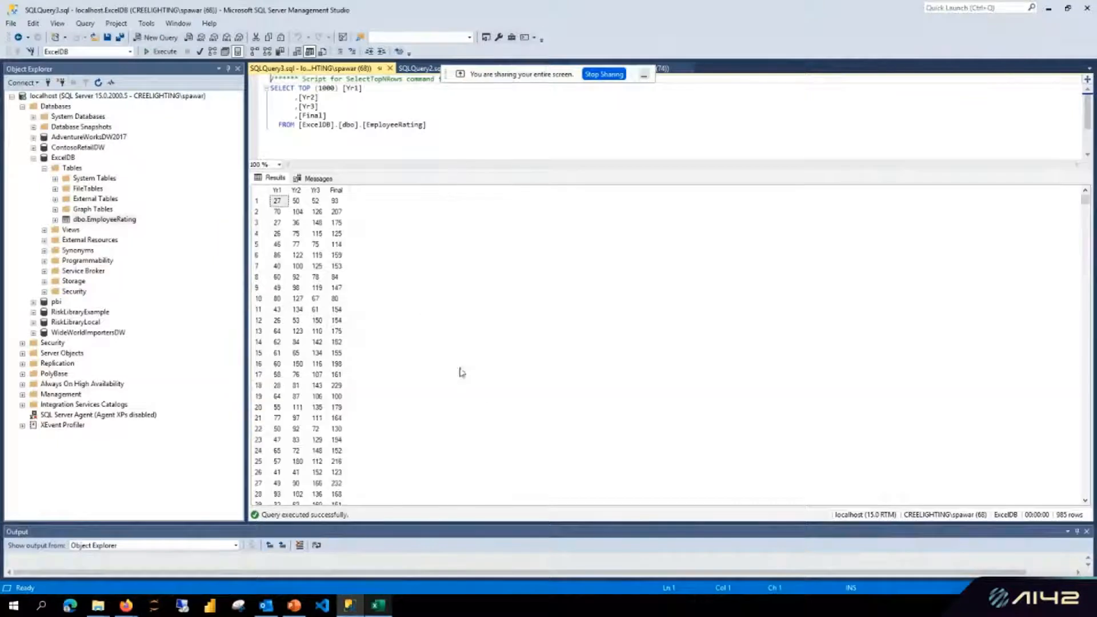
click(1049, 8)
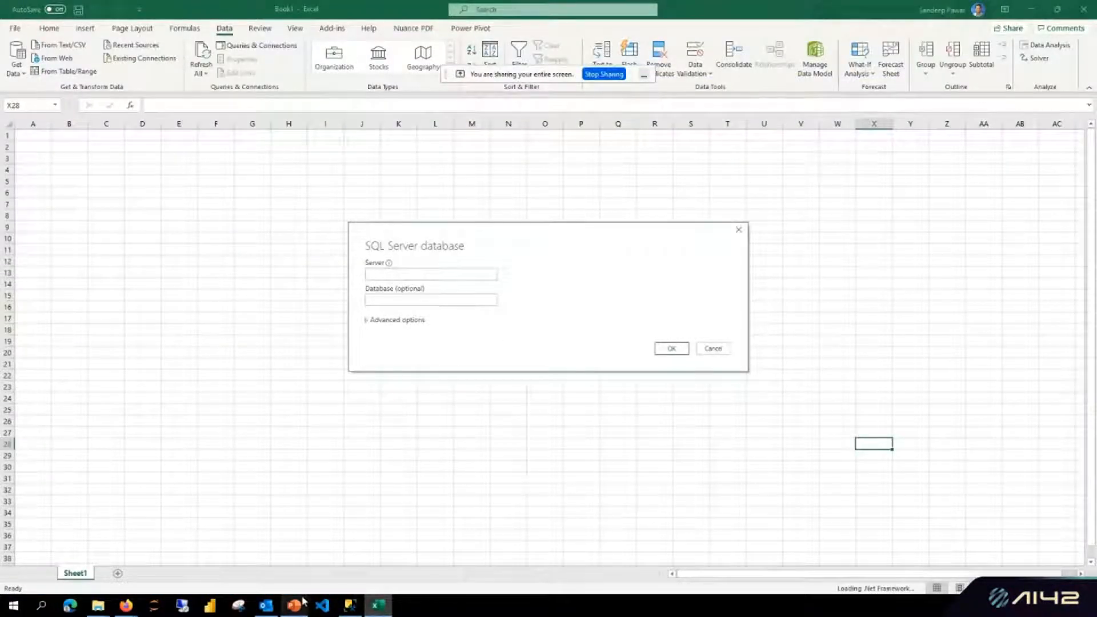
Connect to the localhost server and open the EmployeeRating table of ExcelDB for transformation in the Power Query Editor.
text(localhost)
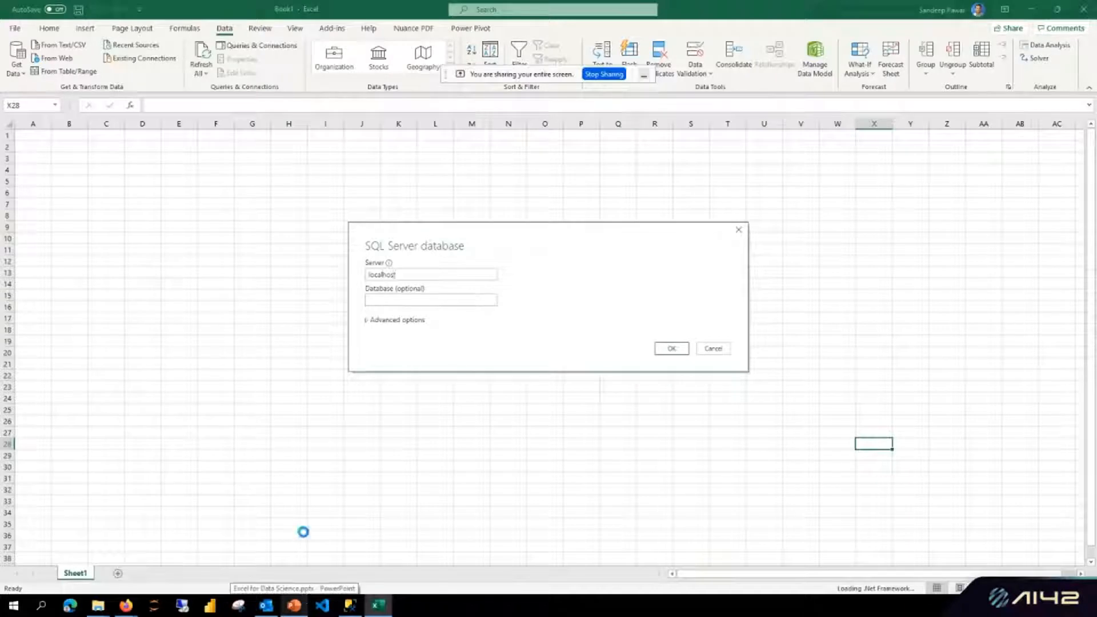
click(678, 352)
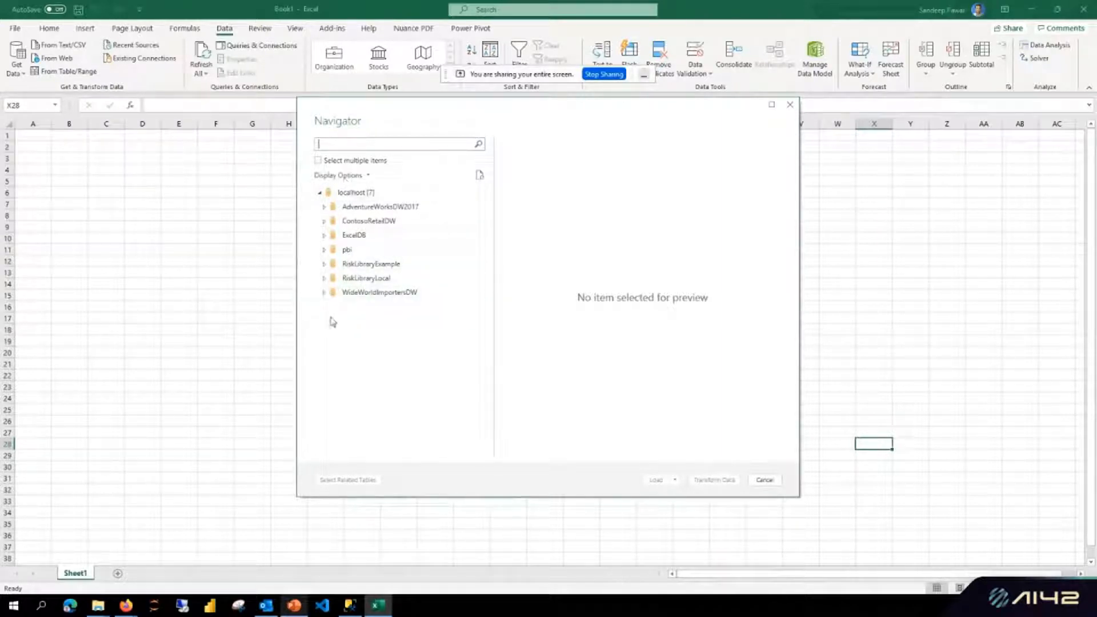
click(323, 237)
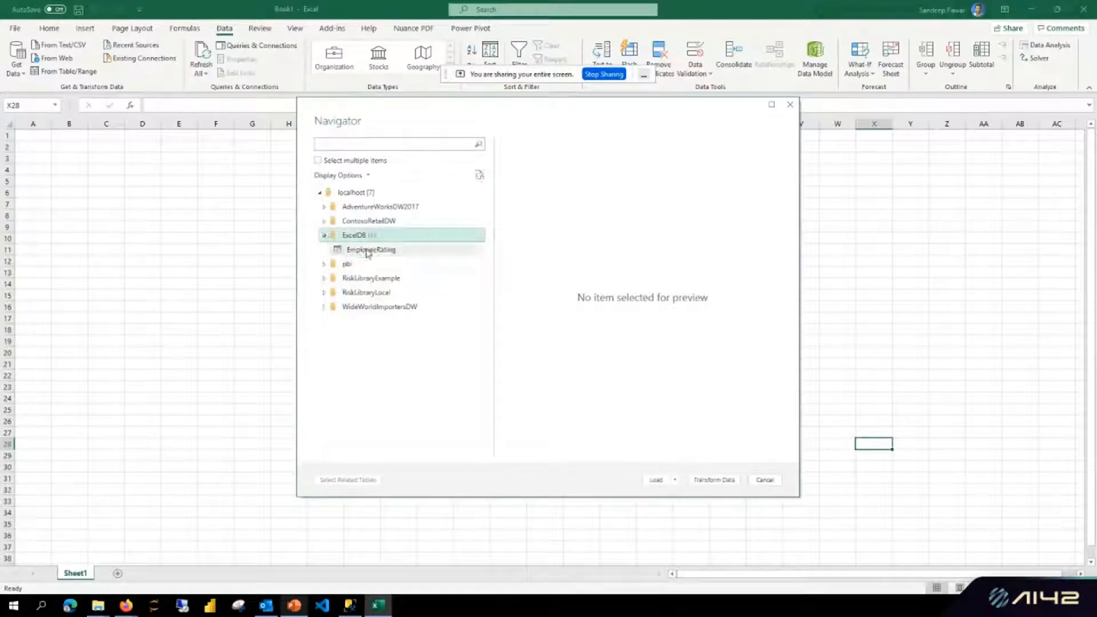
key(Down)
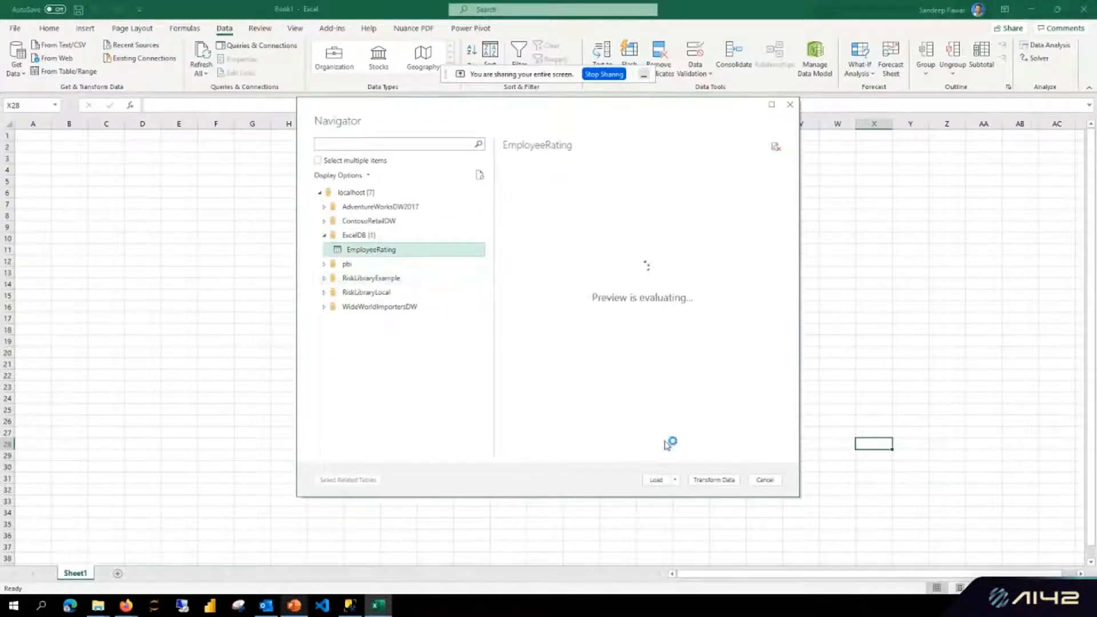
click(717, 482)
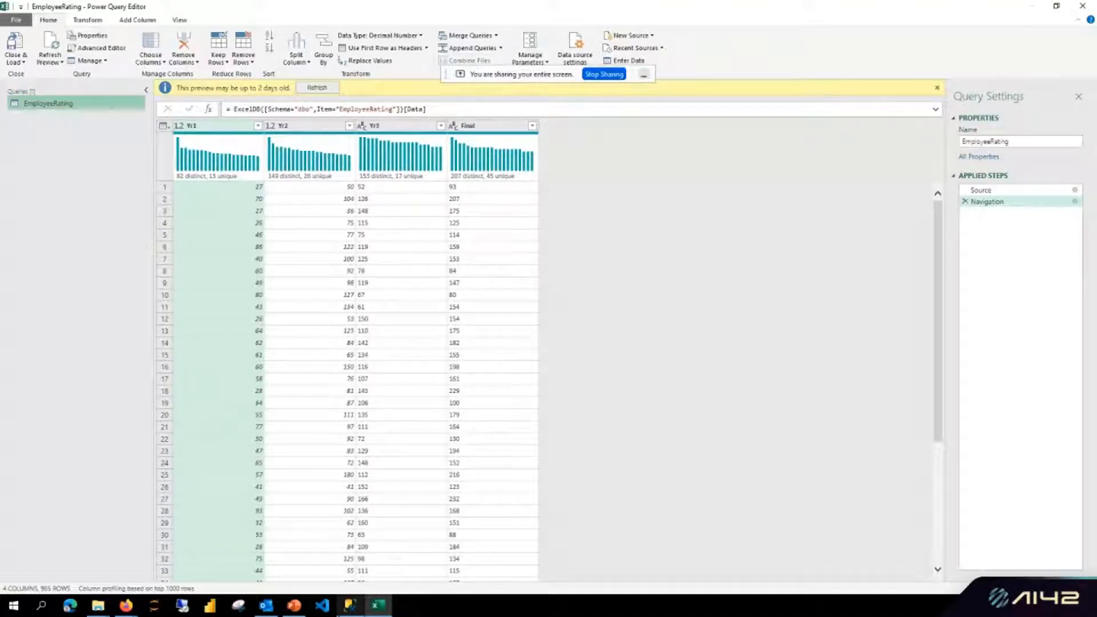
Refresh the outdated query preview and hide the column distribution charts.
click(311, 88)
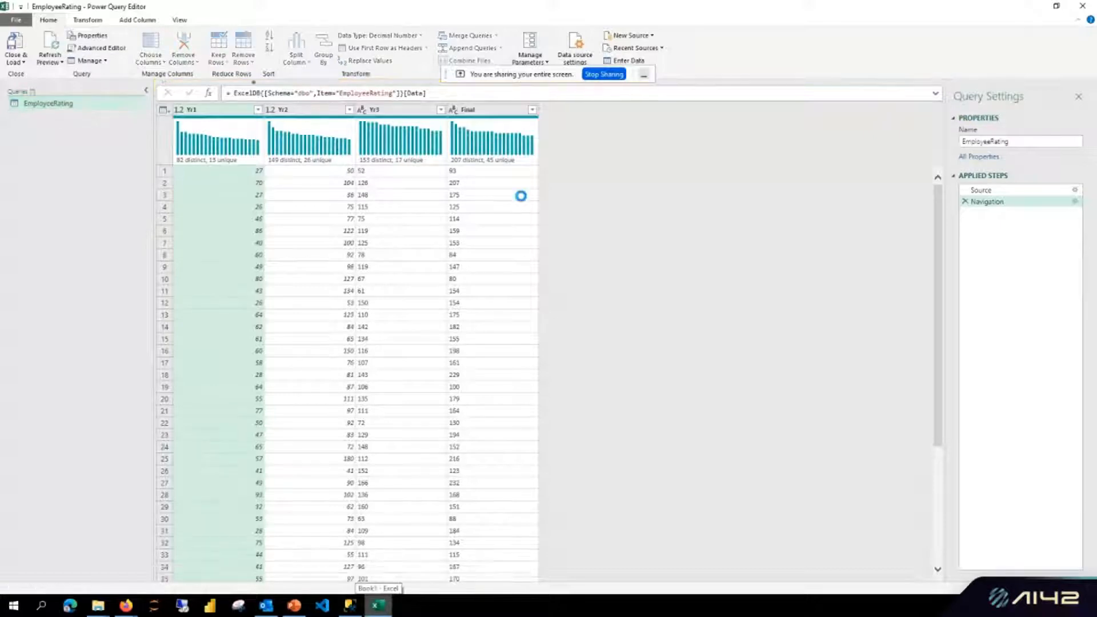
click(179, 19)
click(181, 48)
click(180, 35)
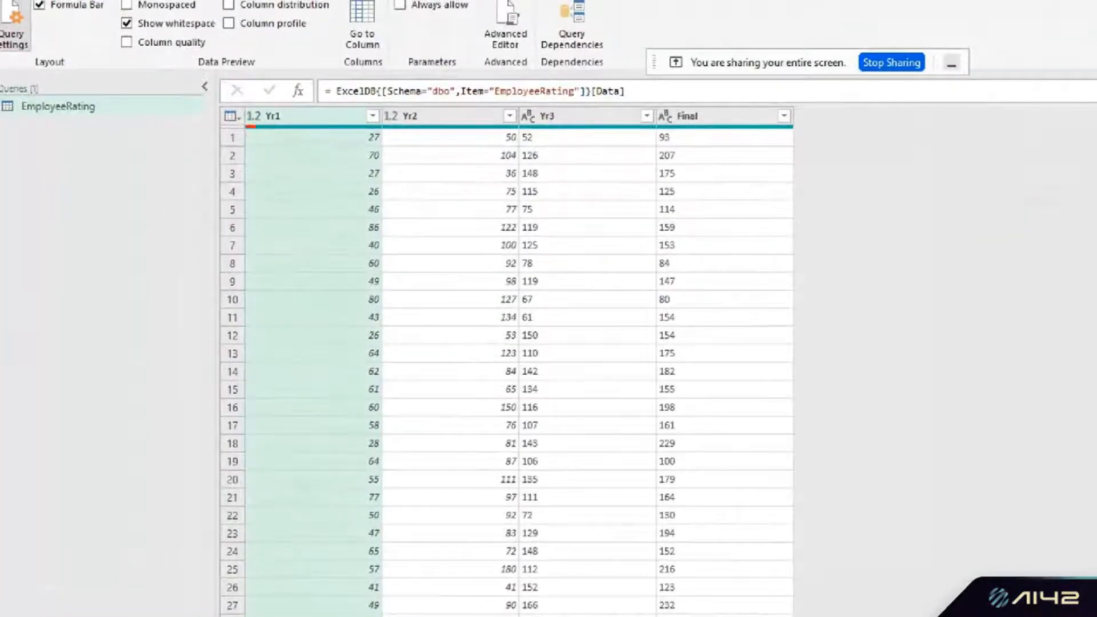
drag(254, 126, 843, 127)
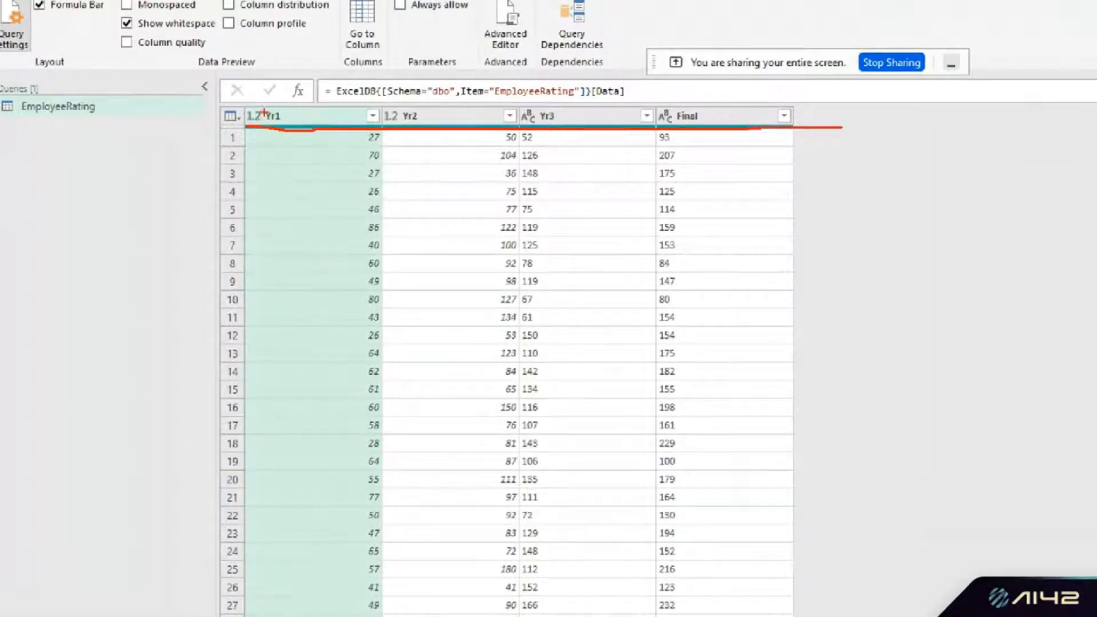
drag(260, 103, 241, 106)
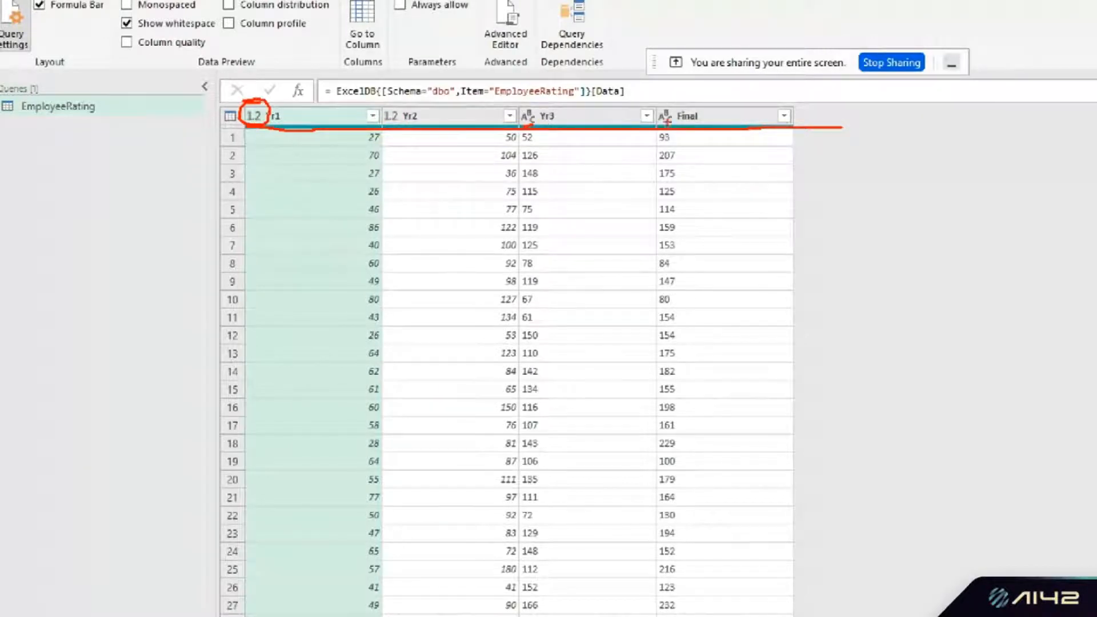
key(Escape)
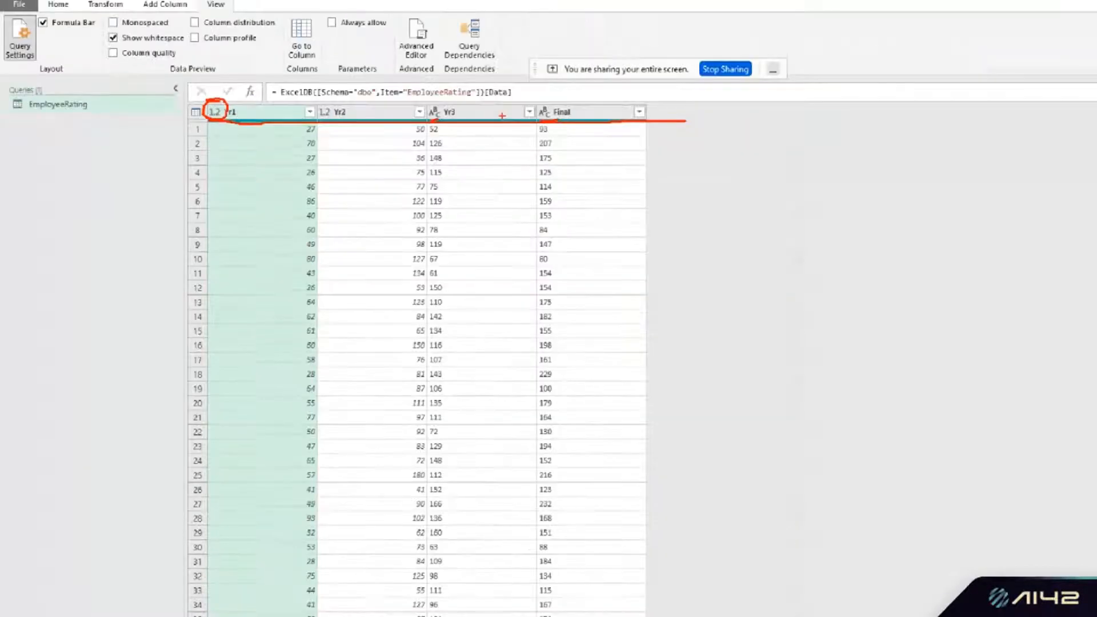
Show the column distribution charts and the column profile for the Yr1 column.
click(217, 112)
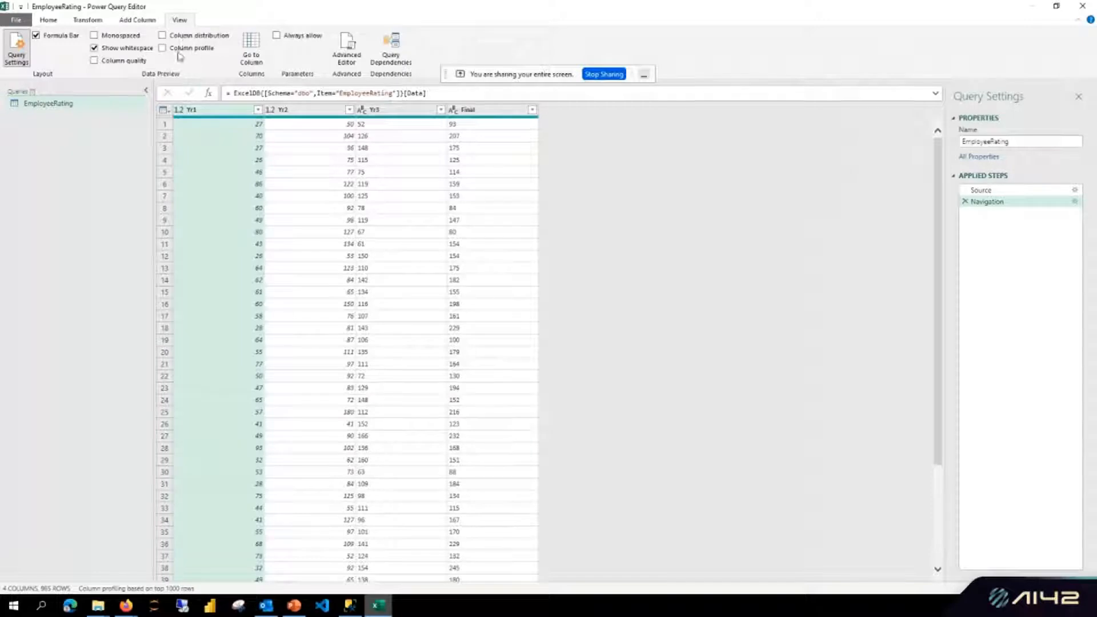
click(163, 36)
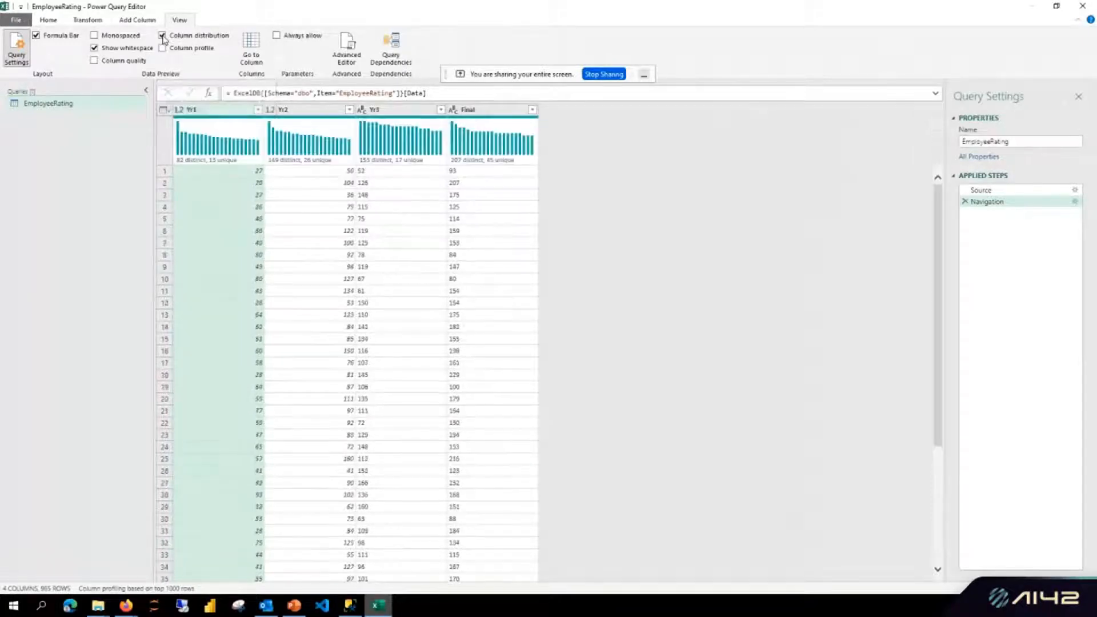
click(162, 49)
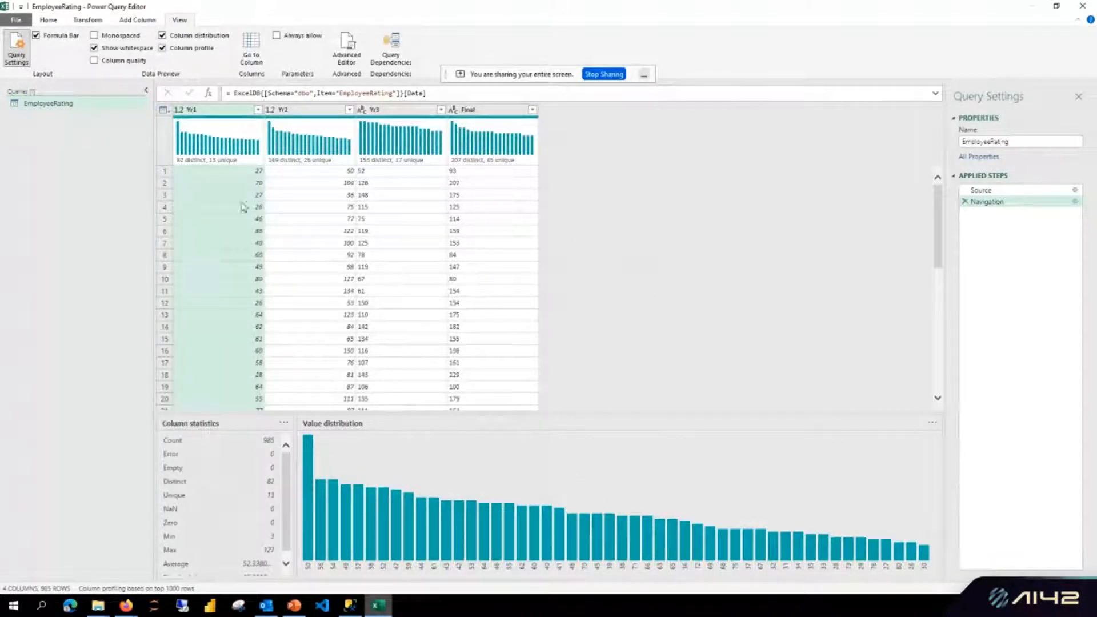
click(215, 112)
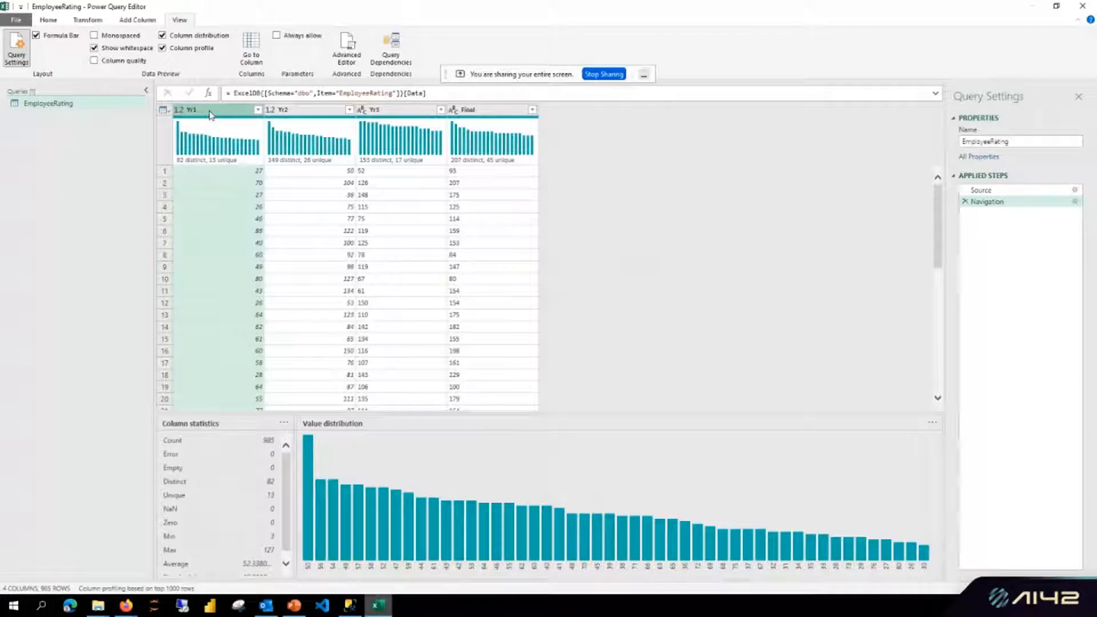
Examine the Yr1 column statistics, especially minimum, maximum and standard deviation, enlarging the profile area to fit them all.
scroll(288, 502, down, 1)
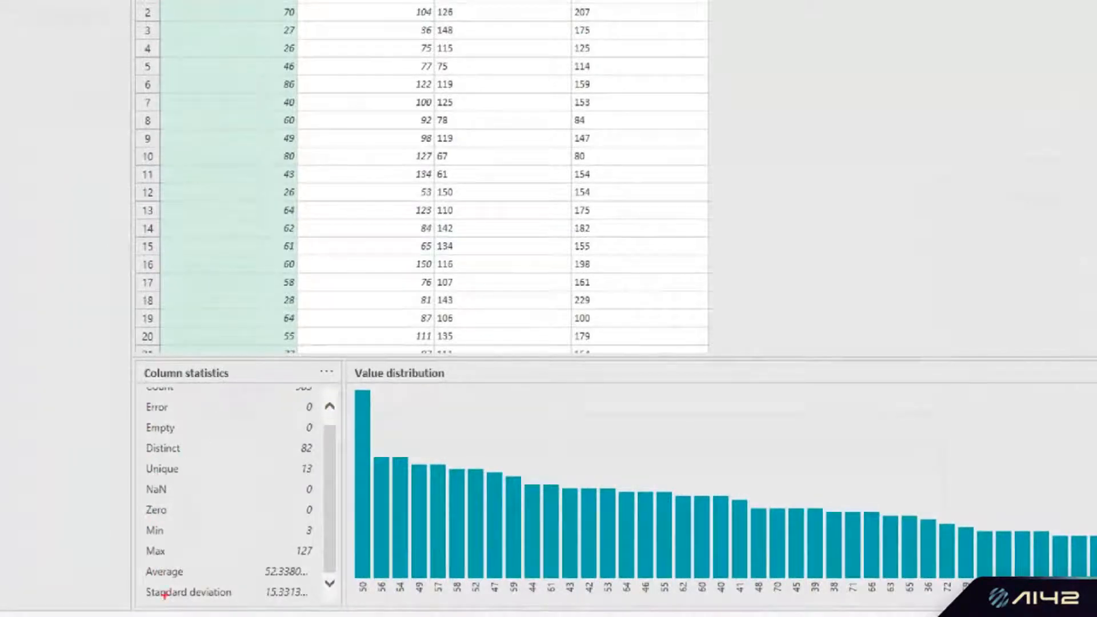
drag(151, 521, 180, 522)
drag(323, 539, 324, 540)
drag(147, 563, 170, 559)
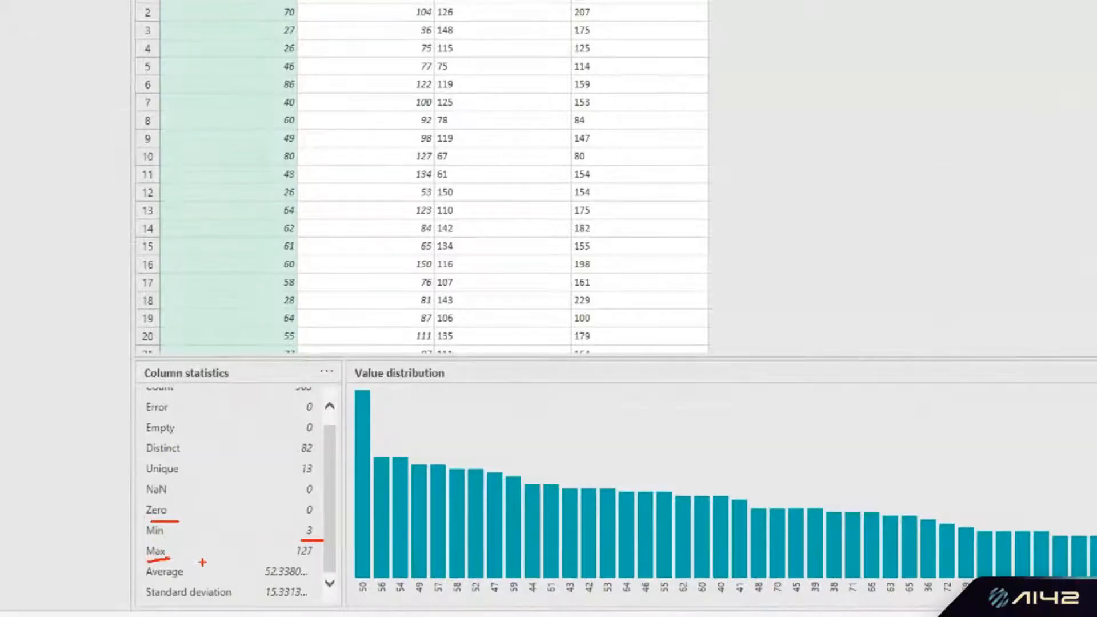
drag(288, 562, 332, 561)
key(Escape)
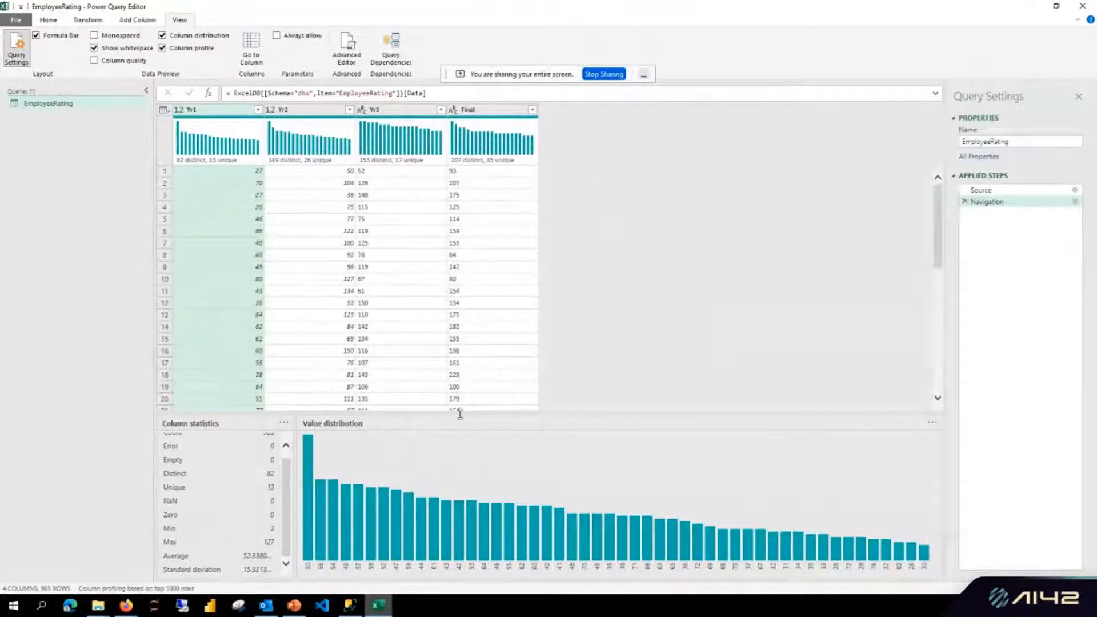
drag(460, 415, 469, 365)
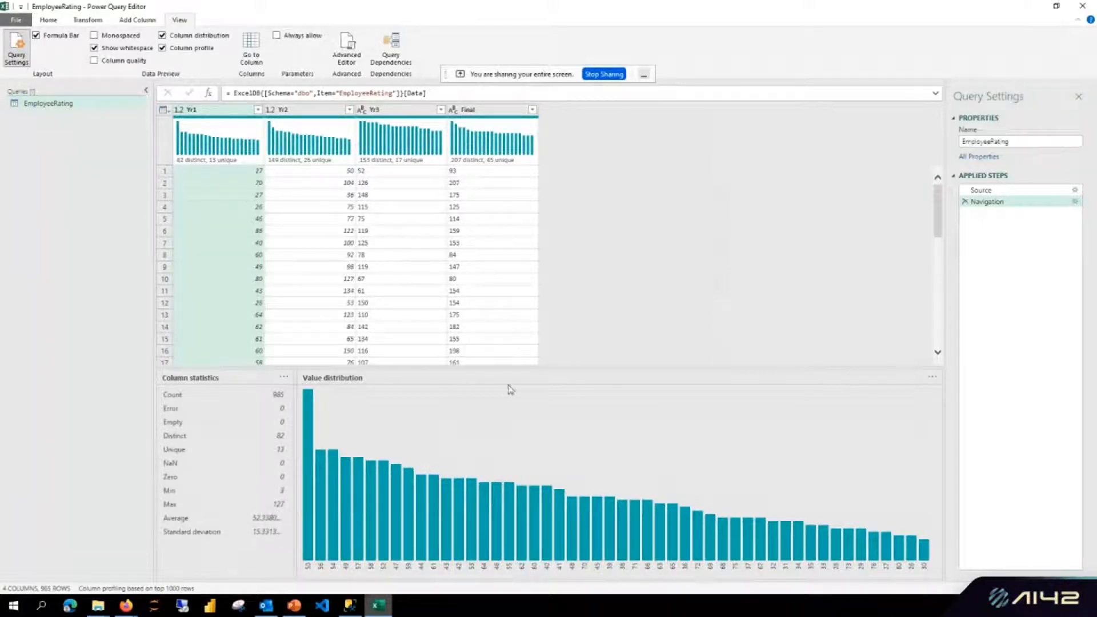
drag(535, 372, 542, 374)
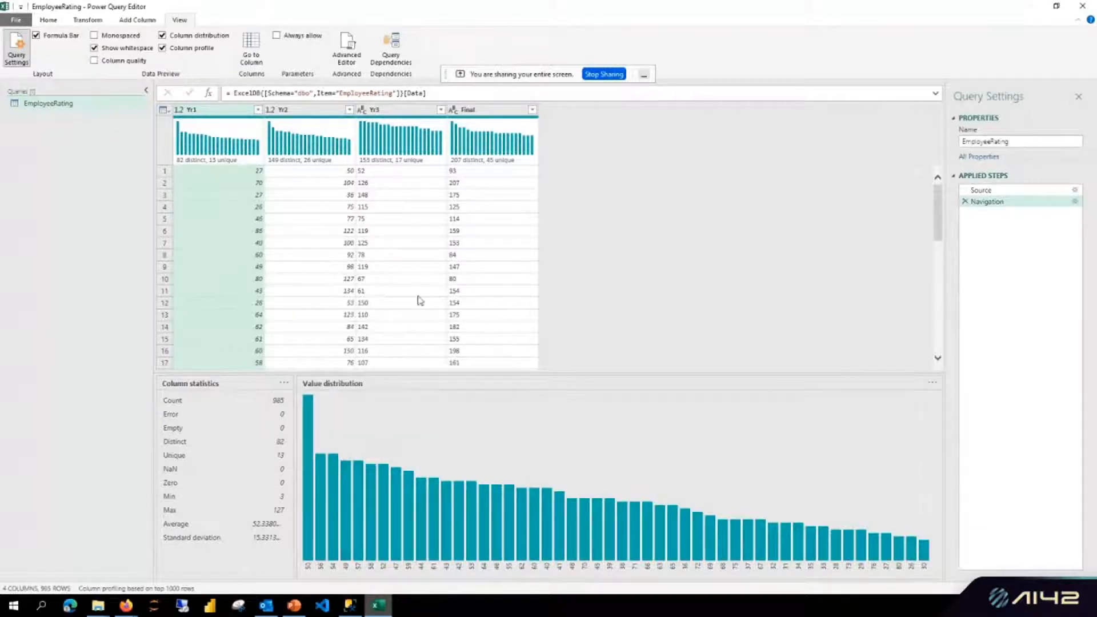
Filter the Yr1 column to exclude the value 127.
click(258, 112)
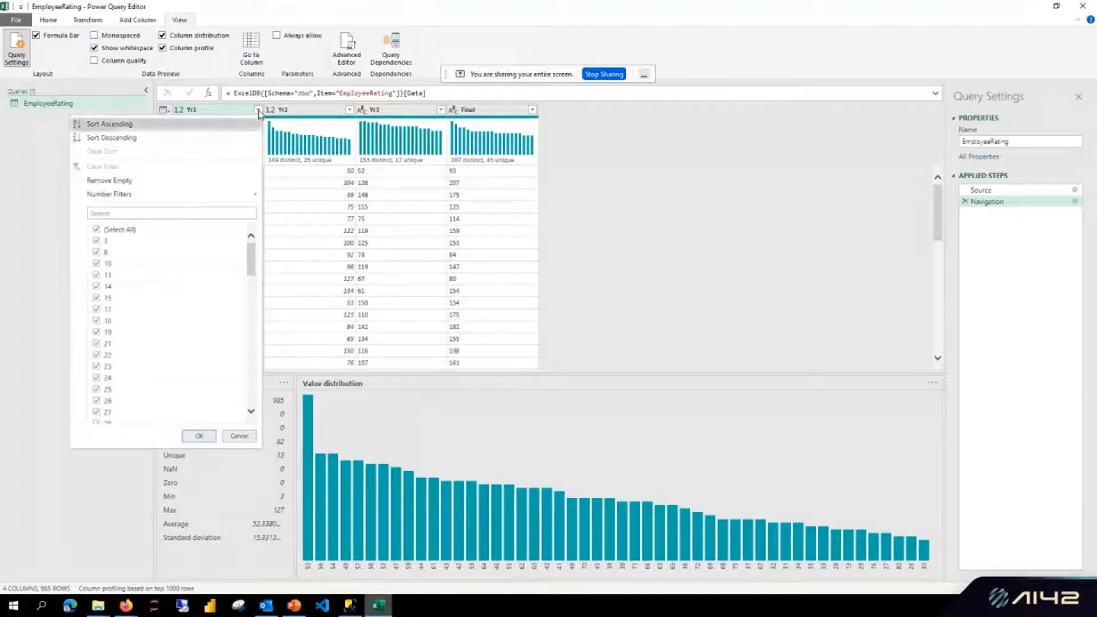
drag(249, 267, 250, 409)
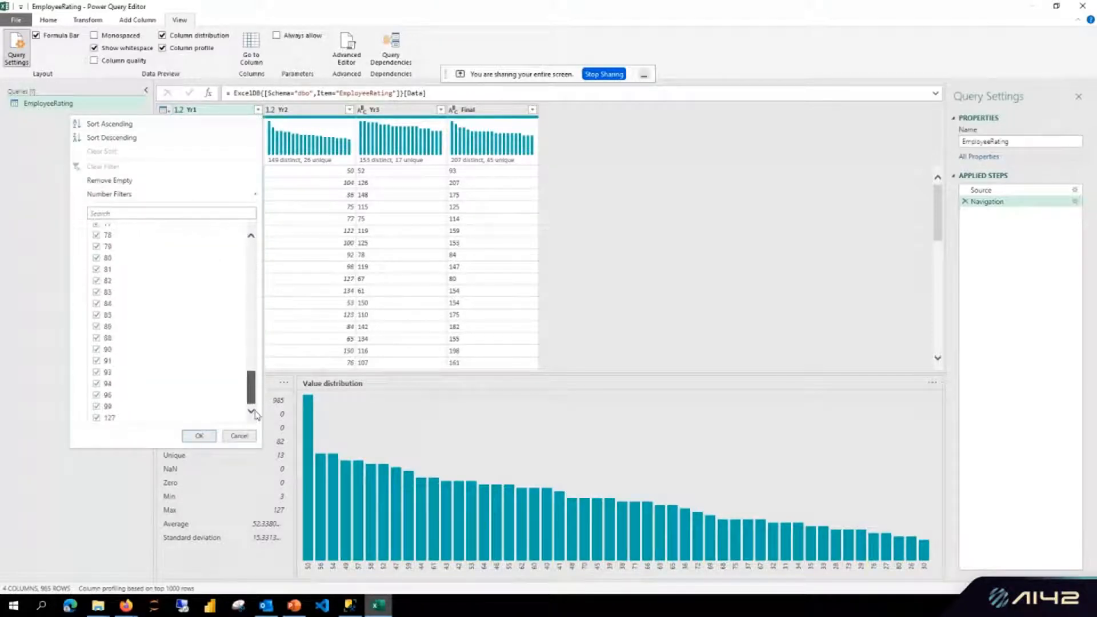
click(97, 419)
click(206, 436)
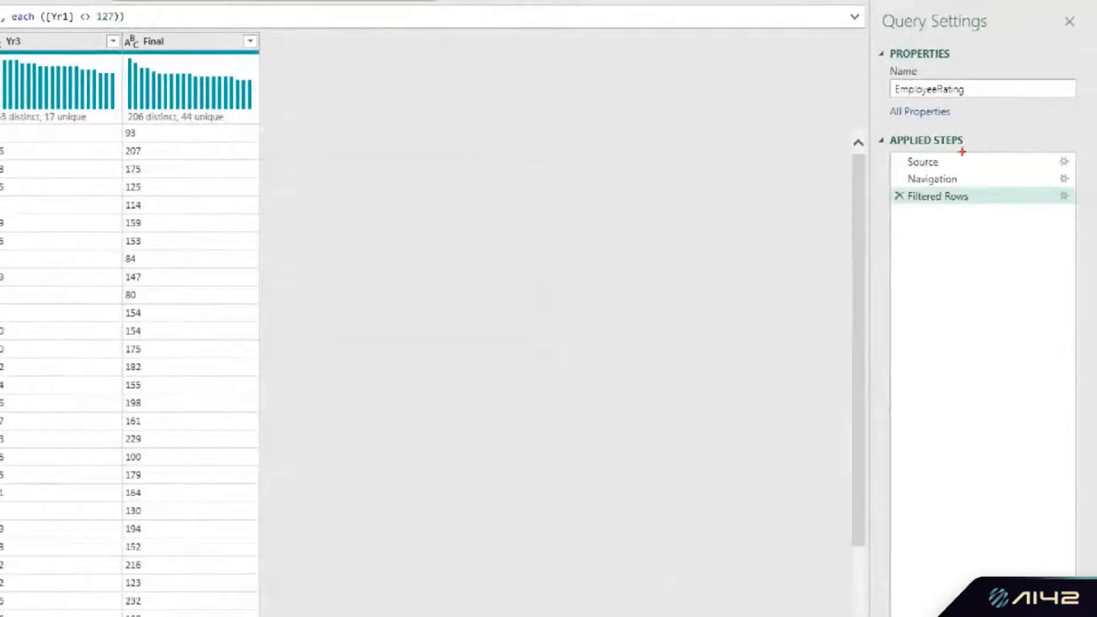
mouse_move(1018, 136)
mouse_down()
mouse_move(895, 110)
mouse_move(880, 209)
mouse_move(1010, 225)
mouse_move(1014, 126)
mouse_up()
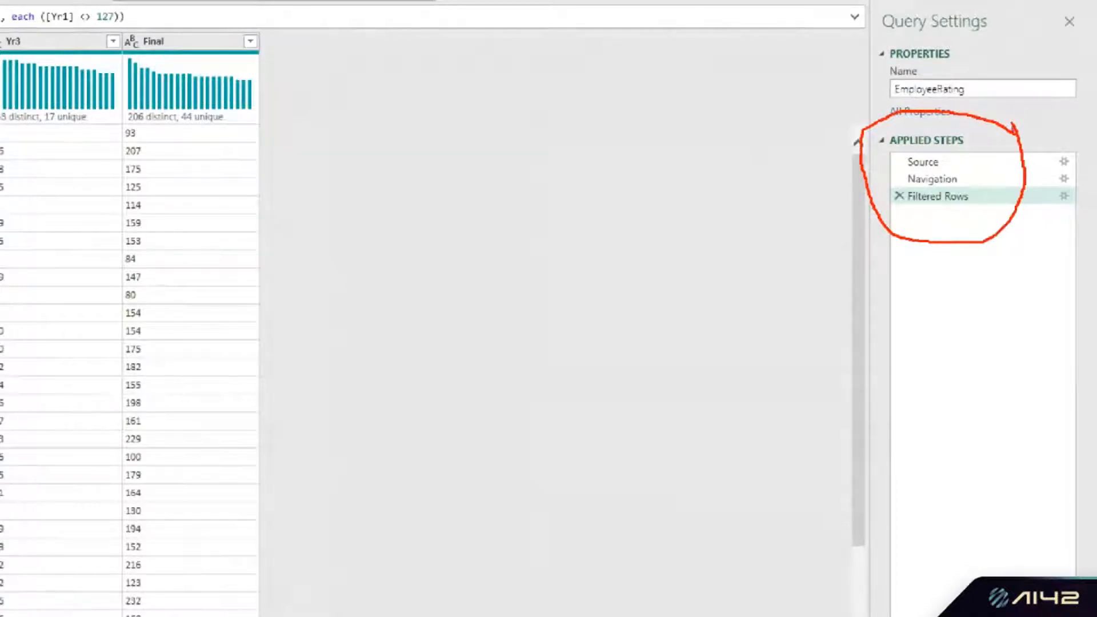
key(Escape)
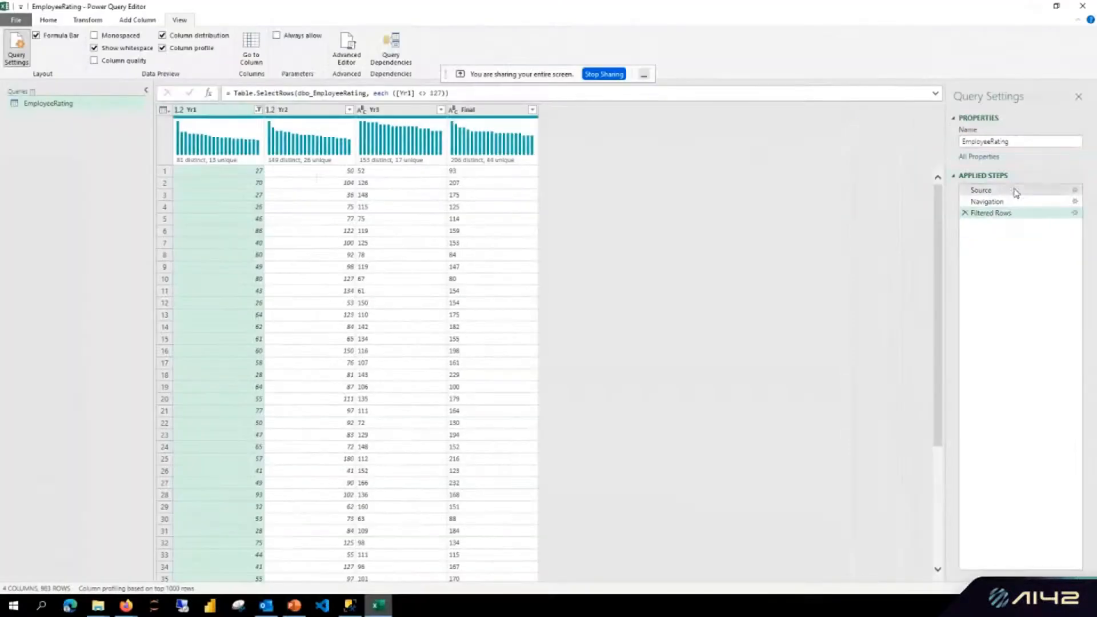
click(977, 163)
click(1007, 202)
click(1005, 213)
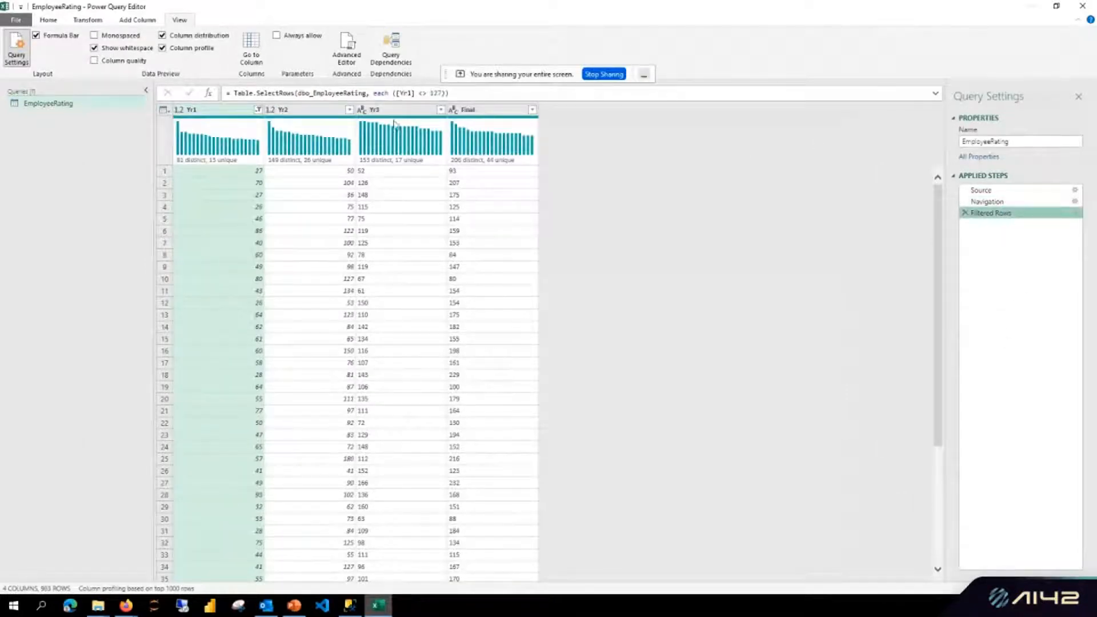
Profile the Yr2 column and filter it to keep only rows with values less than or equal to 200.
click(307, 110)
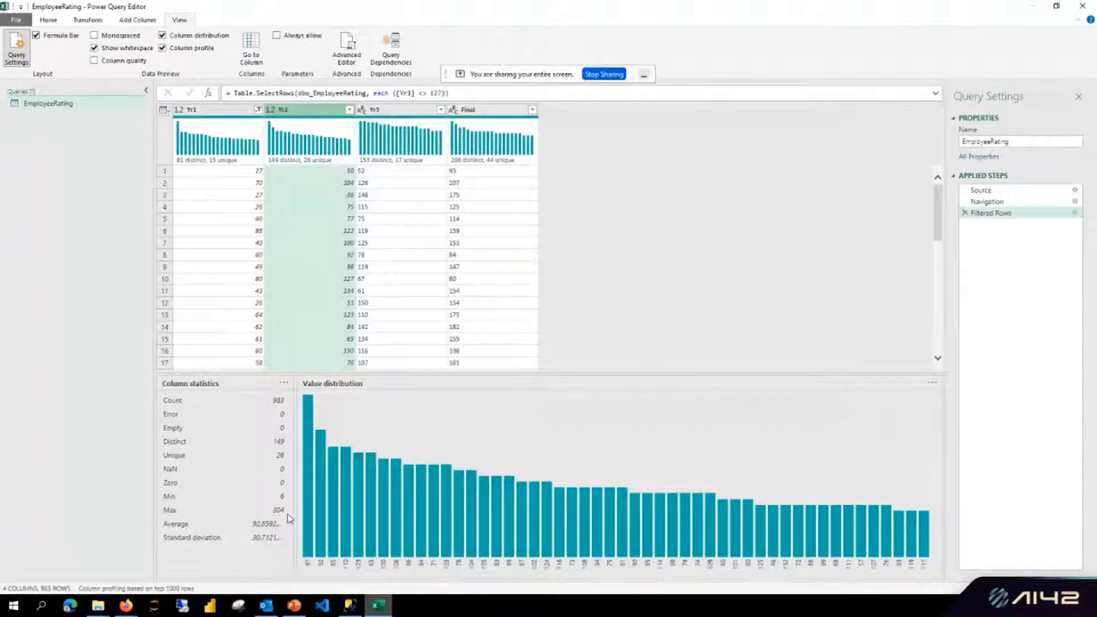
click(349, 110)
drag(345, 255, 360, 207)
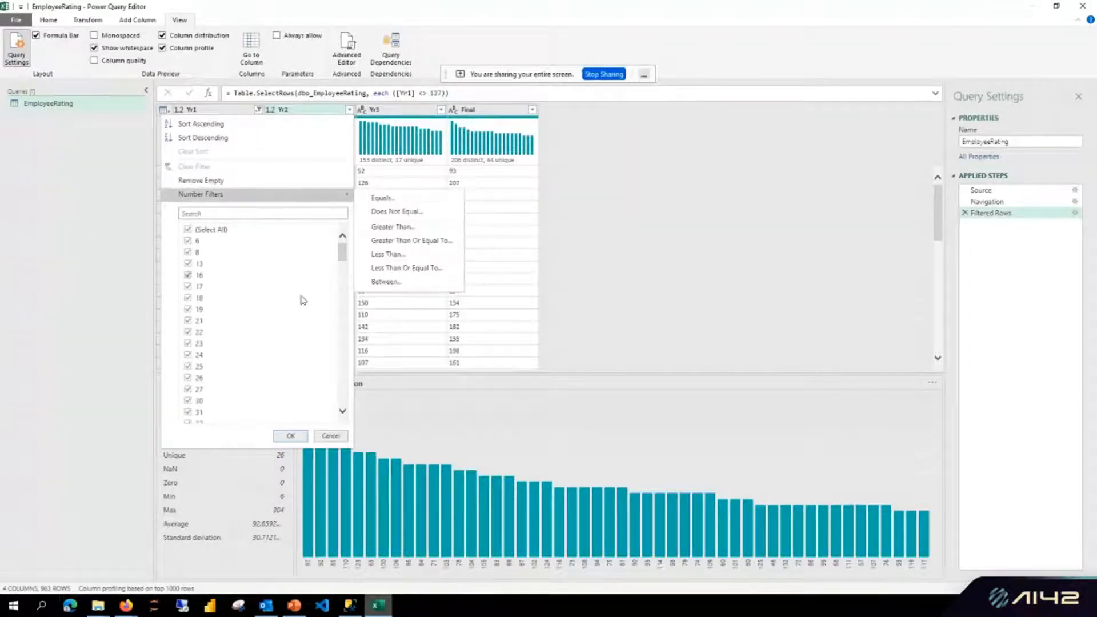
mouse_move(343, 255)
mouse_down()
mouse_move(344, 414)
mouse_move(343, 252)
mouse_up()
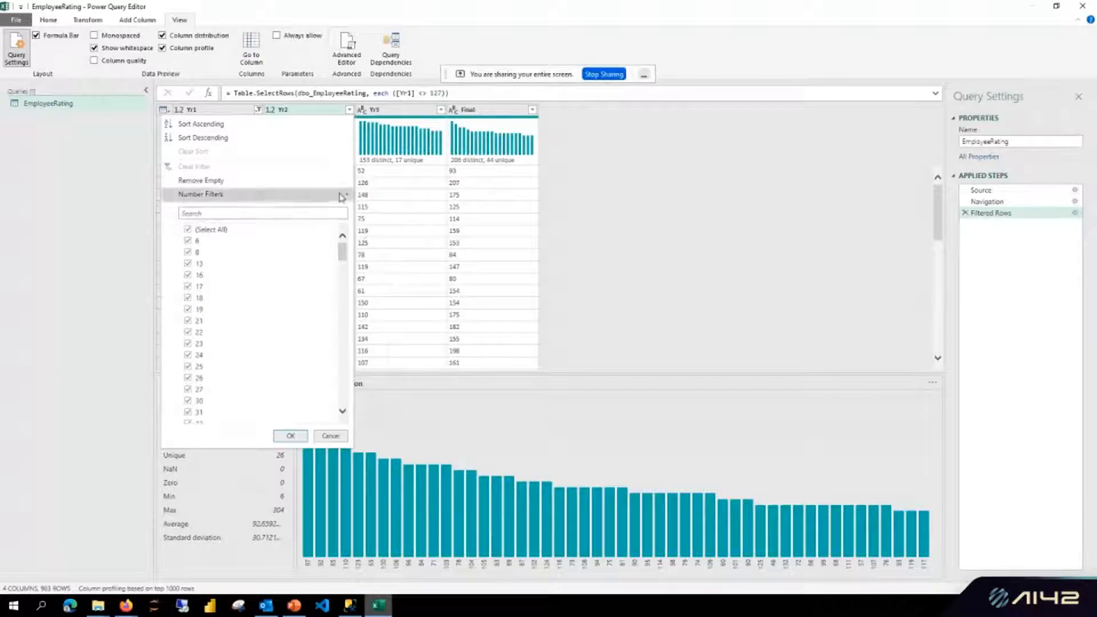
mouse_move(341, 197)
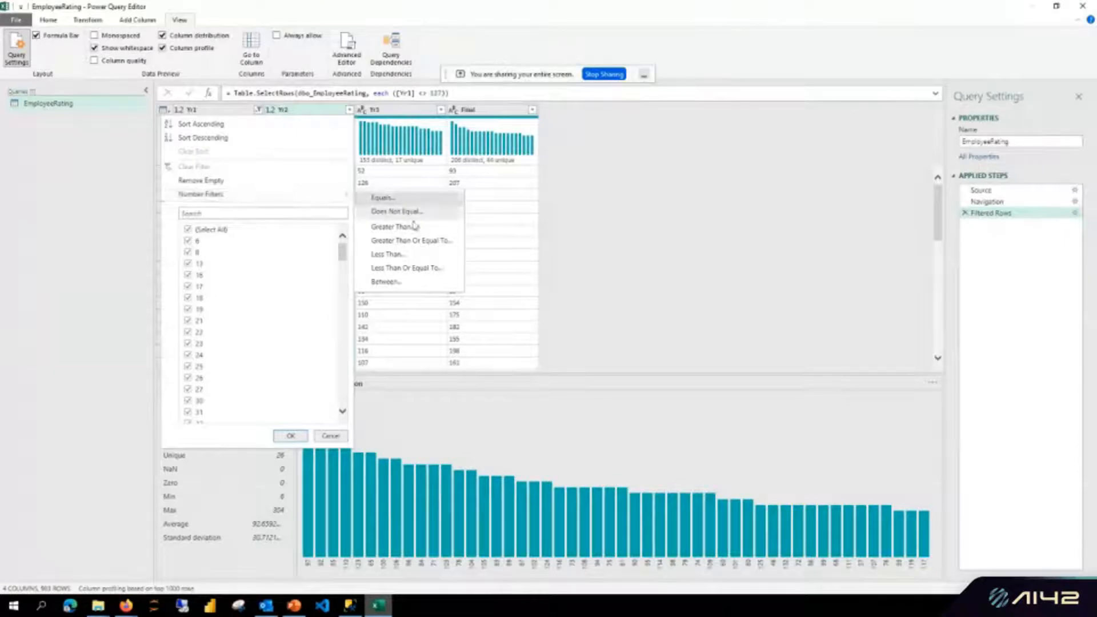
click(410, 270)
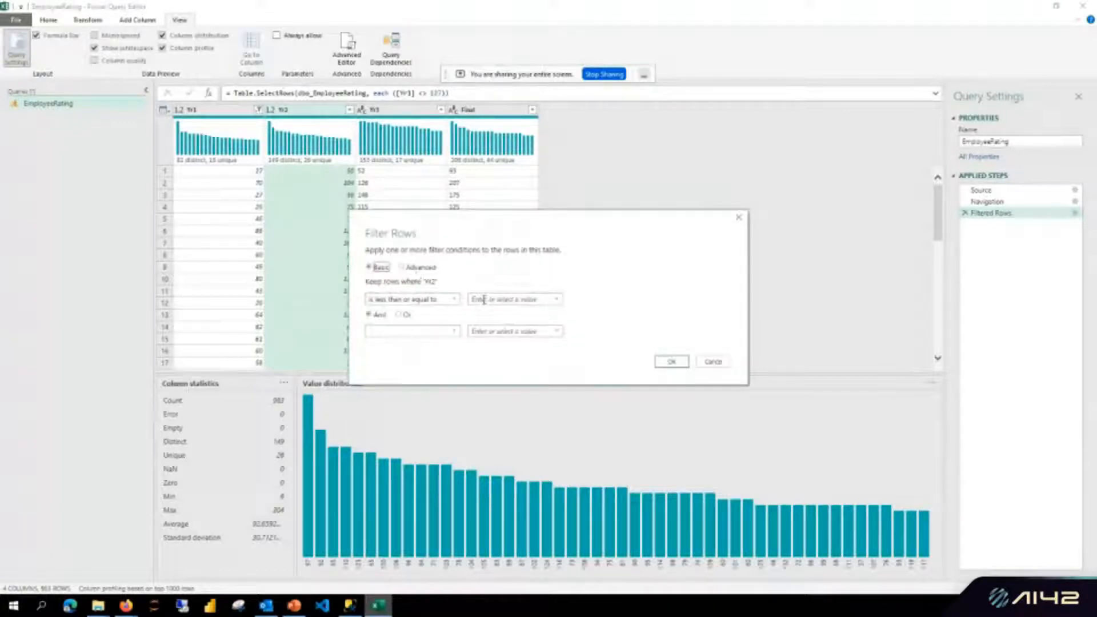
click(484, 300)
text(200)
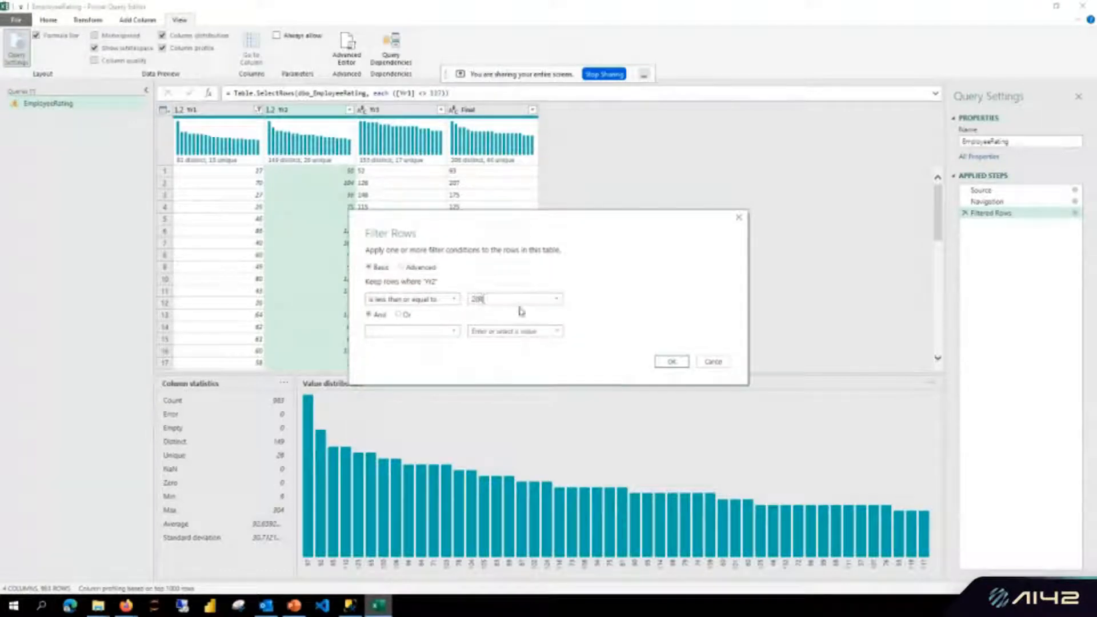
click(671, 362)
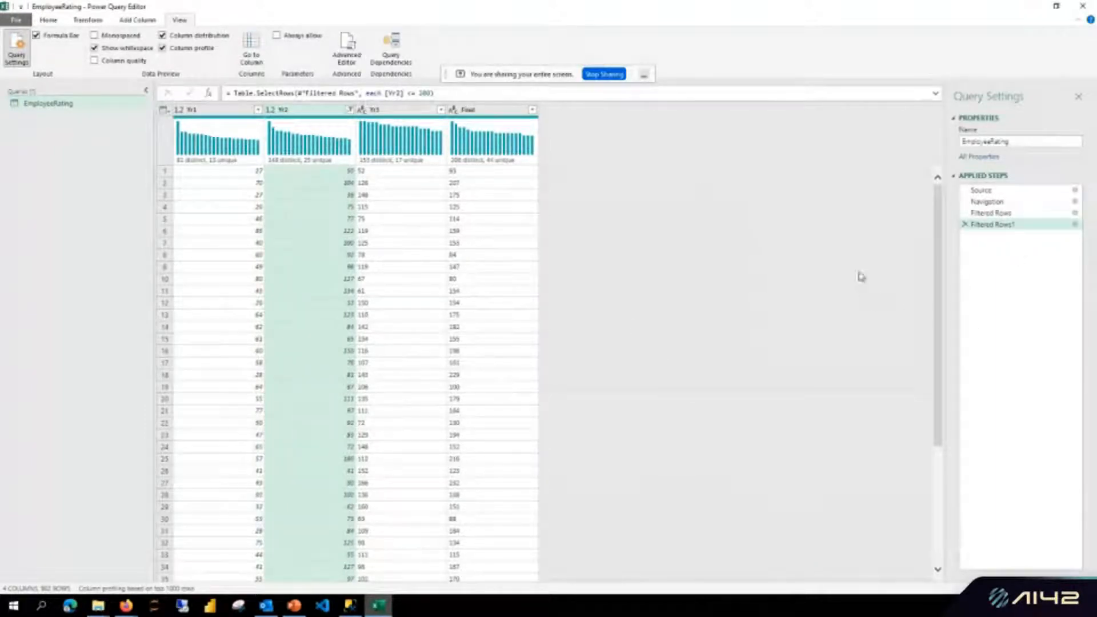
click(399, 112)
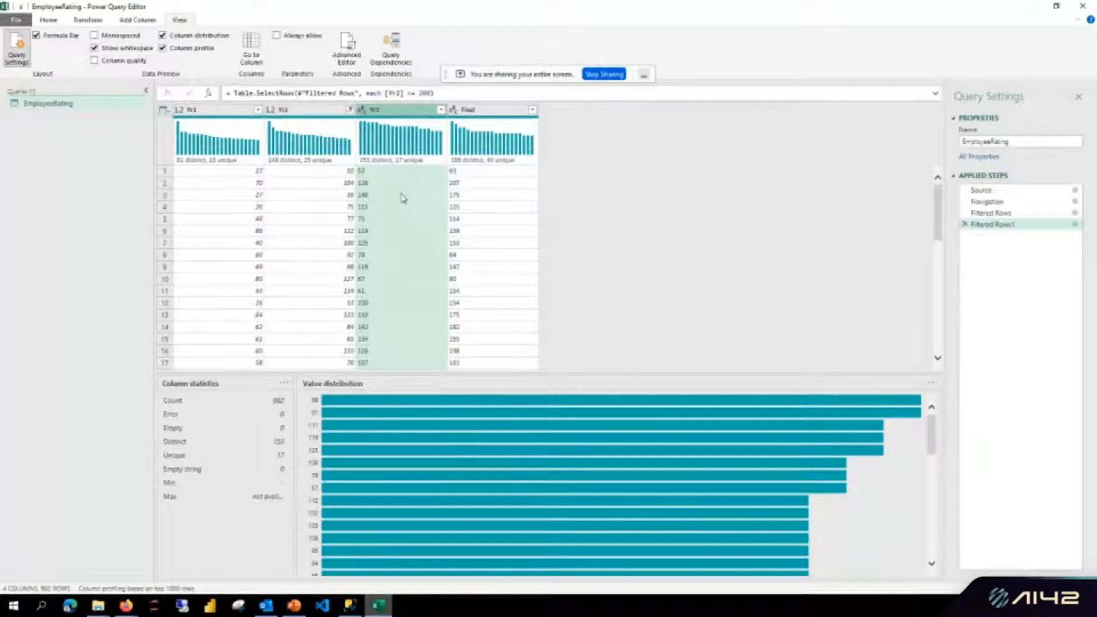
click(441, 110)
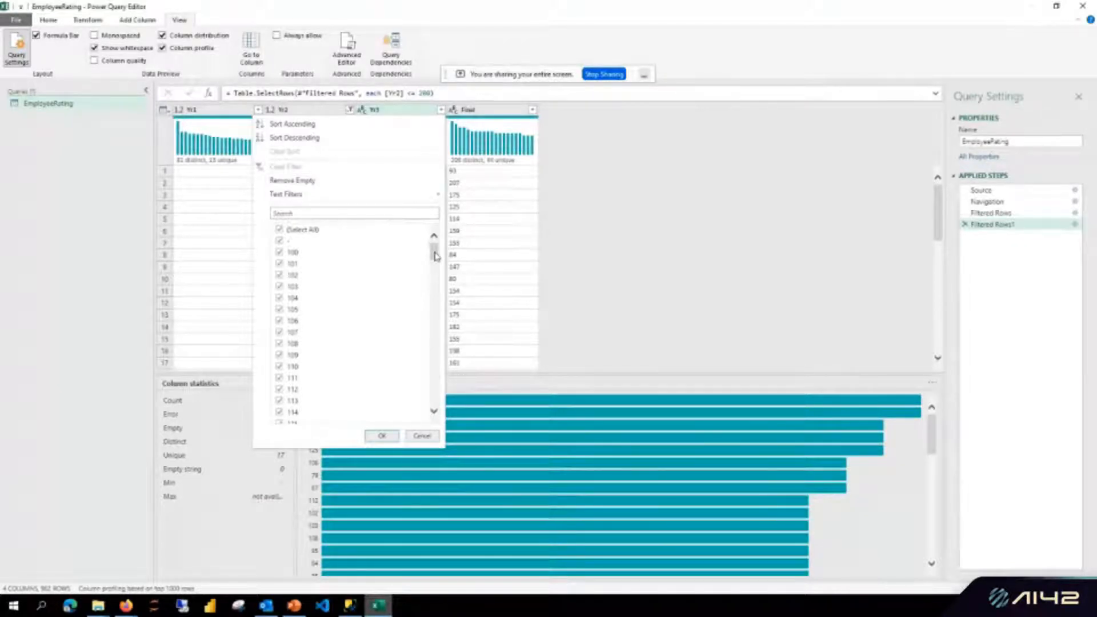
mouse_move(435, 256)
mouse_down()
mouse_move(434, 388)
mouse_move(447, 246)
mouse_move(436, 249)
mouse_up()
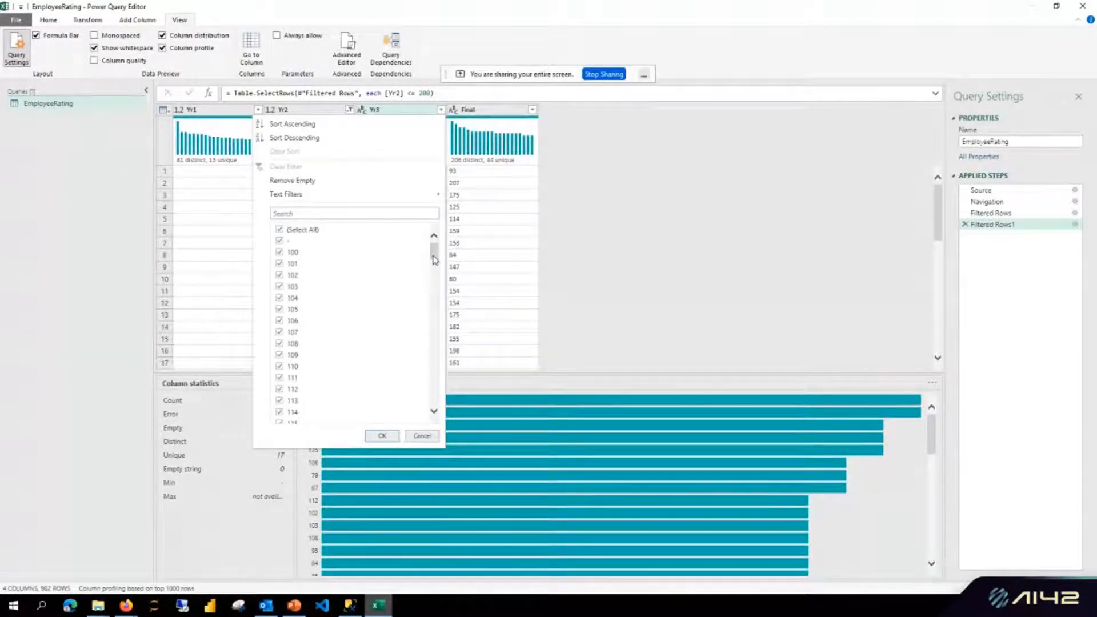
click(279, 240)
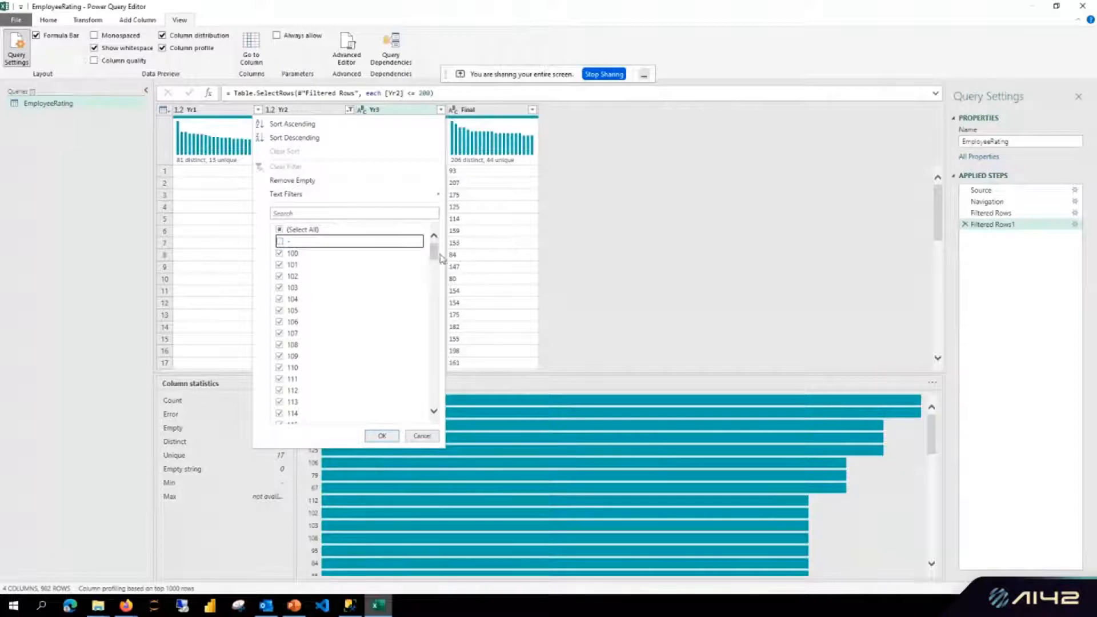
drag(435, 252, 434, 395)
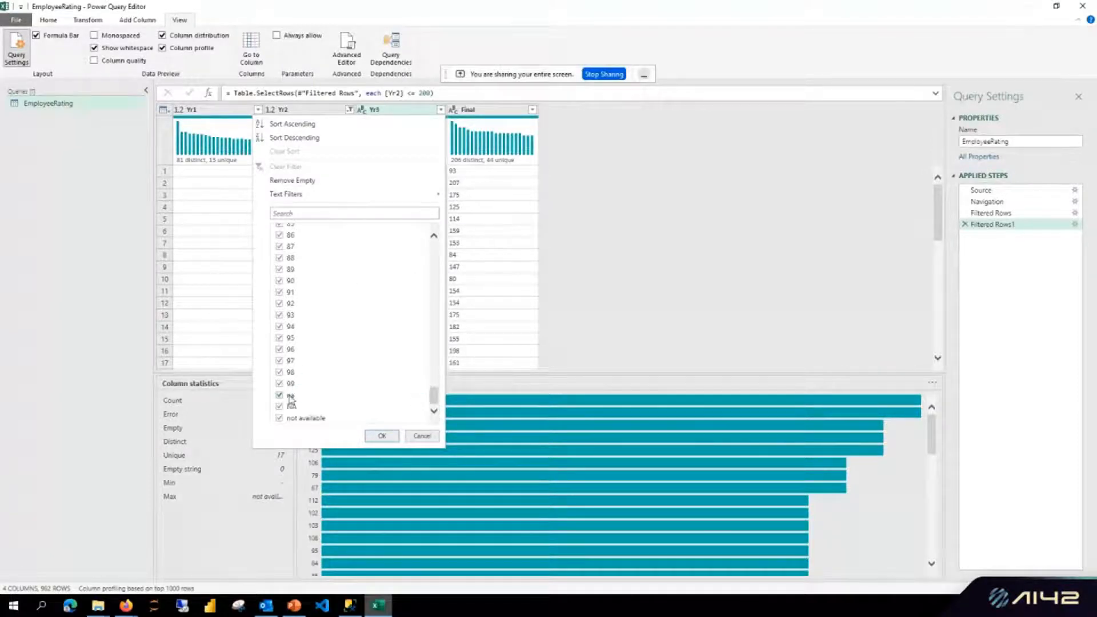
click(278, 419)
click(279, 407)
click(278, 395)
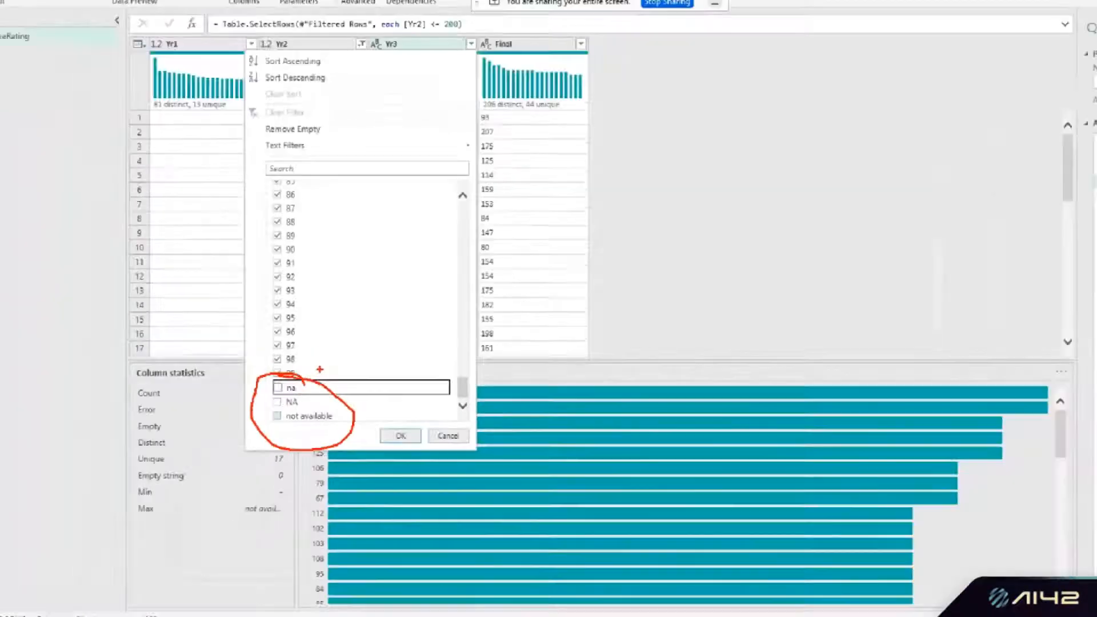
click(429, 434)
Filter the Yr3 column to exclude the text values "-", "na", "NA" and "not available".
click(441, 109)
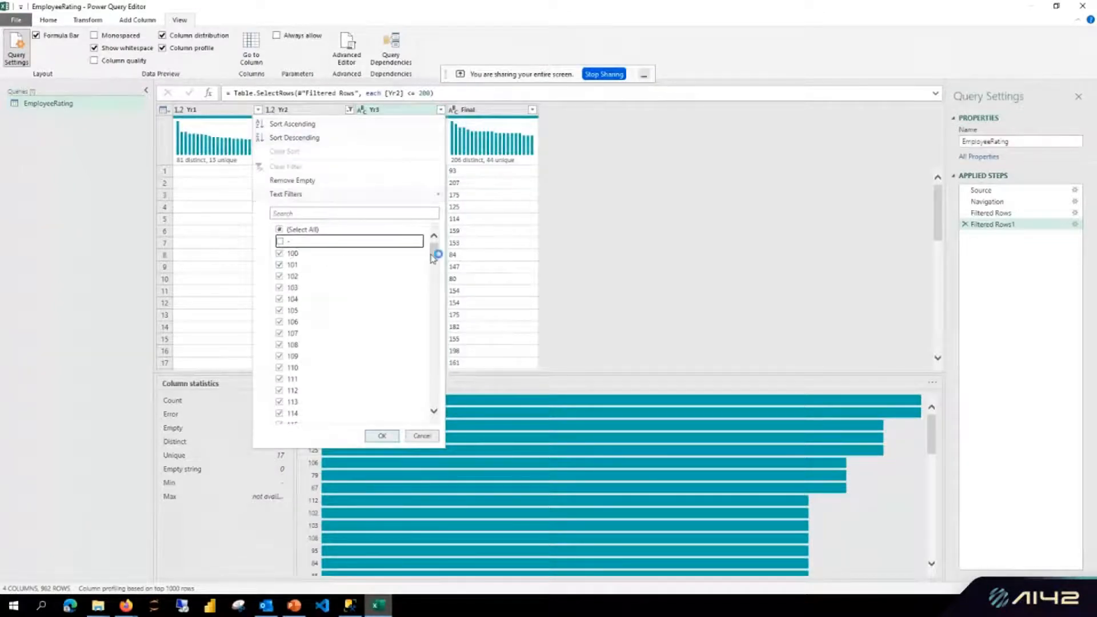
drag(434, 252, 427, 415)
click(309, 418)
click(291, 406)
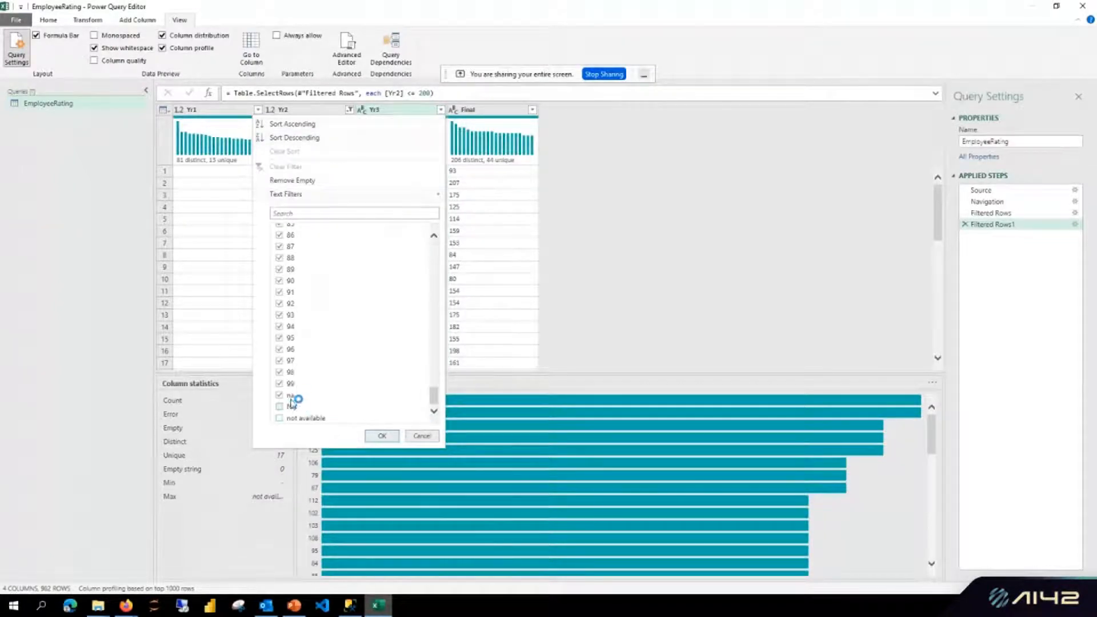
click(291, 395)
click(373, 436)
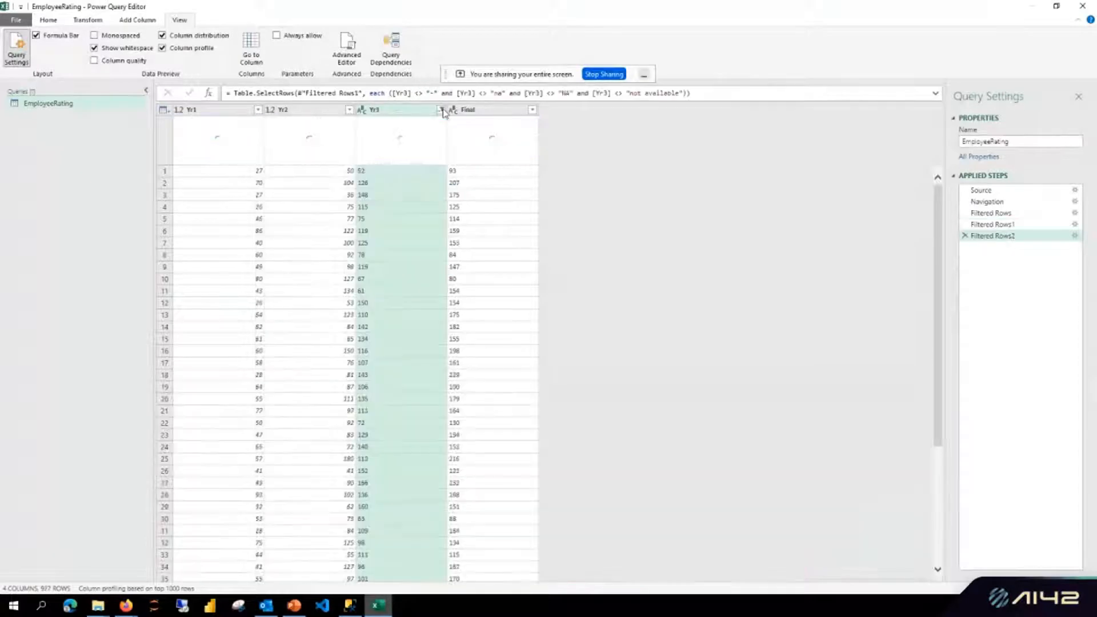
click(440, 110)
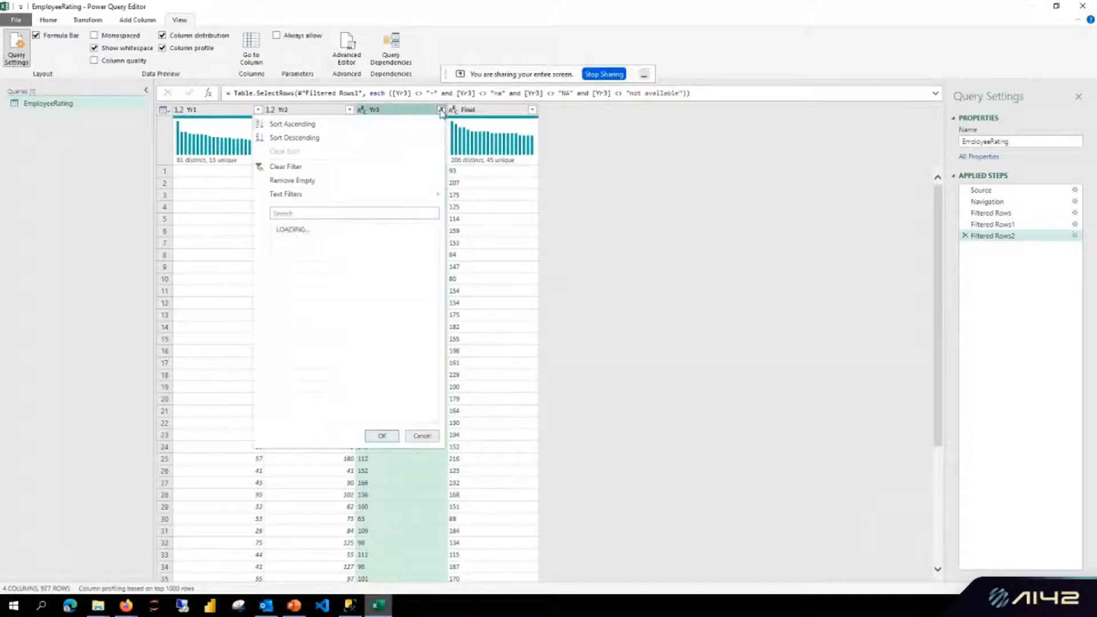
mouse_move(429, 195)
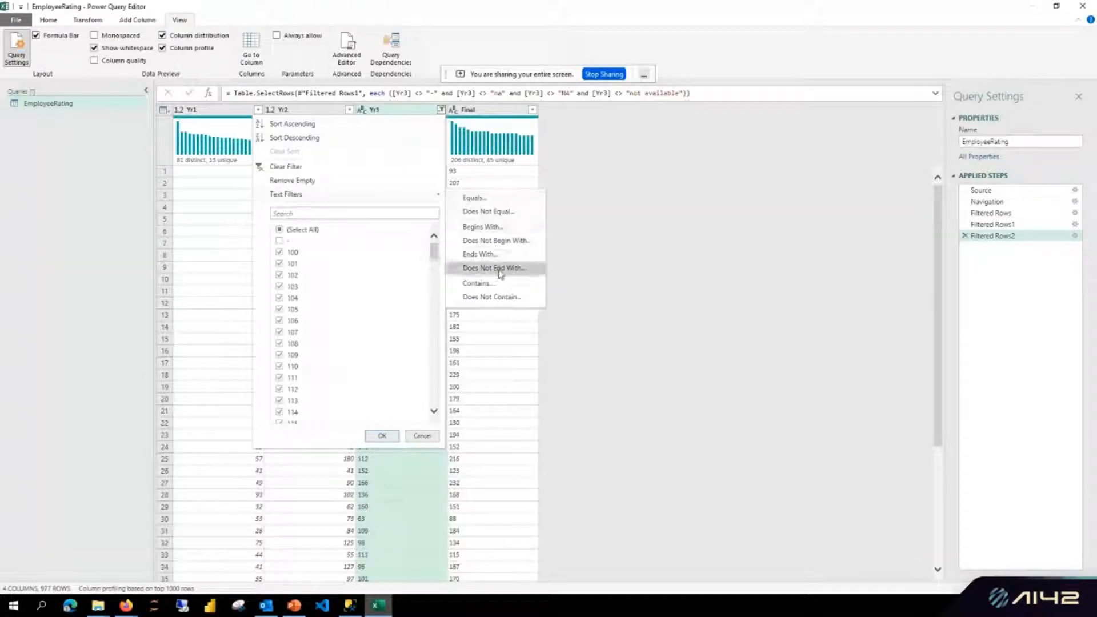
click(698, 276)
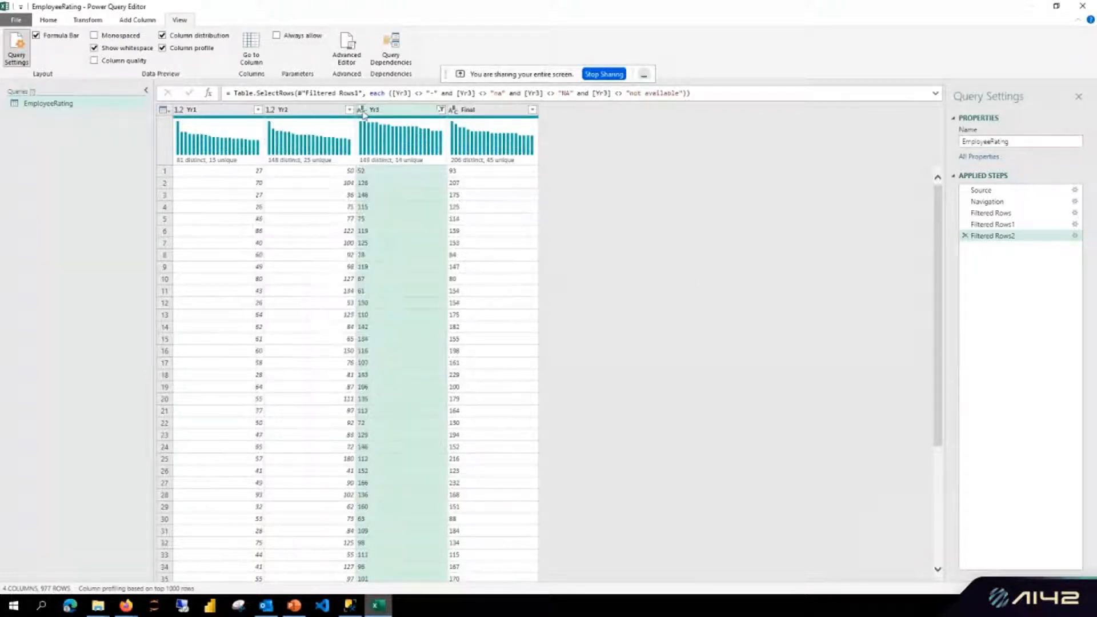
click(364, 112)
click(646, 237)
Profile the Final column and filter it to exclude the value NULL.
click(498, 111)
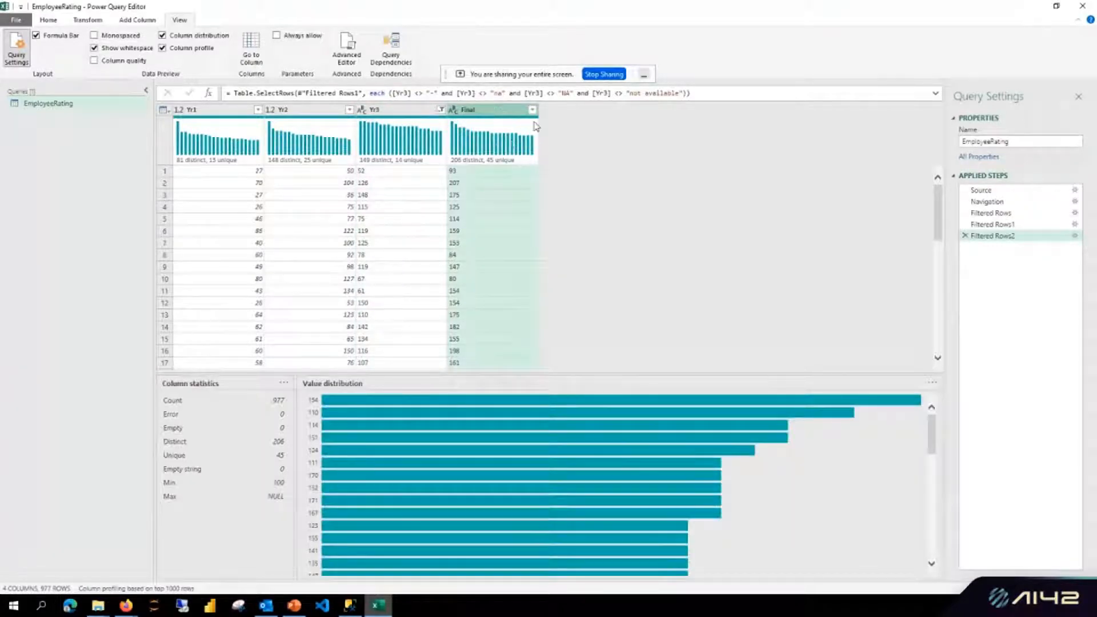
click(532, 111)
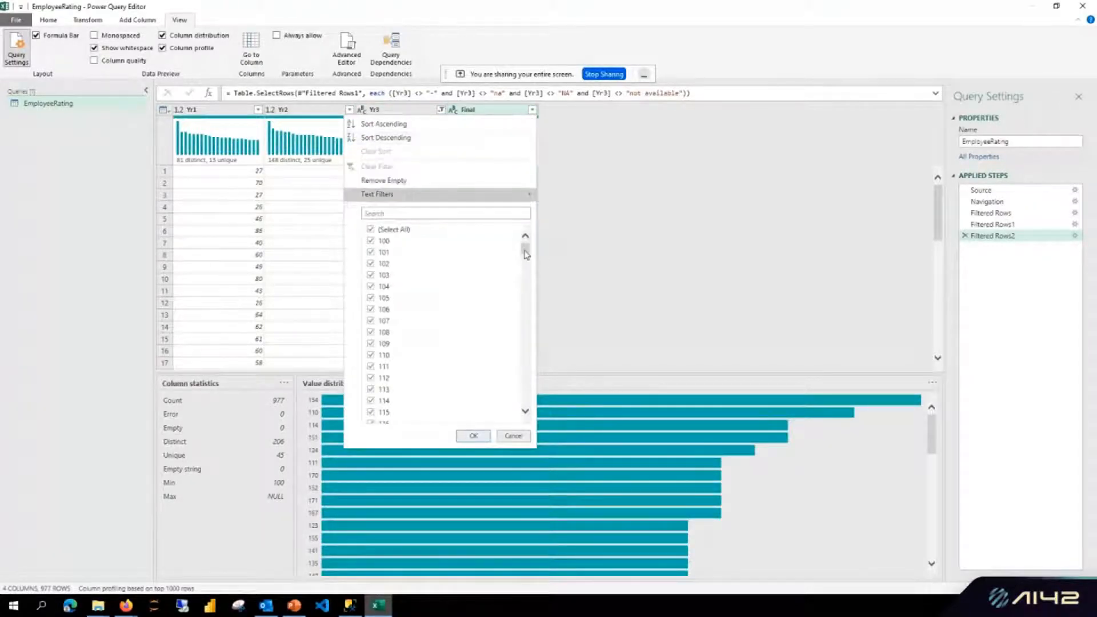
drag(525, 251, 520, 415)
click(382, 419)
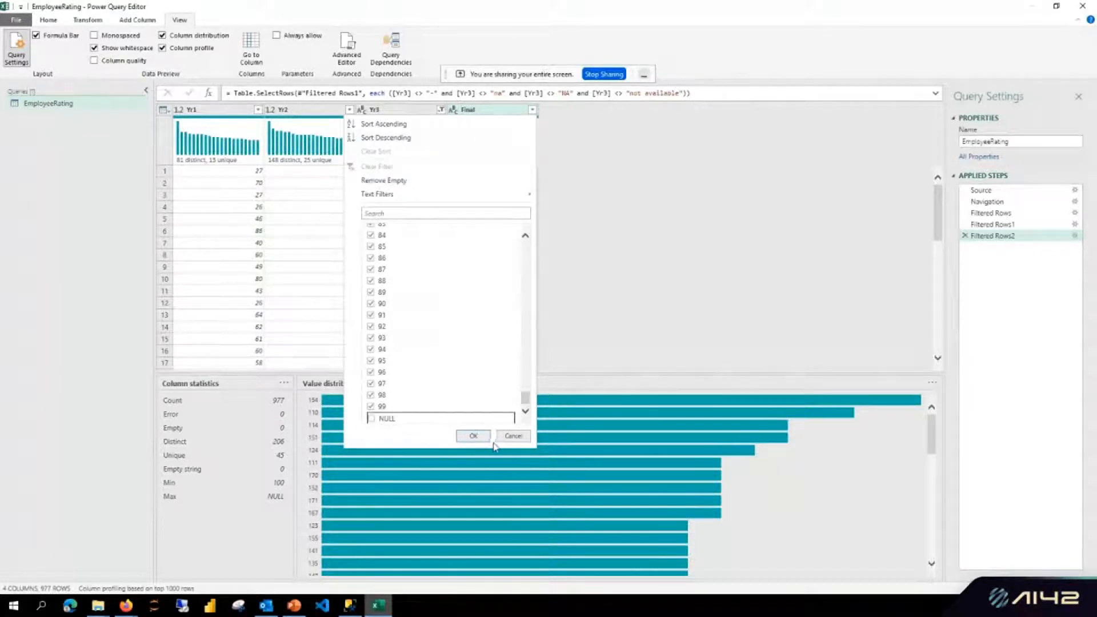
click(474, 437)
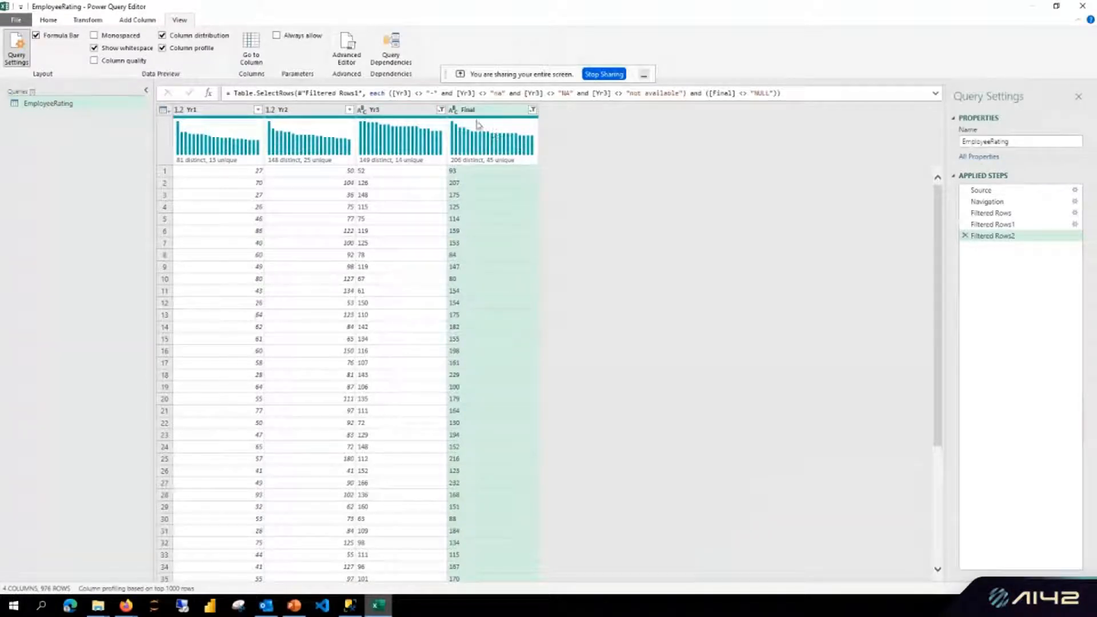
Change the data type of all four columns, Yr1 through Final, to Whole Number.
click(218, 110)
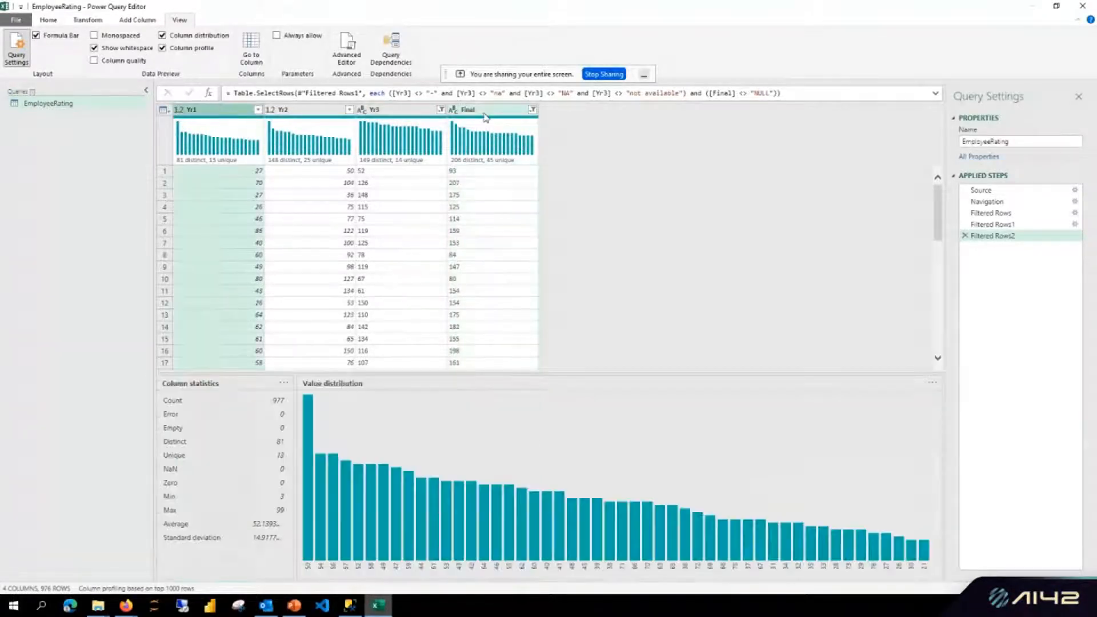
shift+click(485, 113)
right_click(485, 114)
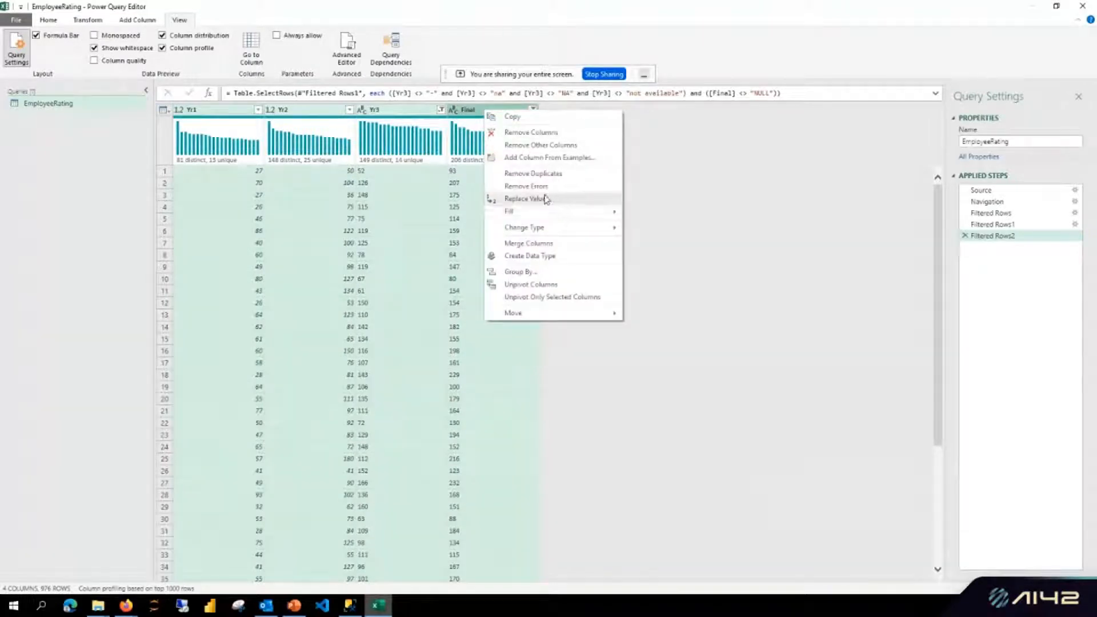
mouse_move(546, 227)
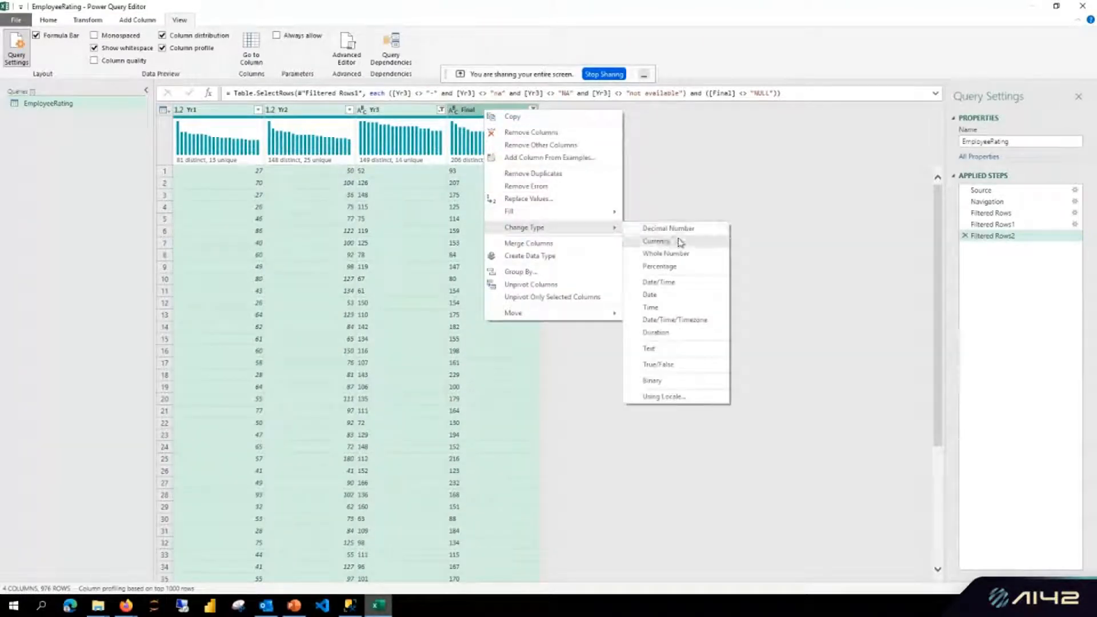
click(660, 254)
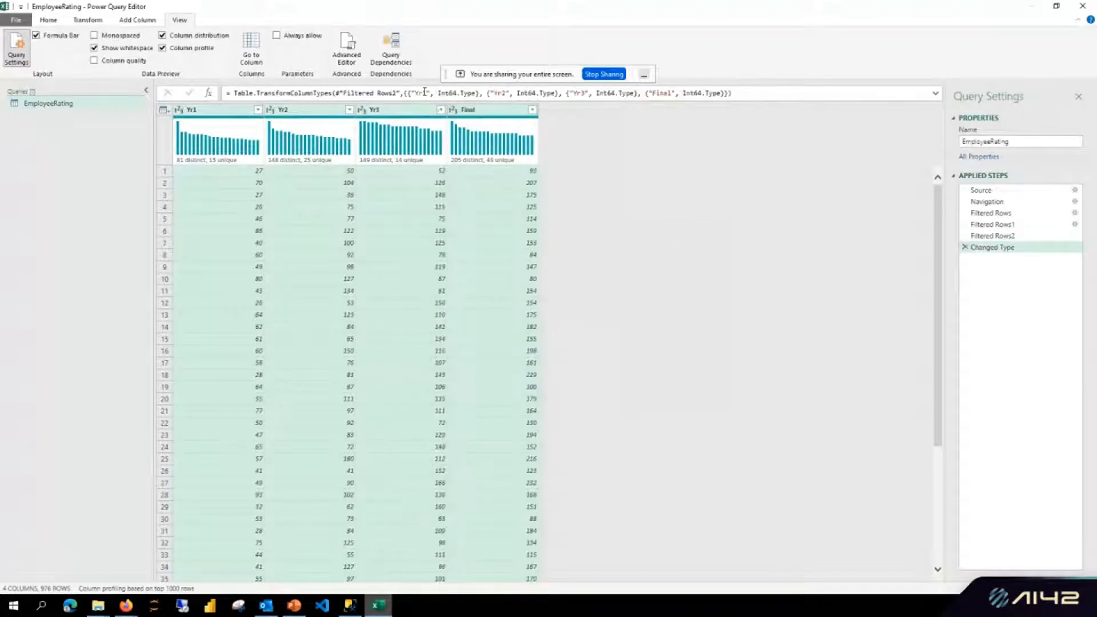
Filter the Yr3 column to keep only rows with values less than or equal to 200.
click(441, 109)
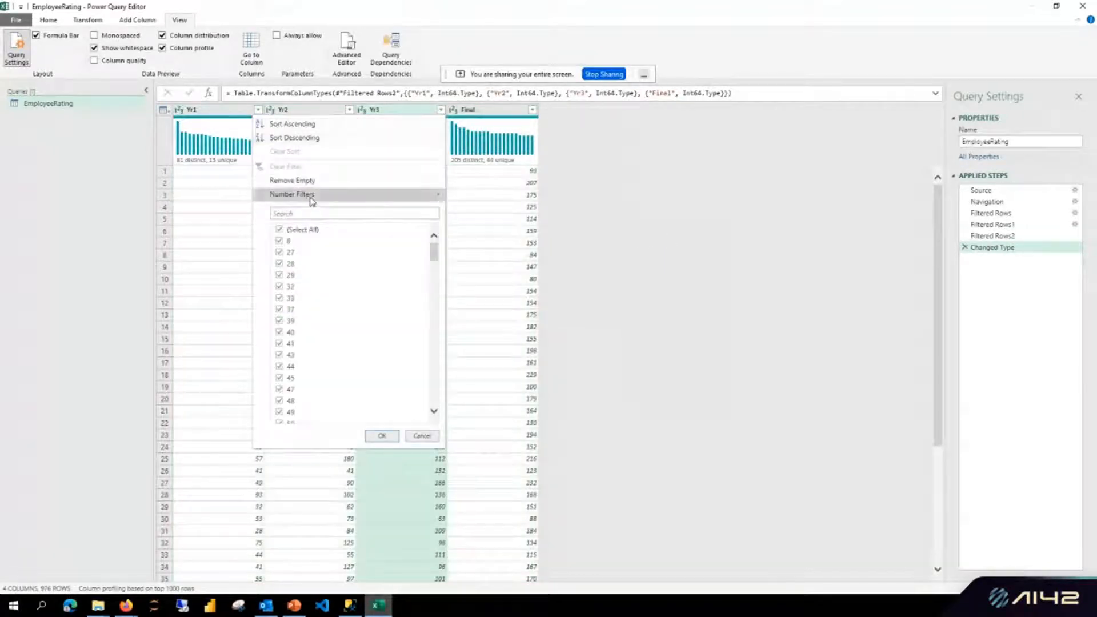
mouse_move(431, 197)
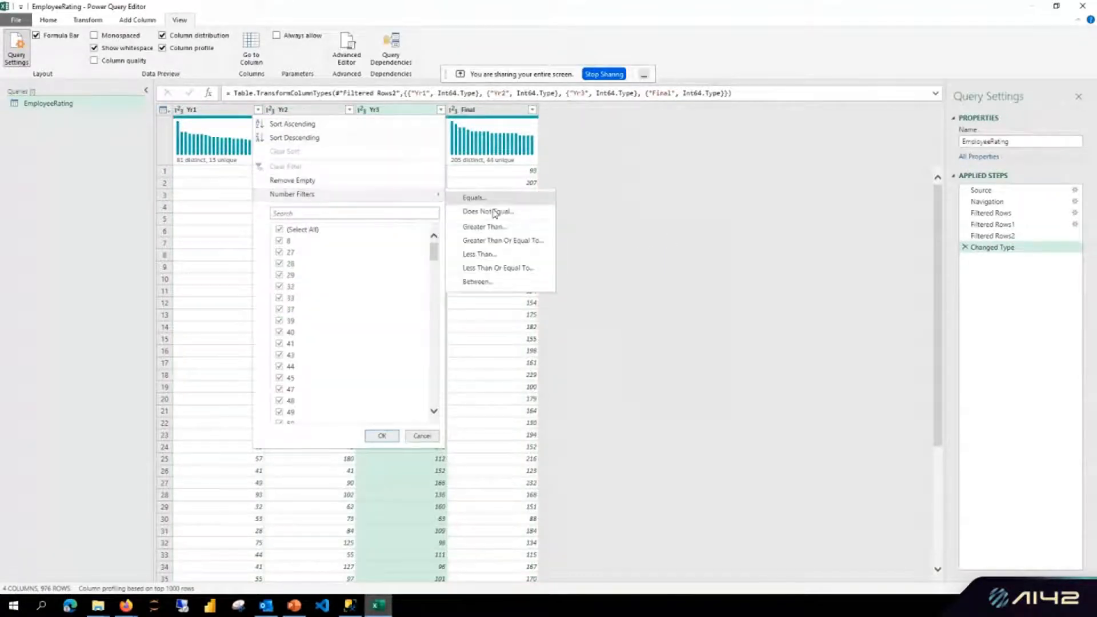
click(506, 269)
click(508, 297)
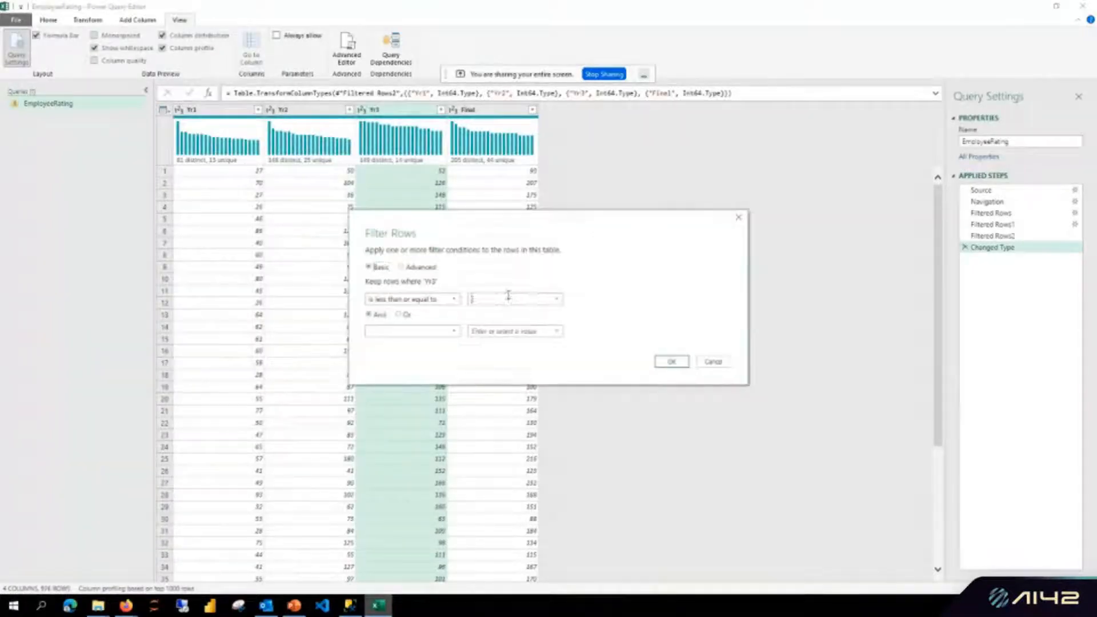
text(200)
click(672, 362)
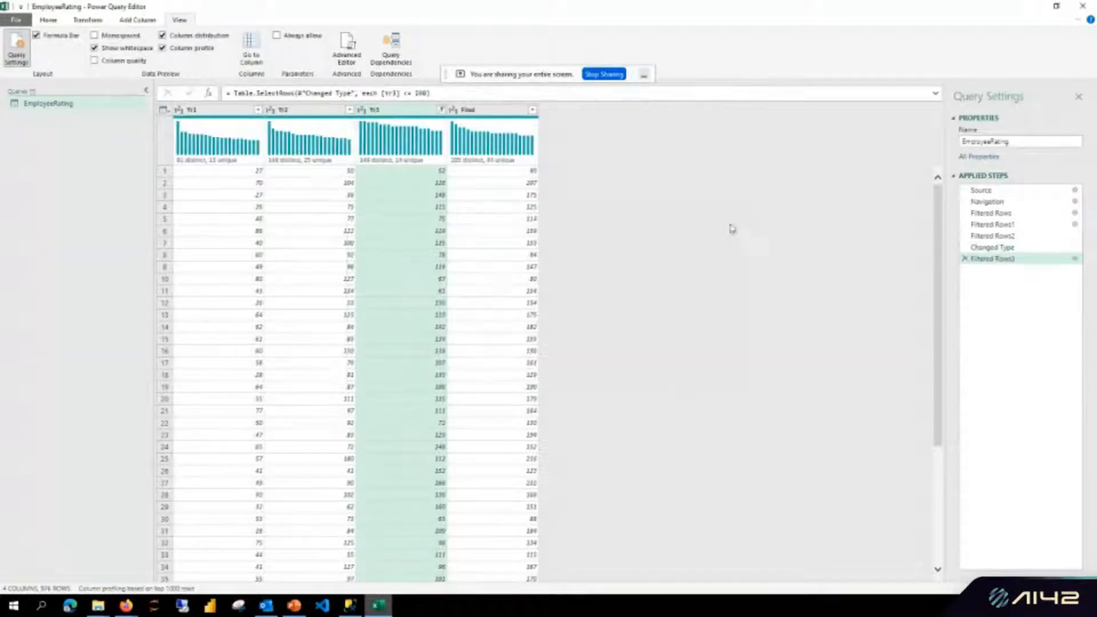
Check the Filtered Rows3 step for a native query and read through the native SQL query of the Filtered Rows2 step.
right_click(1000, 259)
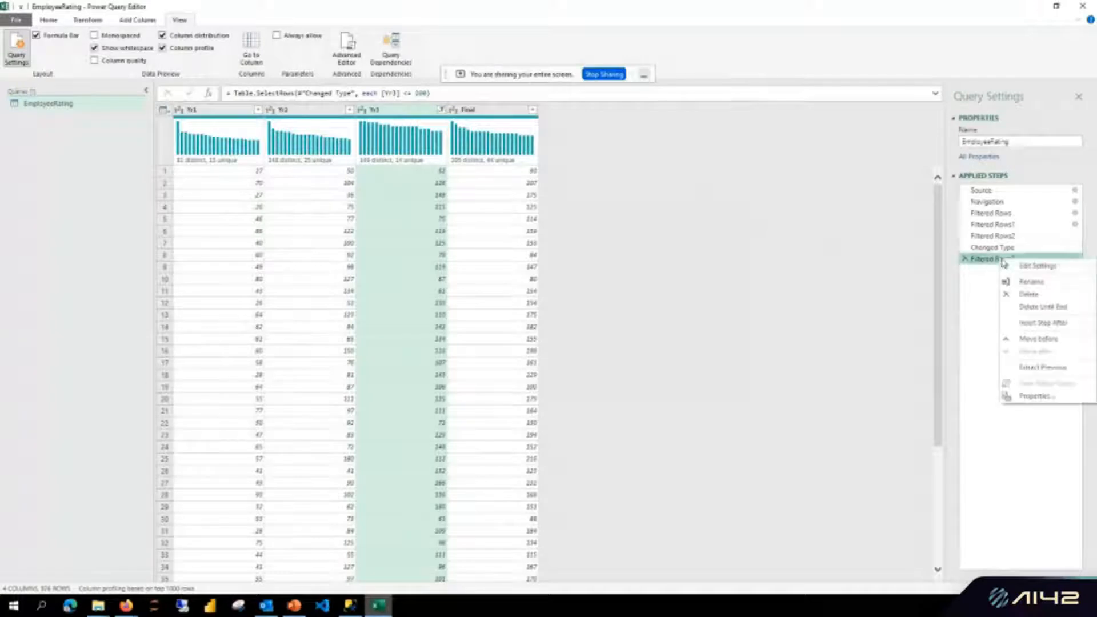
click(973, 369)
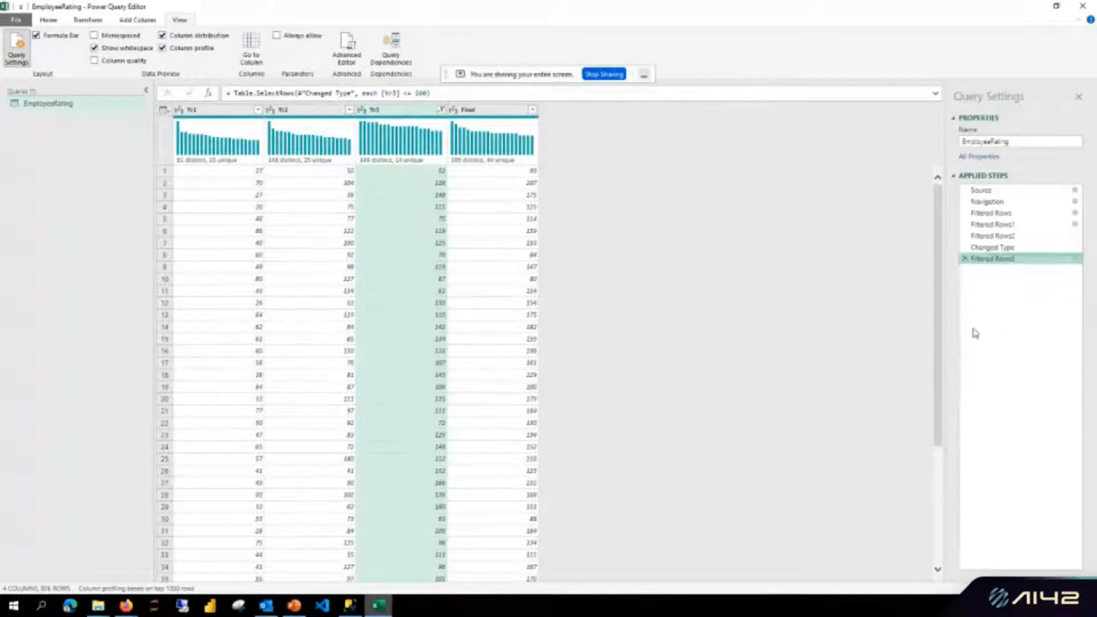
click(998, 236)
right_click(1003, 238)
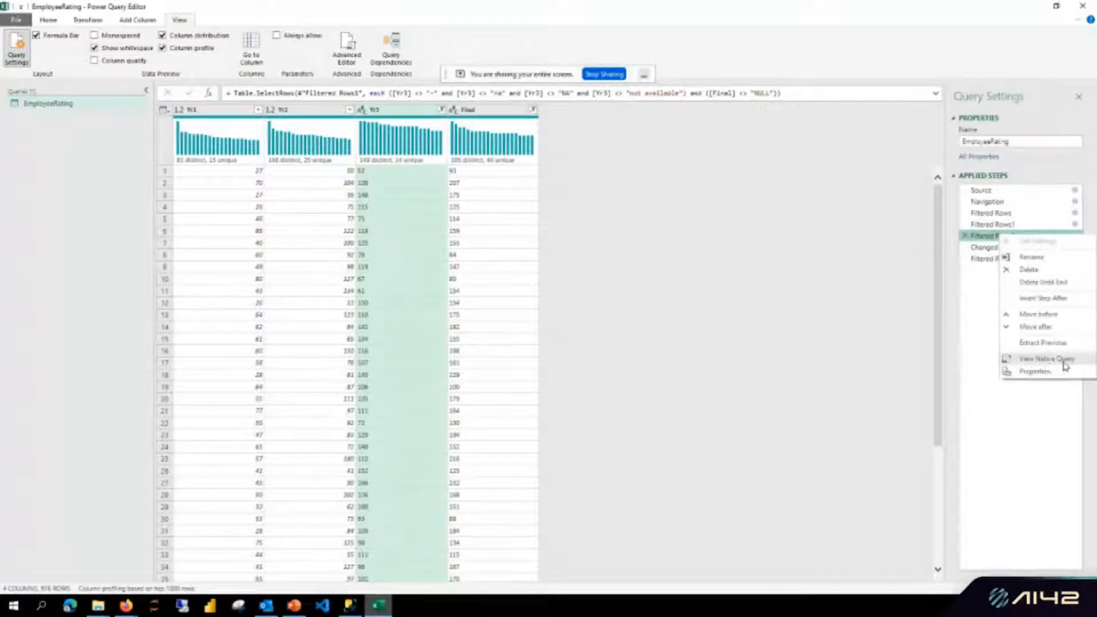
click(1063, 361)
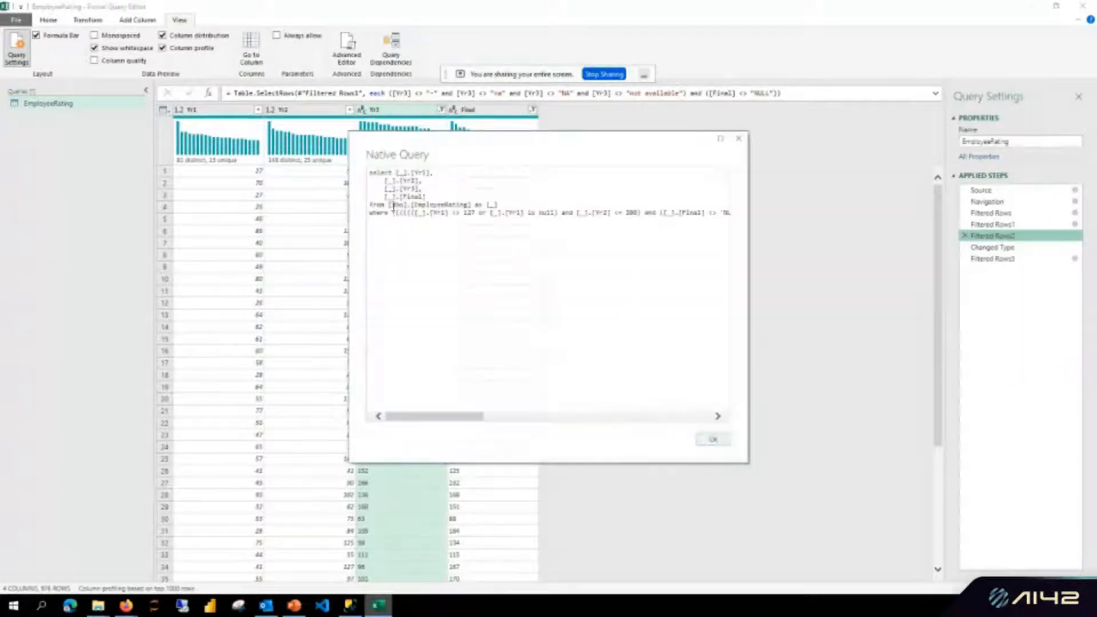
drag(369, 173, 402, 182)
drag(707, 240, 337, 217)
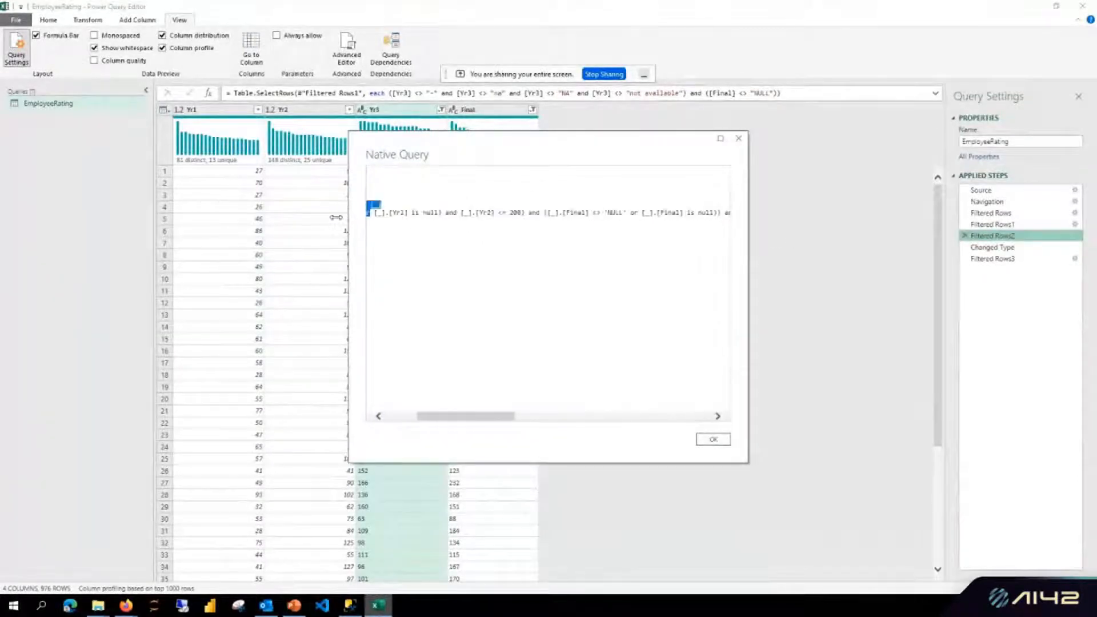
click(396, 418)
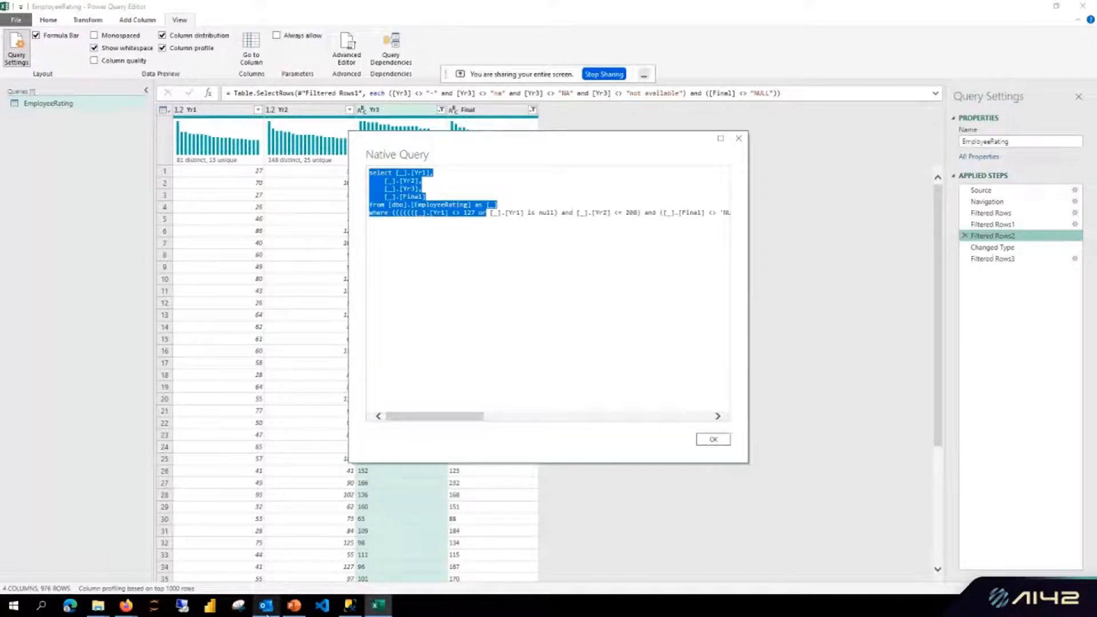
click(712, 440)
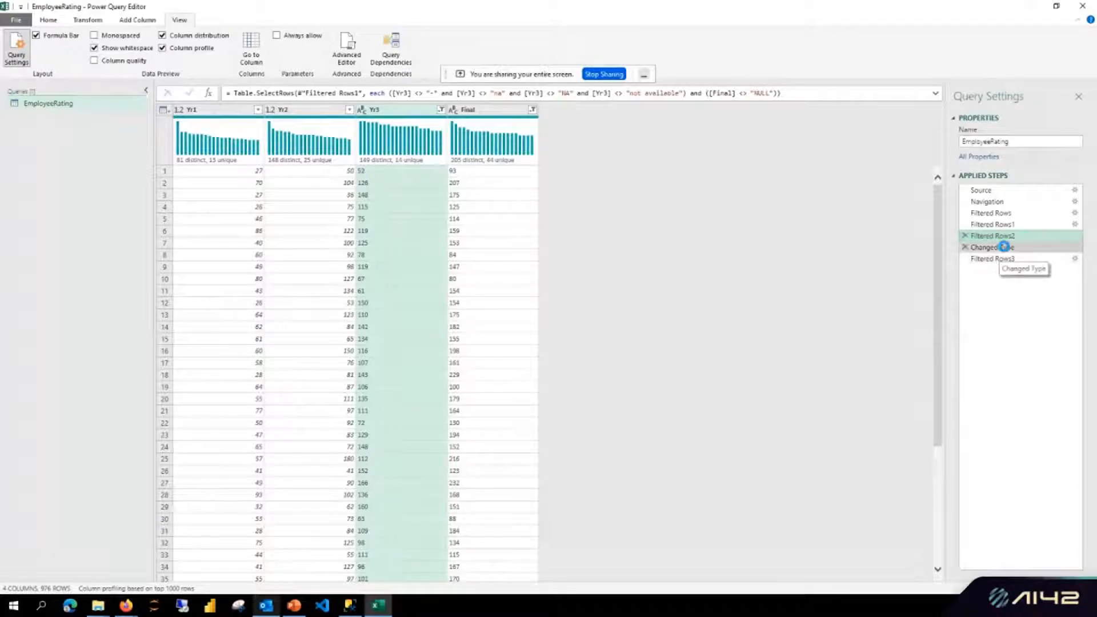
Check whether a native query is available for the Changed Type step.
click(1004, 247)
right_click(1003, 247)
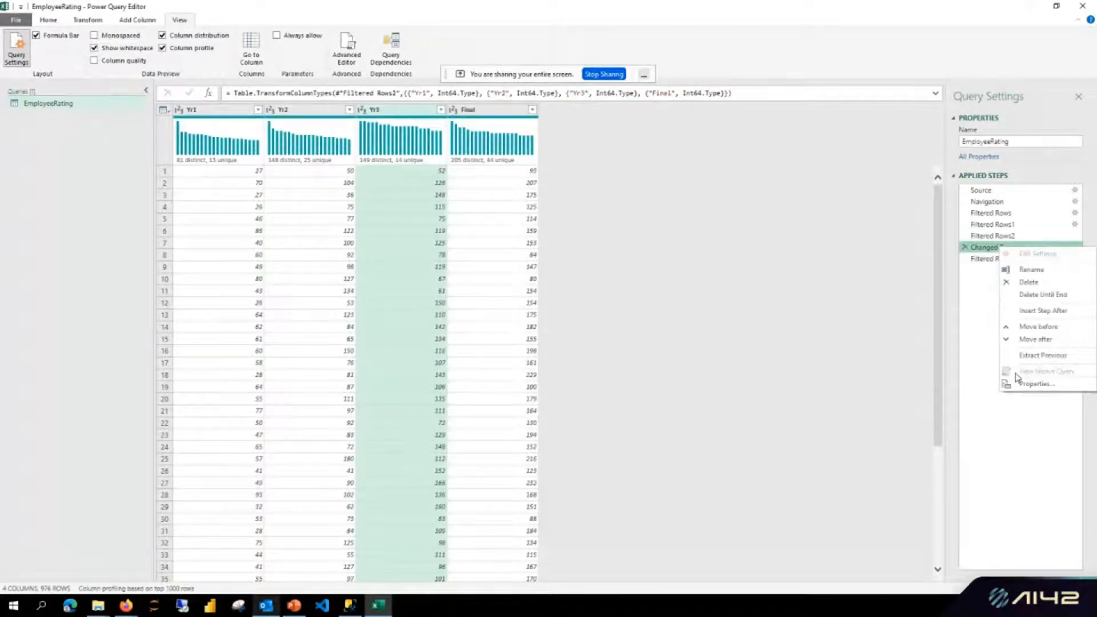
click(679, 301)
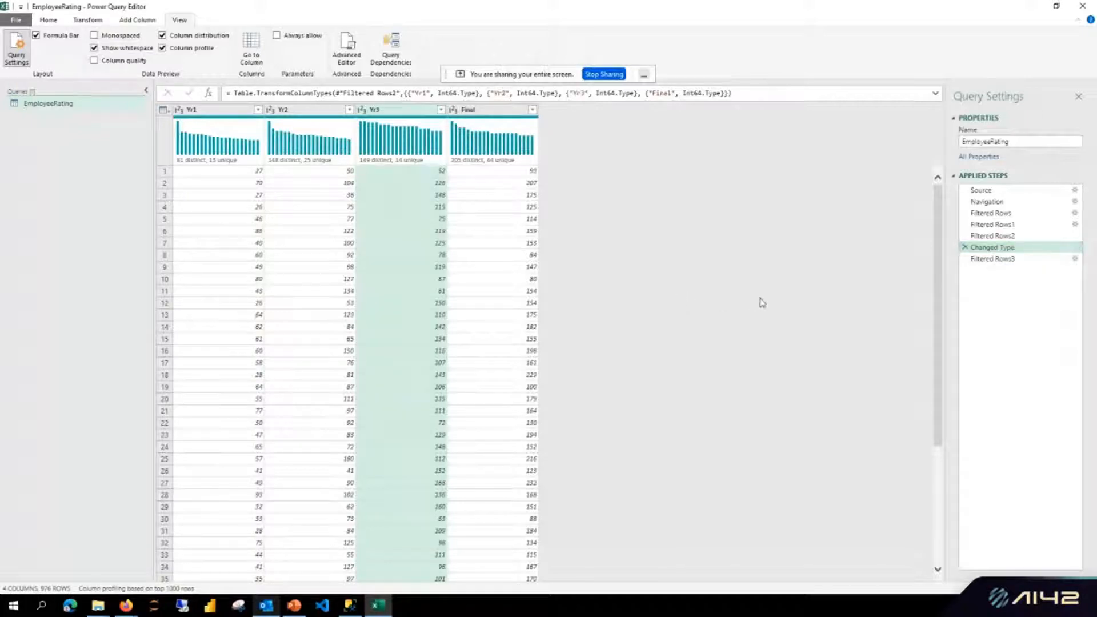
Add an index column starting from 1 after the Filtered Rows3 step.
click(1009, 258)
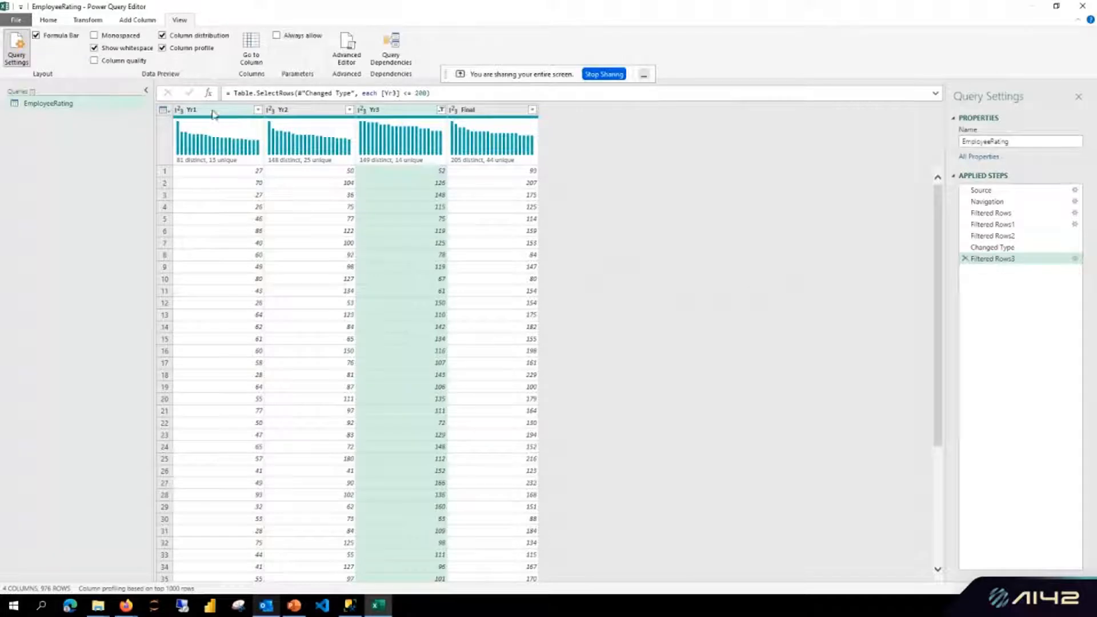
click(48, 21)
click(138, 20)
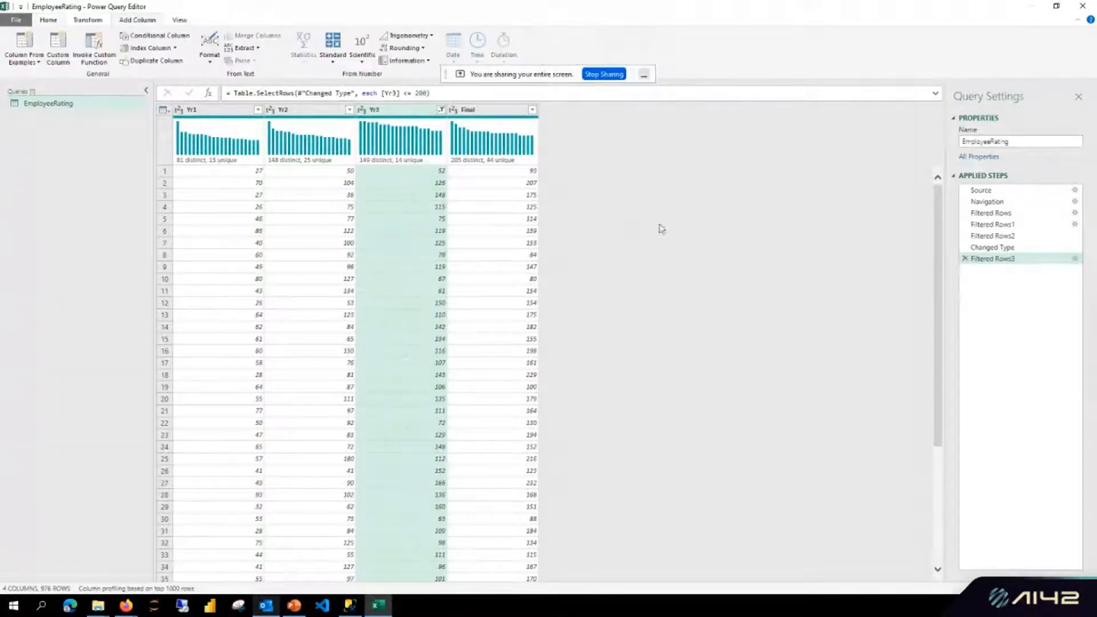
click(50, 21)
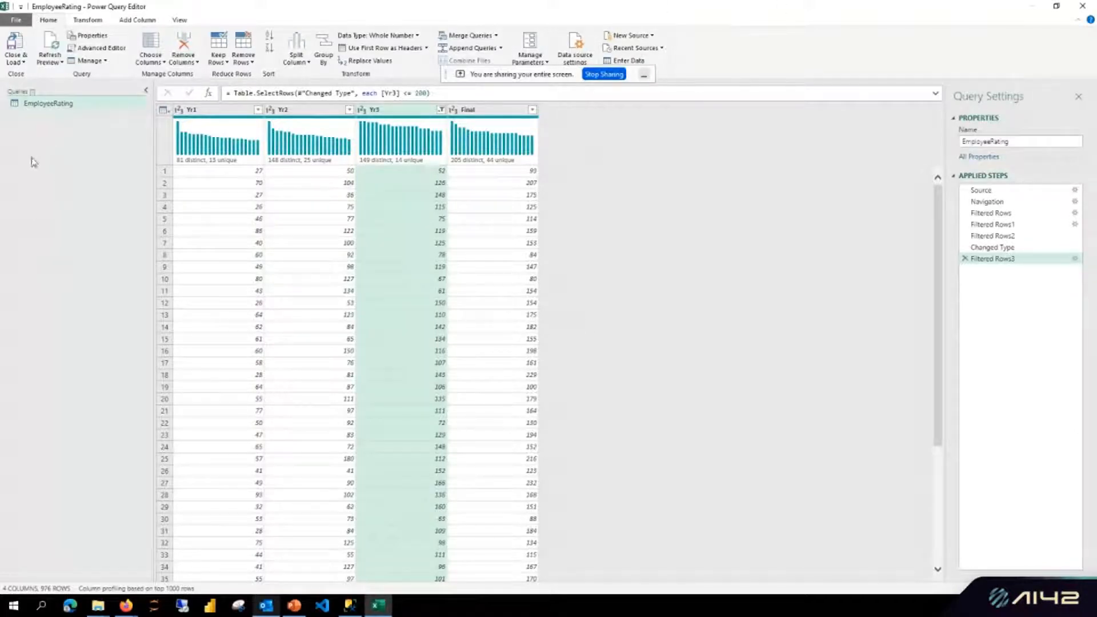
click(127, 22)
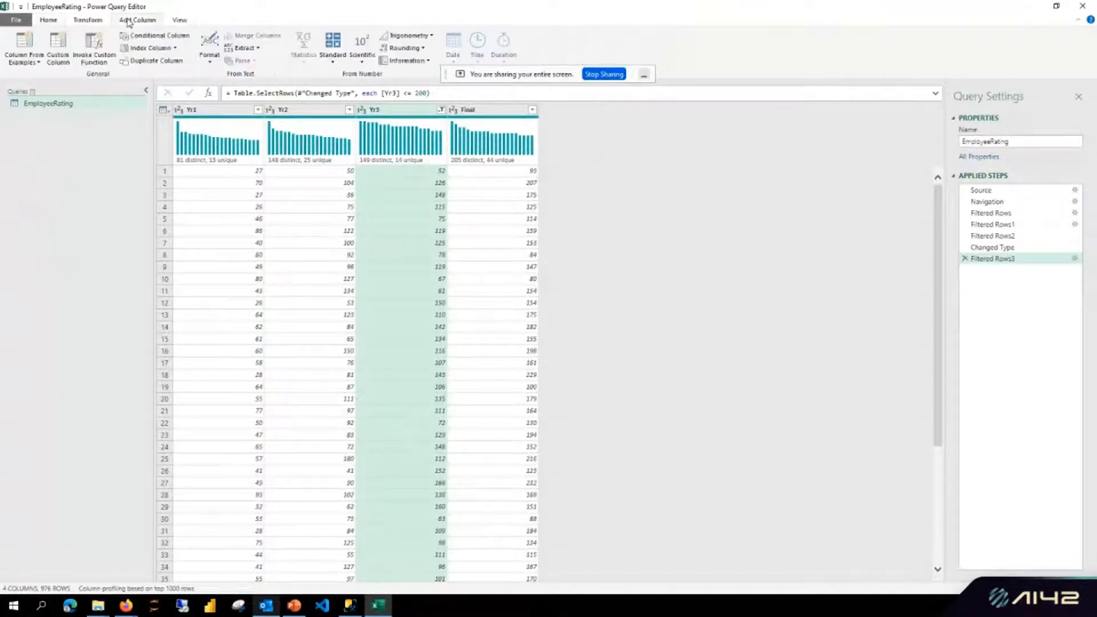
click(175, 48)
click(159, 76)
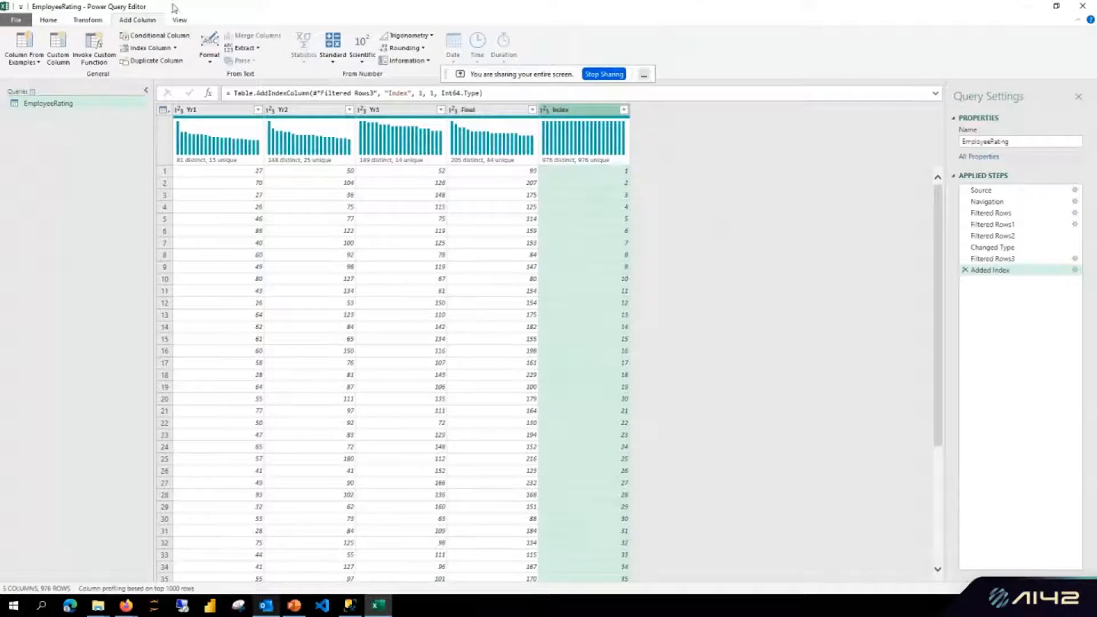
Turn off the column profile and column distribution displays in the data preview.
click(179, 21)
click(182, 49)
click(186, 36)
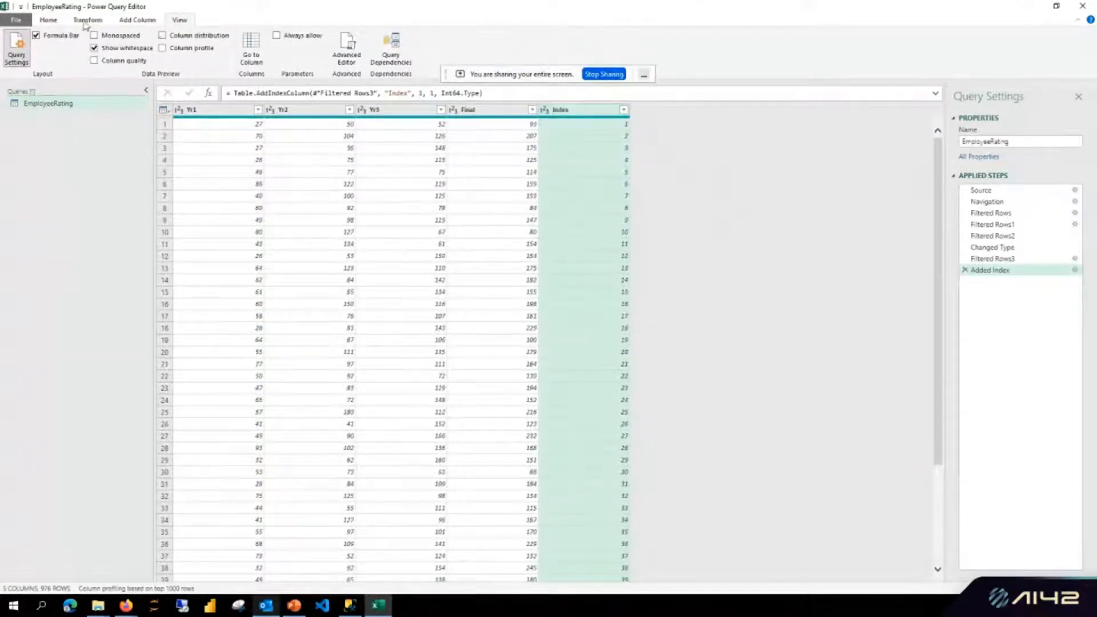
Add a custom column named Random with the formula Number.Random() and sort the rows by it in ascending order.
click(56, 21)
click(100, 22)
click(138, 20)
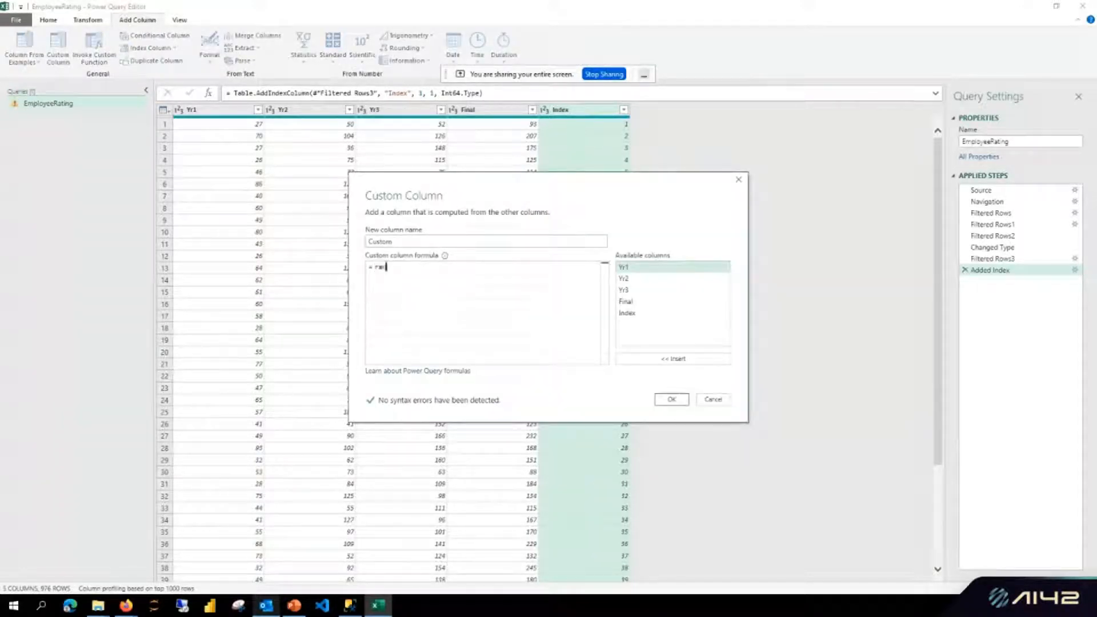
text(m)
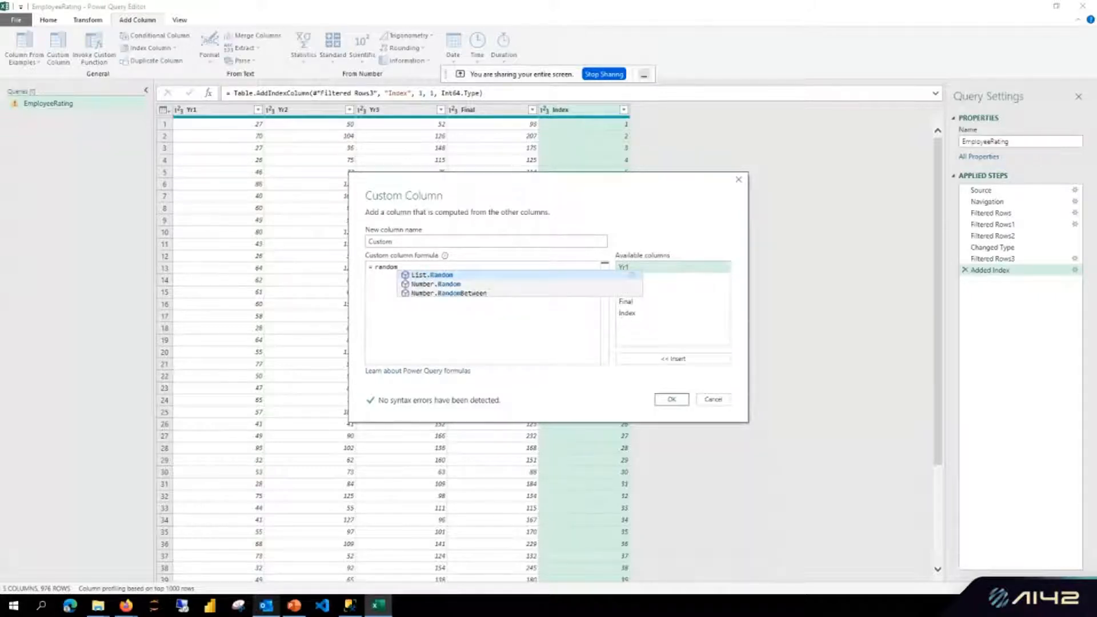
key(Down)
key(Tab)
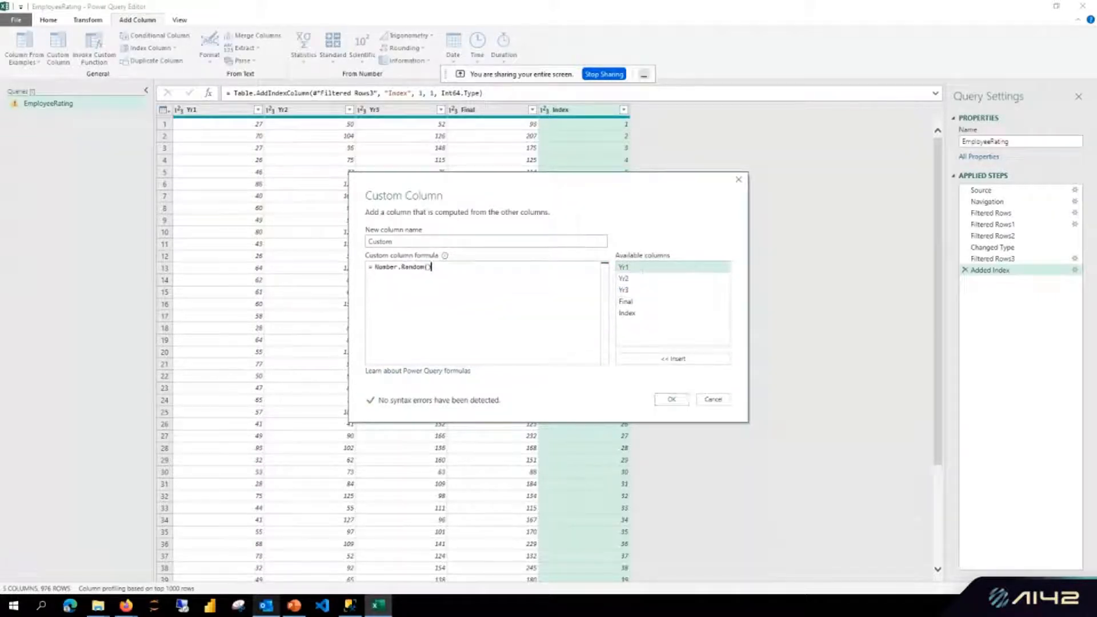
text(())
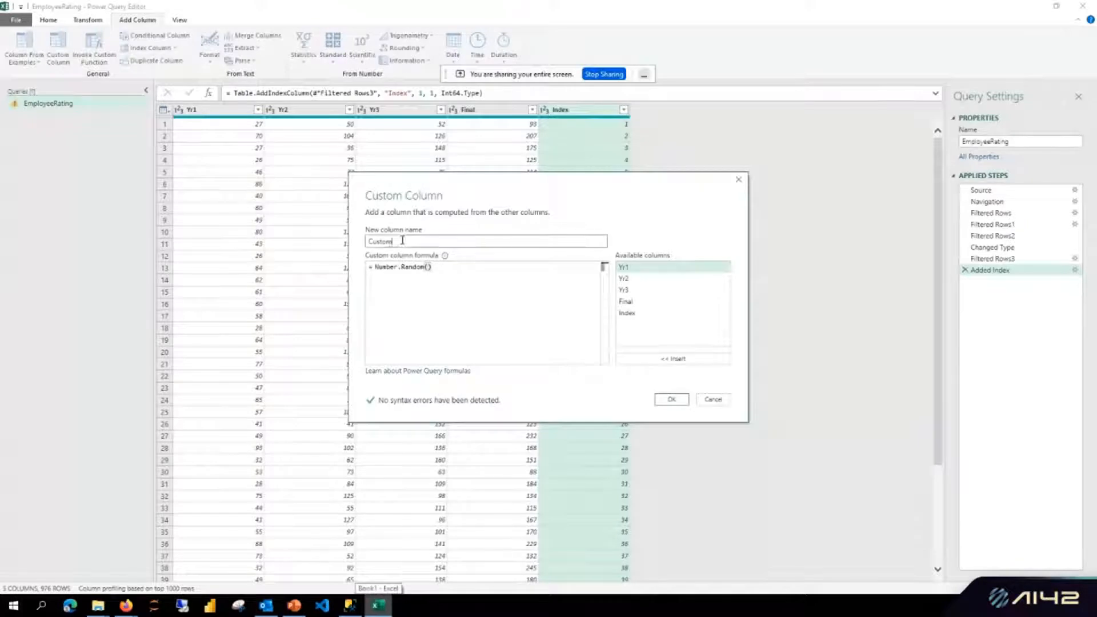
double_click(379, 241)
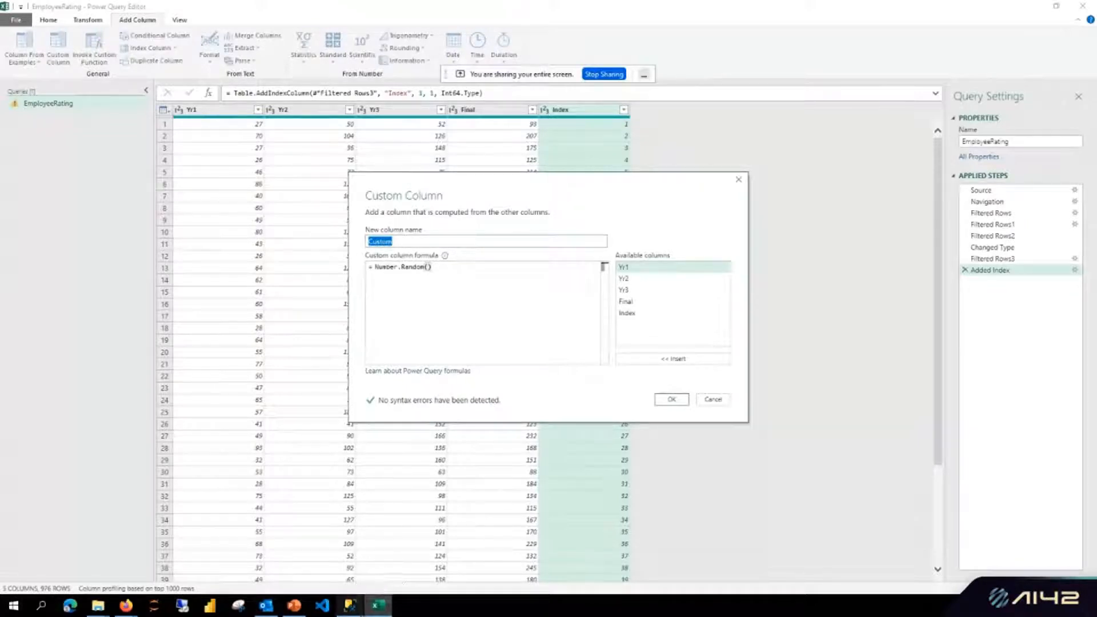
text(Random)
click(672, 400)
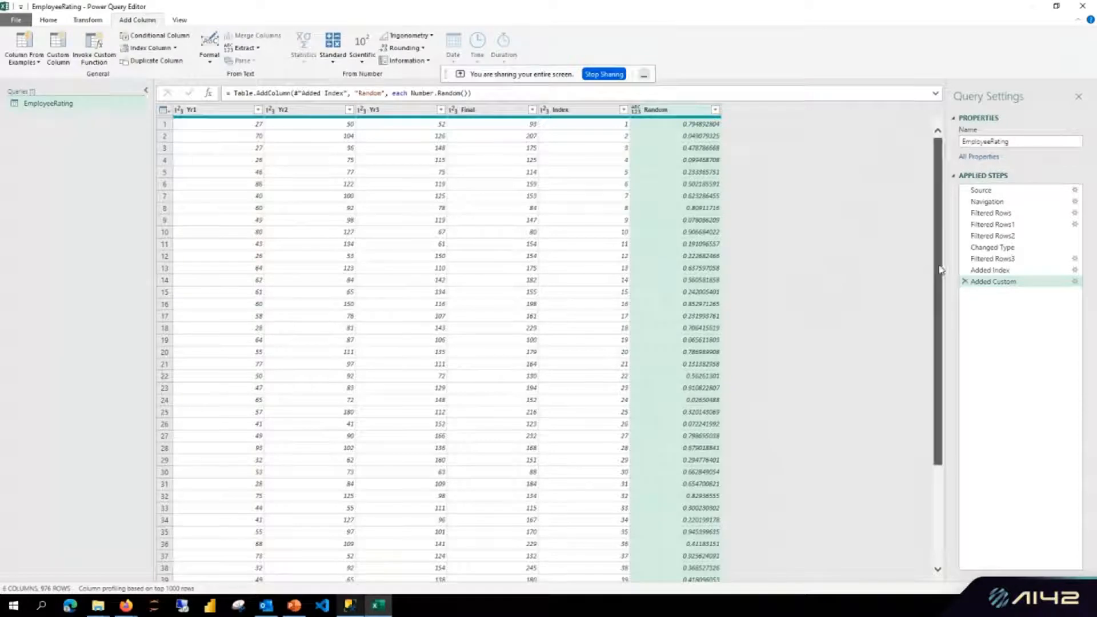
click(715, 110)
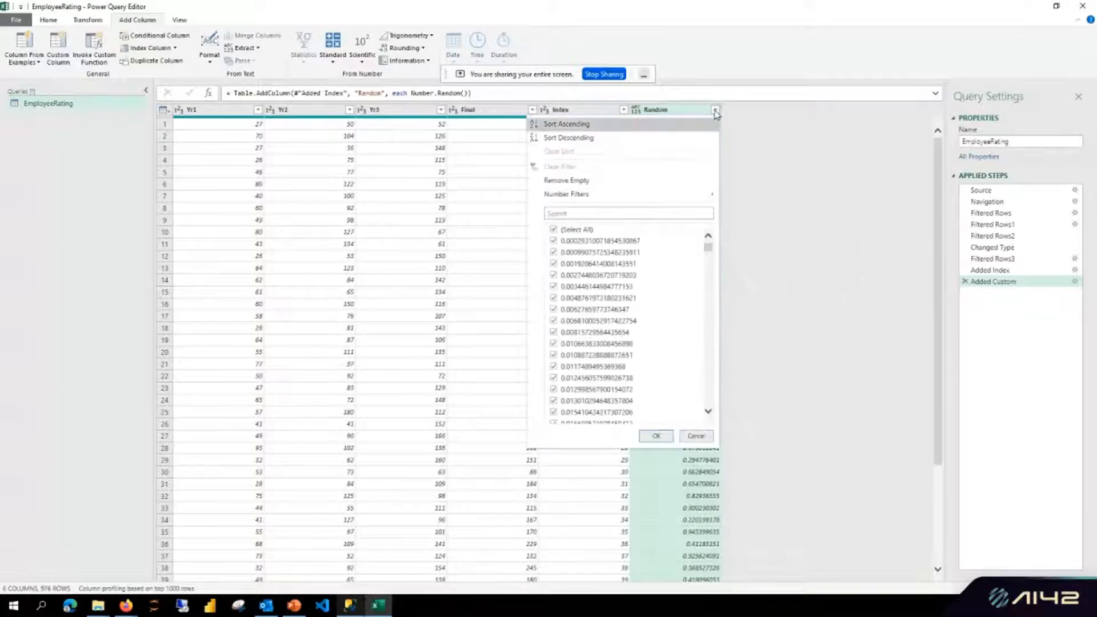
click(590, 126)
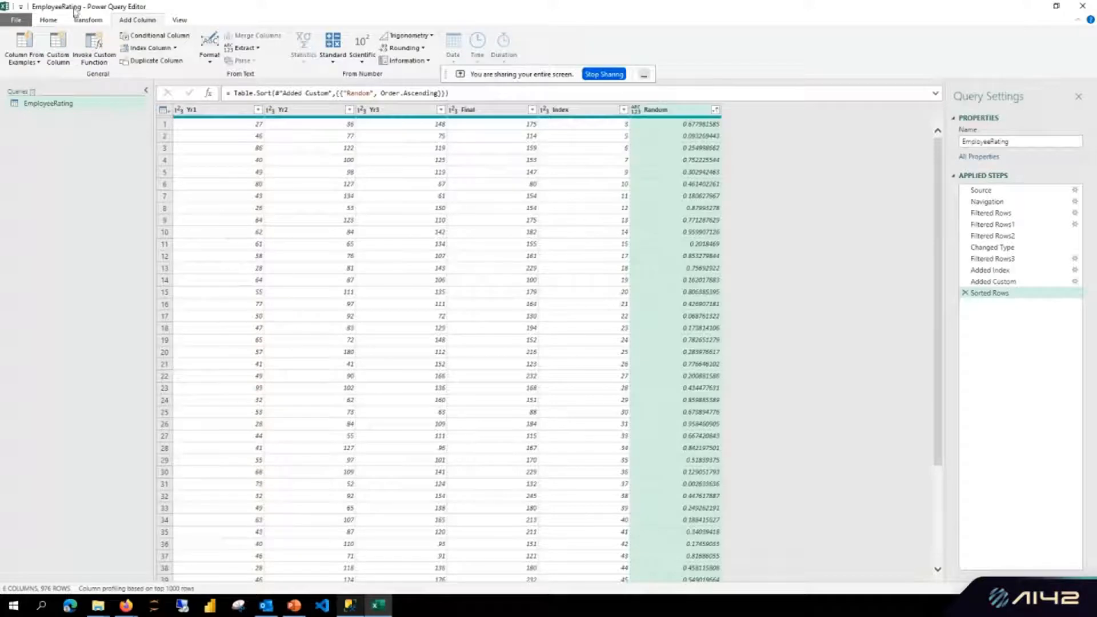
Create a reference of the EmployeeRating query and name it Train.
right_click(50, 103)
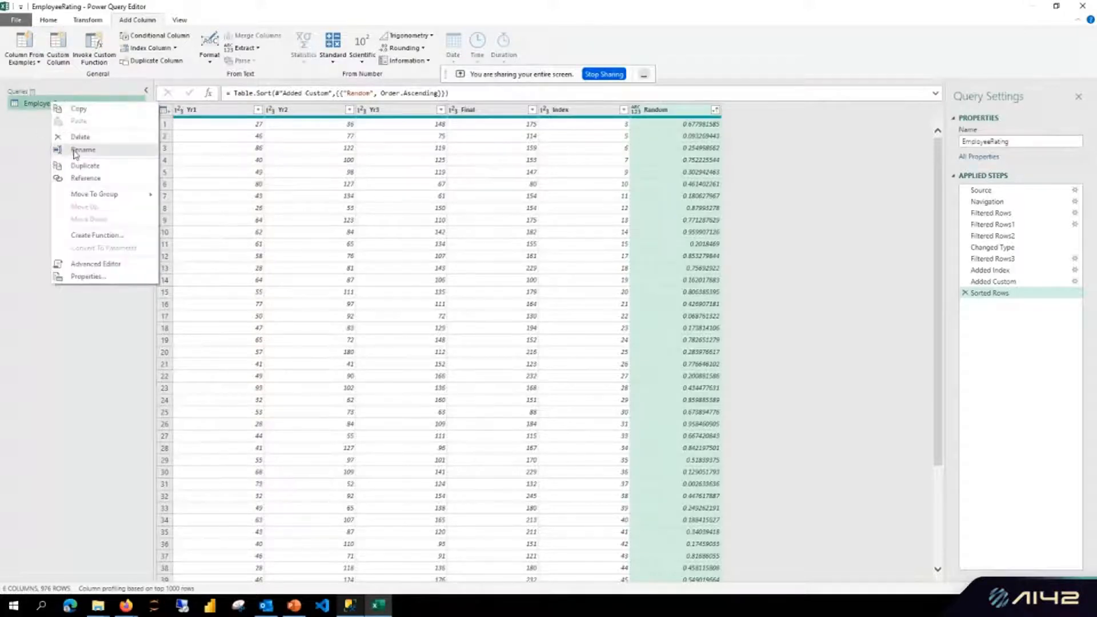
click(91, 180)
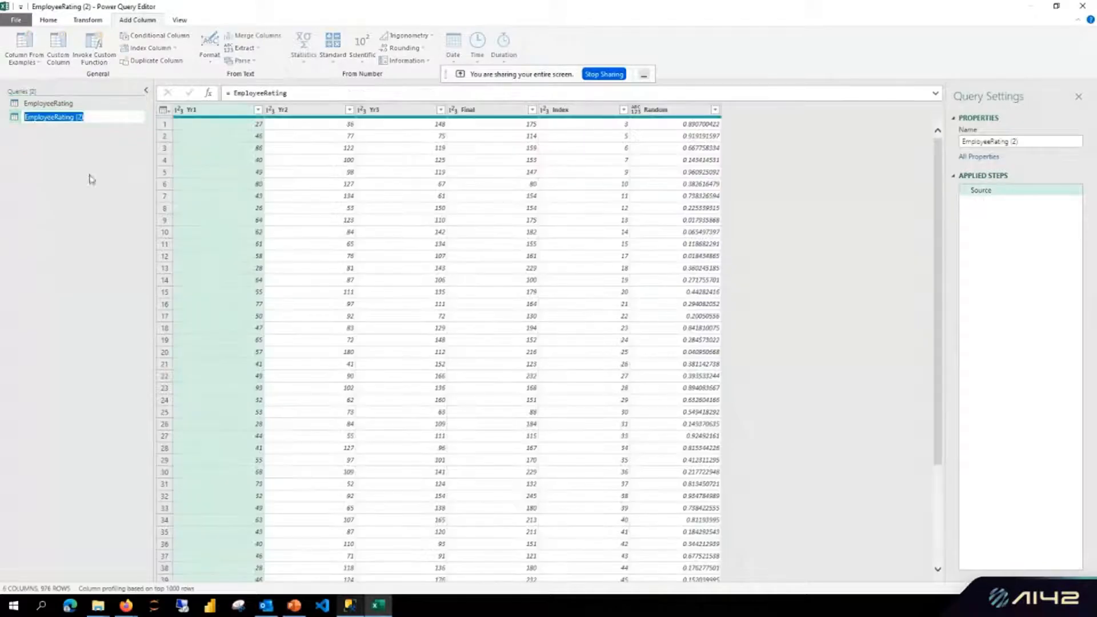
text(Tr)
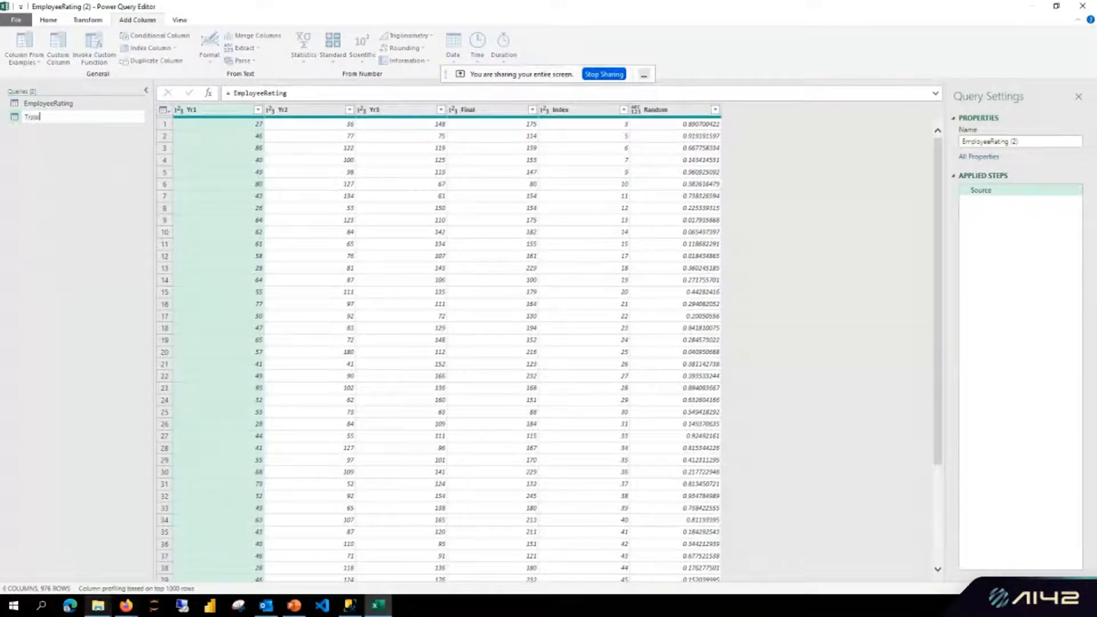
text(ain)
key(Return)
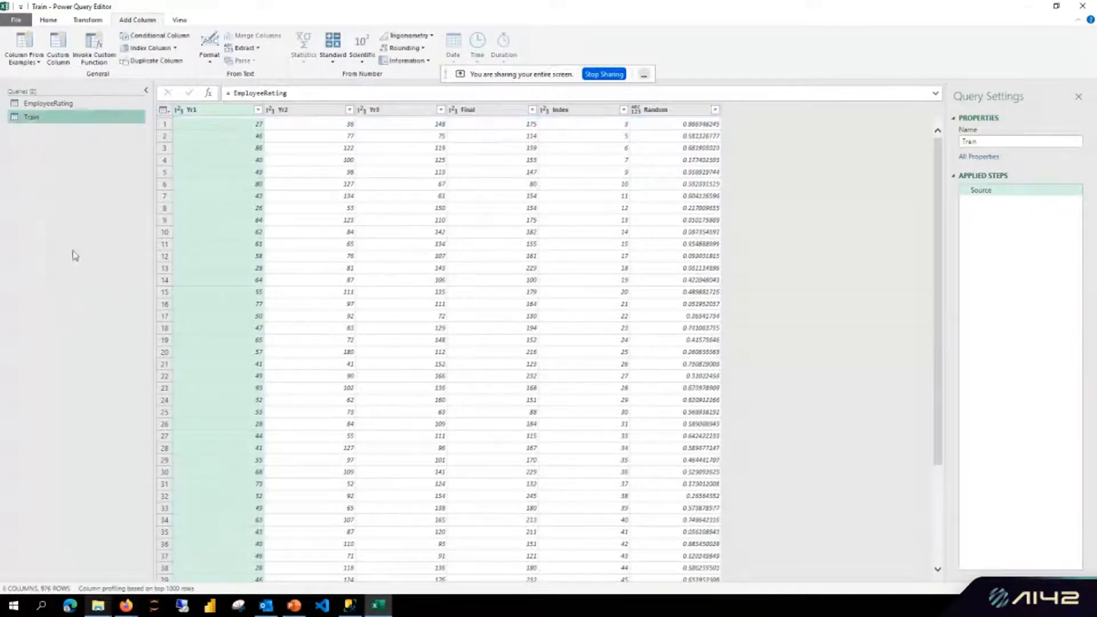
Keep only the top 800 rows of the Train query.
click(164, 112)
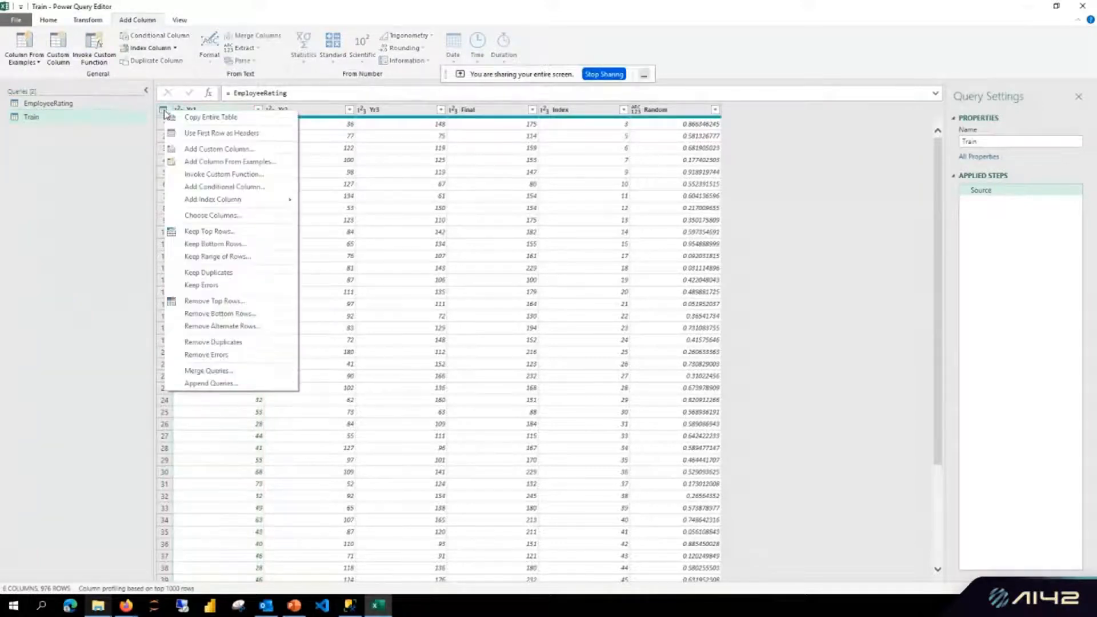
click(229, 234)
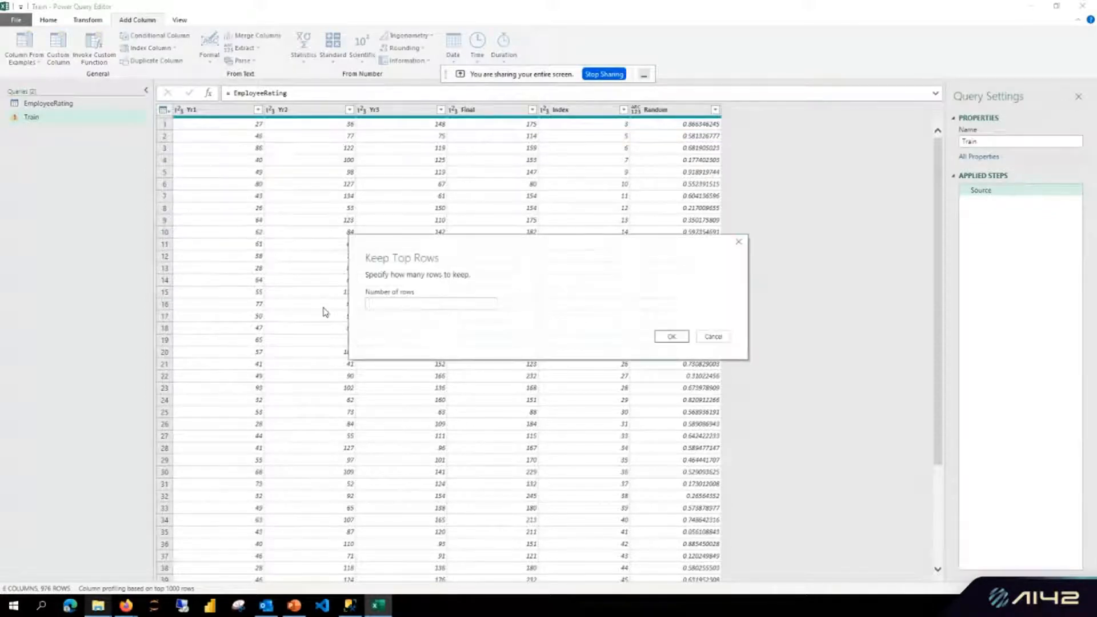
text(800)
click(672, 336)
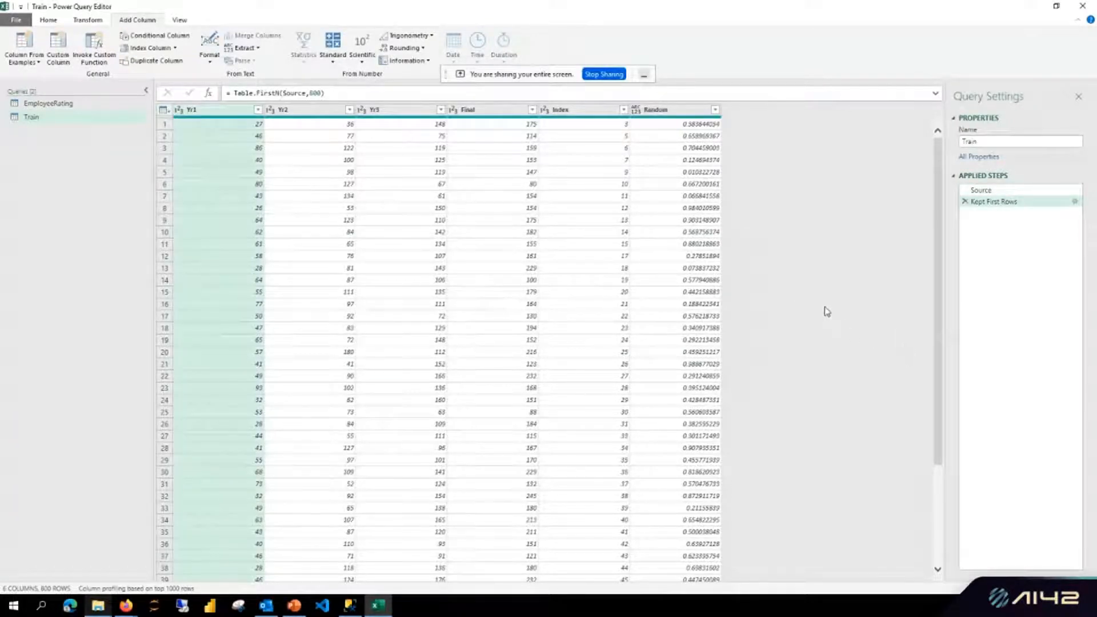
Create a second reference of the EmployeeRating query and name it Test.
click(49, 103)
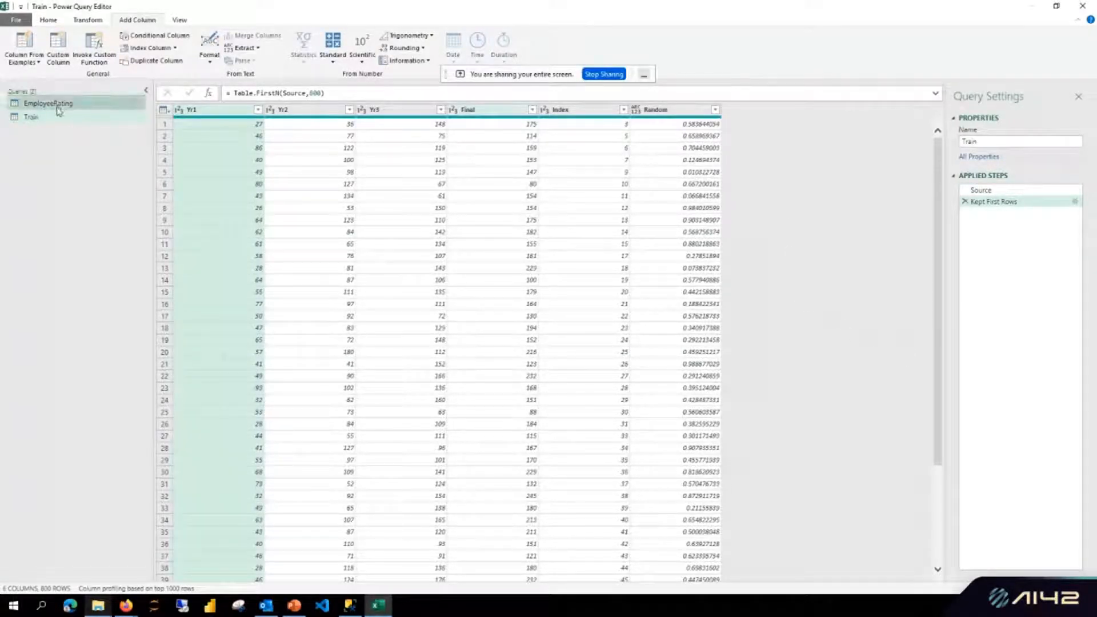
right_click(55, 105)
click(30, 153)
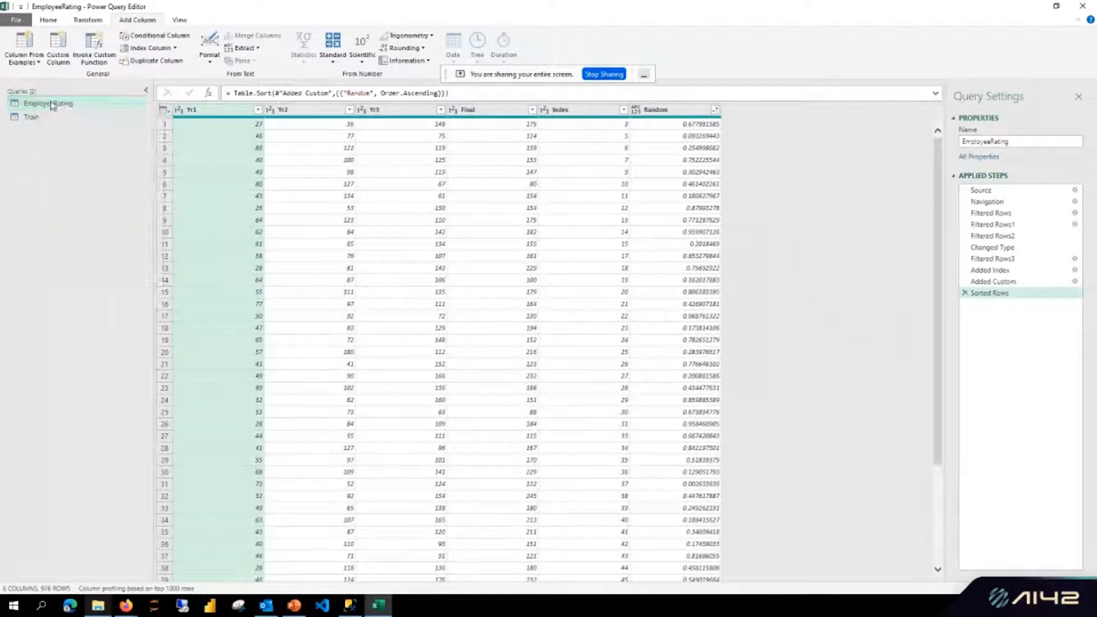
right_click(52, 104)
click(64, 168)
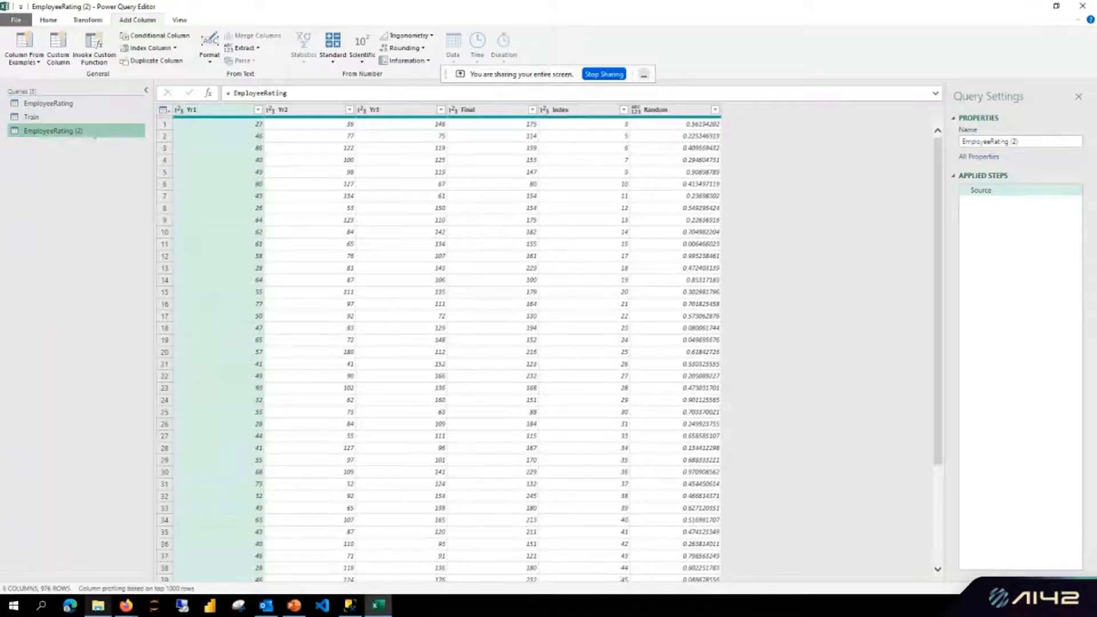
double_click(90, 134)
text(Test)
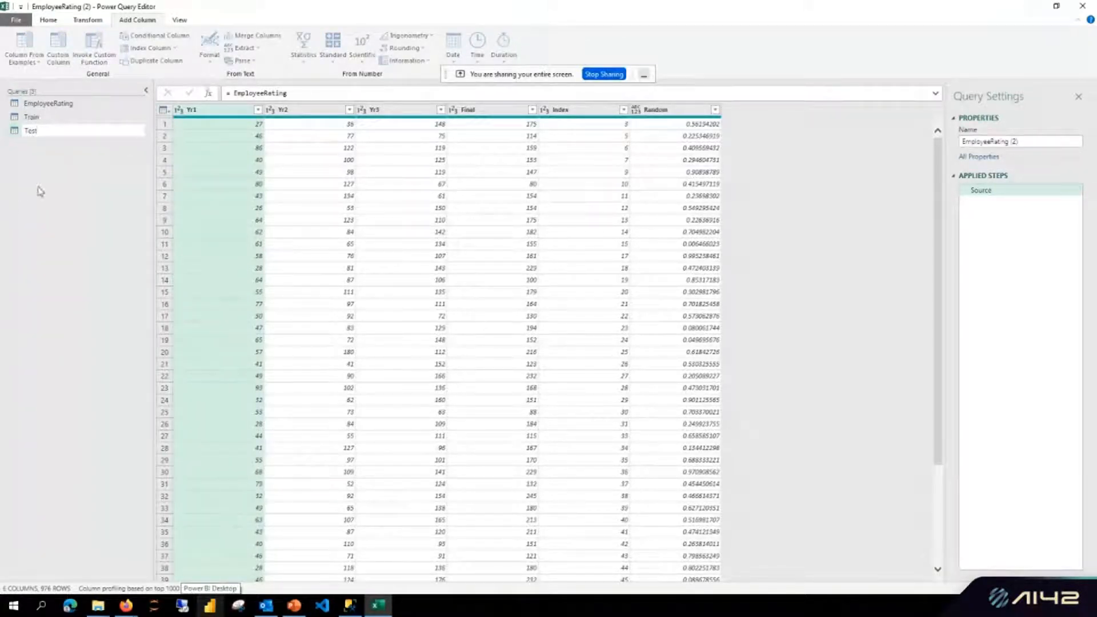
Keep only the bottom 176 rows of the Test query.
click(163, 112)
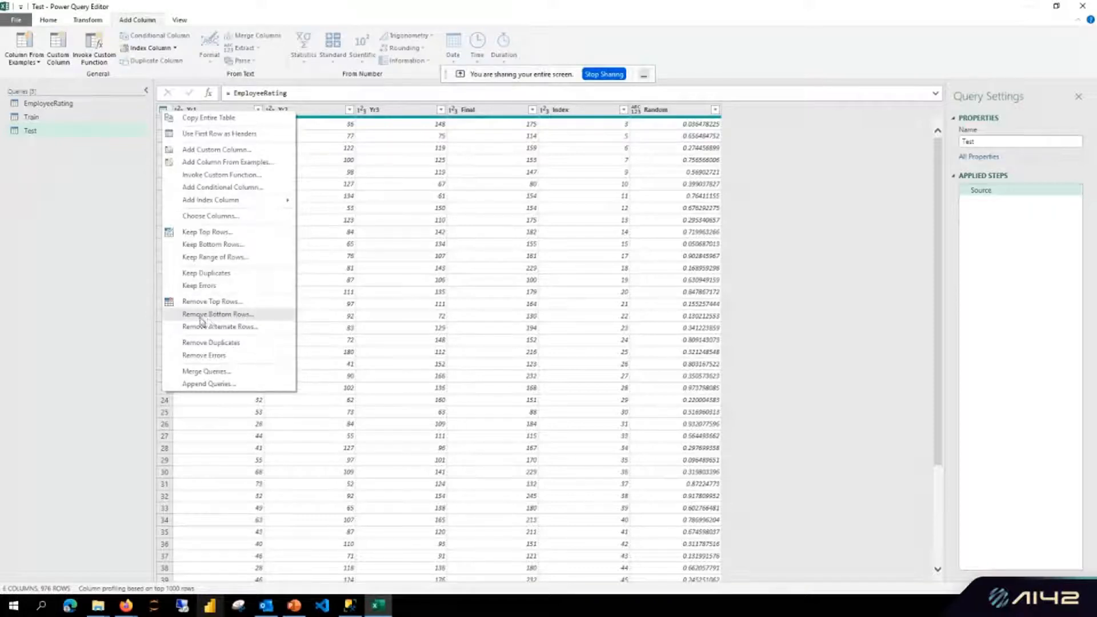
click(237, 254)
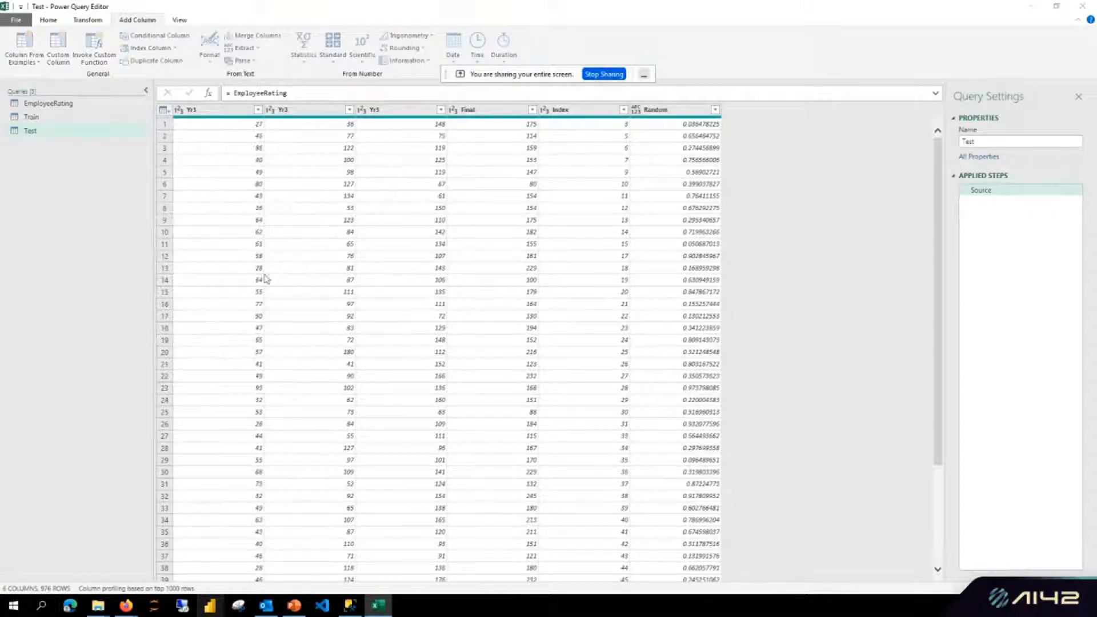
text(1)
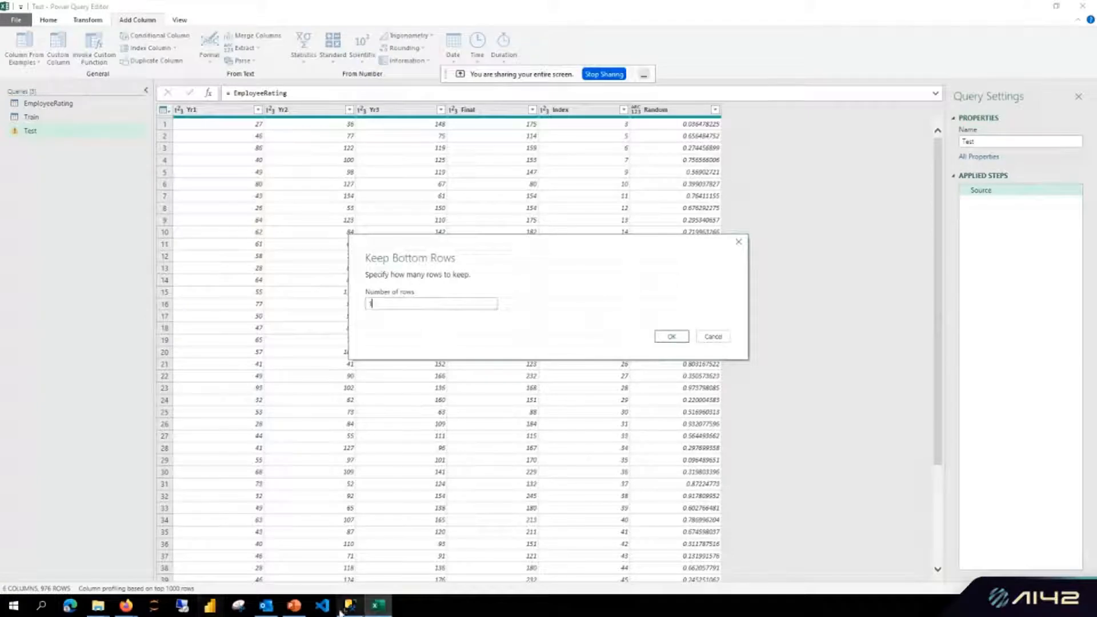
mouse_move(341, 612)
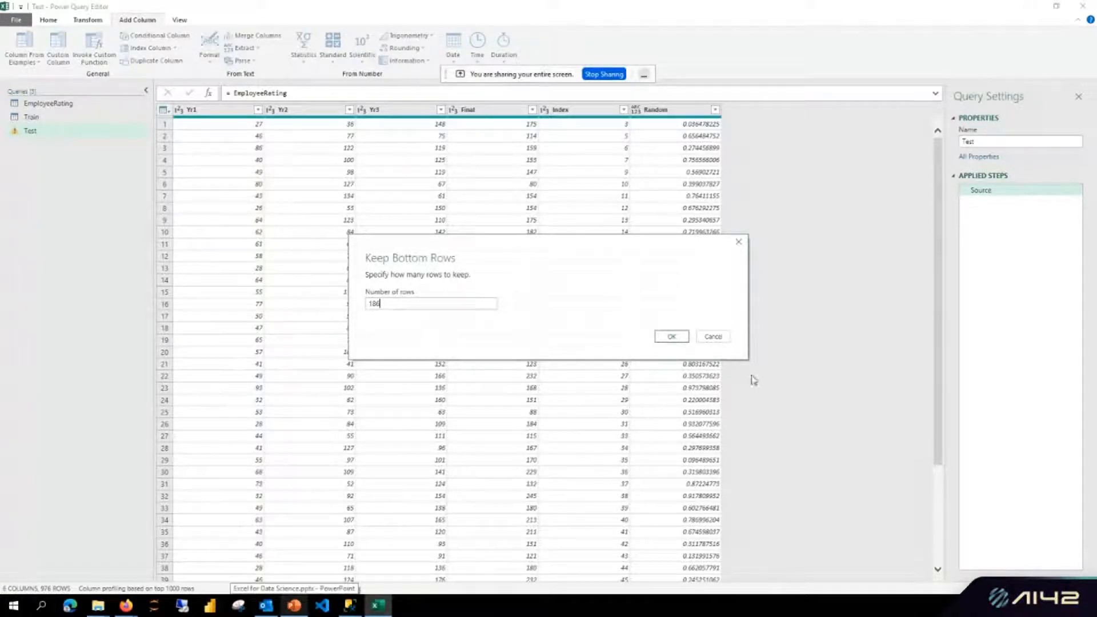
click(672, 338)
click(410, 306)
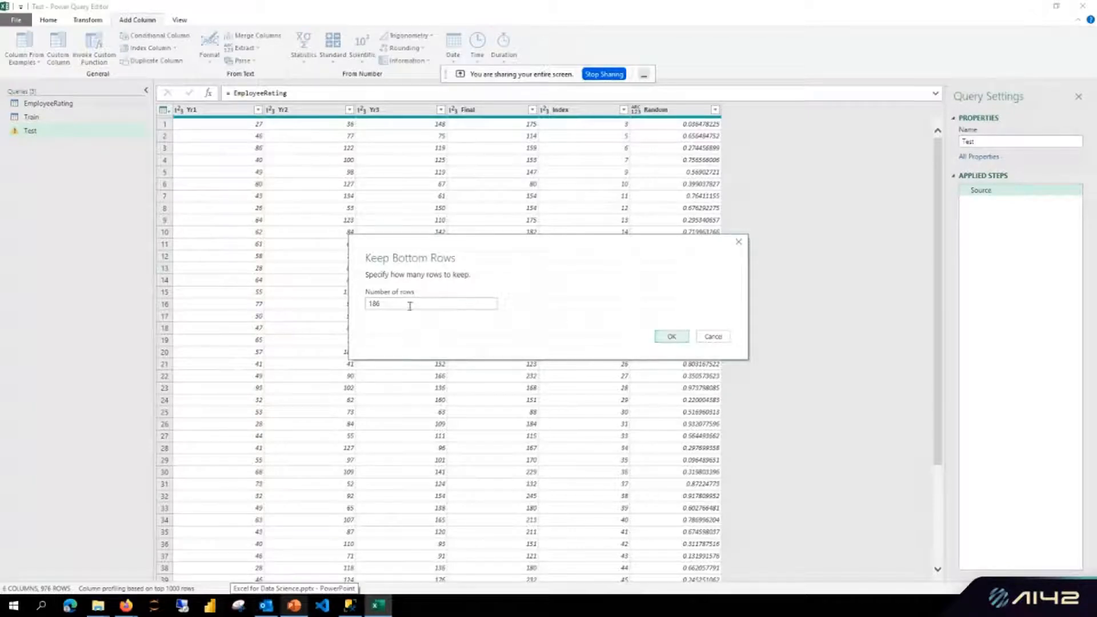
double_click(374, 303)
text(176)
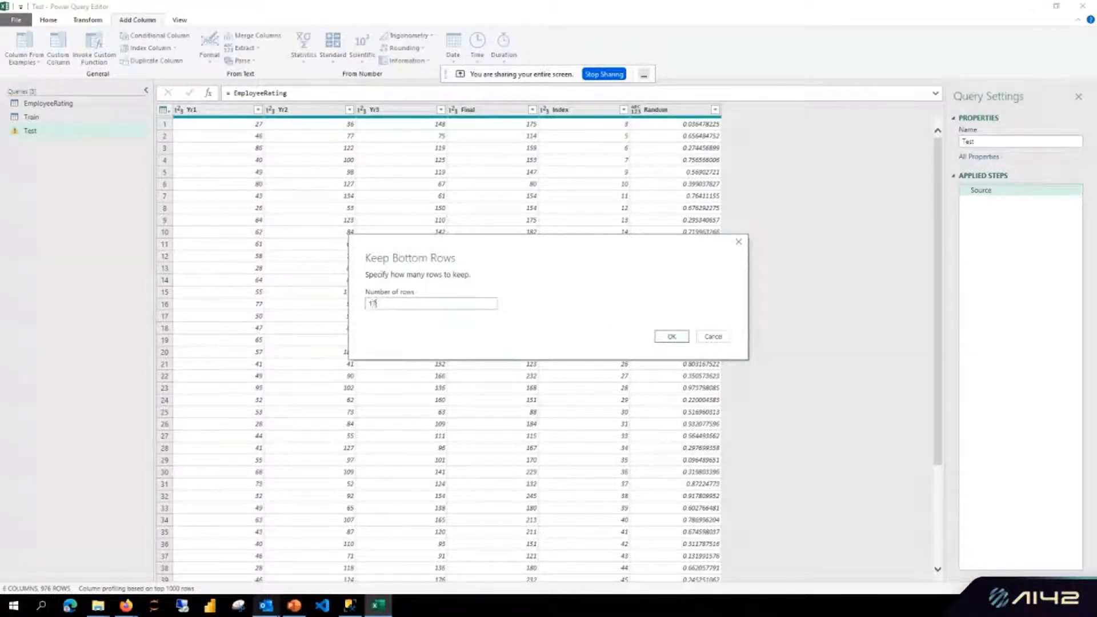
click(671, 336)
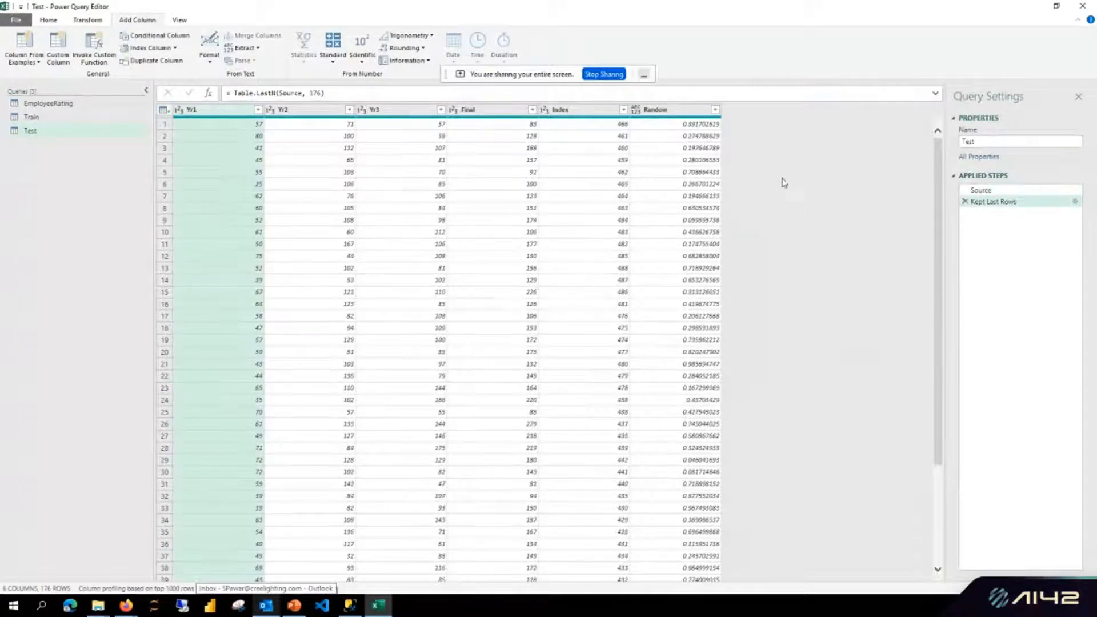
Remove the Index and Random columns from the Train query.
click(52, 117)
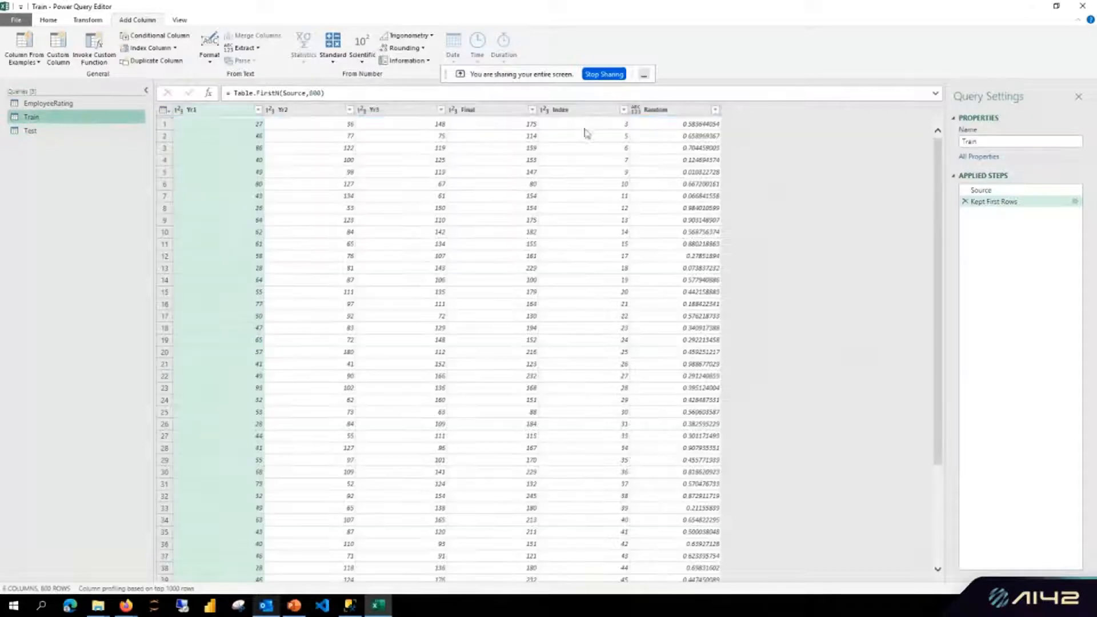
click(574, 111)
ctrl+click(665, 112)
right_click(669, 113)
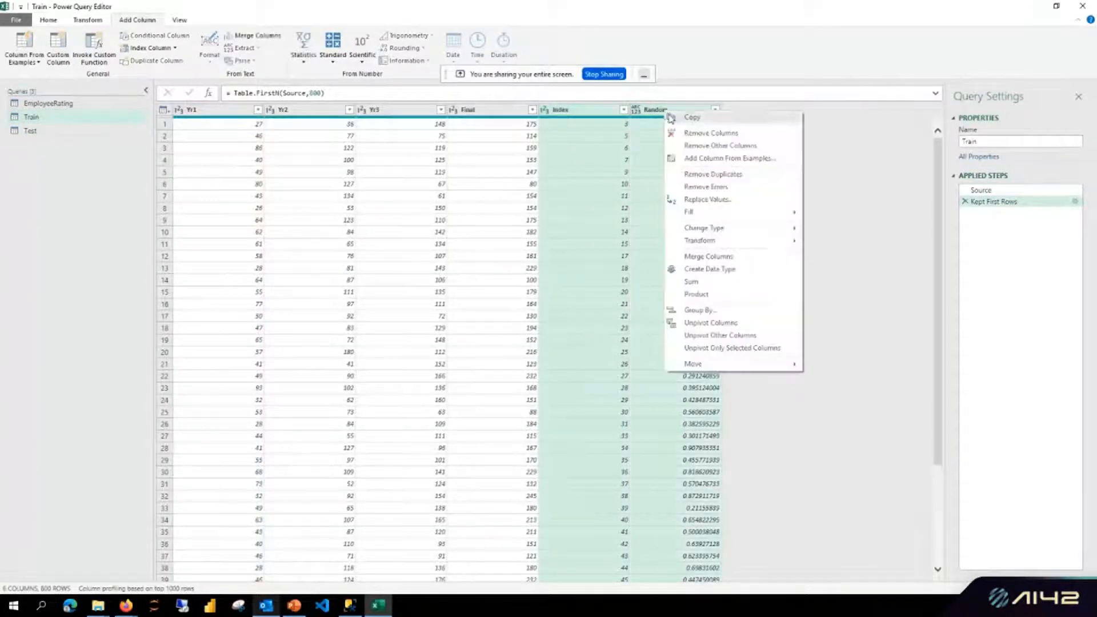
click(704, 133)
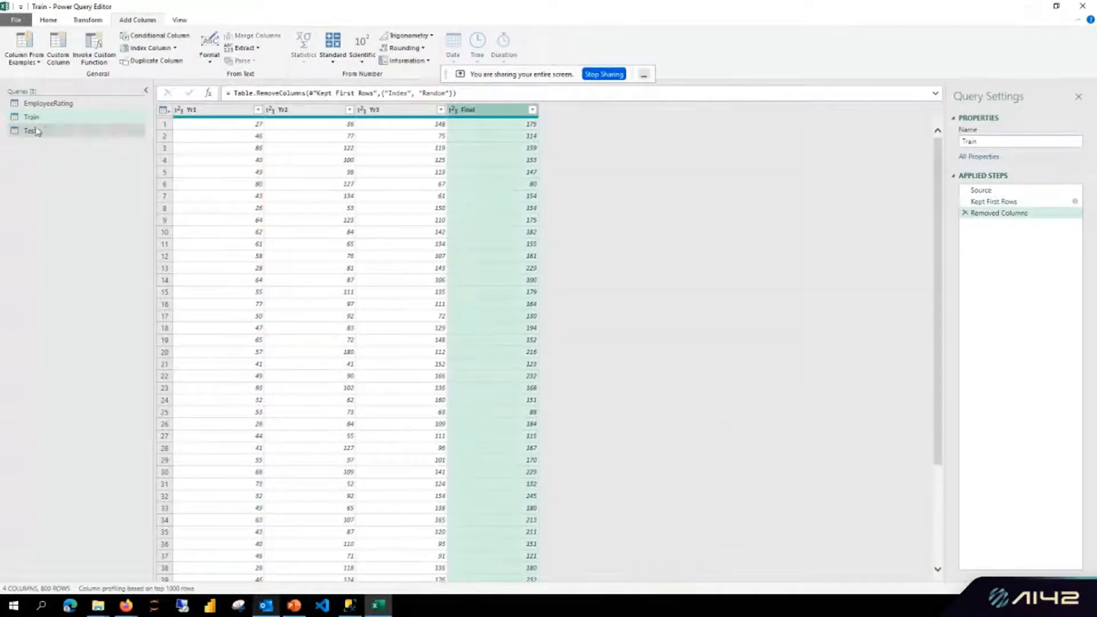
Remove the Index and Random columns from the Test query.
click(35, 132)
click(576, 115)
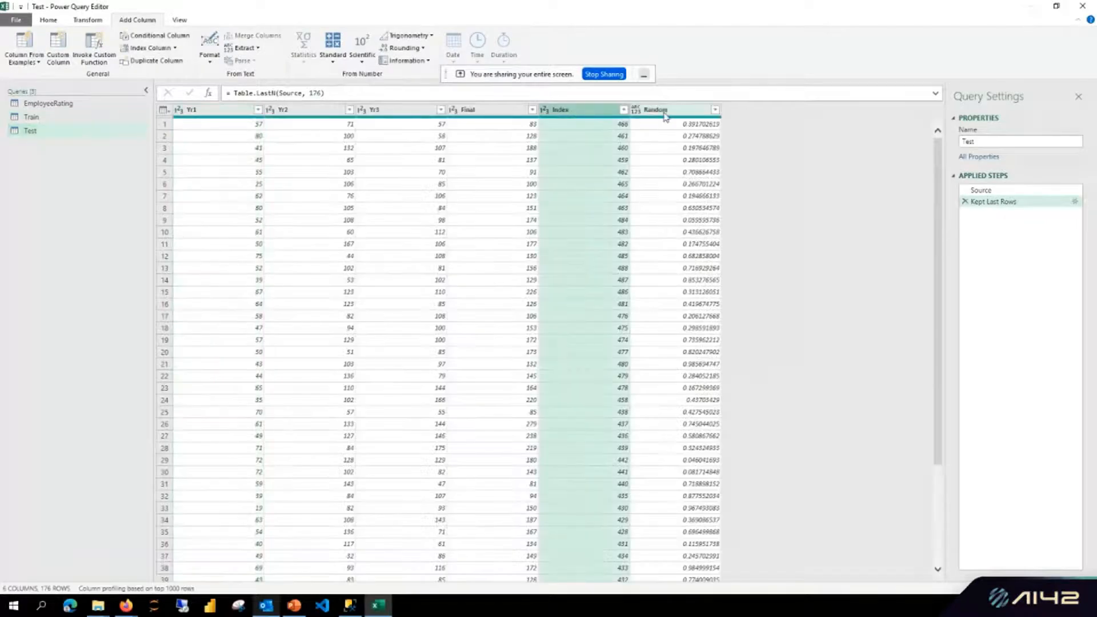
ctrl+click(665, 113)
right_click(667, 114)
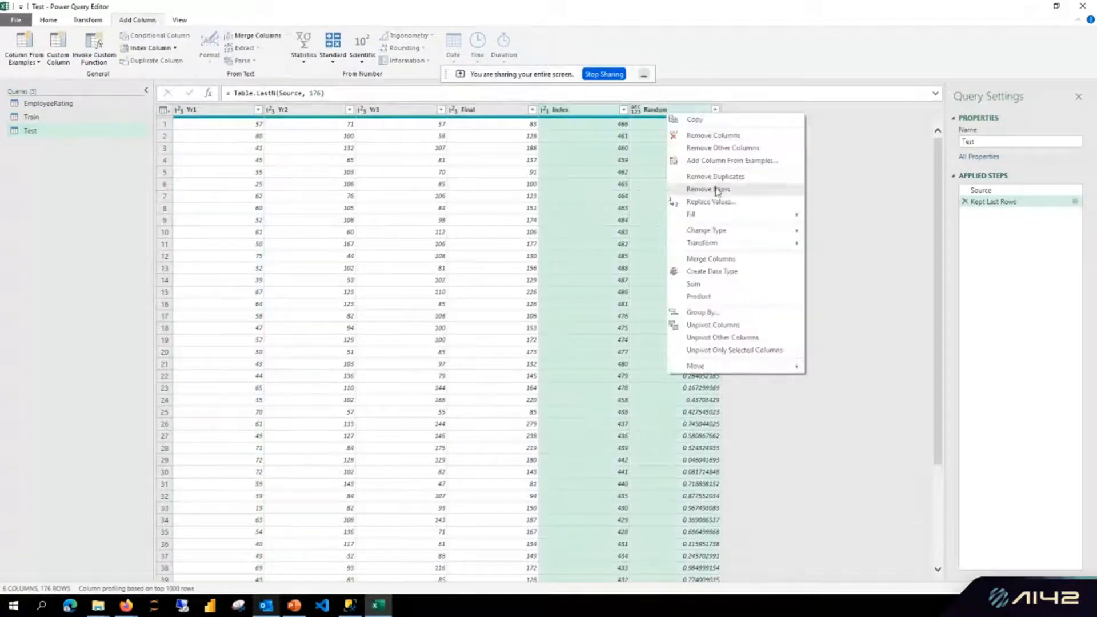
click(724, 137)
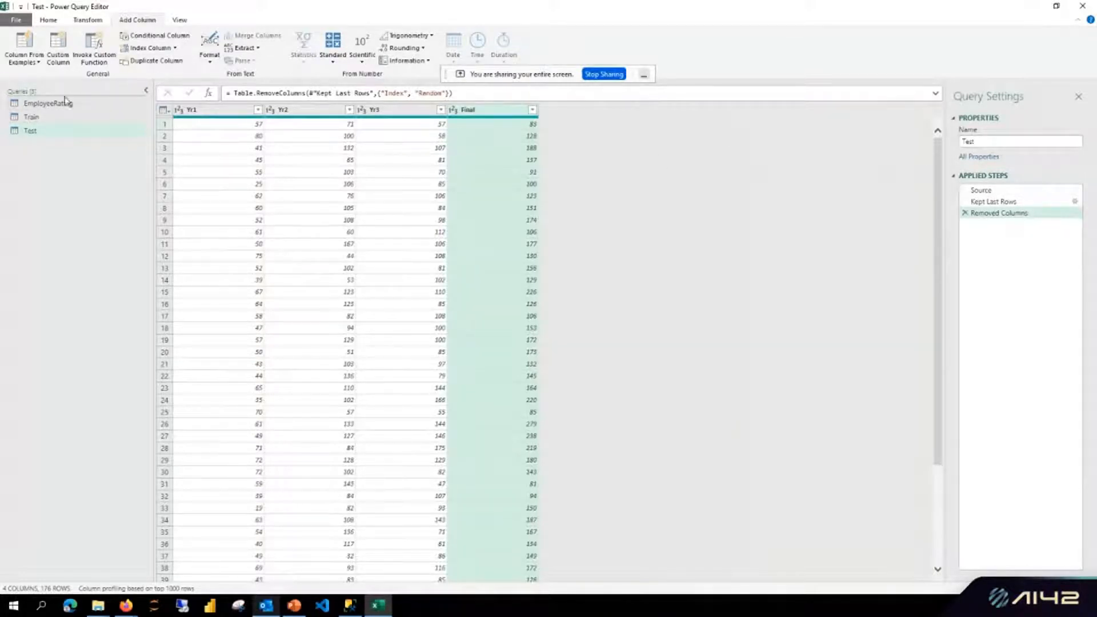
Check the EmployeeRating and Train queries, and close the query editor, loading all queries into worksheets.
click(48, 103)
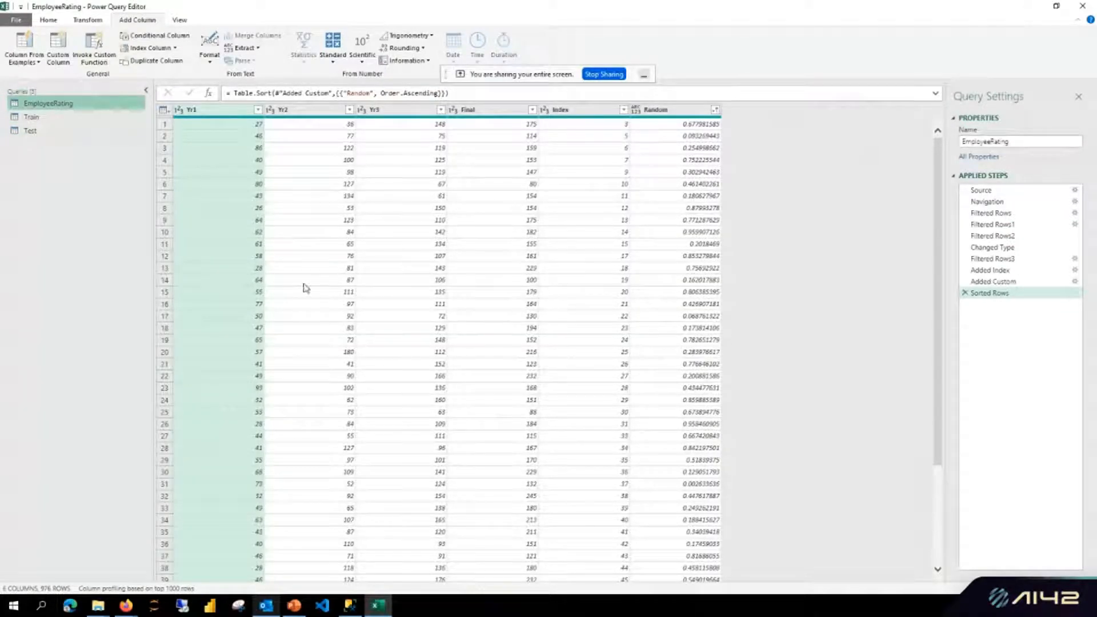
click(60, 118)
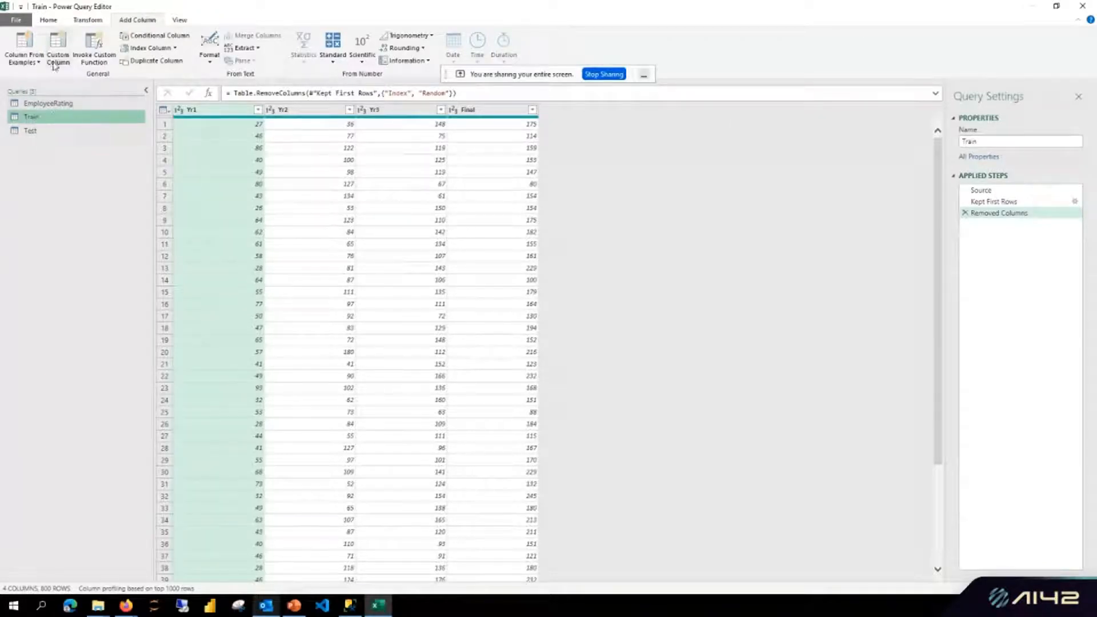
click(46, 21)
click(16, 44)
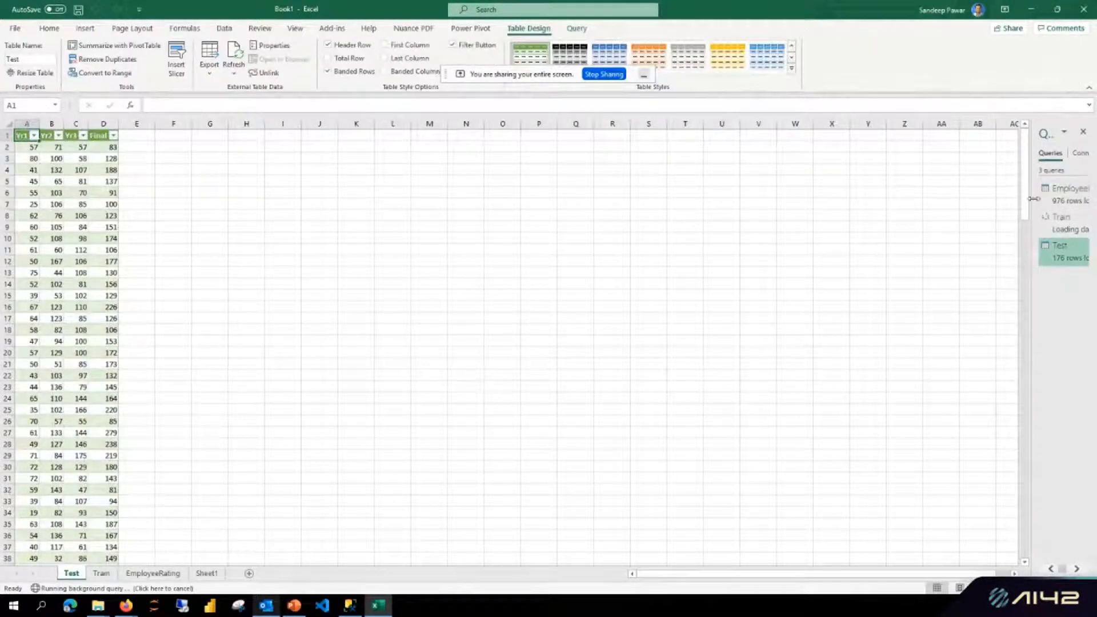
Widen the Queries & Connections pane and columns A to D of the Test sheet.
drag(1033, 200, 811, 200)
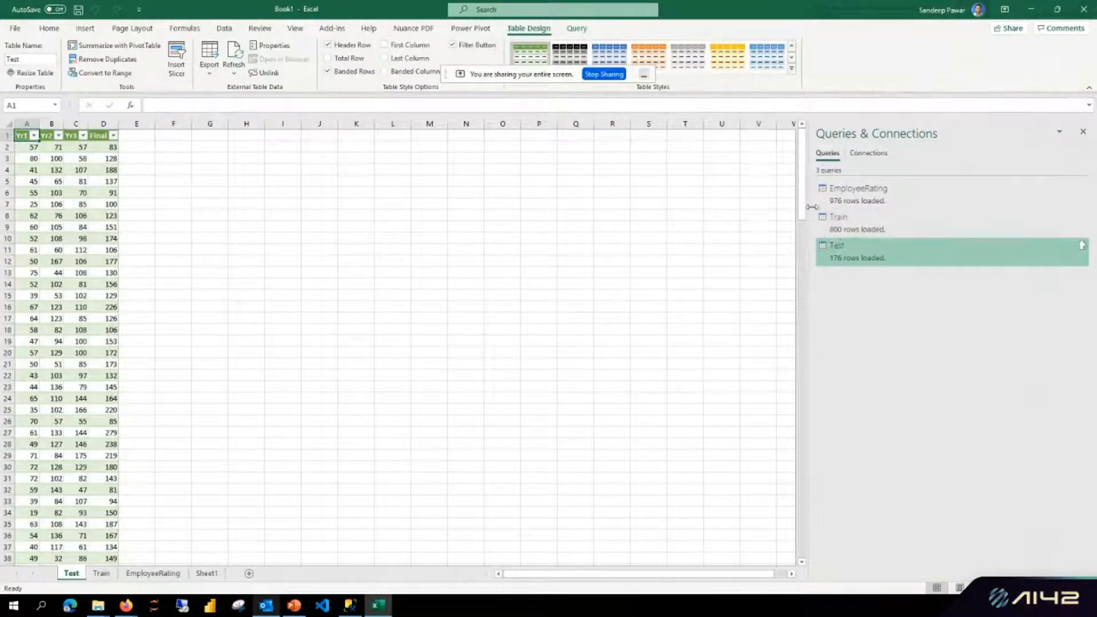
drag(809, 205, 838, 207)
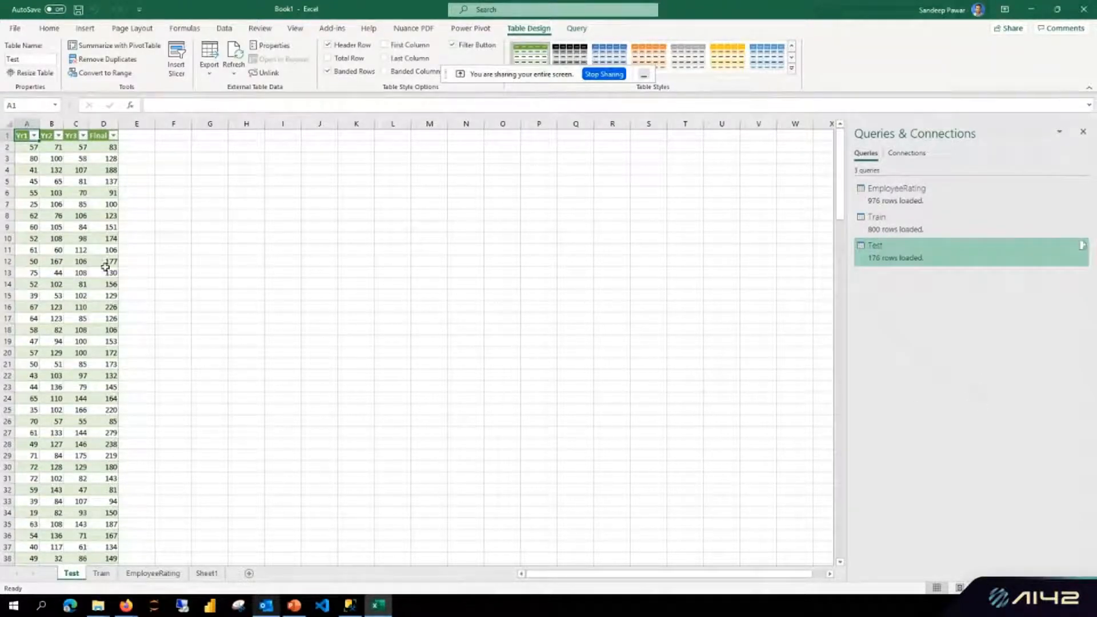
click(26, 125)
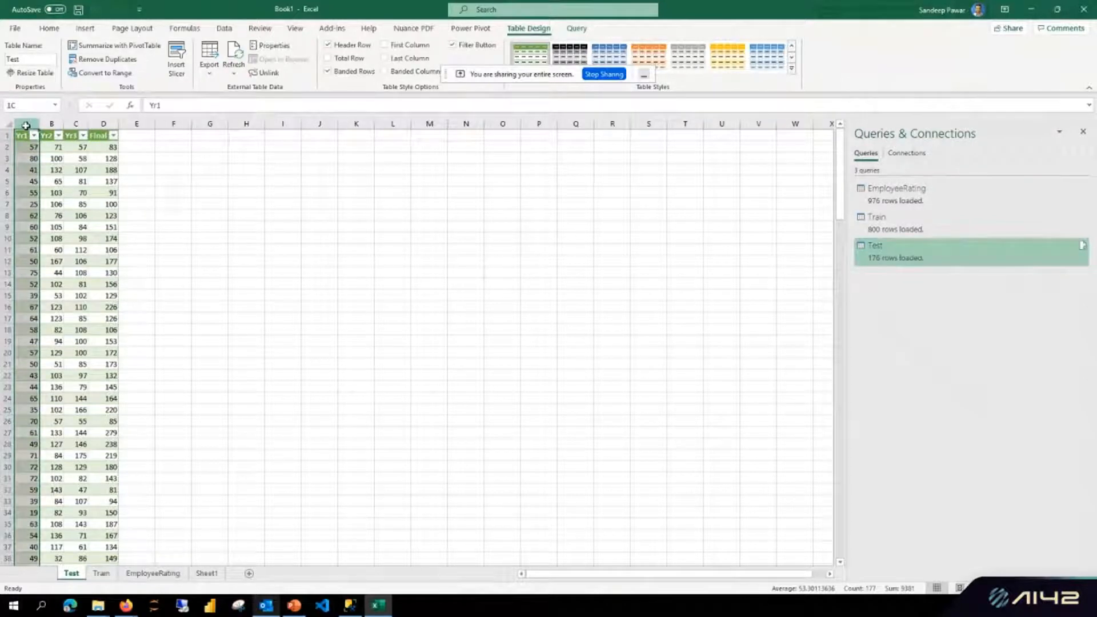
drag(26, 124, 155, 124)
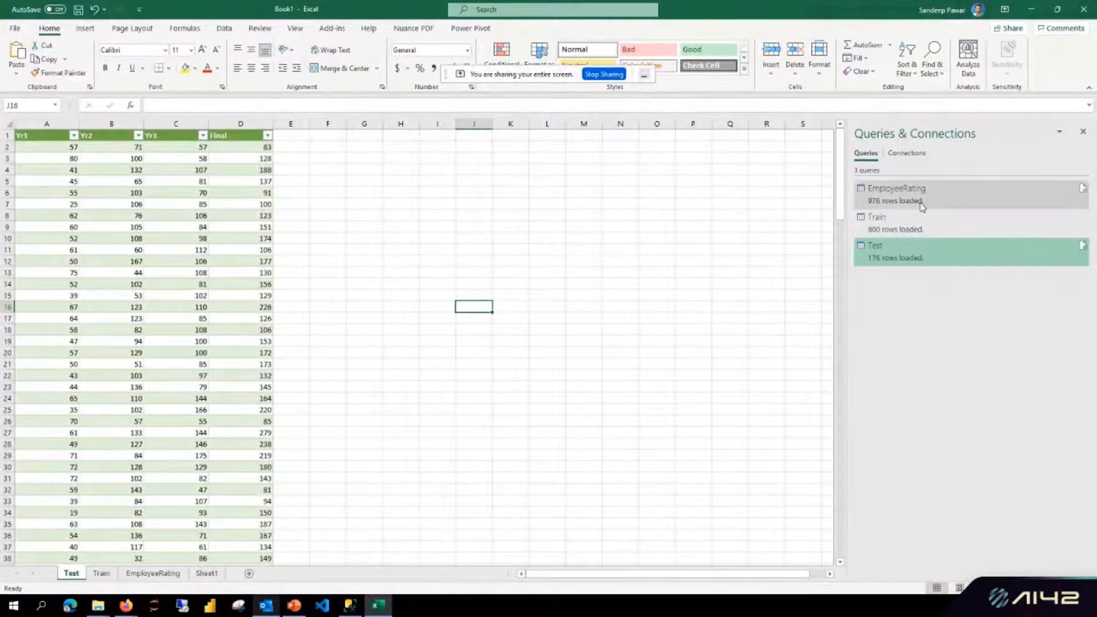
Examine the loaded EmployeeRating, Train and Test tables and their query previews.
click(896, 196)
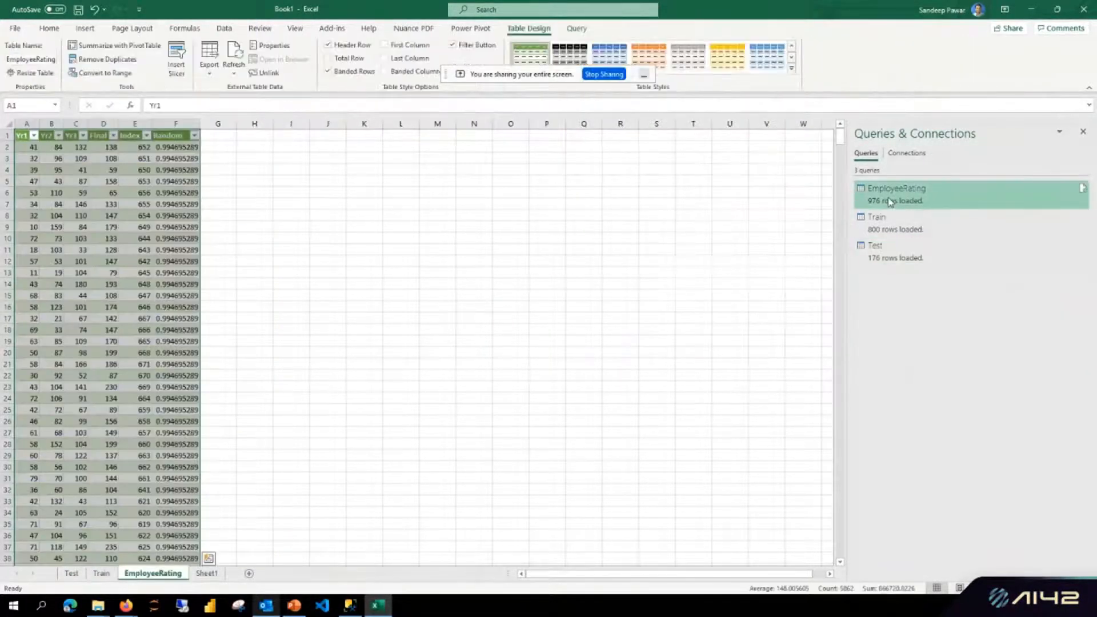
mouse_move(975, 200)
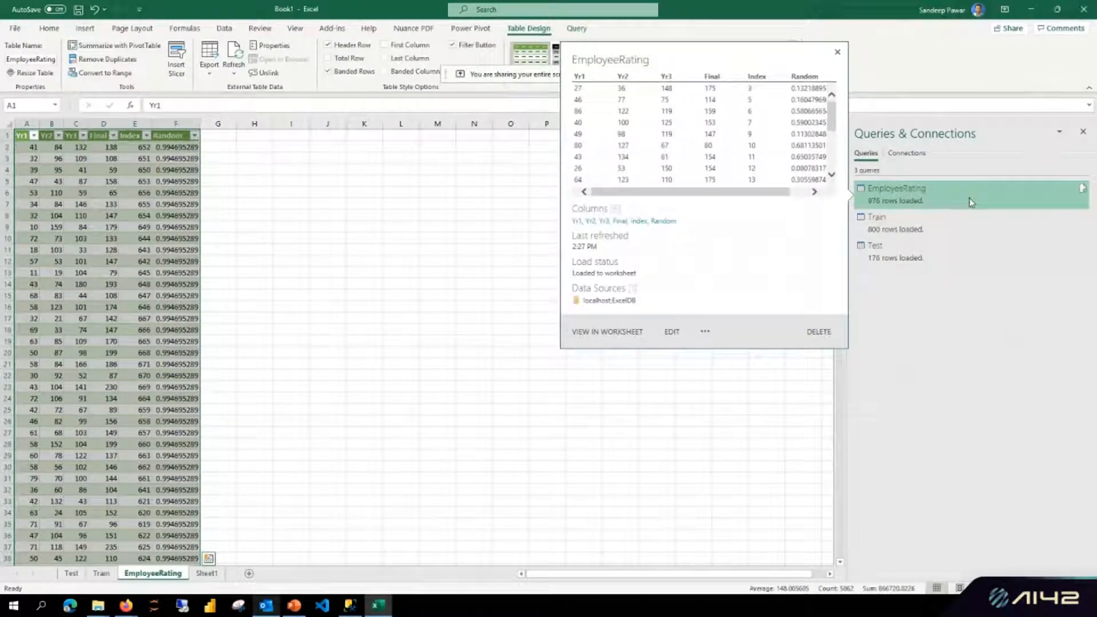
click(951, 230)
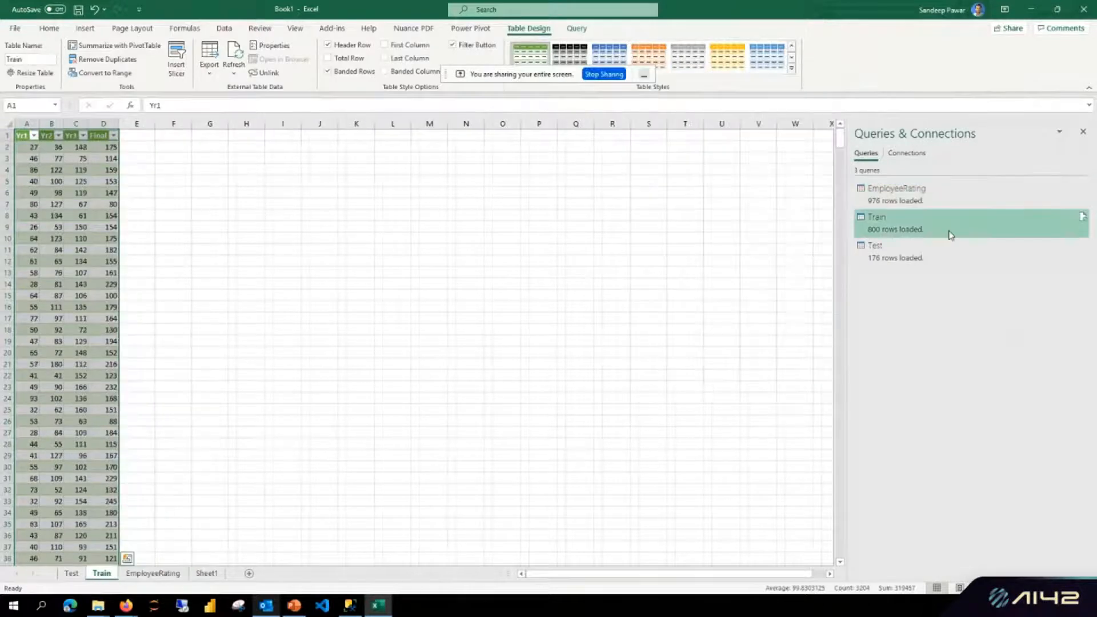
click(942, 256)
click(943, 226)
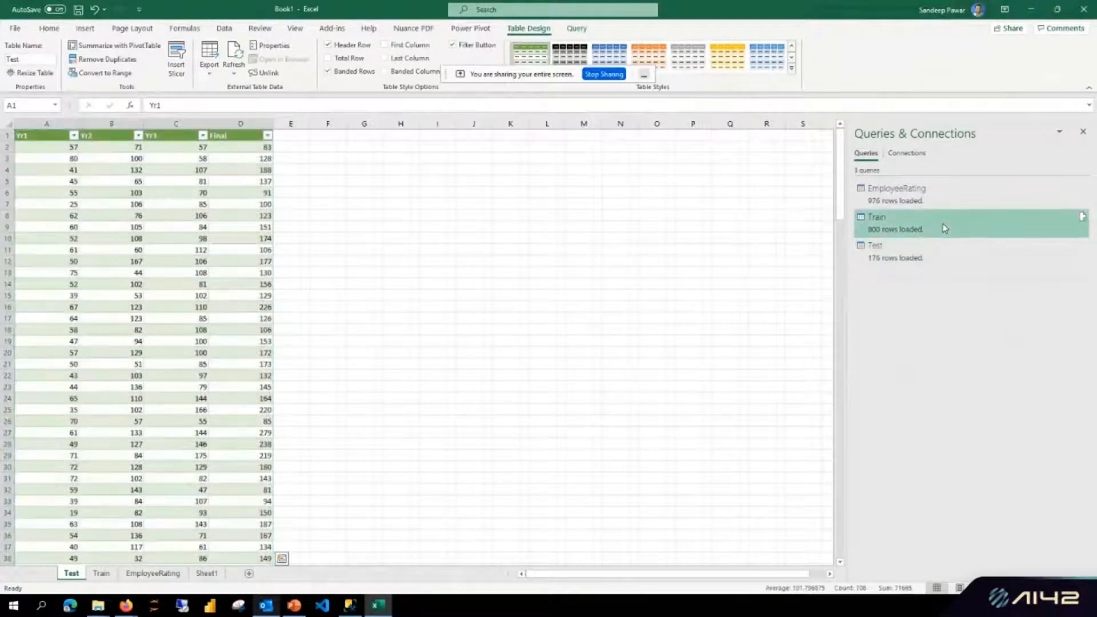
click(943, 255)
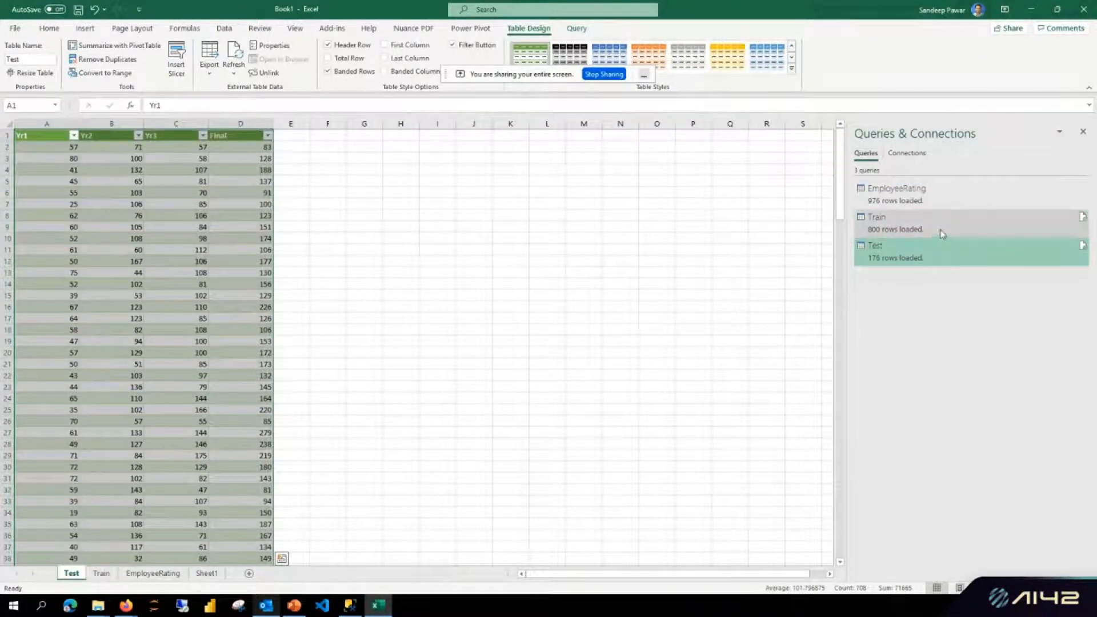
mouse_move(941, 228)
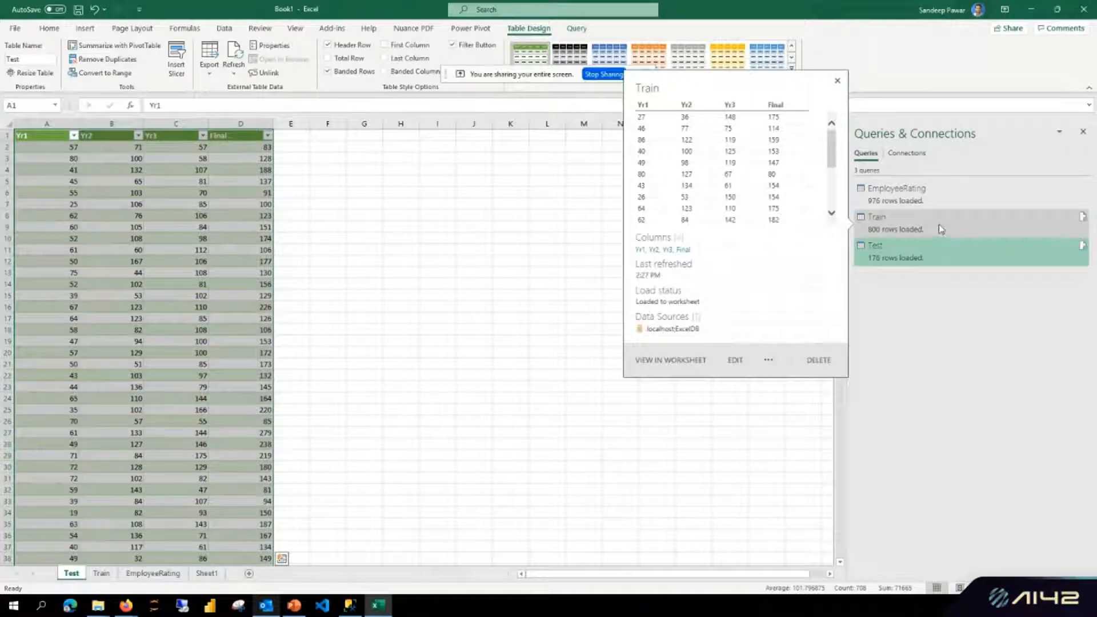
click(940, 225)
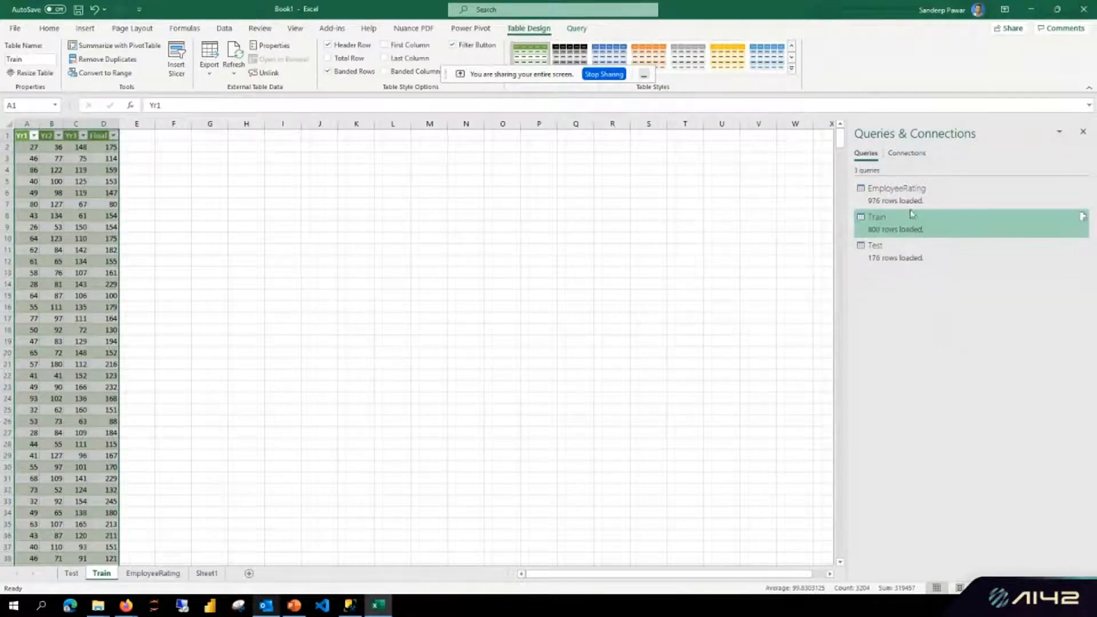
click(889, 253)
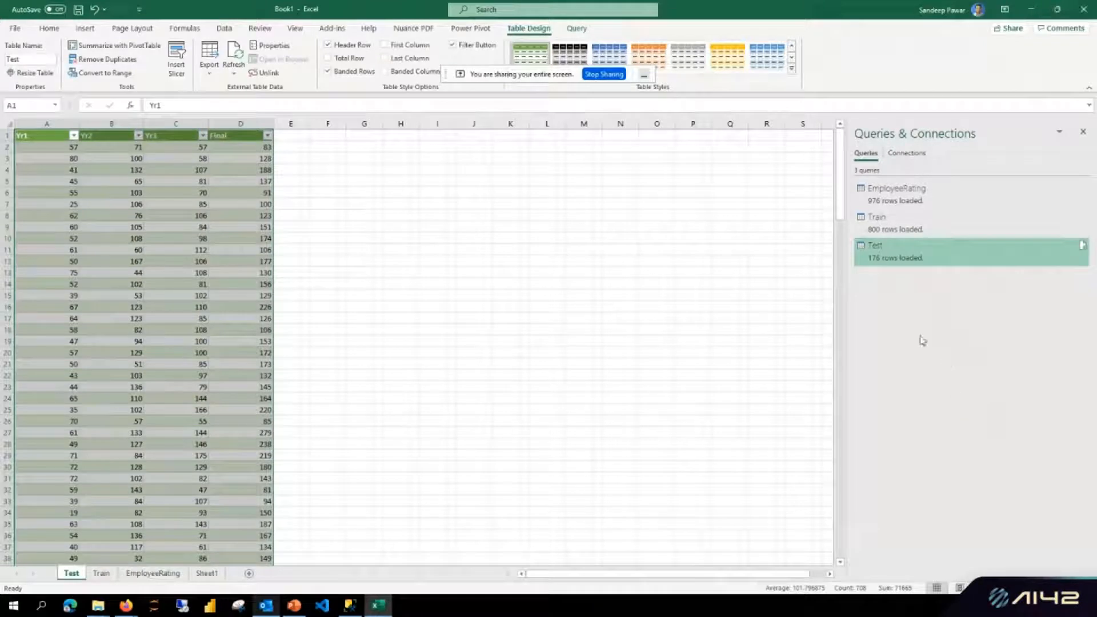
Widen columns A to D of the Train sheet.
click(951, 225)
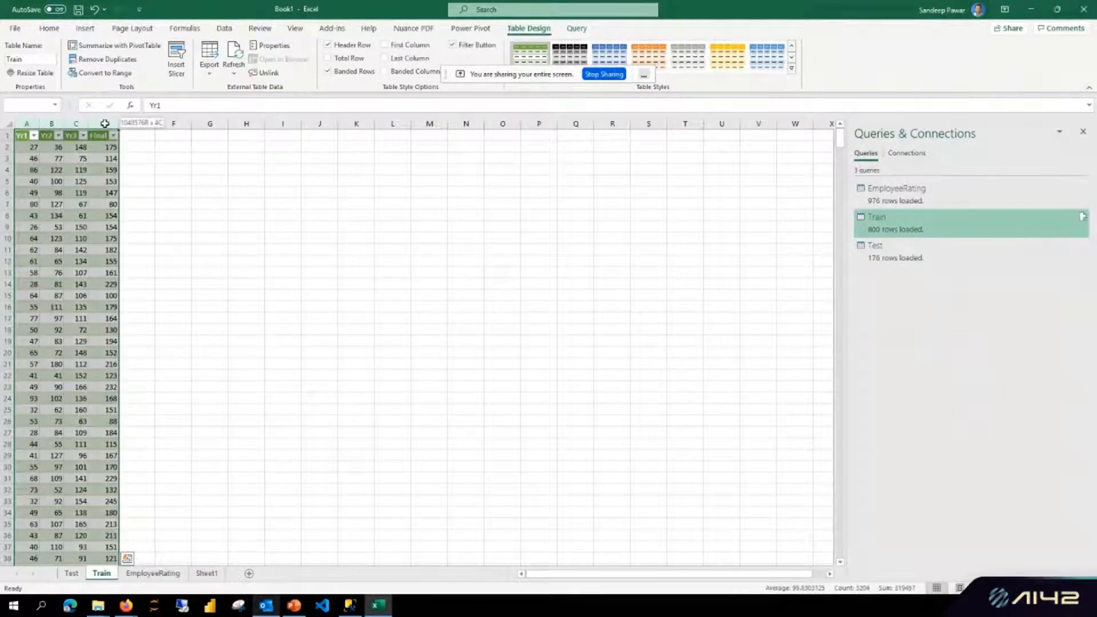
drag(119, 123, 144, 124)
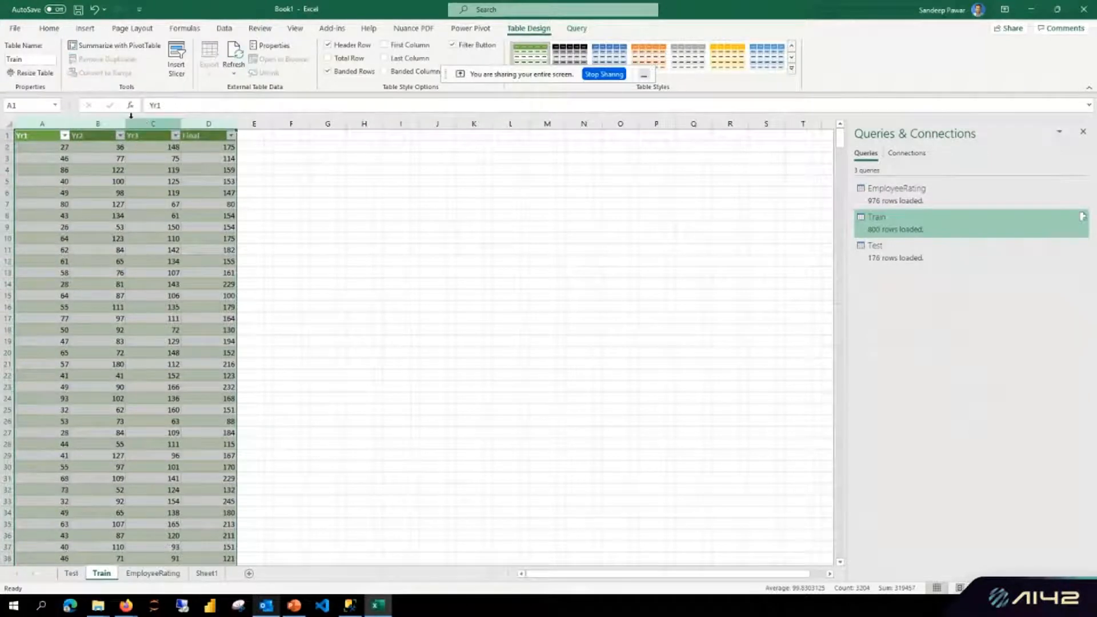
click(306, 250)
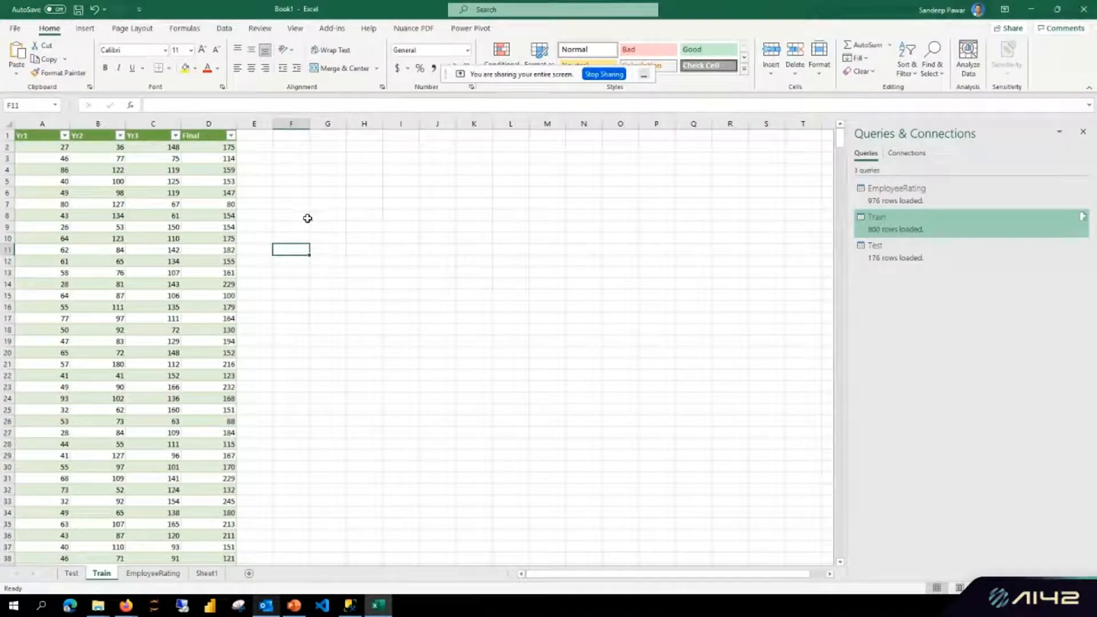
Label cells G2, H2 and I2 of the Train sheet as Y1, Y2 and Y3.
click(298, 147)
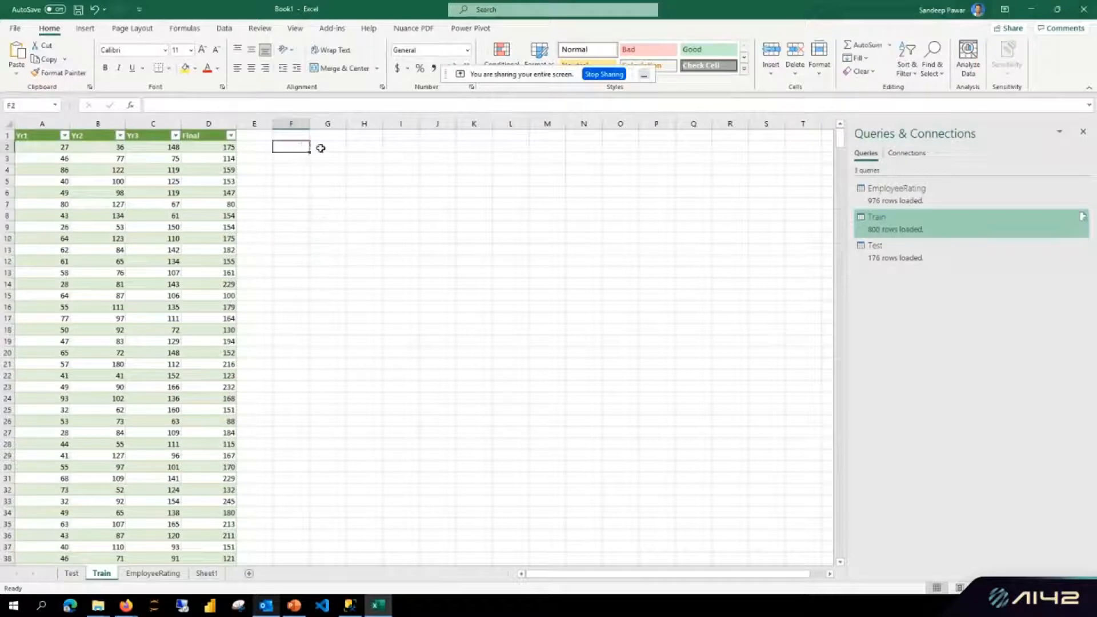
click(332, 150)
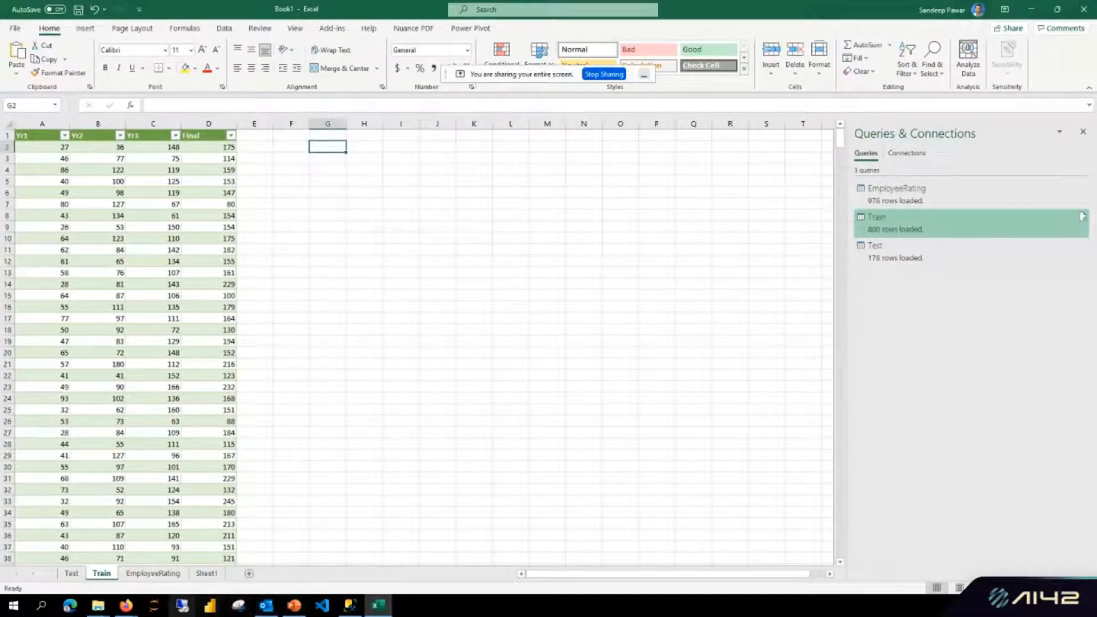
text(Y1)
key(Tab)
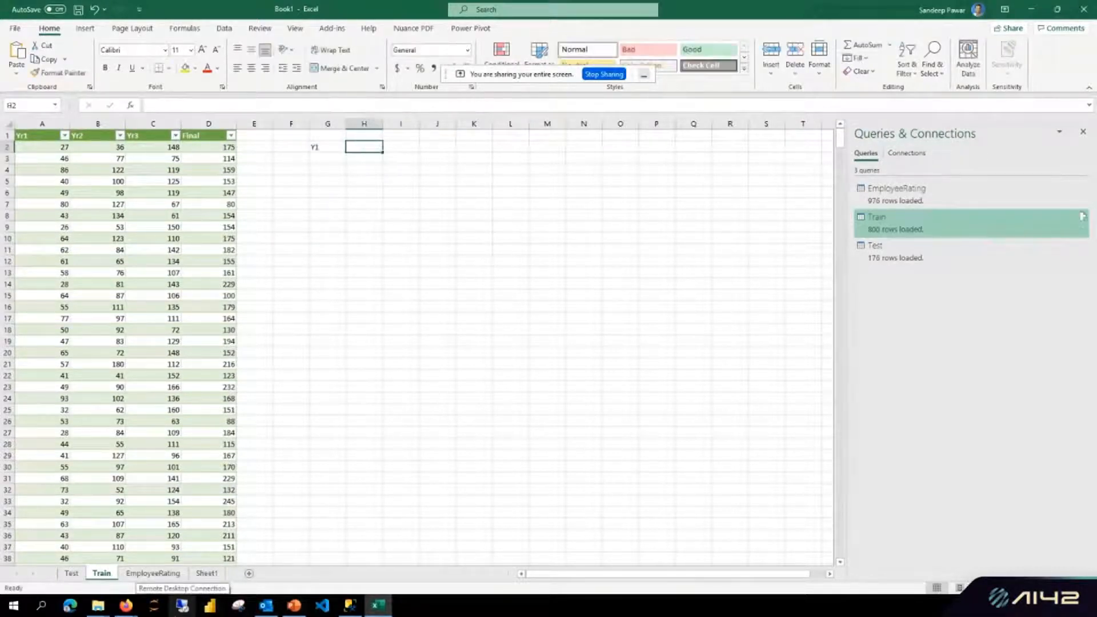
text(Y)
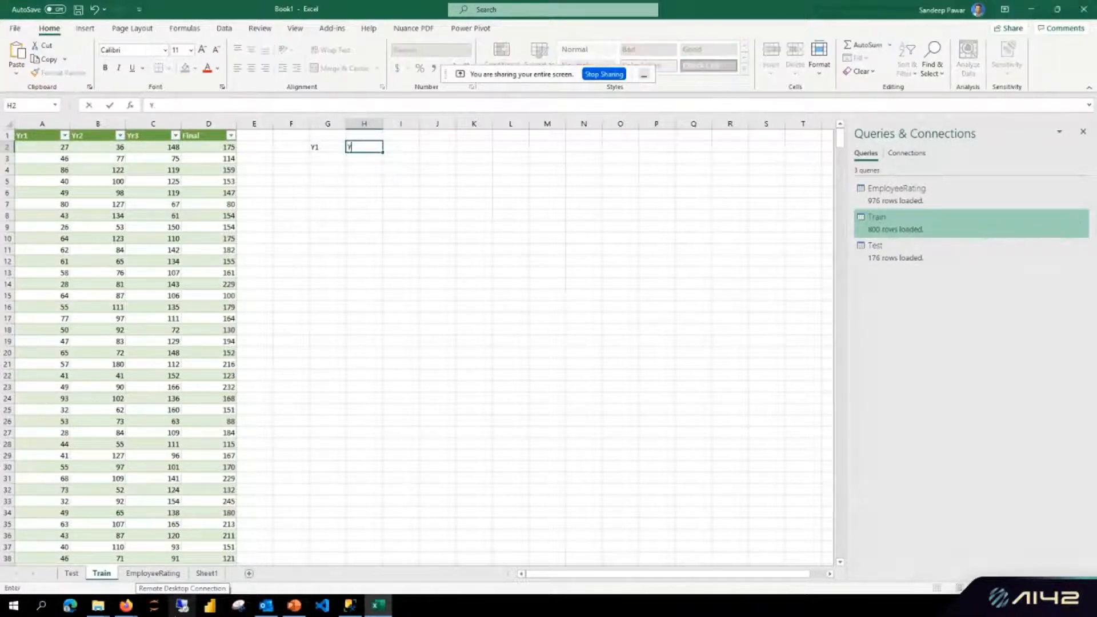
text(2)
click(407, 146)
text(Y3)
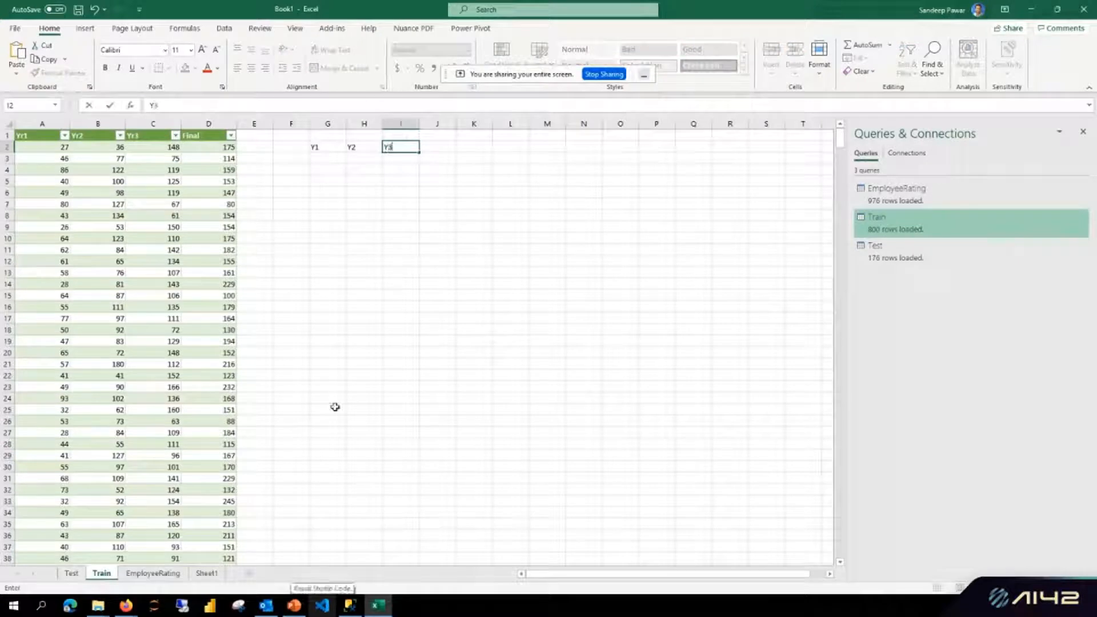
Calculate the average of column A in G3 with =AVERAGE(A:A) and fill the formula across to I3.
click(336, 159)
text(=avera)
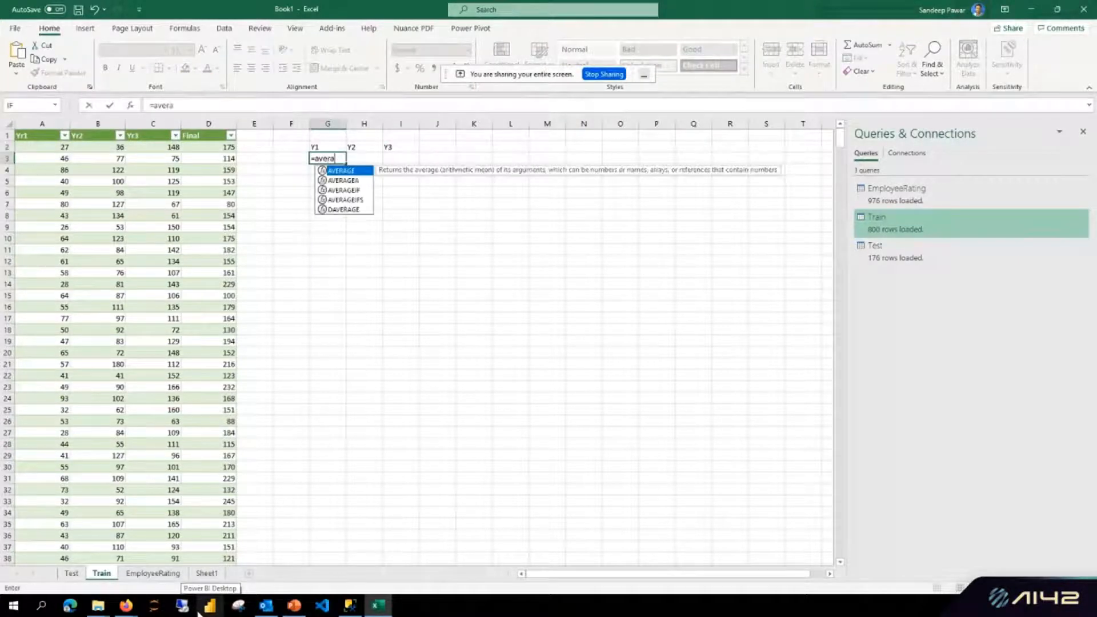
key(Tab)
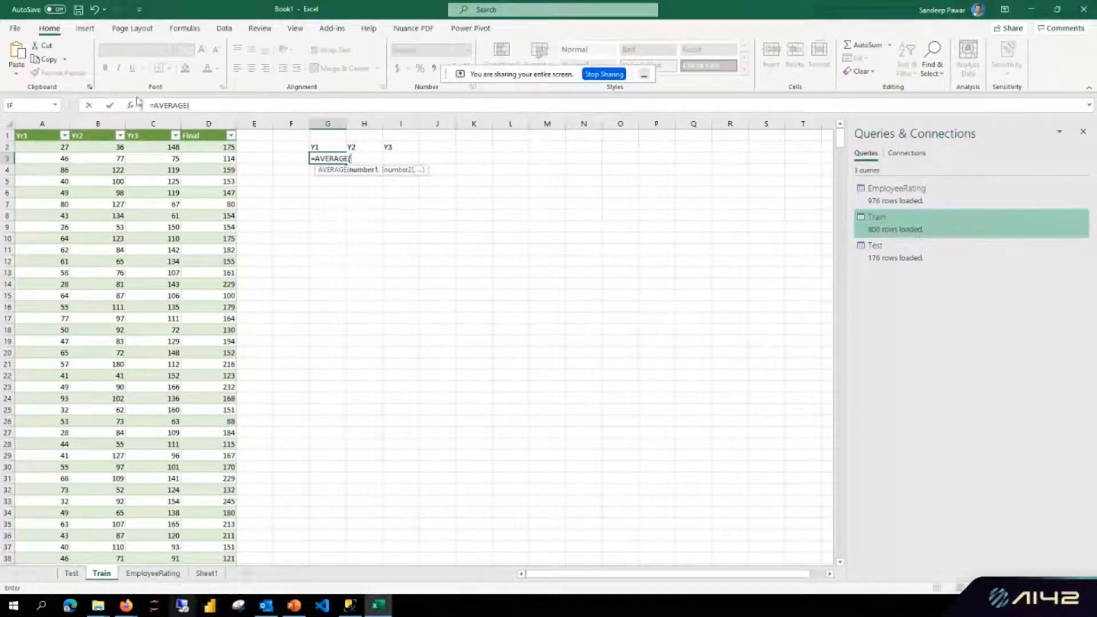
click(49, 120)
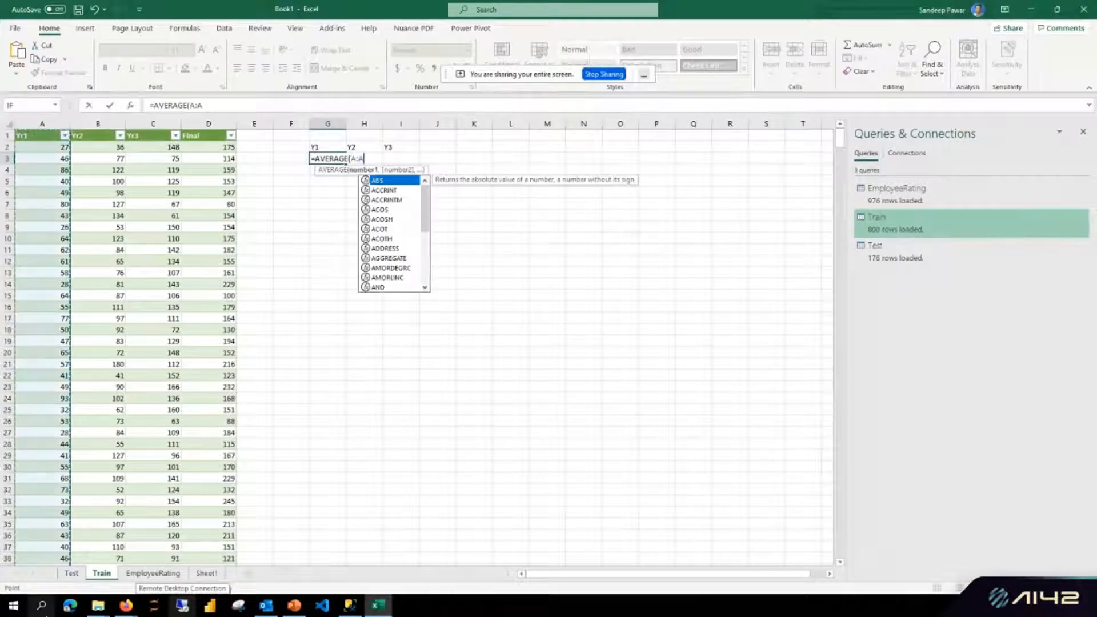
text())
key(Return)
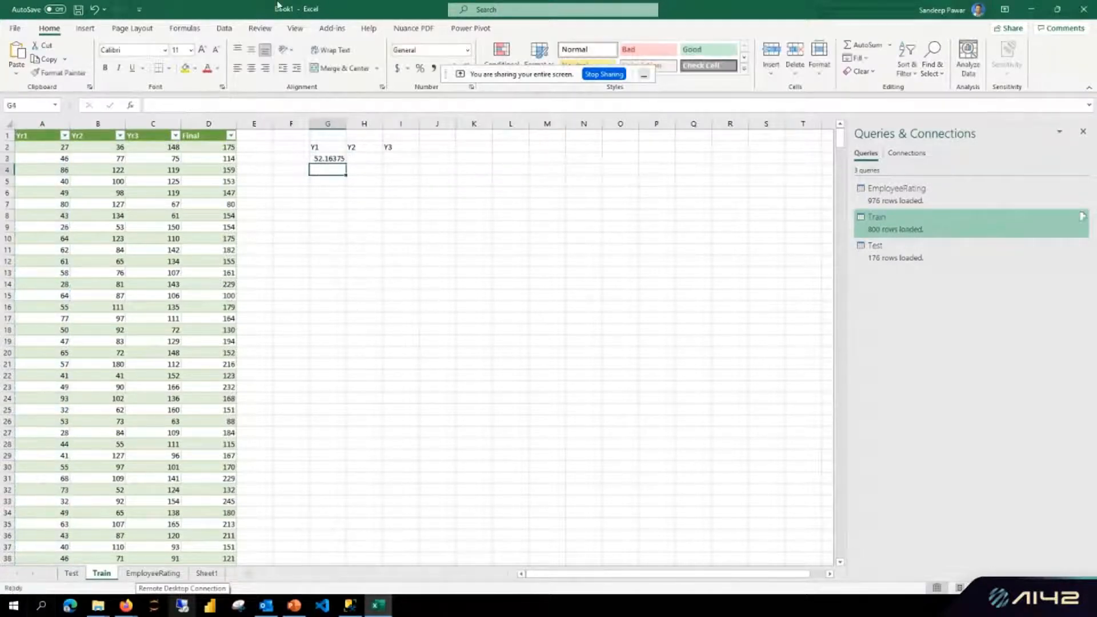
click(337, 157)
drag(346, 164, 422, 164)
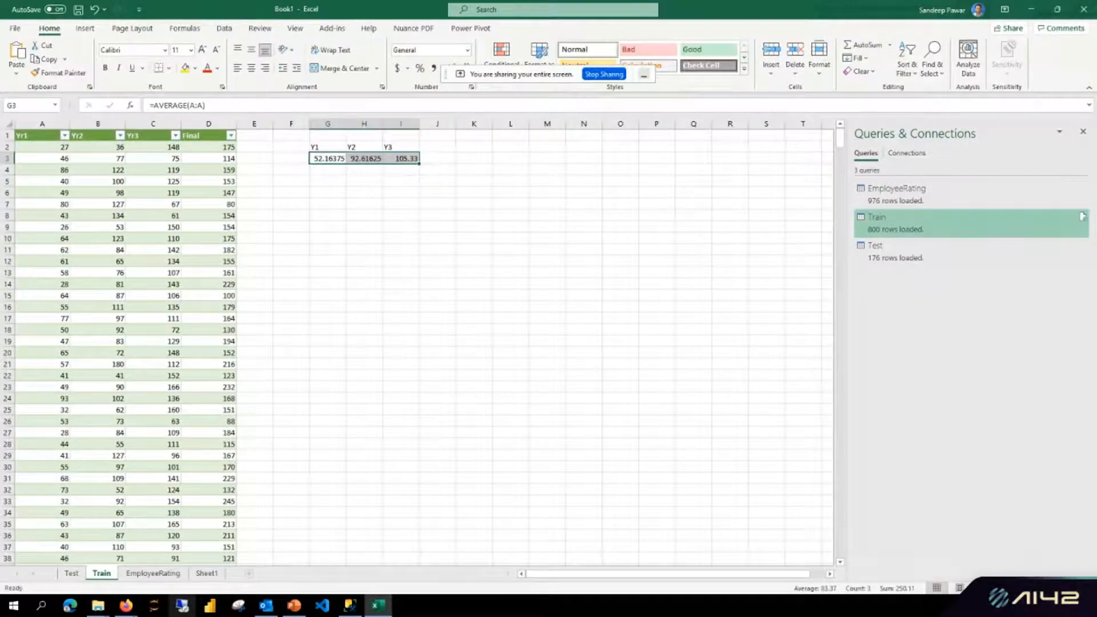
Extend the average formula to J3 and label cell J2 as Final.
click(1062, 588)
click(1062, 588)
click(1062, 588)
scroll(830, 403, up, 1)
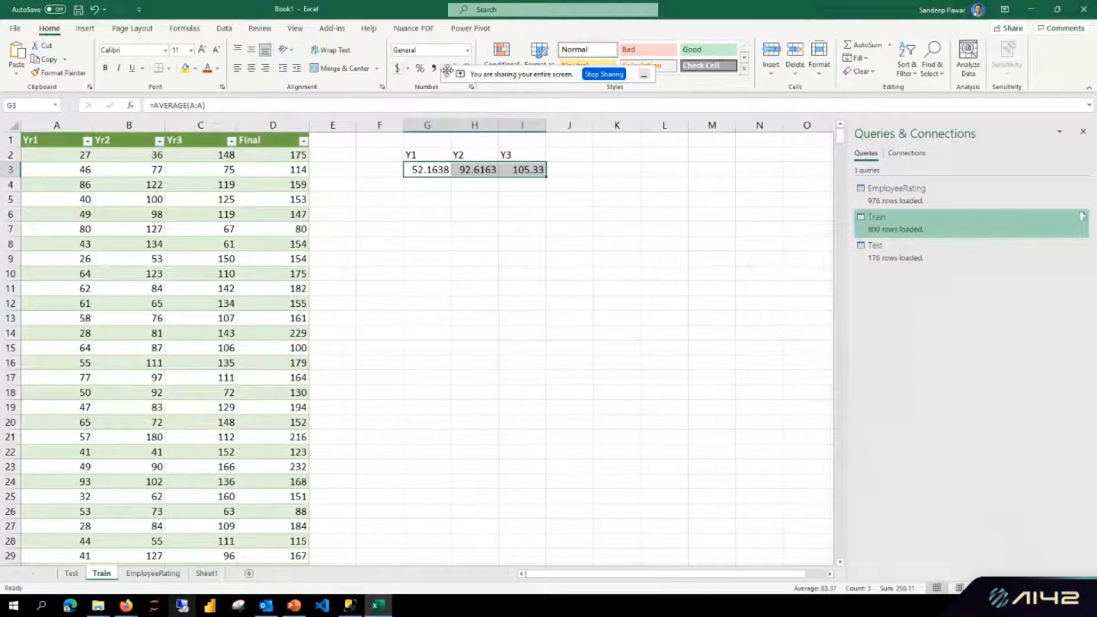
click(436, 200)
drag(423, 170, 592, 175)
click(569, 154)
text(Final)
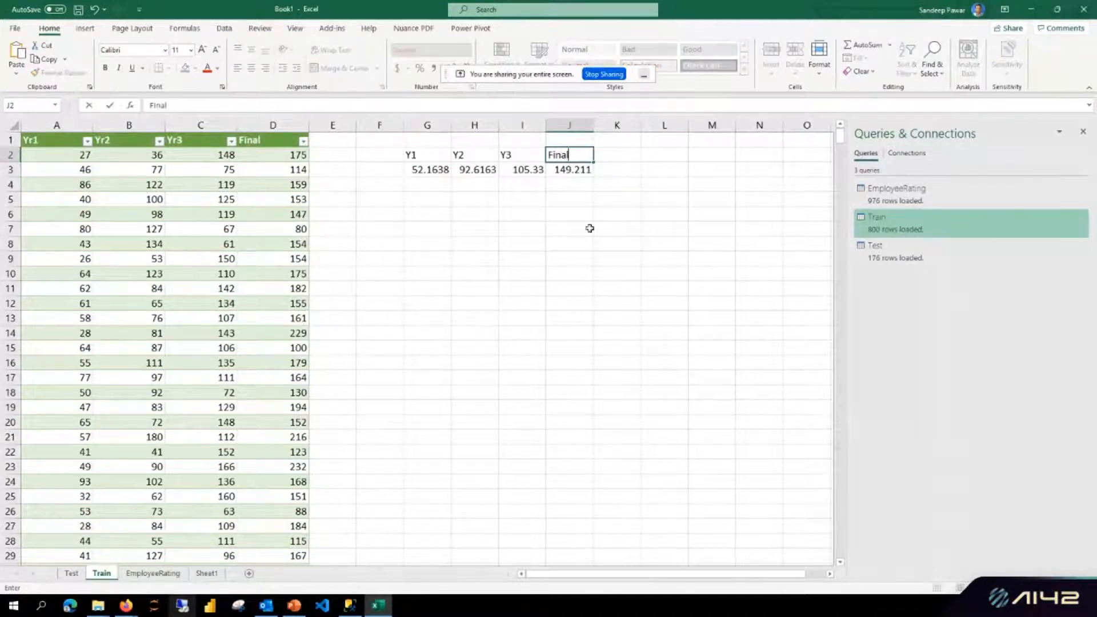
key(Return)
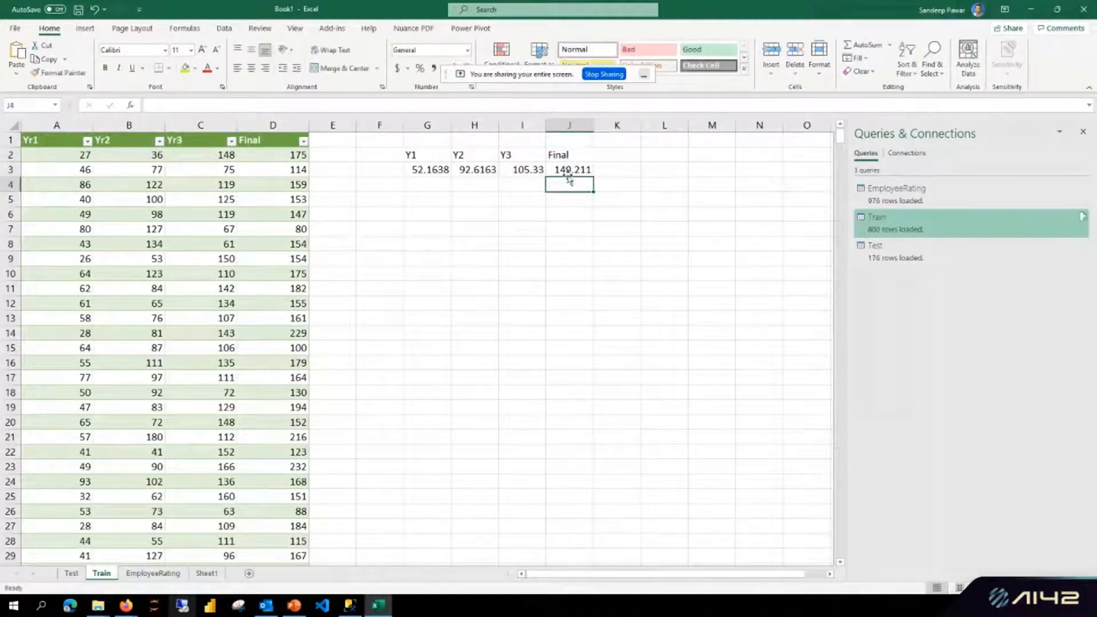
Format the averages in G3:J3 to show no decimal places.
drag(428, 169, 571, 169)
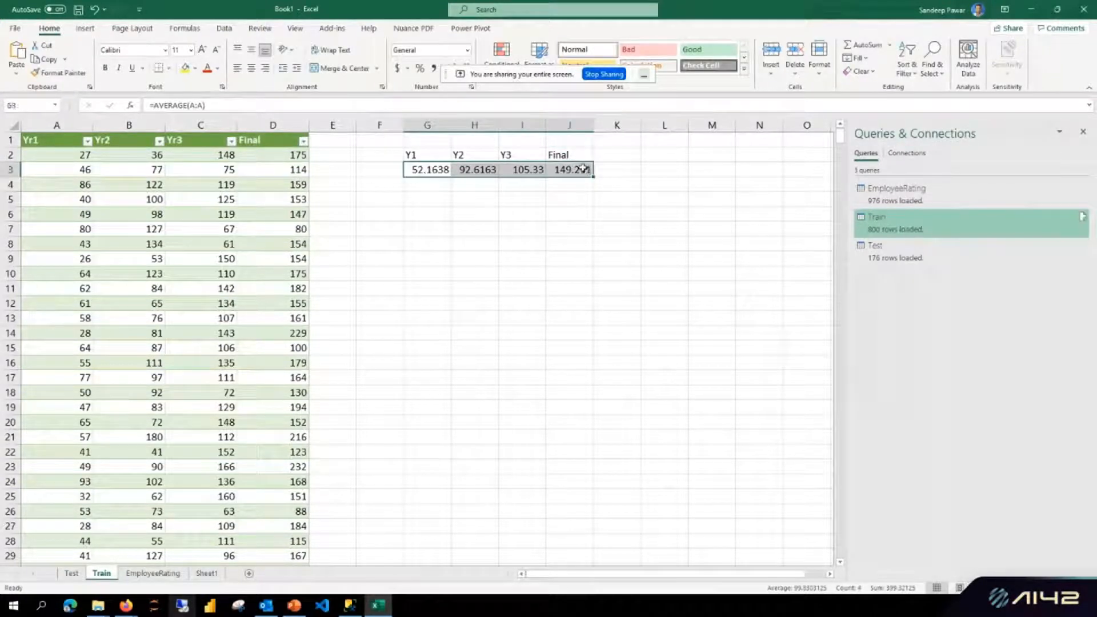
click(466, 67)
click(464, 64)
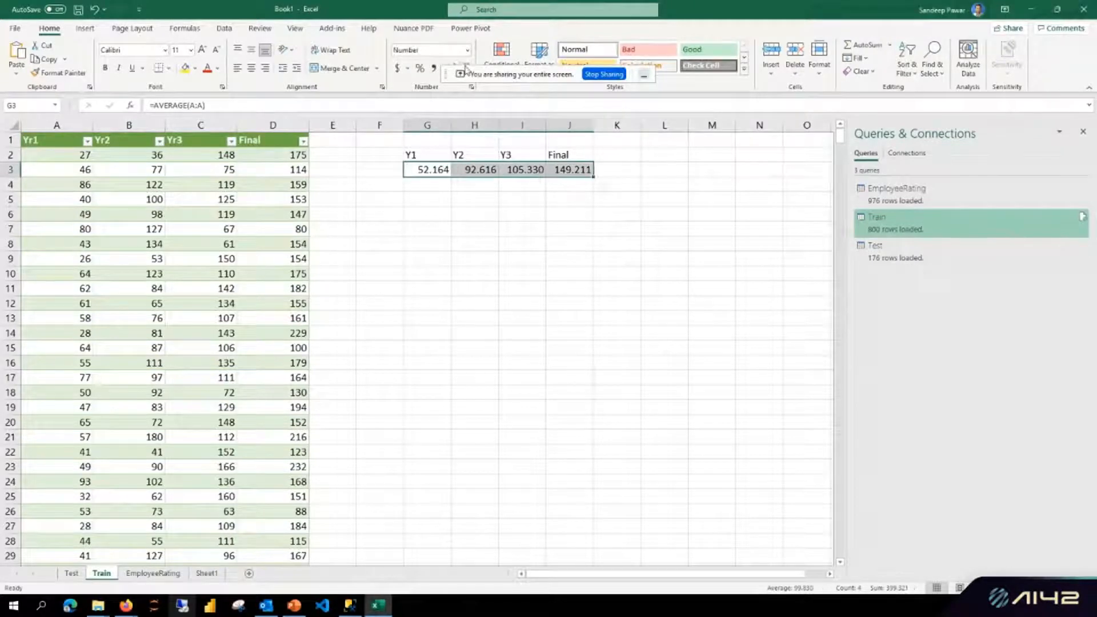
click(468, 67)
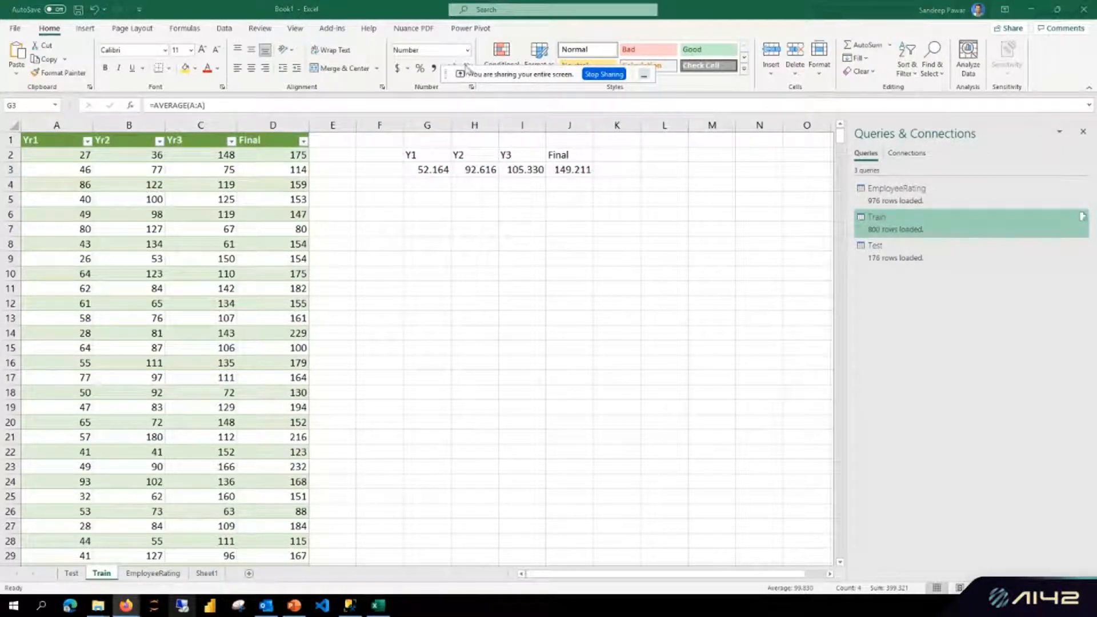
click(637, 182)
drag(540, 74, 807, 45)
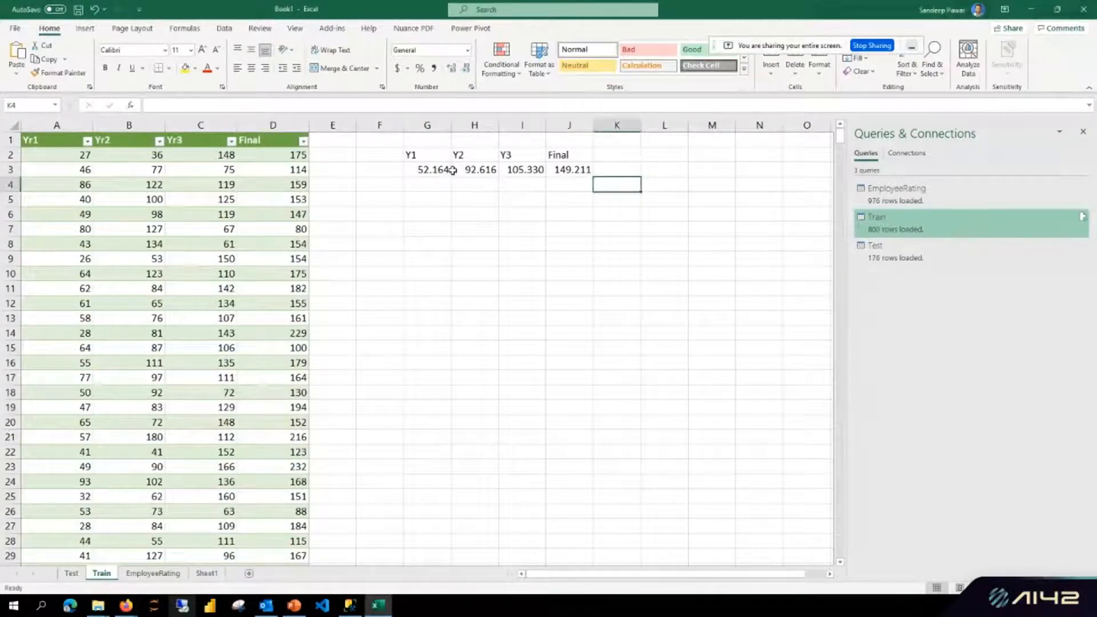
drag(440, 170, 582, 169)
click(466, 68)
click(466, 68)
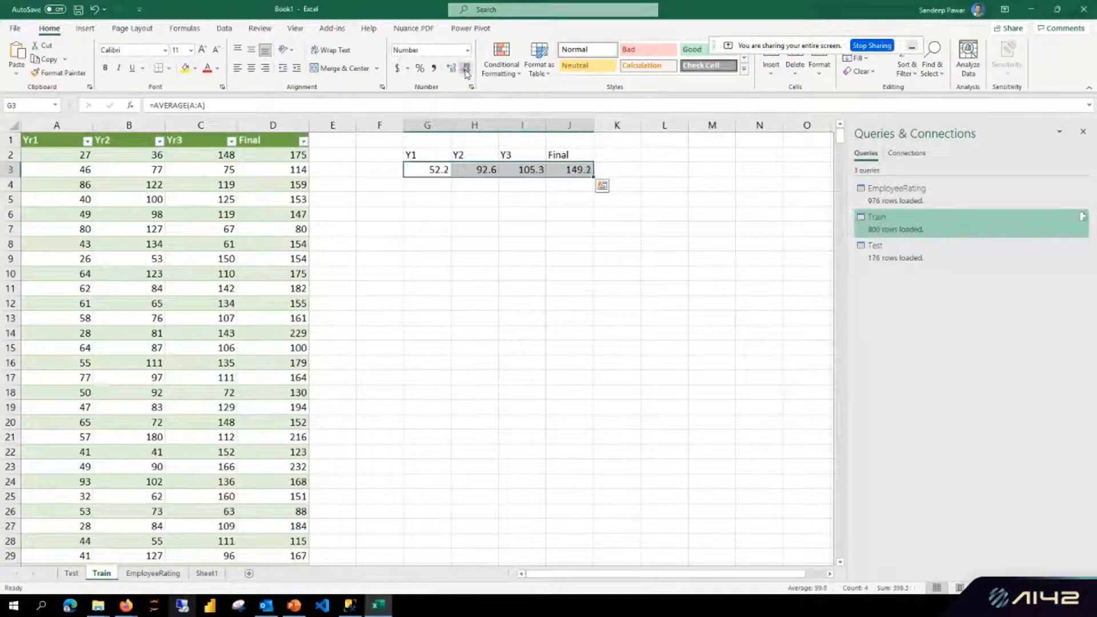
click(466, 69)
click(503, 200)
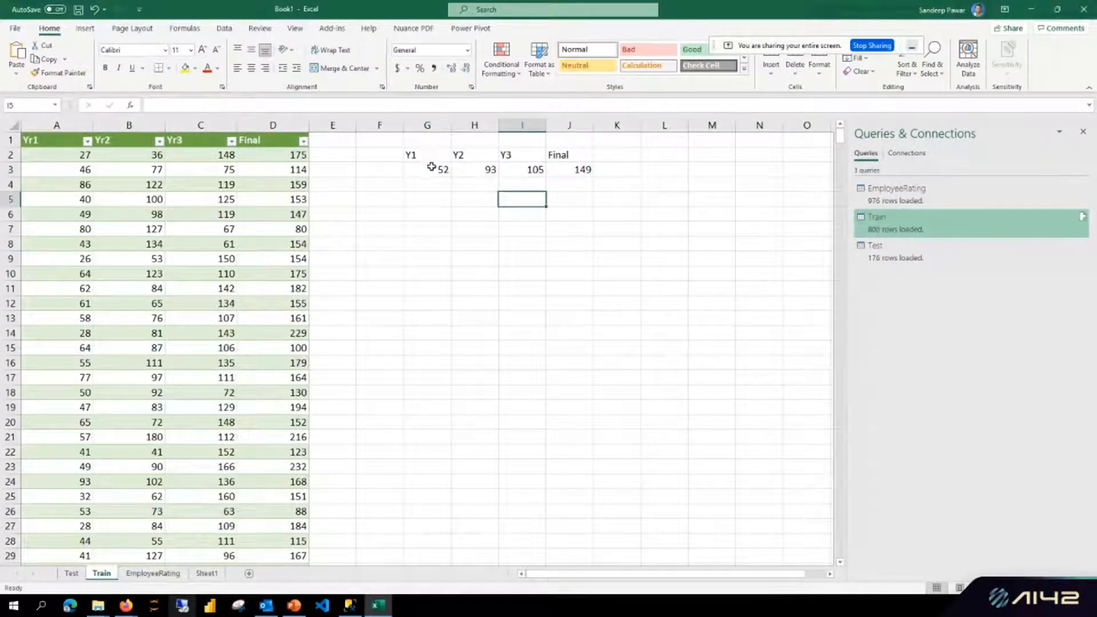
drag(430, 166, 583, 170)
click(507, 181)
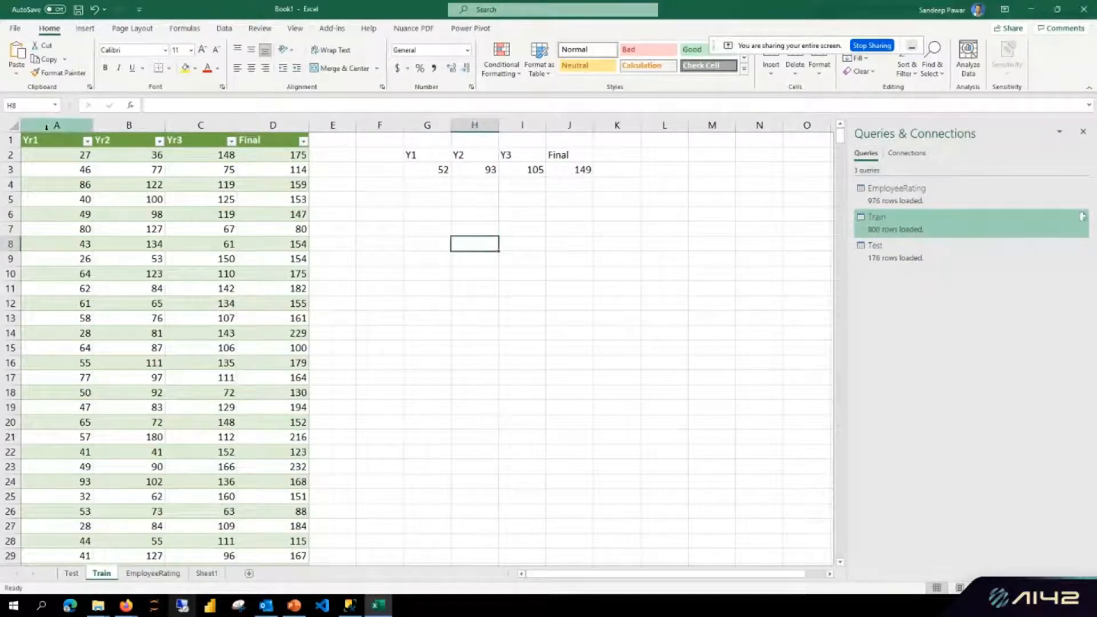
Start a Descriptive Statistics analysis with columns A to D of the Train sheet ($A:$D) as the input range.
drag(55, 125, 263, 120)
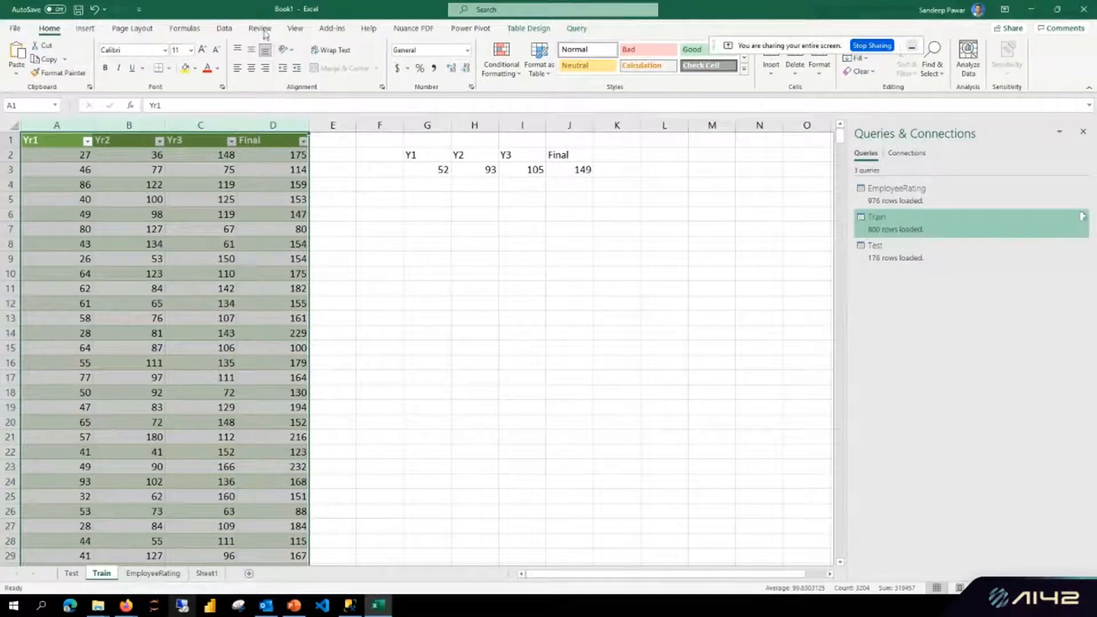
click(225, 29)
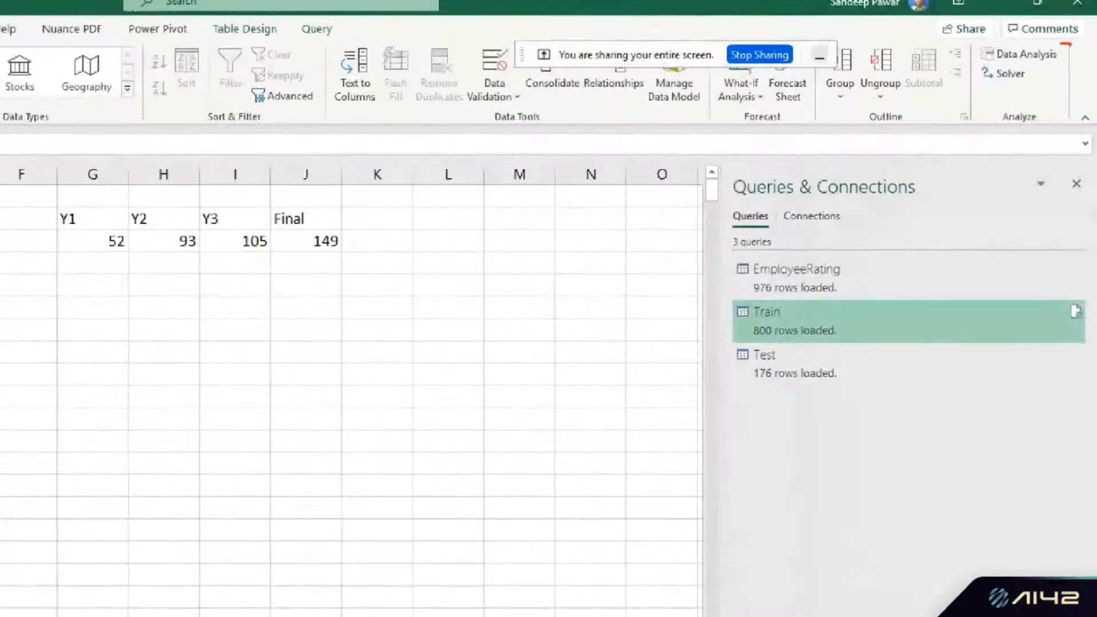
mouse_move(1061, 44)
mouse_down()
mouse_move(975, 64)
mouse_move(1089, 53)
mouse_move(1000, 43)
mouse_up()
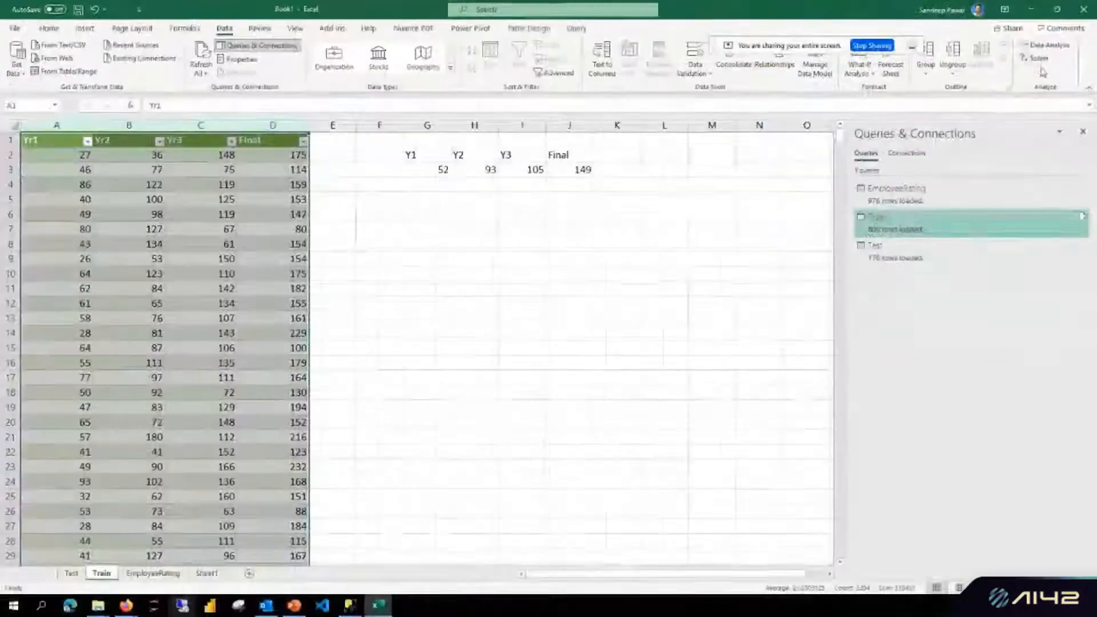
click(1027, 53)
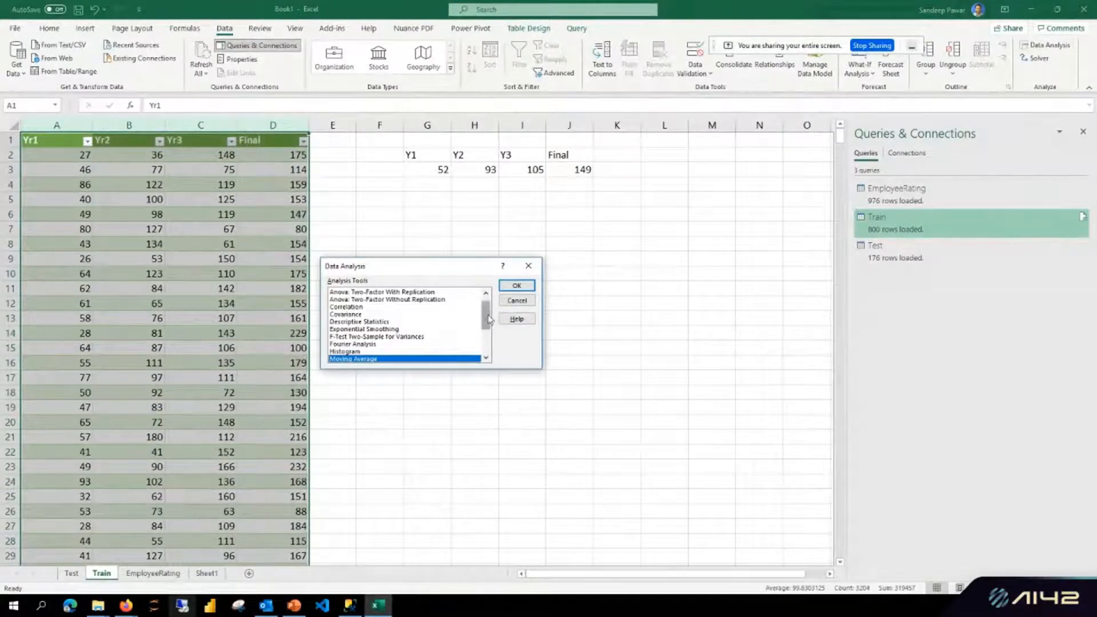
mouse_move(488, 317)
mouse_down()
mouse_move(488, 342)
mouse_move(487, 302)
mouse_up()
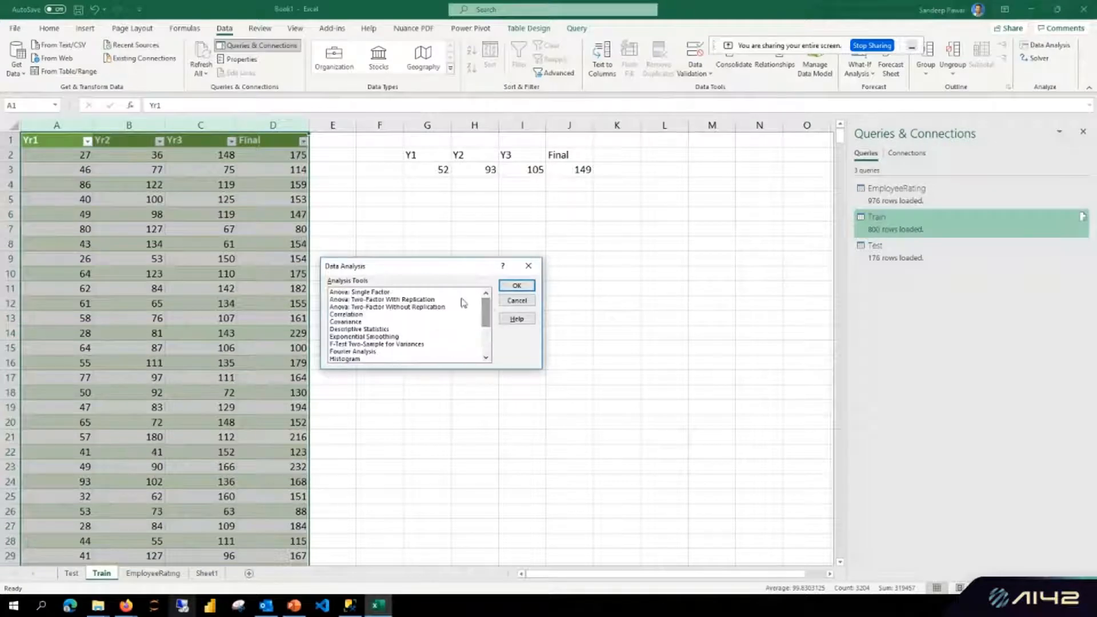
click(366, 330)
click(515, 286)
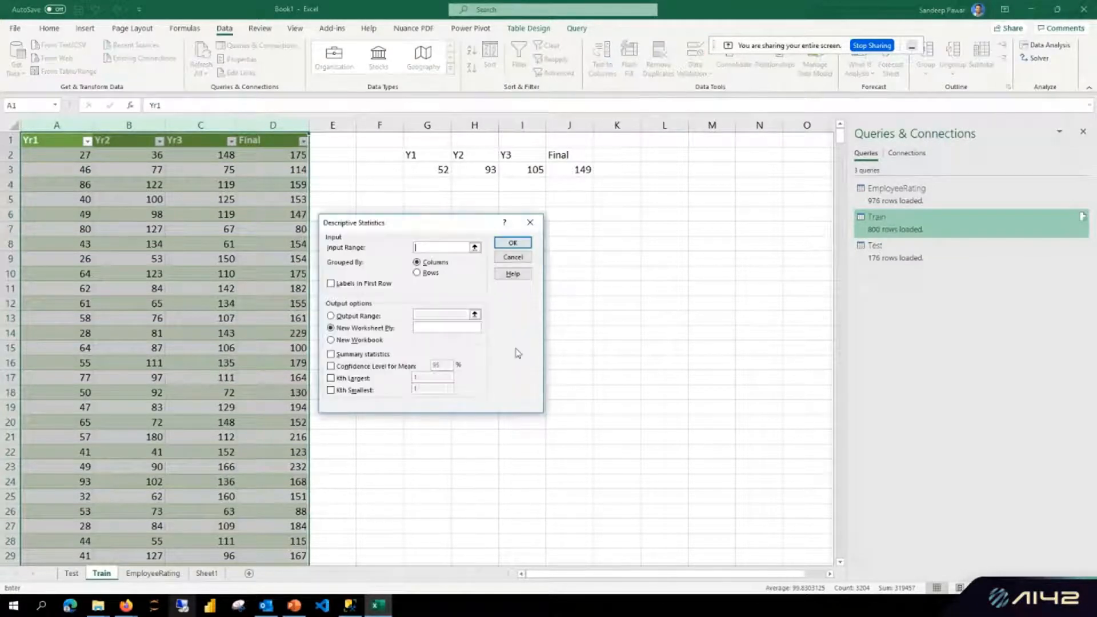
click(474, 248)
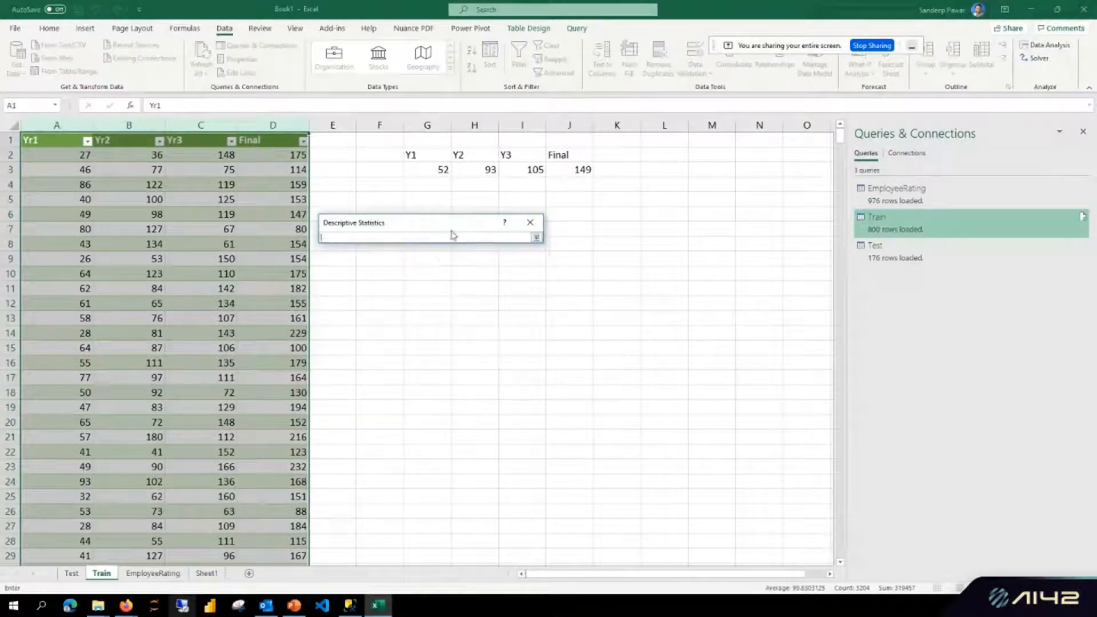
drag(57, 125, 285, 138)
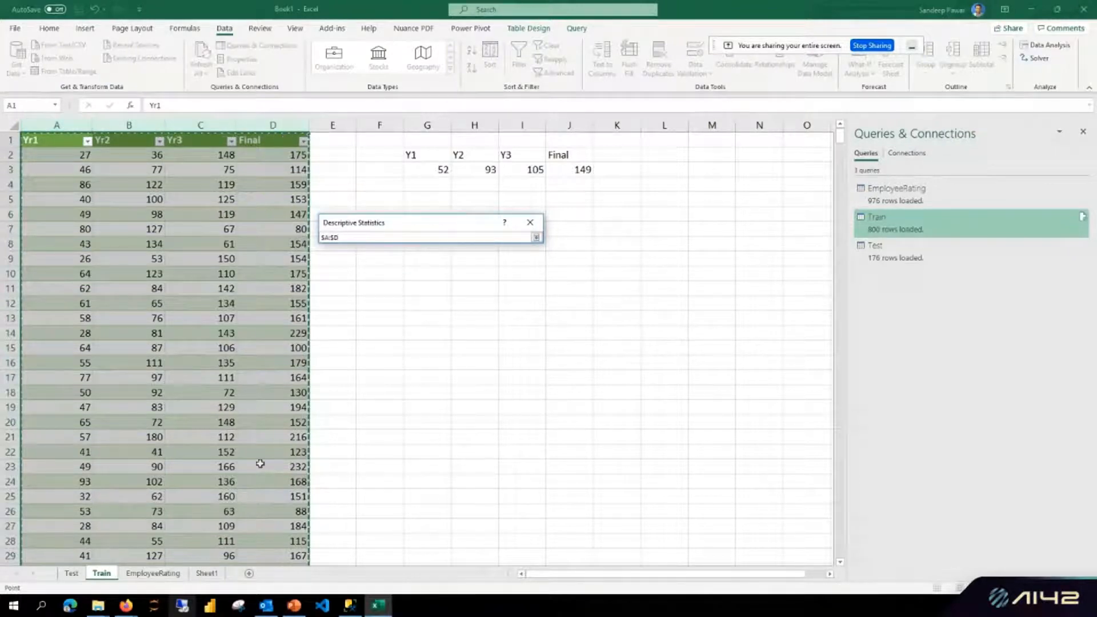
key(Return)
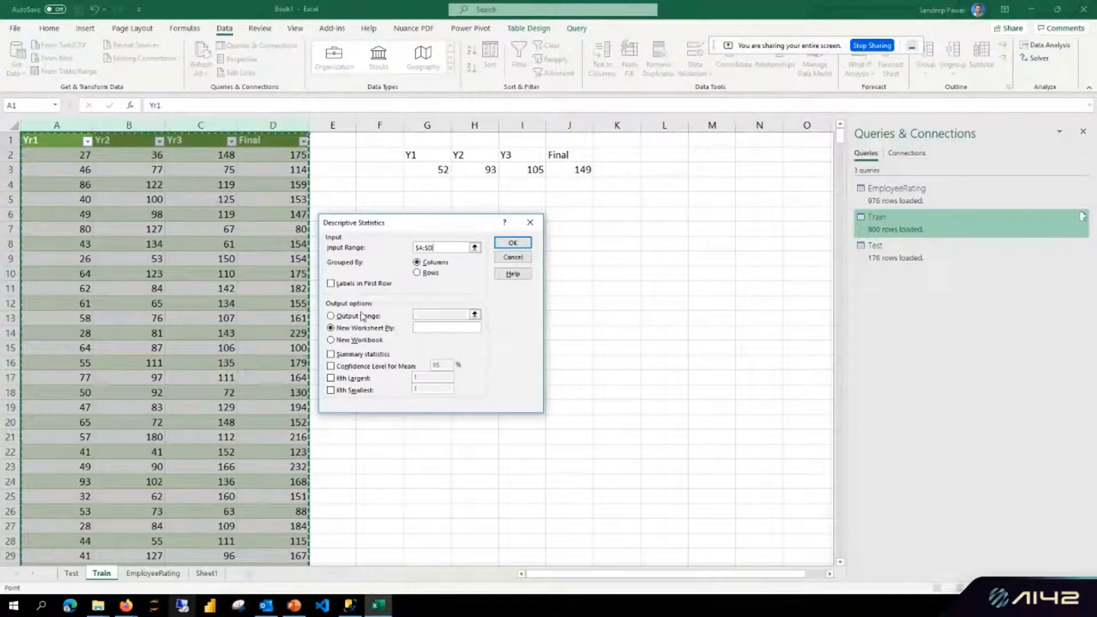
Output summary statistics, using labels in the first row, to a new worksheet named Stats and fit the widths of its columns A to H.
click(364, 285)
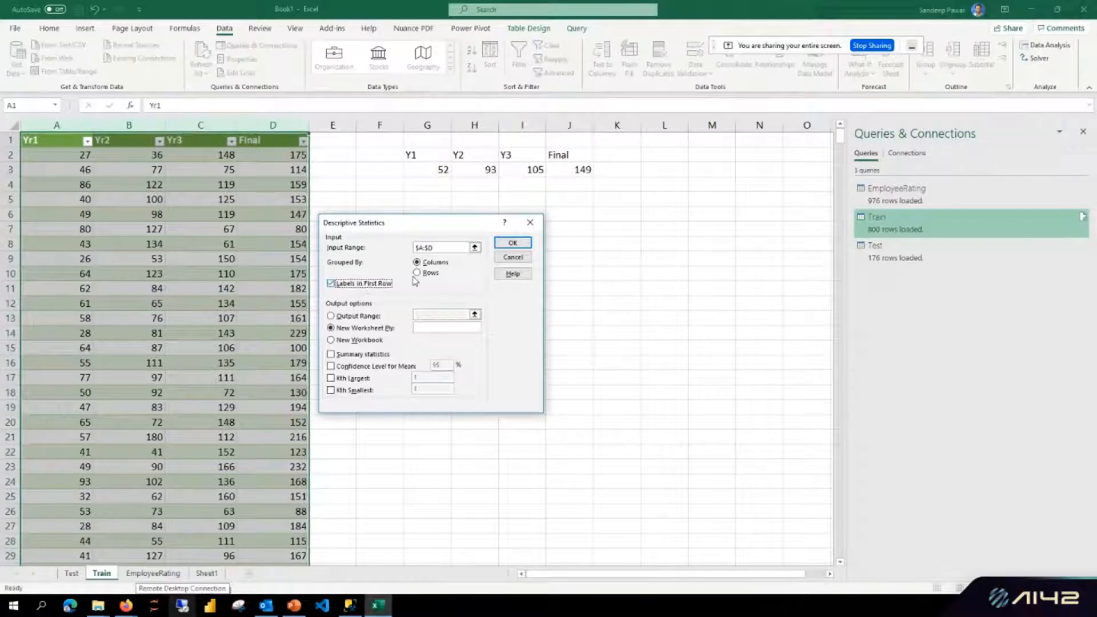
click(441, 328)
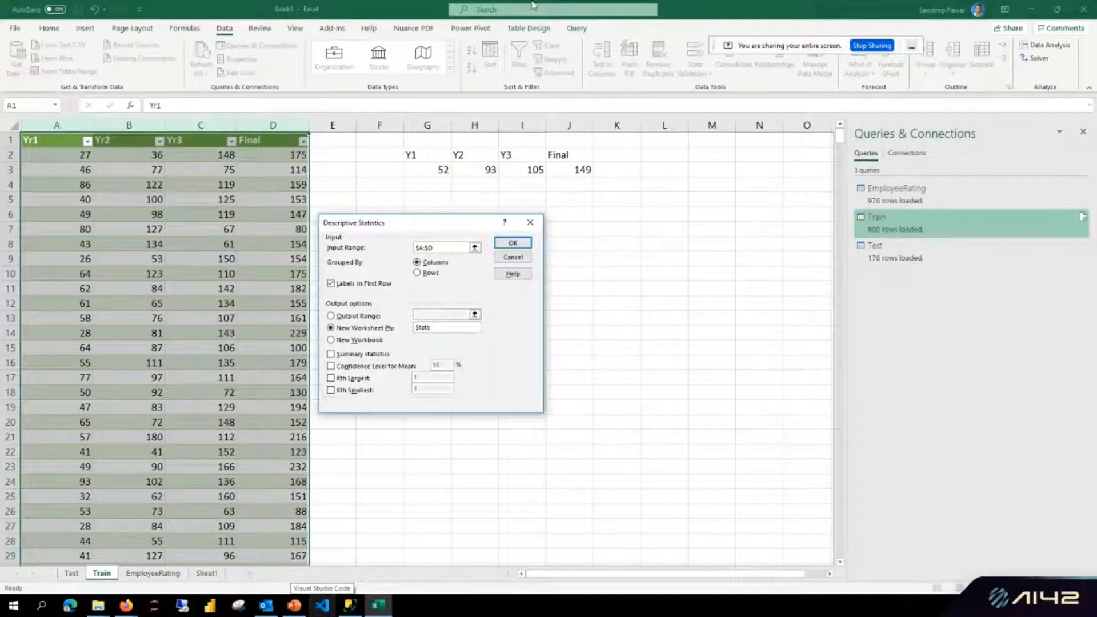
click(348, 355)
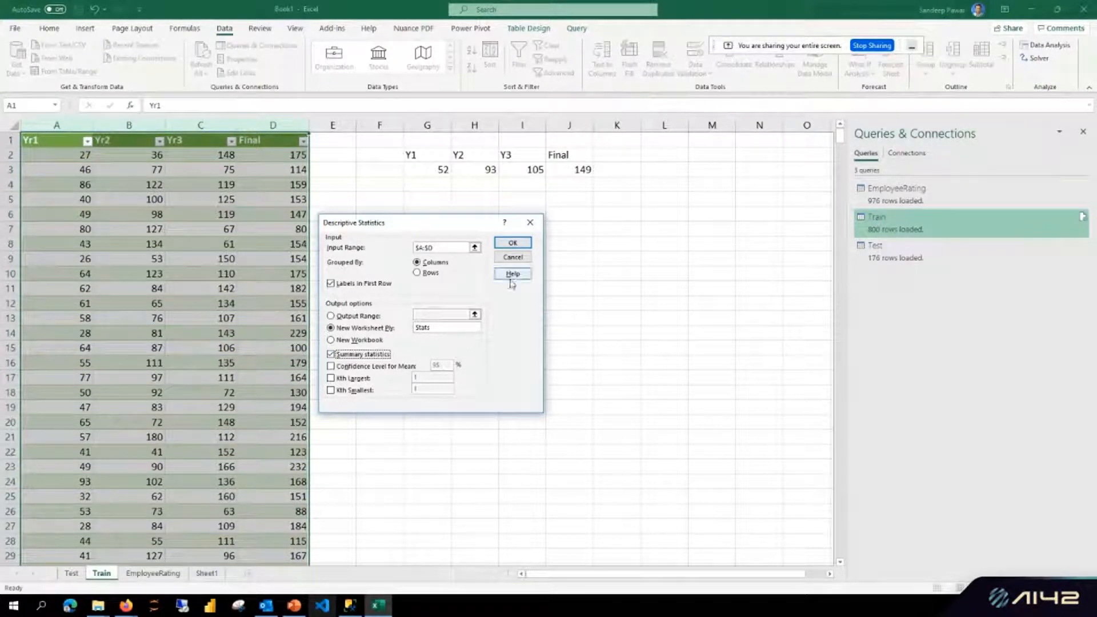
click(514, 244)
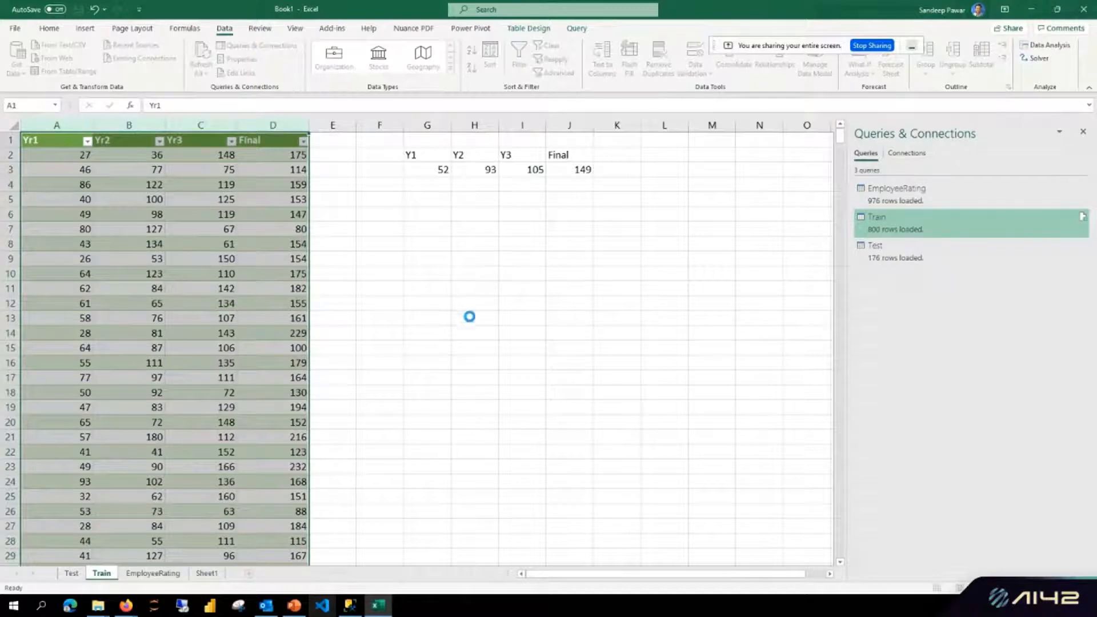
drag(33, 123, 283, 126)
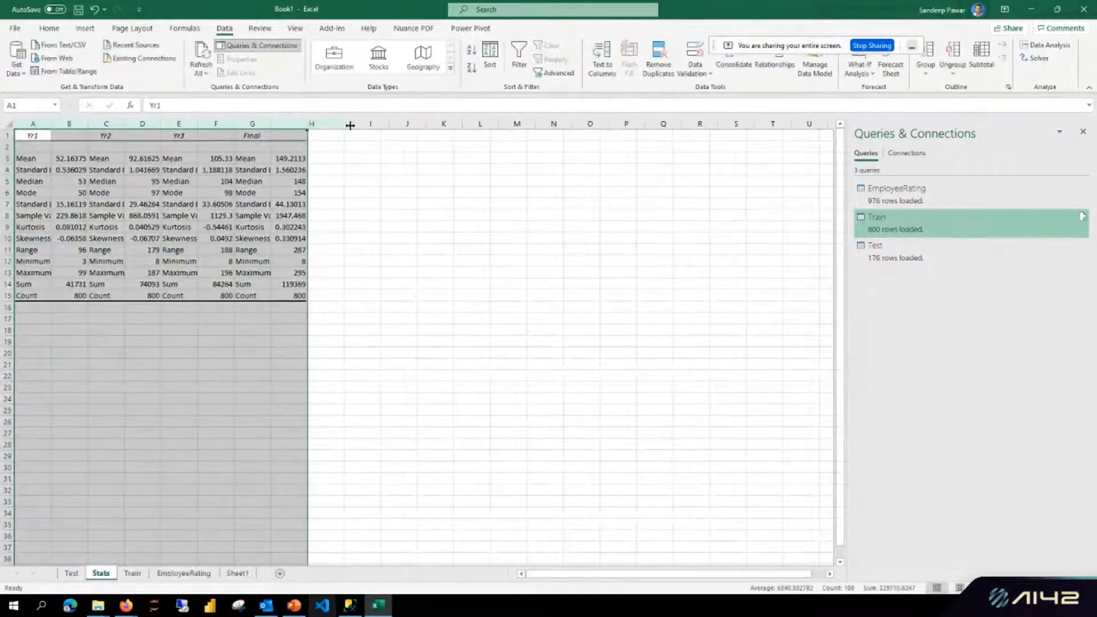
double_click(282, 126)
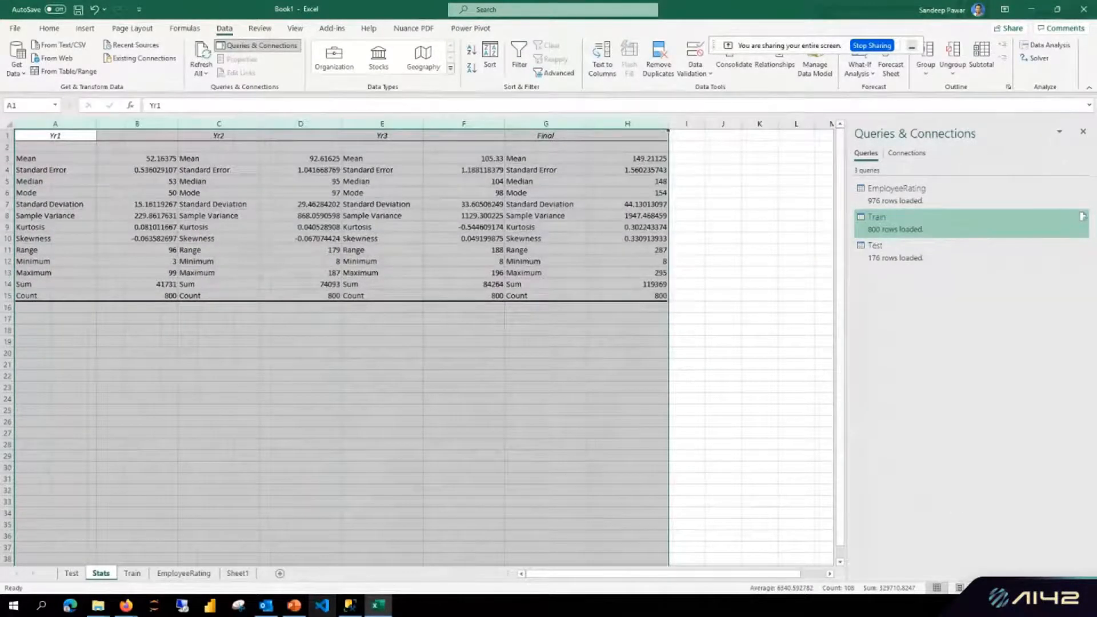
Format the descriptive statistics in B3:H15 of the Stats sheet to show one decimal place.
scroll(472, 386, up, 2)
click(419, 404)
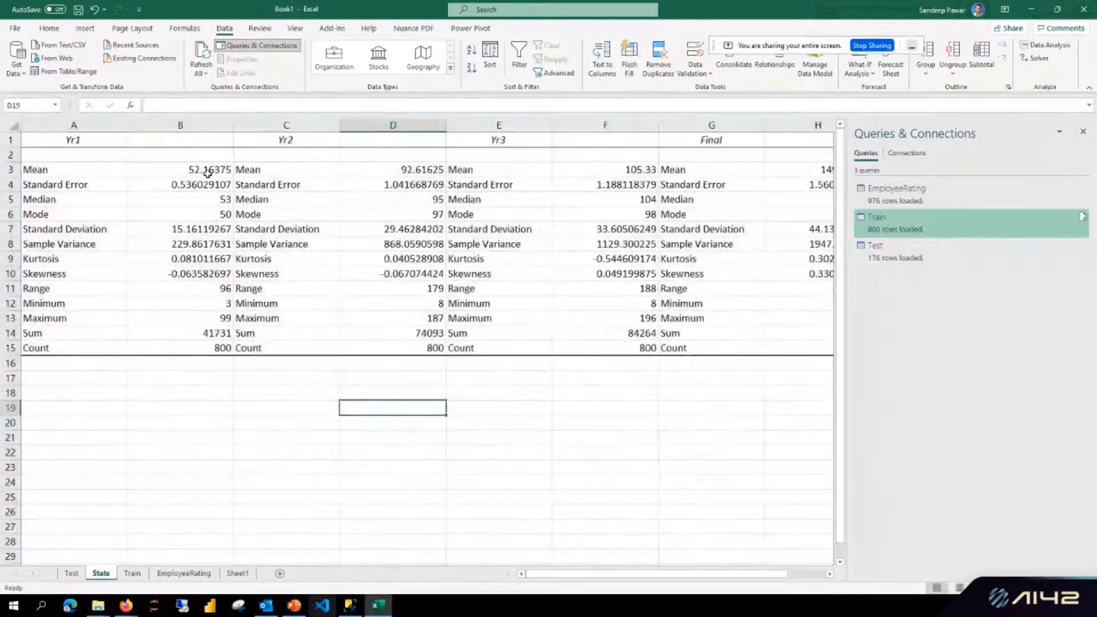
drag(211, 166, 751, 347)
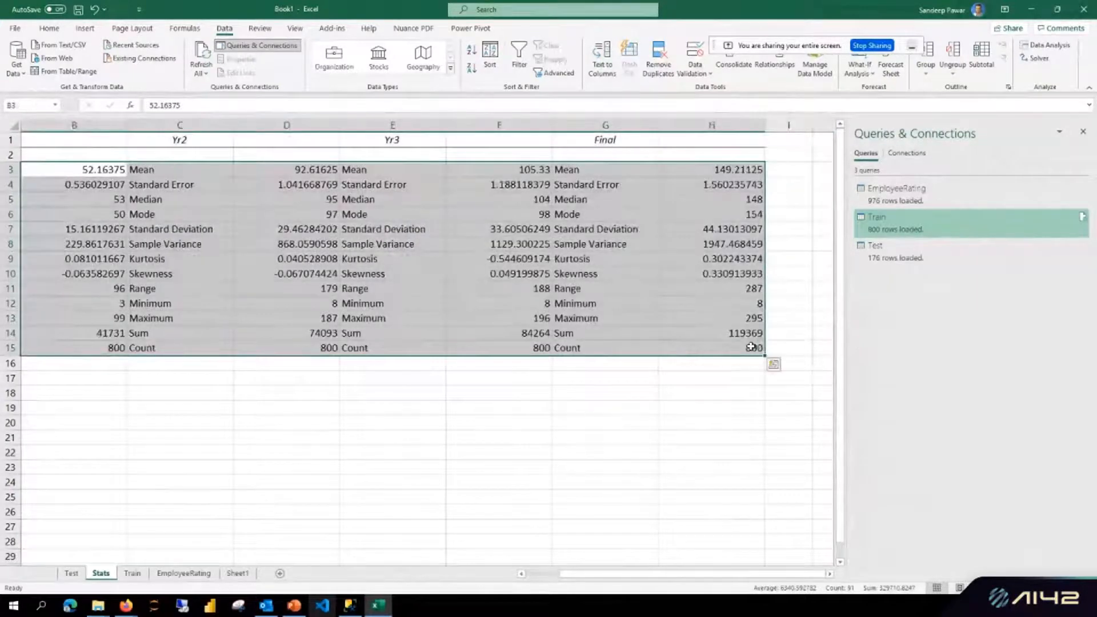
click(51, 29)
click(465, 68)
click(465, 68)
click(465, 68)
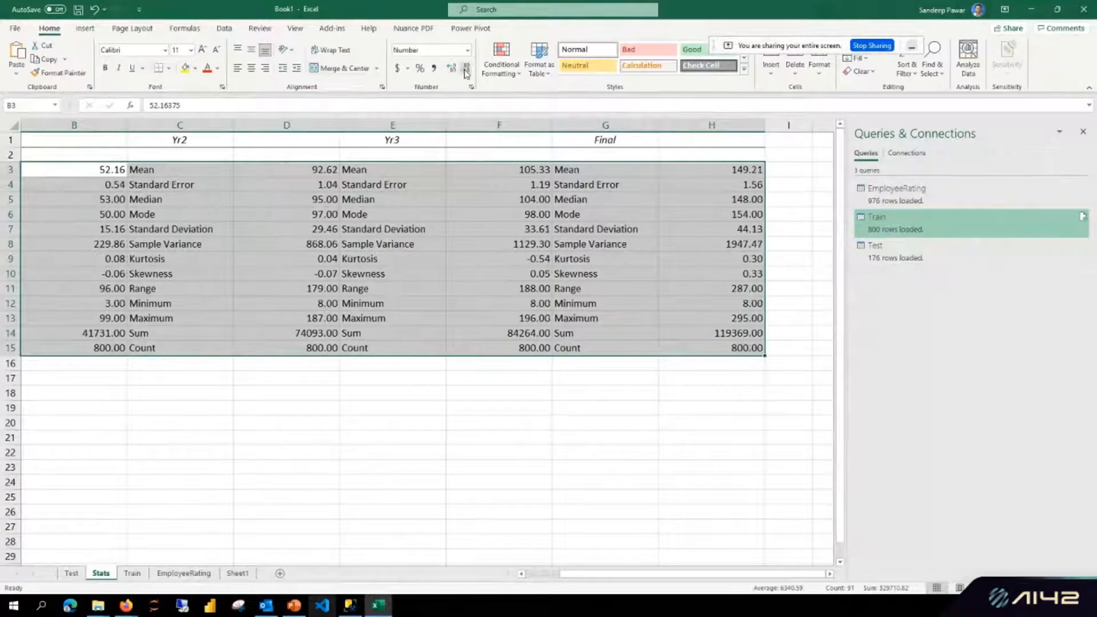
click(465, 67)
click(465, 68)
click(452, 68)
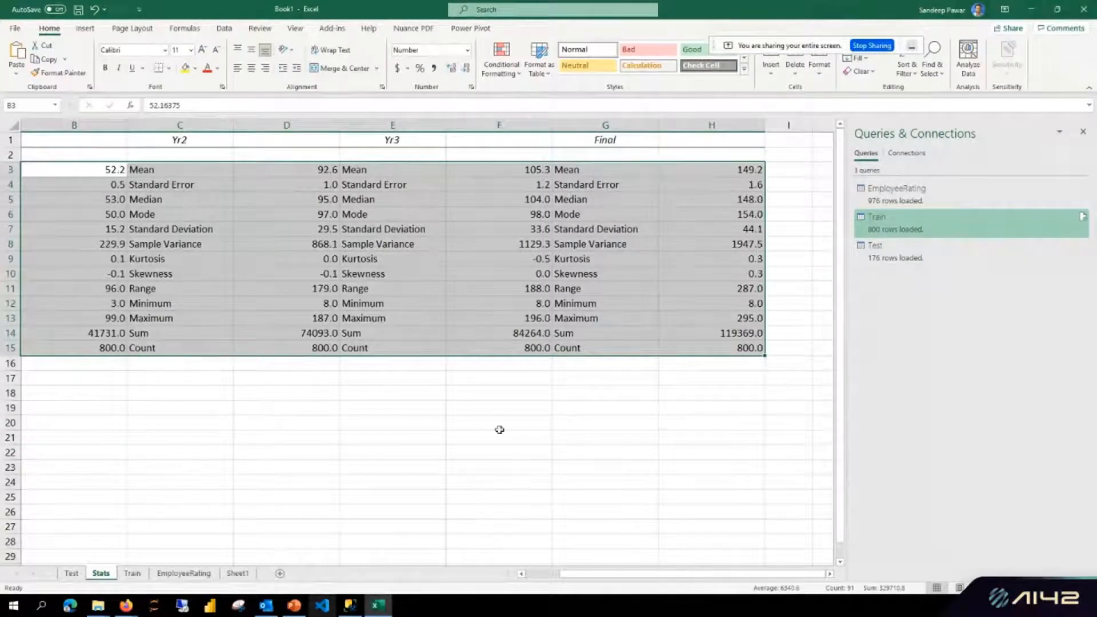
click(542, 575)
click(495, 495)
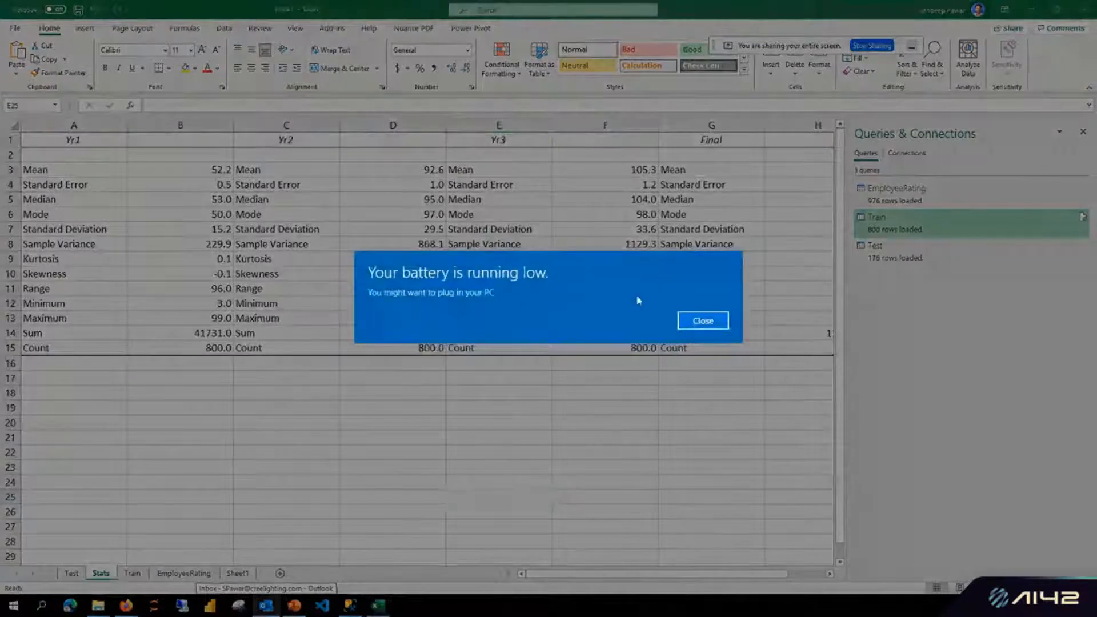
Dismiss the low-battery notice and check the Standard Error values for Final and Yr1.
click(703, 323)
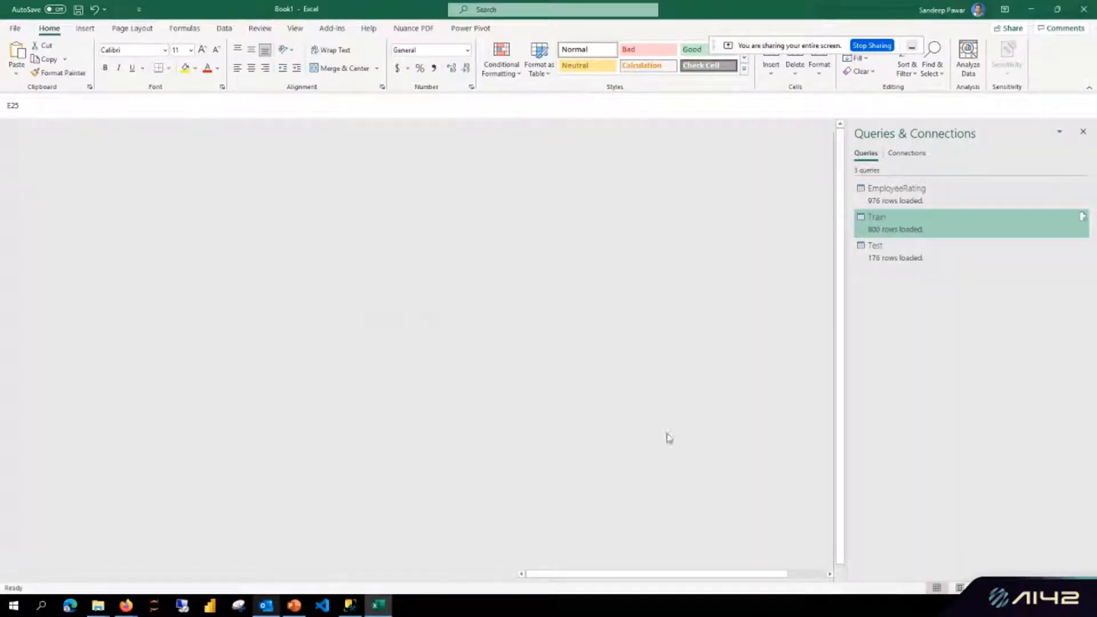
drag(565, 576, 686, 576)
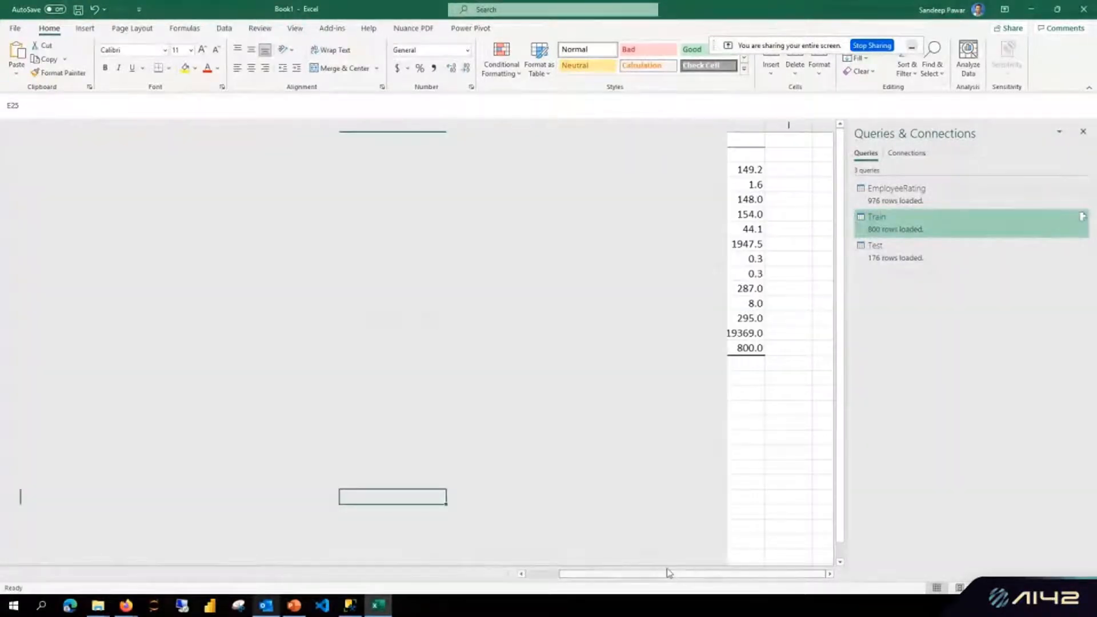
click(749, 184)
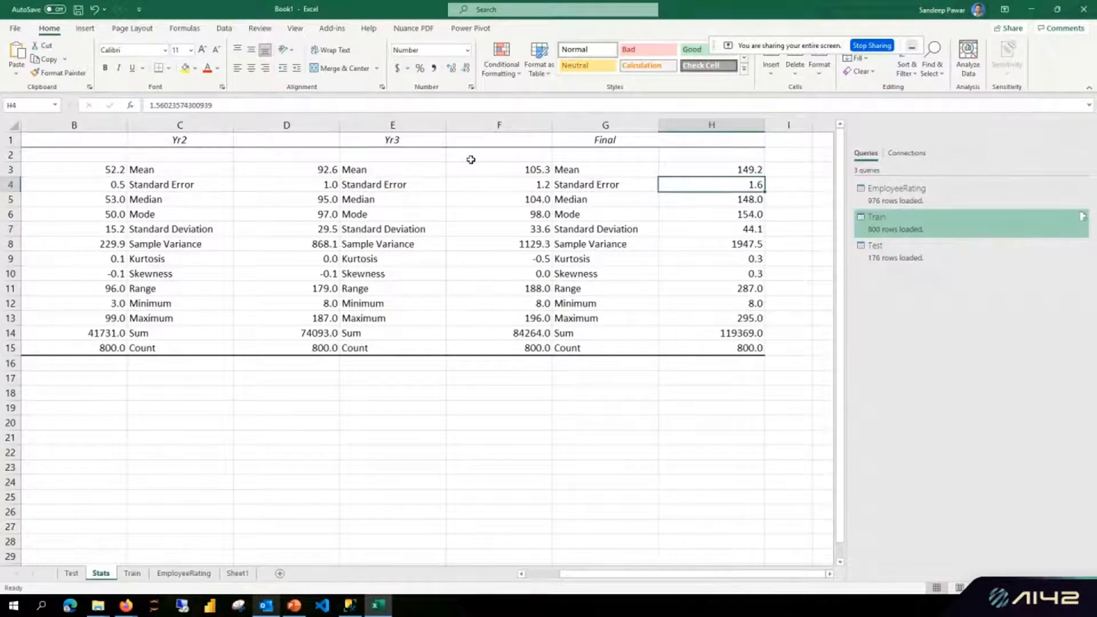
scroll(195, 184, left, 1)
click(195, 183)
drag(512, 576, 435, 576)
drag(499, 575, 452, 580)
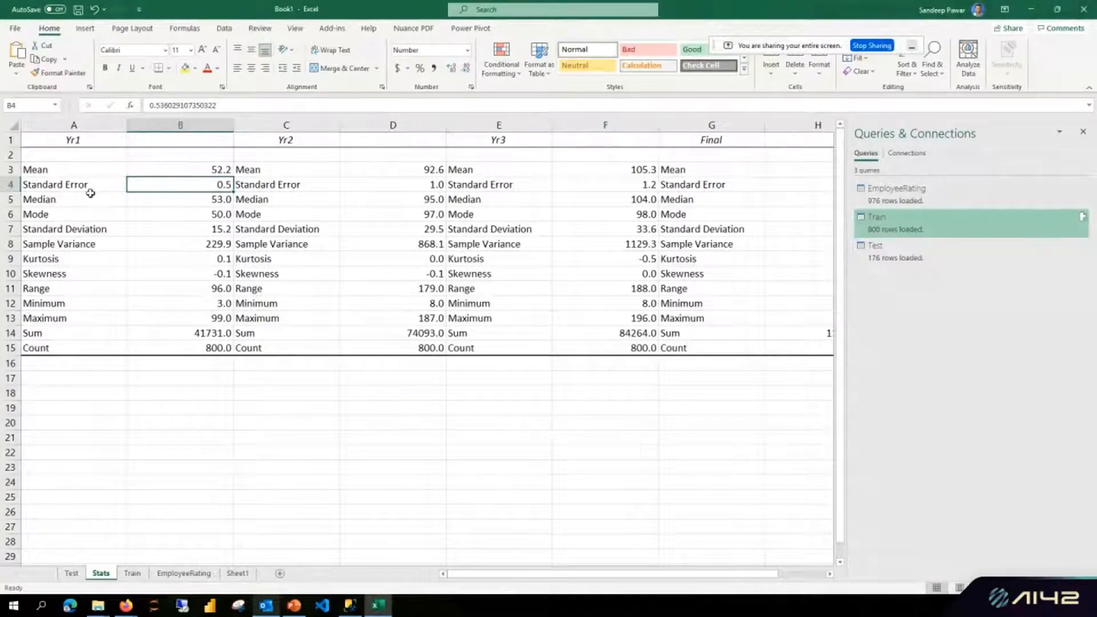
Compare the mean and median of Yr1 and check its skewness value.
click(111, 170)
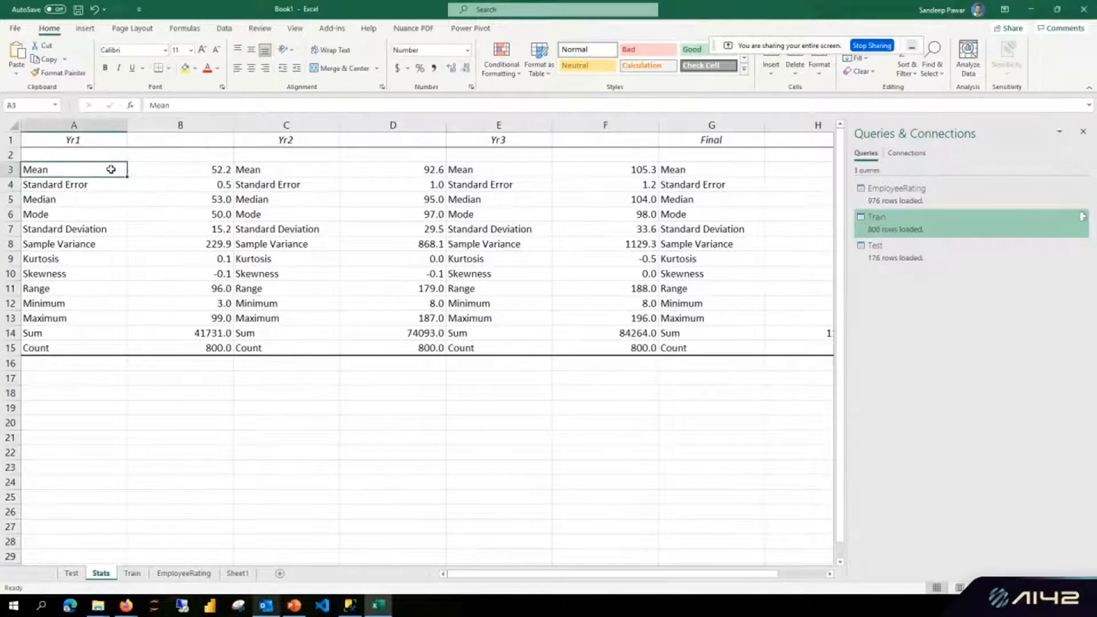
click(200, 169)
click(216, 200)
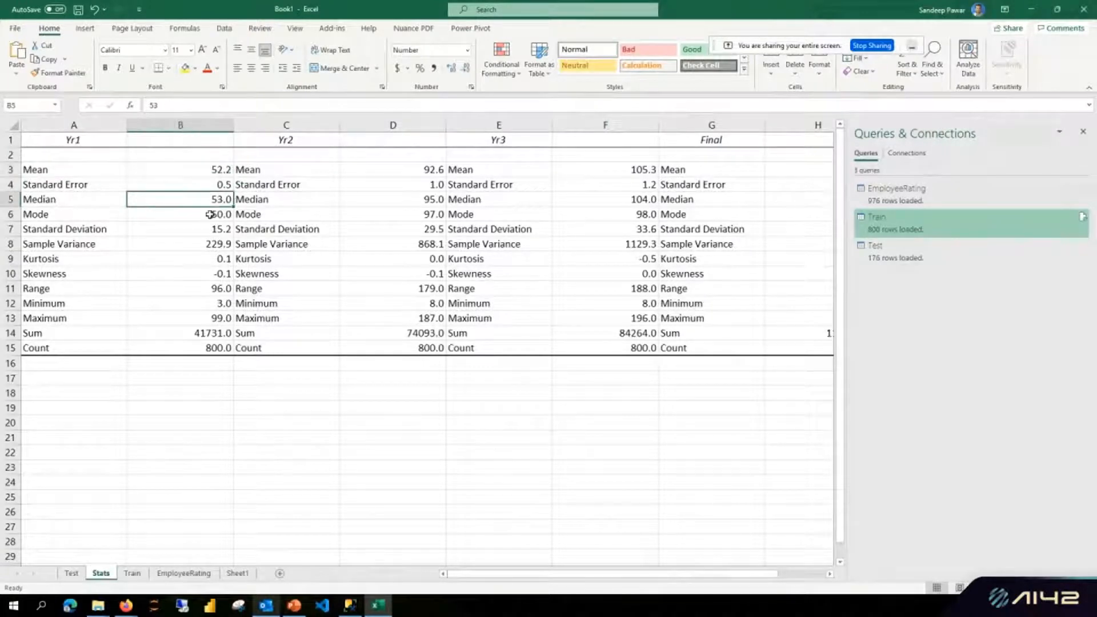
click(222, 170)
click(221, 199)
click(51, 273)
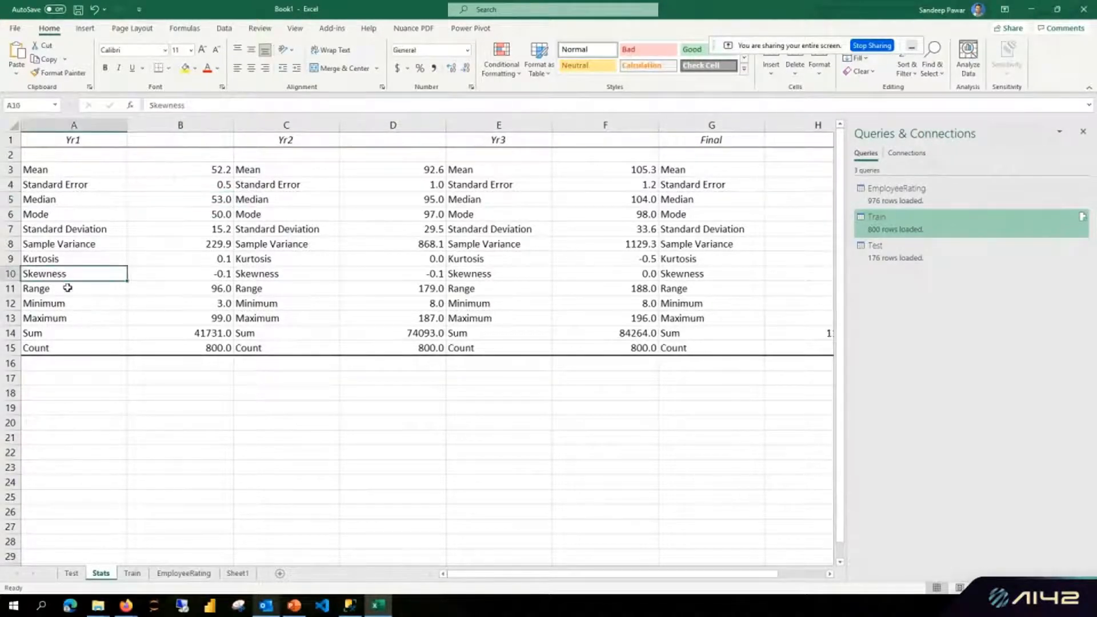
click(212, 275)
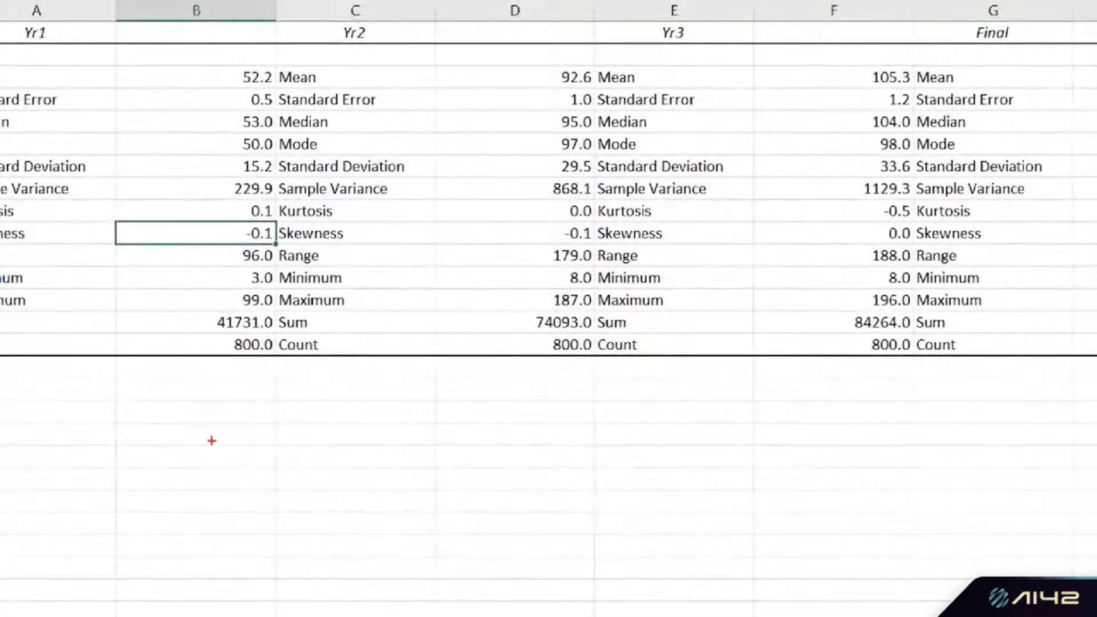
Sketch axes with symmetric, sharply peaked, right-skewed and left-skewed distribution curves over the zoomed statistics, and exit the annotation.
drag(189, 439, 838, 440)
drag(236, 445, 296, 43)
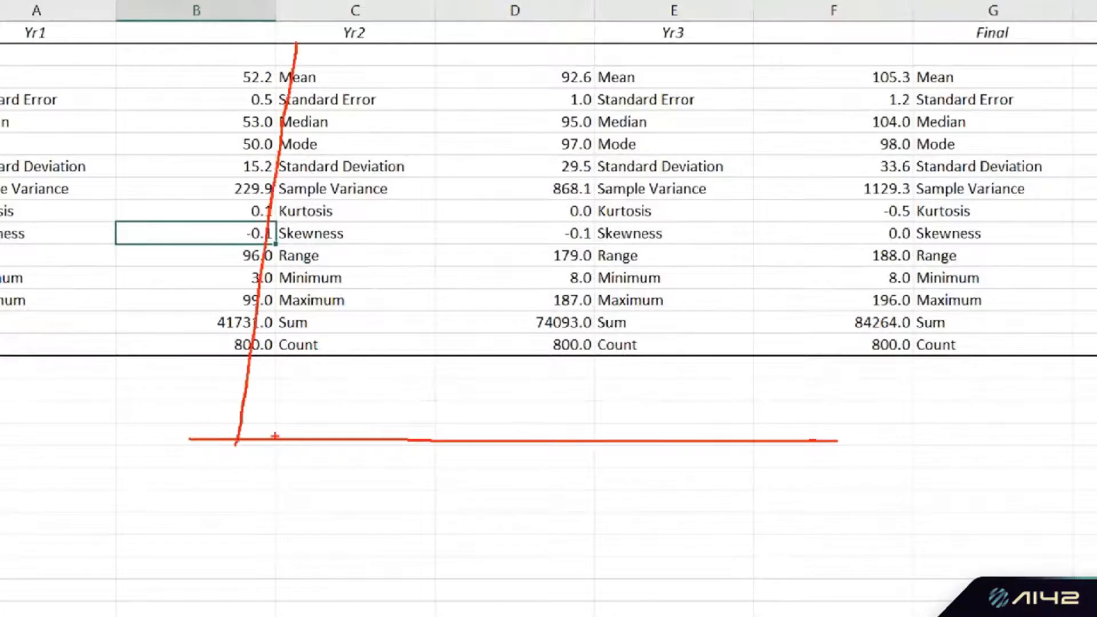
mouse_move(243, 435)
mouse_down()
mouse_move(502, 210)
mouse_move(660, 291)
mouse_move(797, 424)
mouse_move(849, 433)
mouse_up()
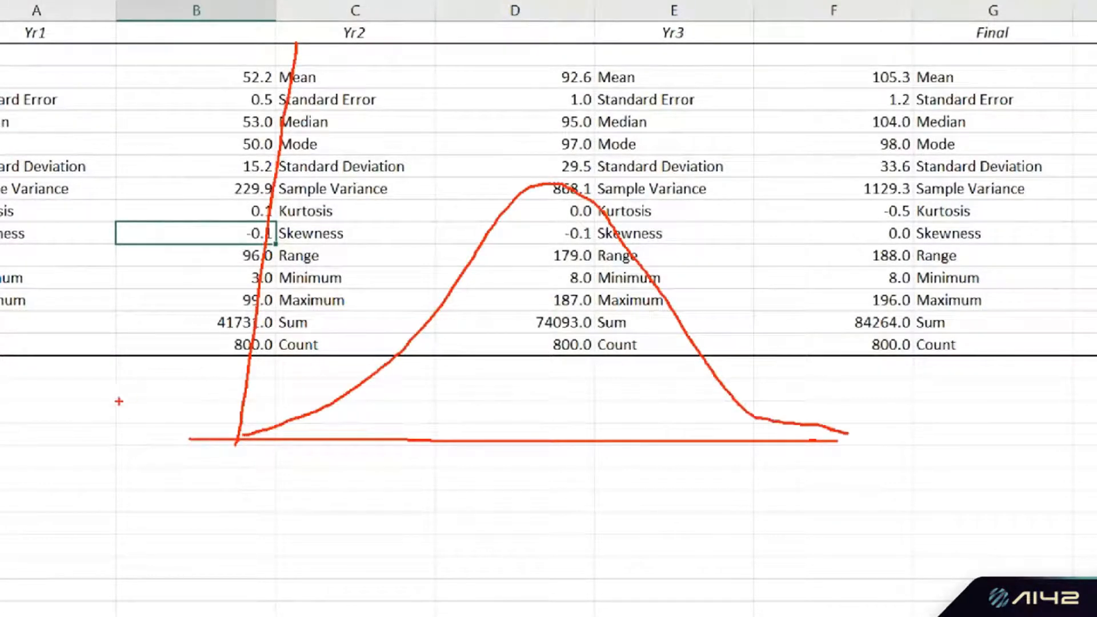
mouse_move(245, 434)
mouse_down()
mouse_move(443, 336)
mouse_move(508, 100)
mouse_move(538, 63)
mouse_move(584, 276)
mouse_move(674, 407)
mouse_move(789, 424)
mouse_up()
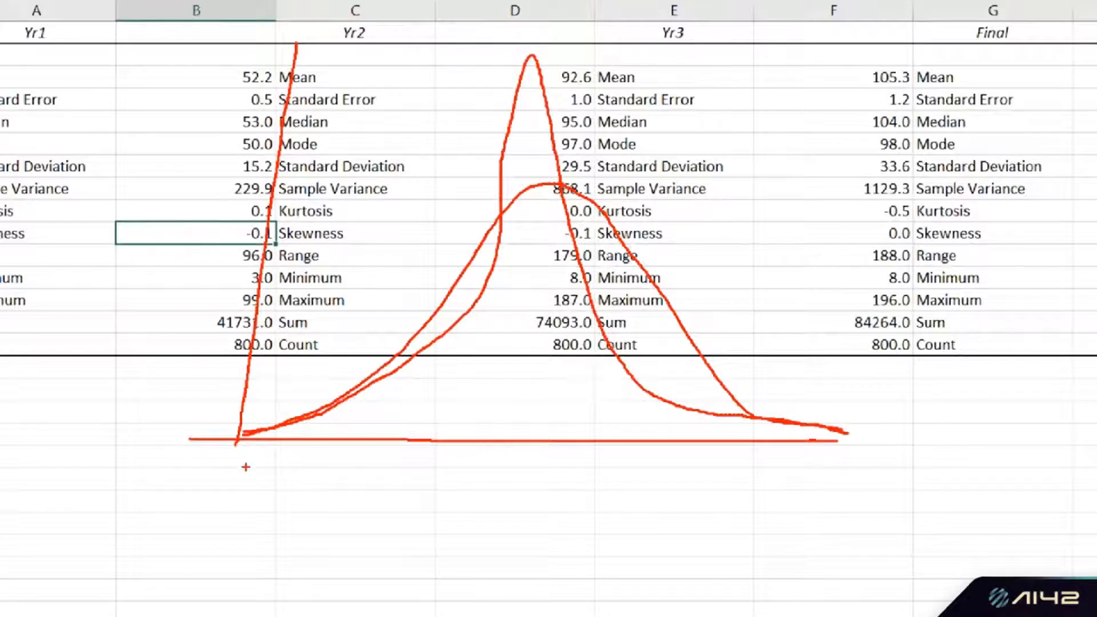
mouse_move(241, 446)
mouse_down()
mouse_move(327, 178)
mouse_move(904, 467)
mouse_move(931, 468)
mouse_up()
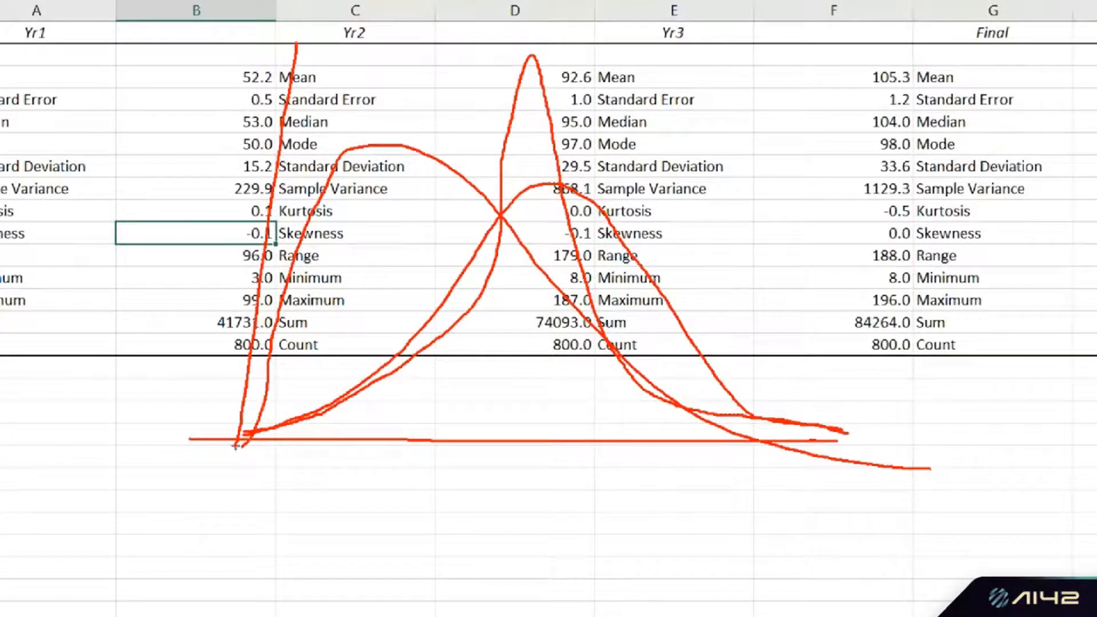
mouse_move(268, 439)
mouse_down()
mouse_move(617, 225)
mouse_move(800, 306)
mouse_move(911, 432)
mouse_up()
drag(795, 454, 977, 448)
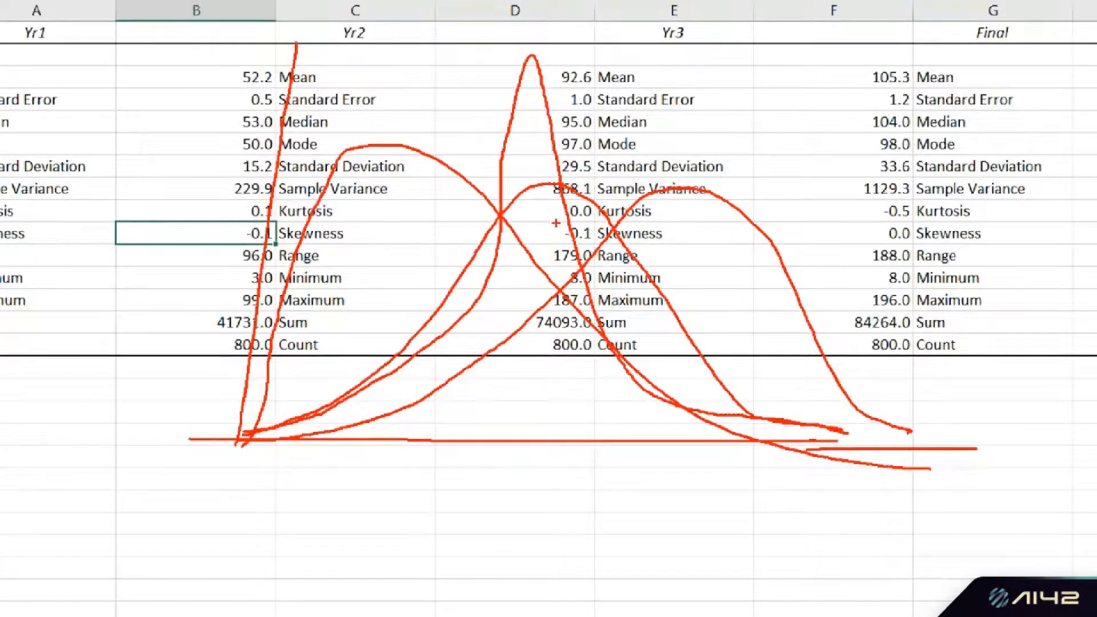
key(Escape)
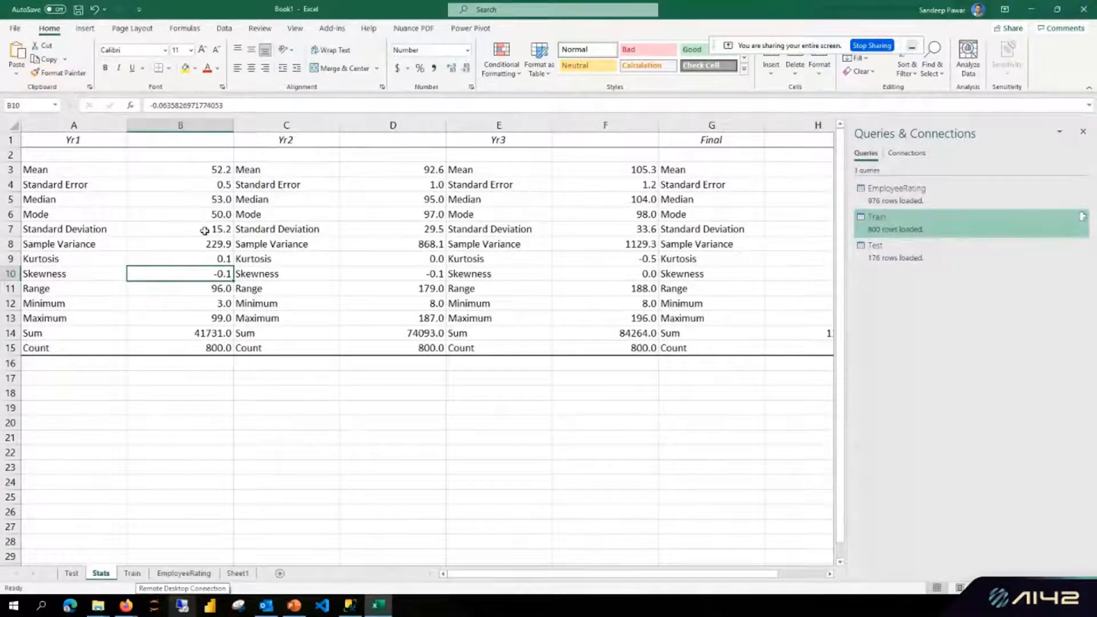
Examine the skewness values of Yr1, Yr2, Yr3 and Final in row 10.
click(109, 318)
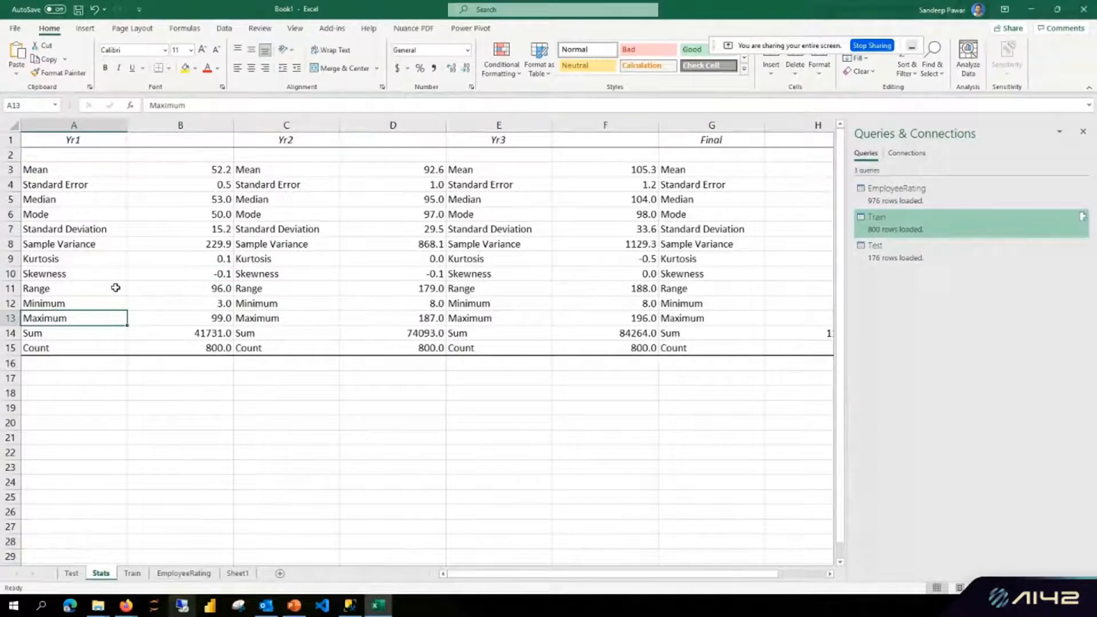
click(75, 274)
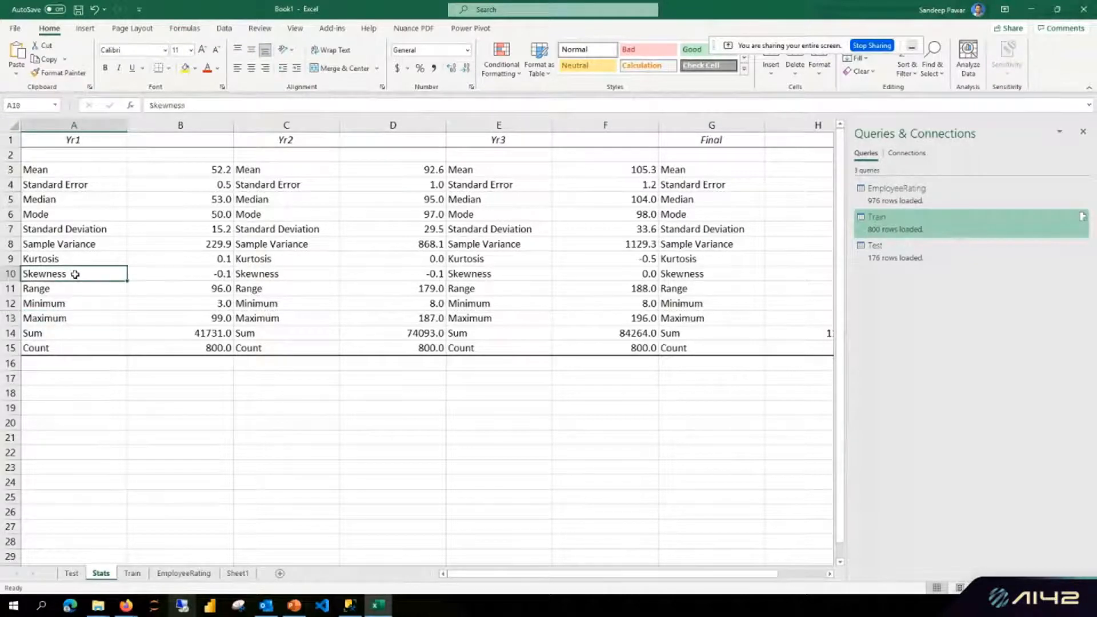
drag(91, 274, 143, 272)
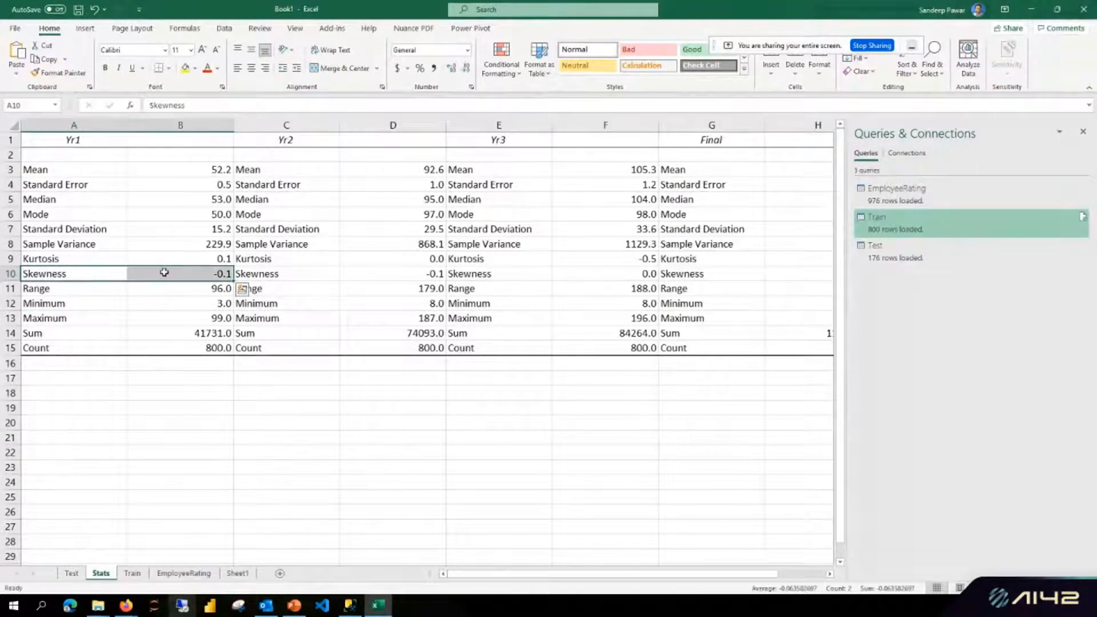
click(183, 273)
click(387, 273)
click(639, 272)
drag(714, 575, 757, 577)
click(736, 276)
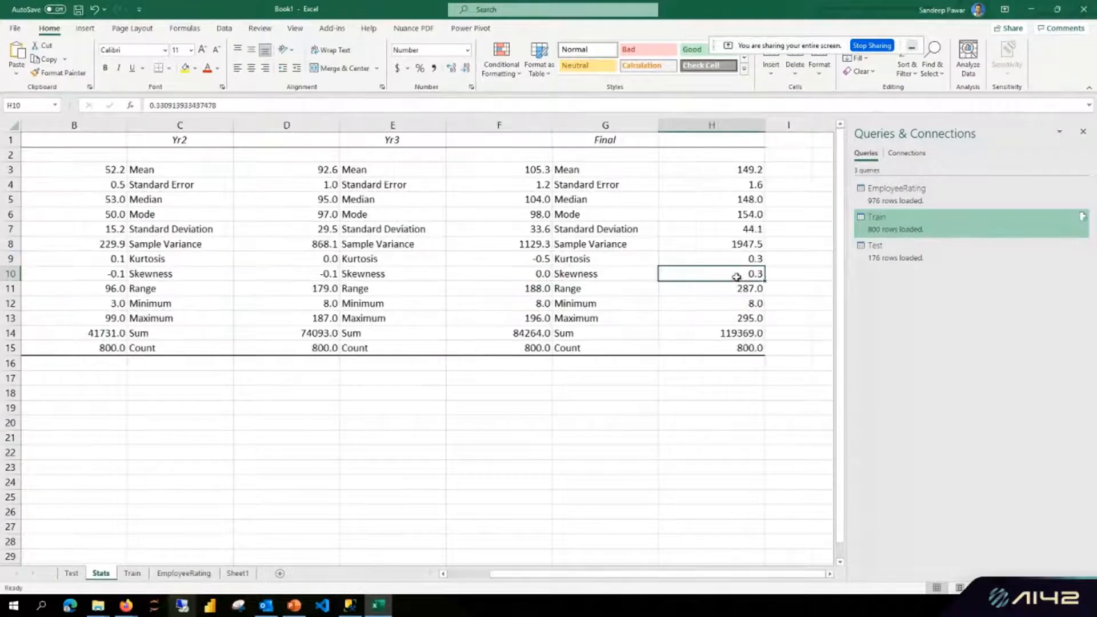
Compare the maximum values of Yr1, Yr2, Yr3 and Final in row 13.
click(485, 575)
drag(40, 317, 157, 317)
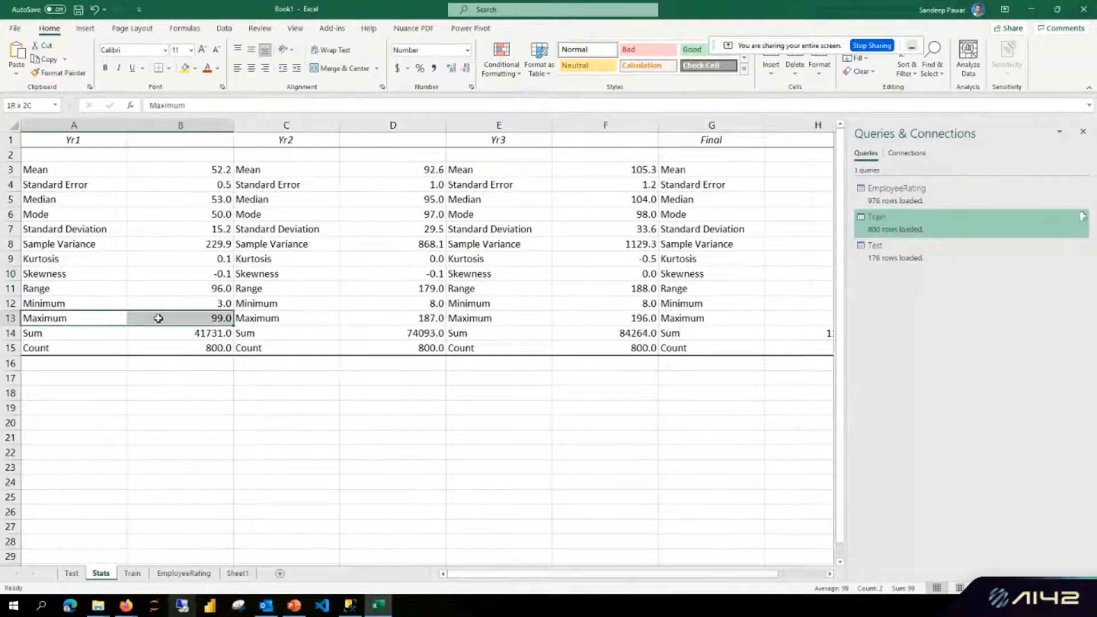
click(206, 315)
click(422, 318)
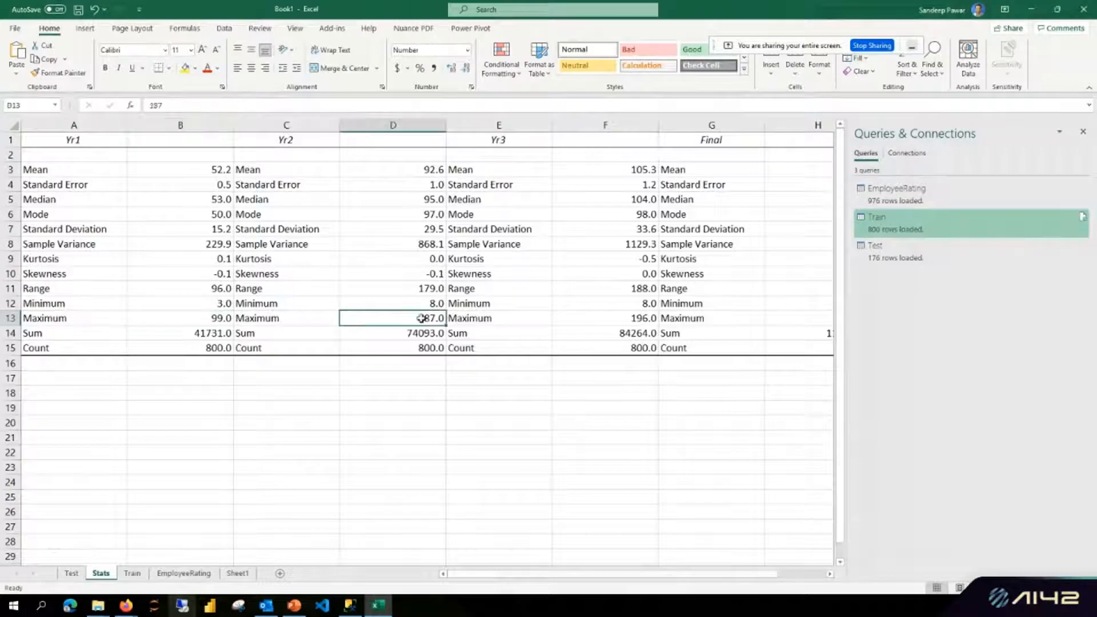
click(634, 319)
drag(762, 574, 806, 575)
click(739, 318)
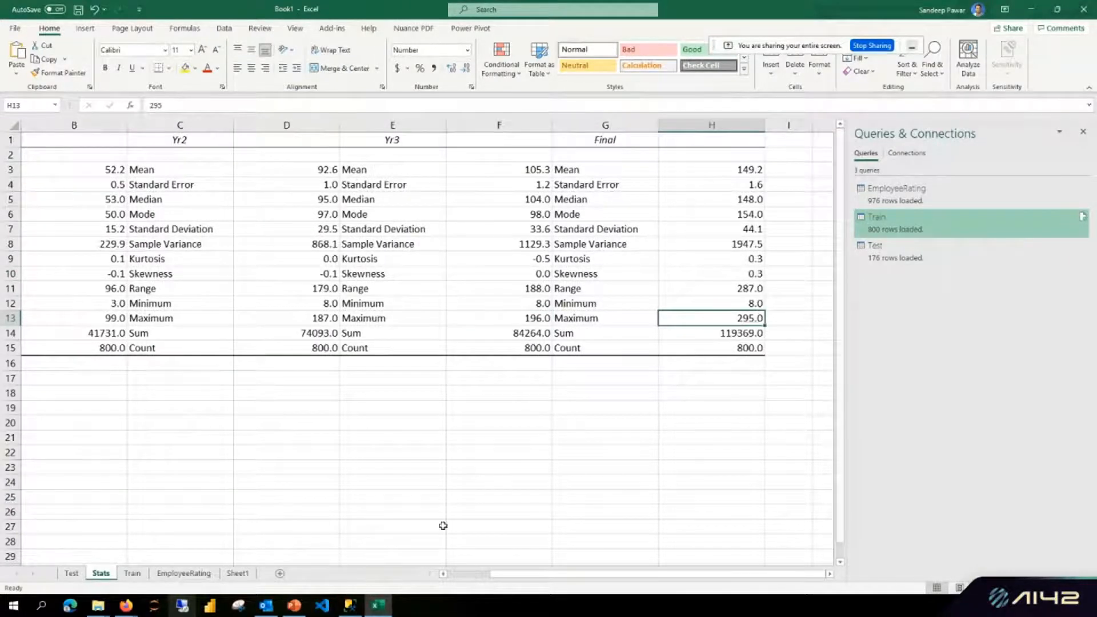
click(466, 575)
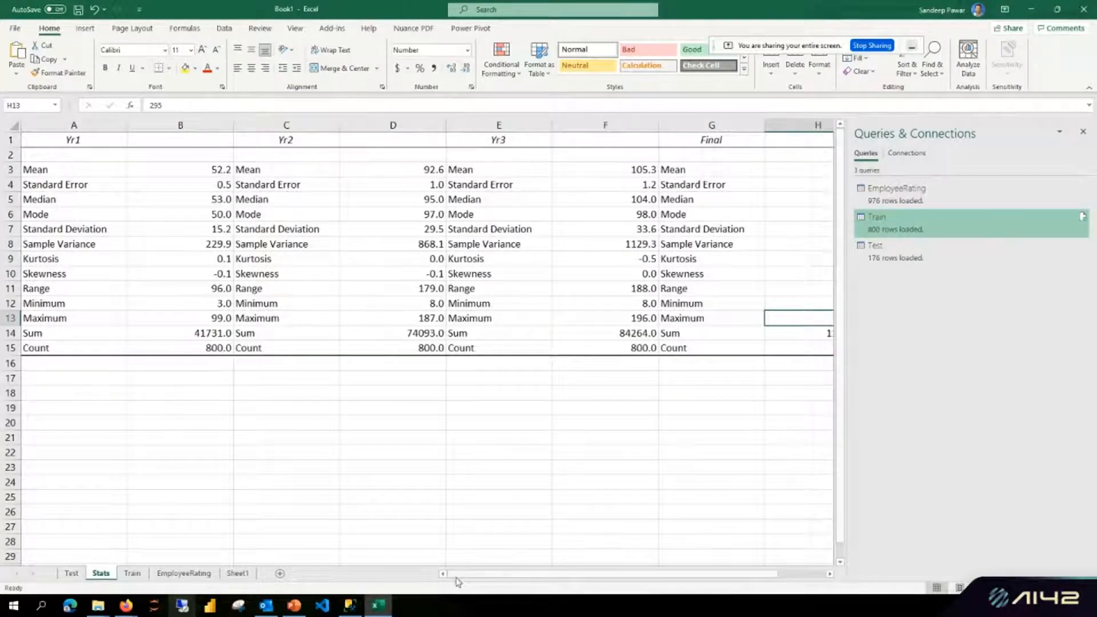
drag(435, 574, 392, 574)
click(438, 496)
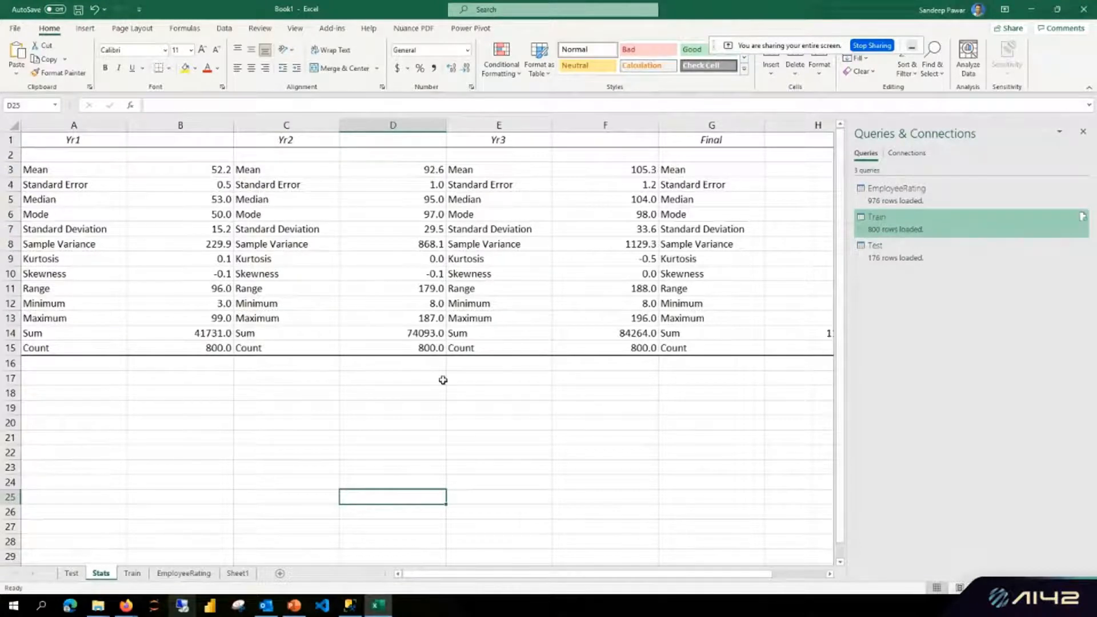
drag(393, 580, 337, 578)
Insert a recommended scatter chart of the Yr1 column on the Train sheet, positioned below the averages and slightly enlarged.
click(132, 575)
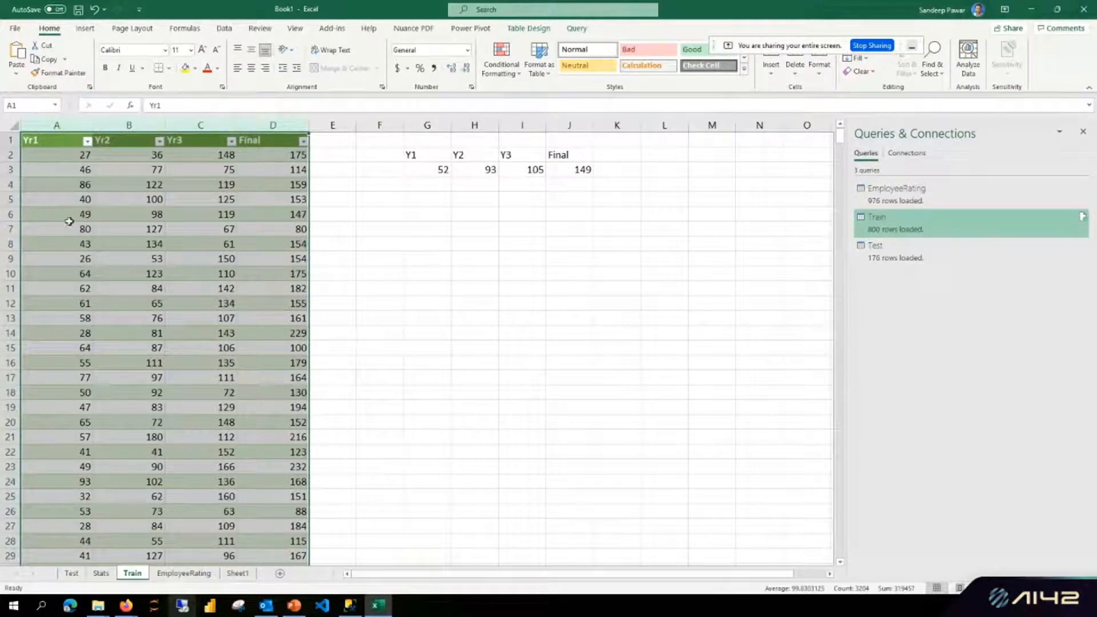
click(65, 121)
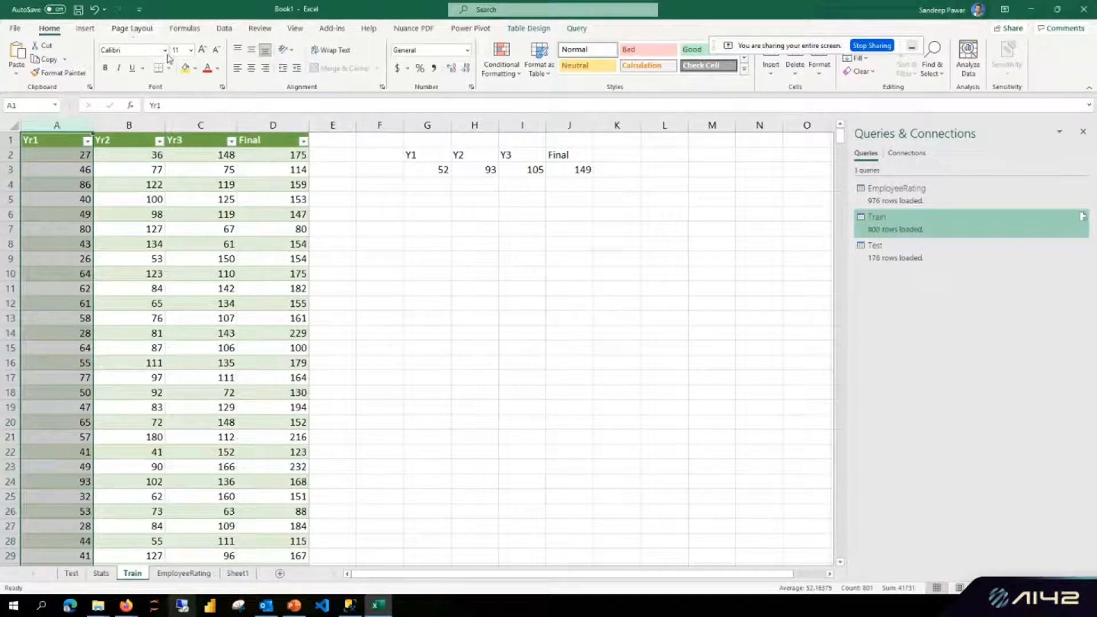
click(85, 28)
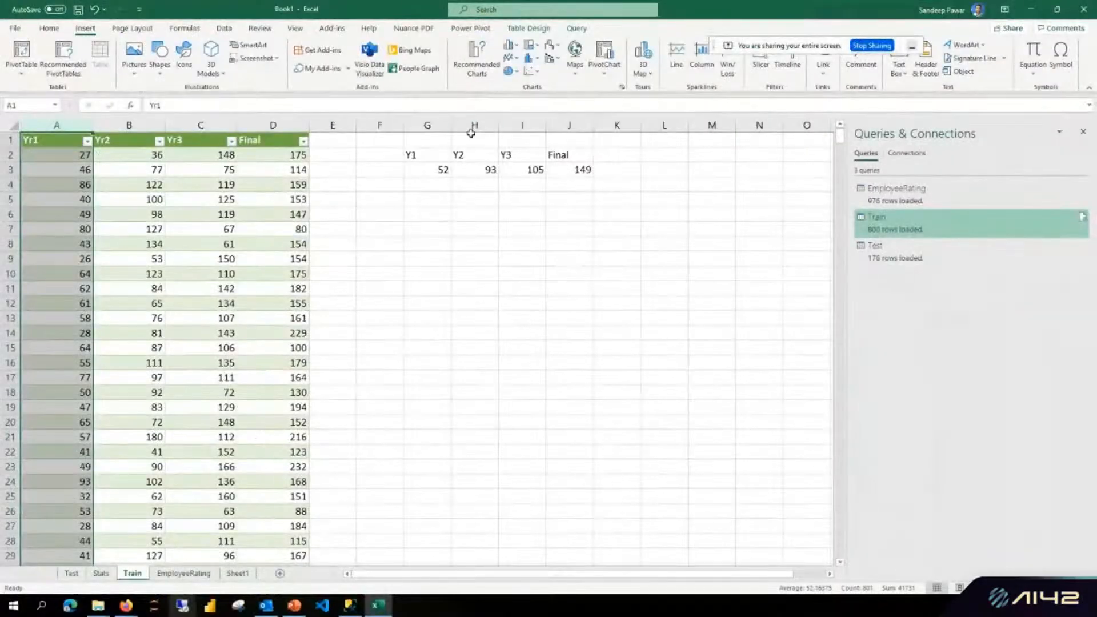
click(479, 61)
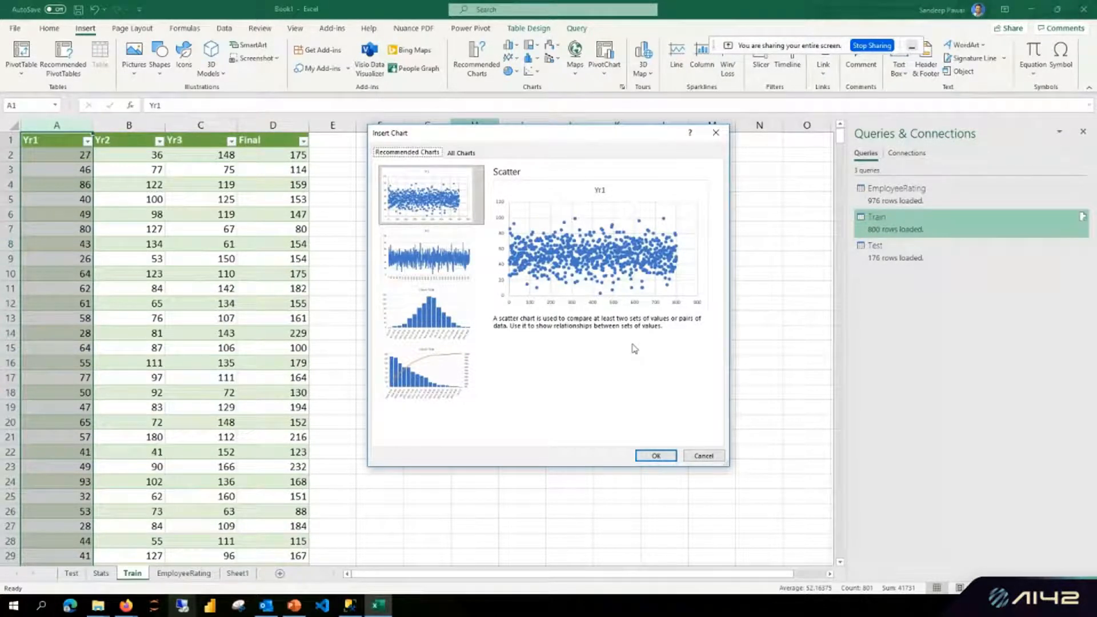
click(662, 454)
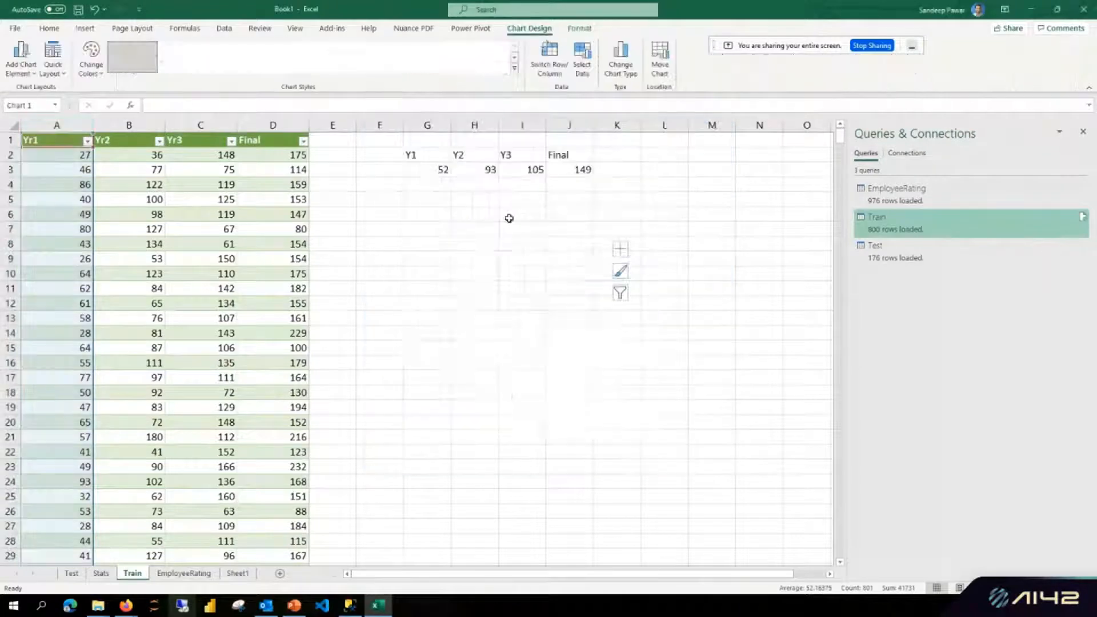
drag(503, 250, 596, 186)
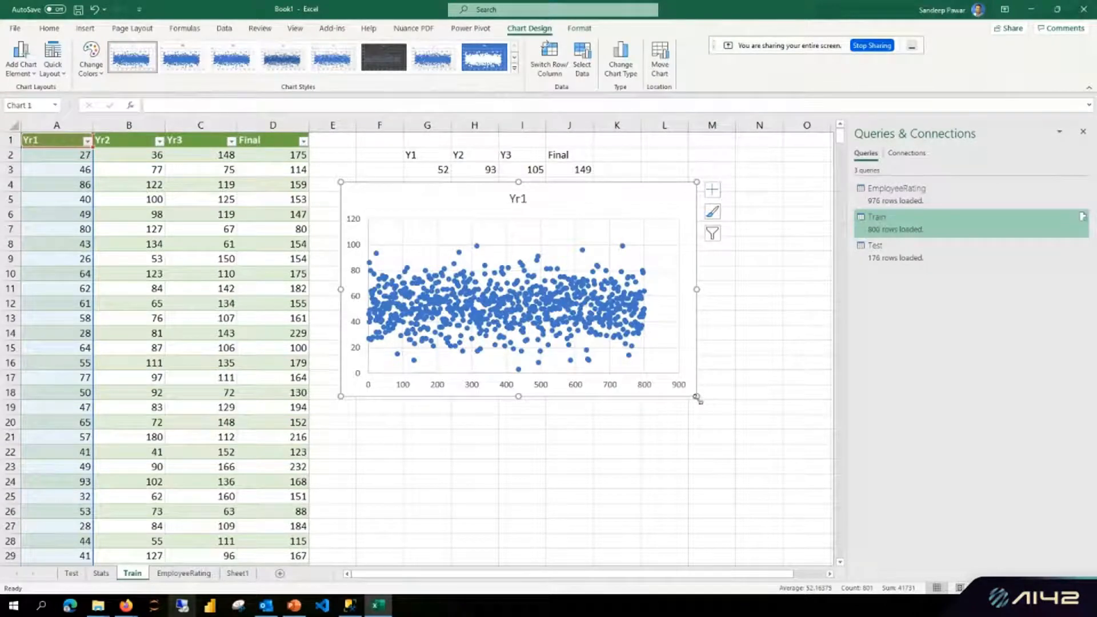
drag(696, 396, 718, 430)
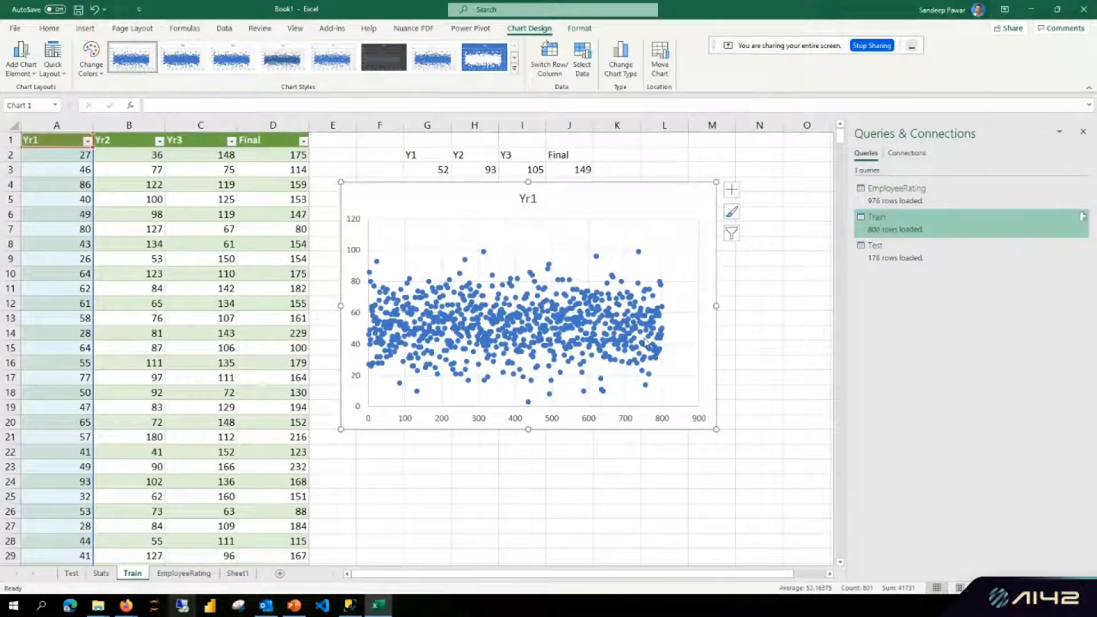
Add a linear trendline to the Yr1 scatter chart and increase its line width so it stands out from the points.
right_click(518, 320)
key(Escape)
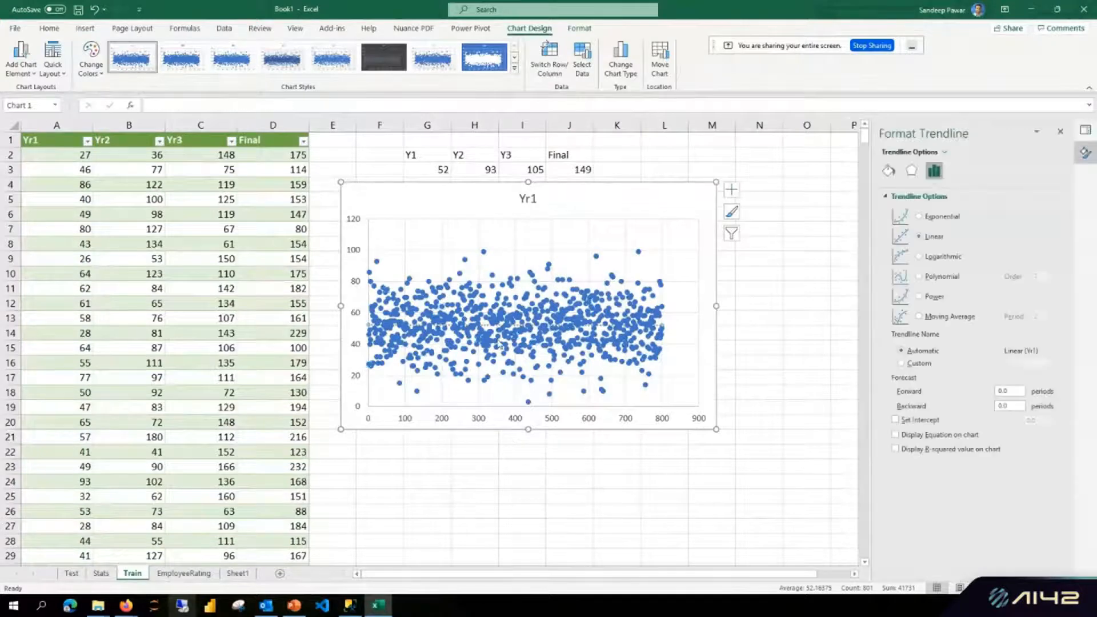
click(888, 170)
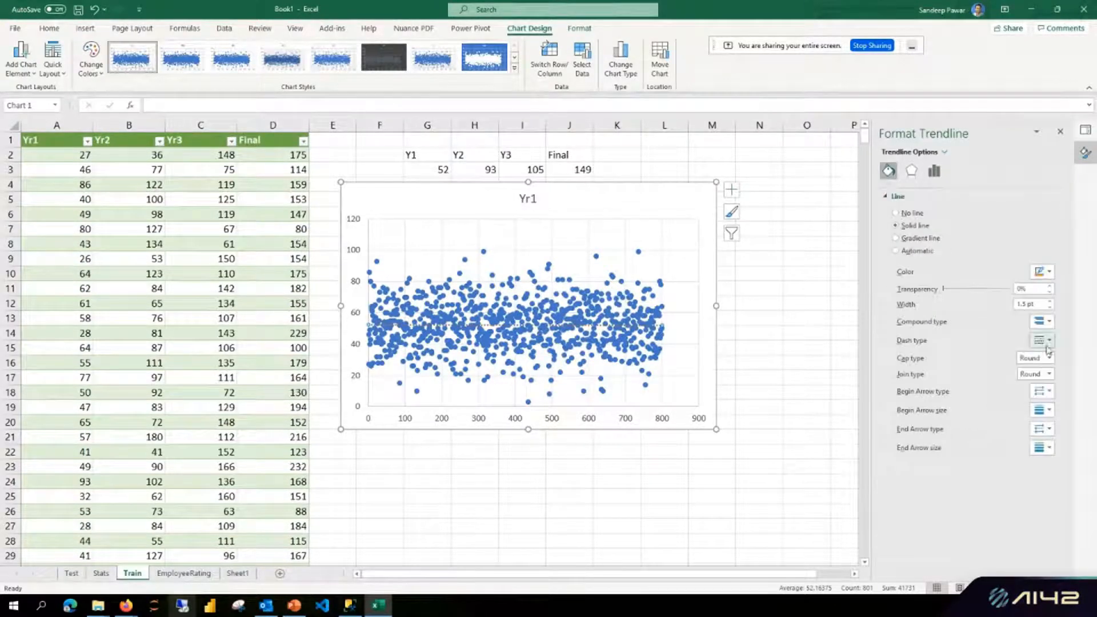
click(1050, 301)
click(1050, 301)
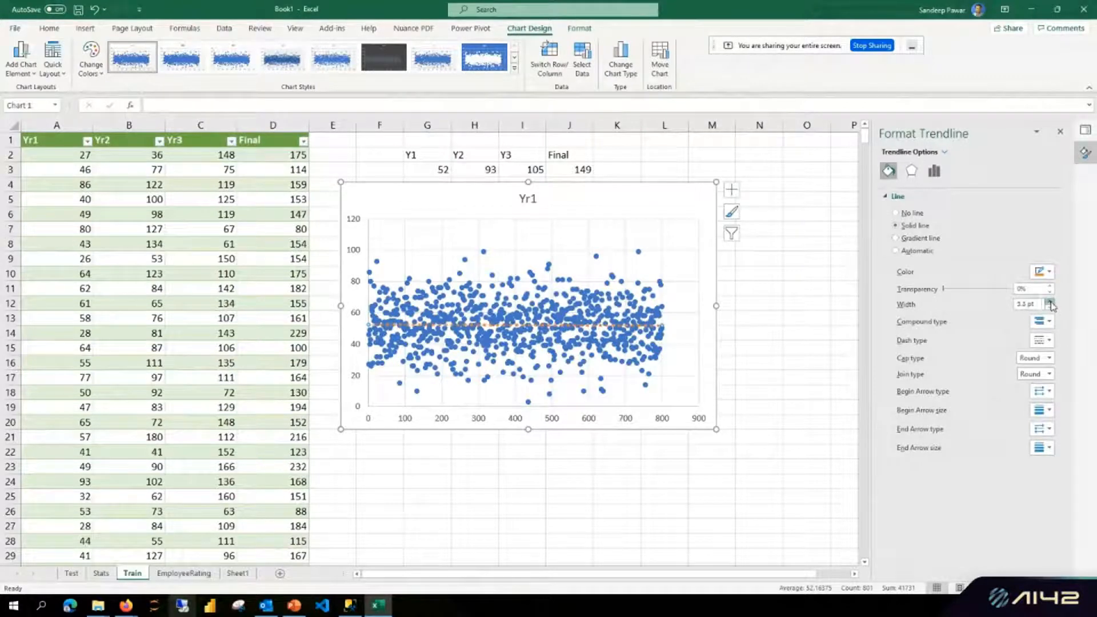
click(1050, 301)
Delete the Yr1 scatter chart from the Train sheet.
mouse_move(639, 252)
click(660, 196)
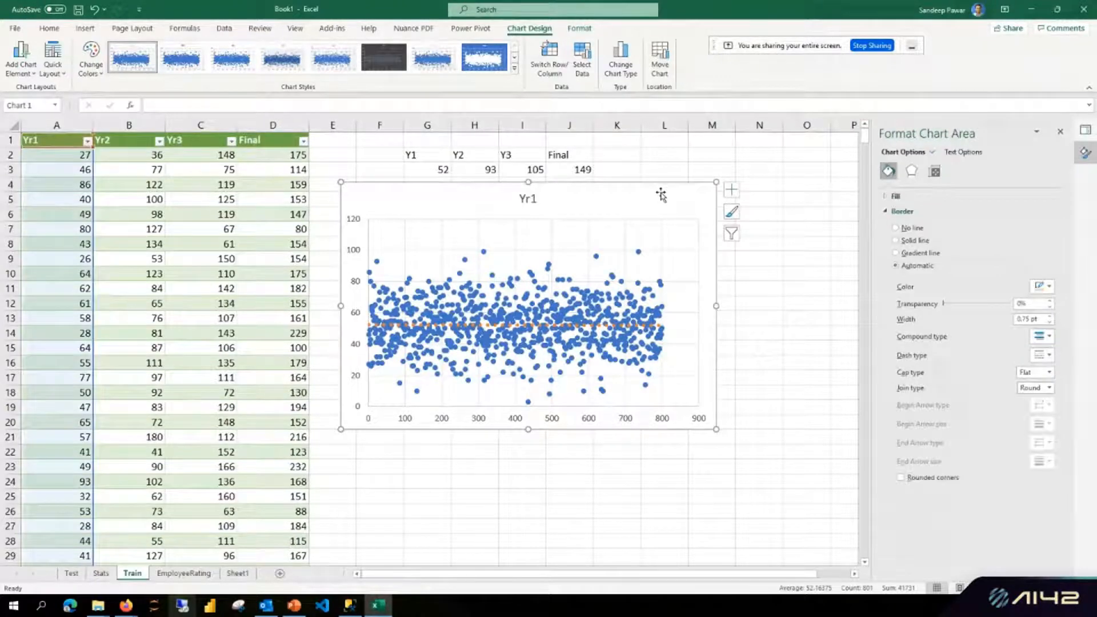
key(Delete)
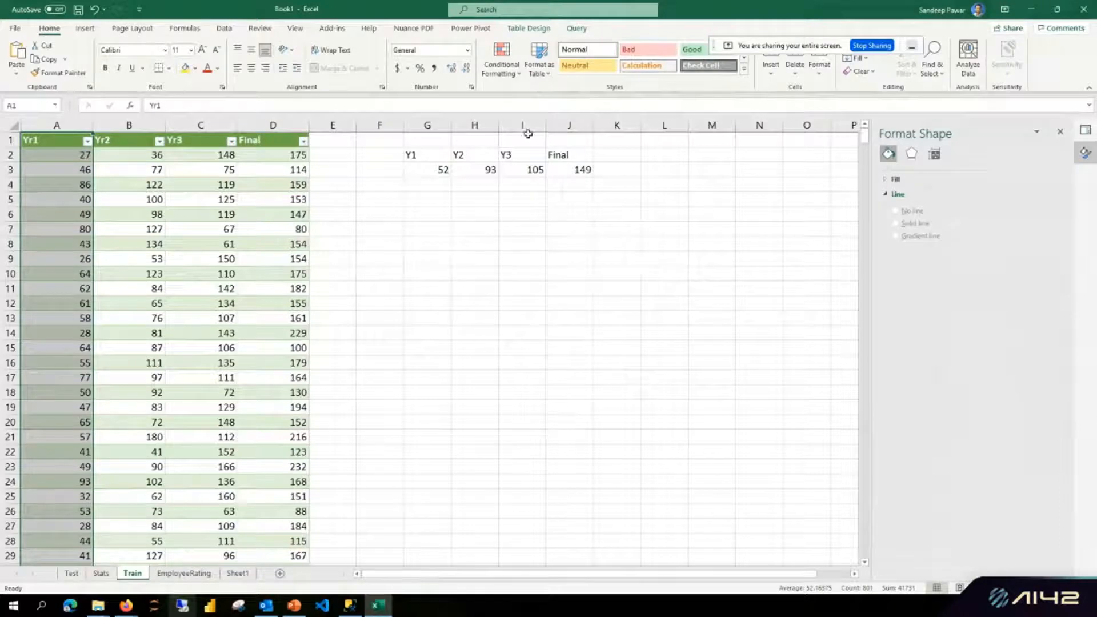
click(384, 220)
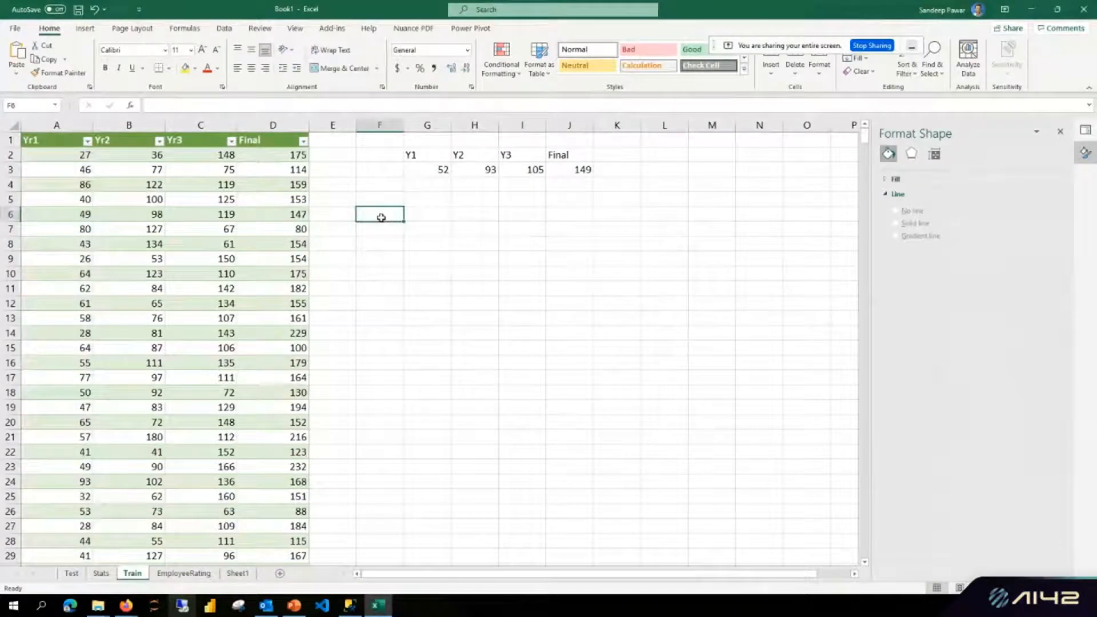
Run Analyze Data on the Yr1 to Final columns and insert the suggested Frequency of 'Yr1' chart, placing it below the averages.
click(60, 124)
drag(61, 125, 277, 126)
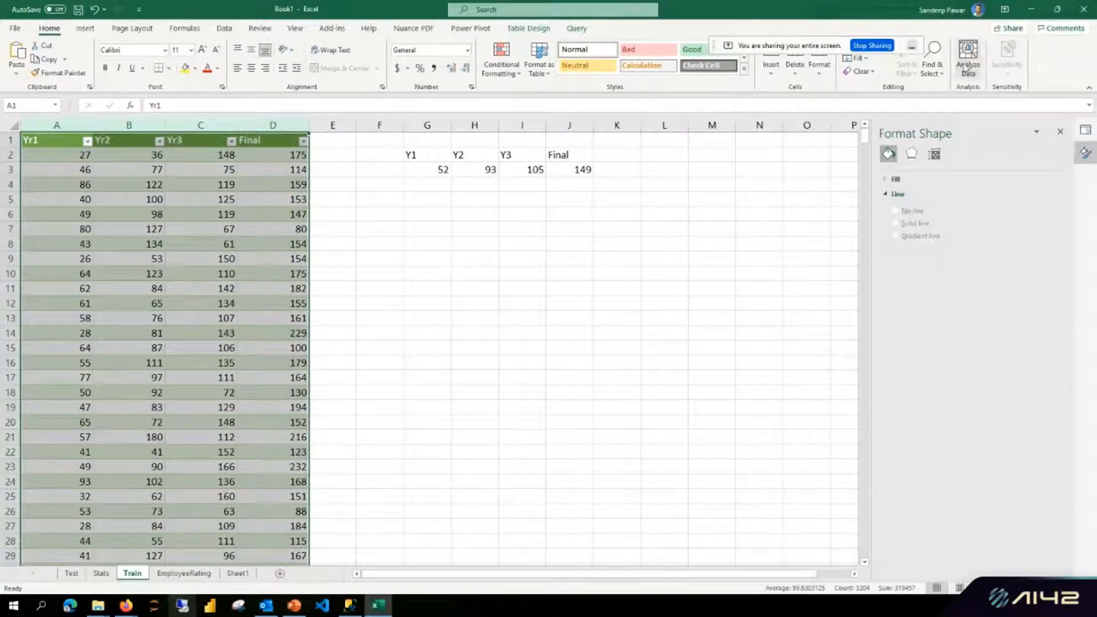
click(968, 60)
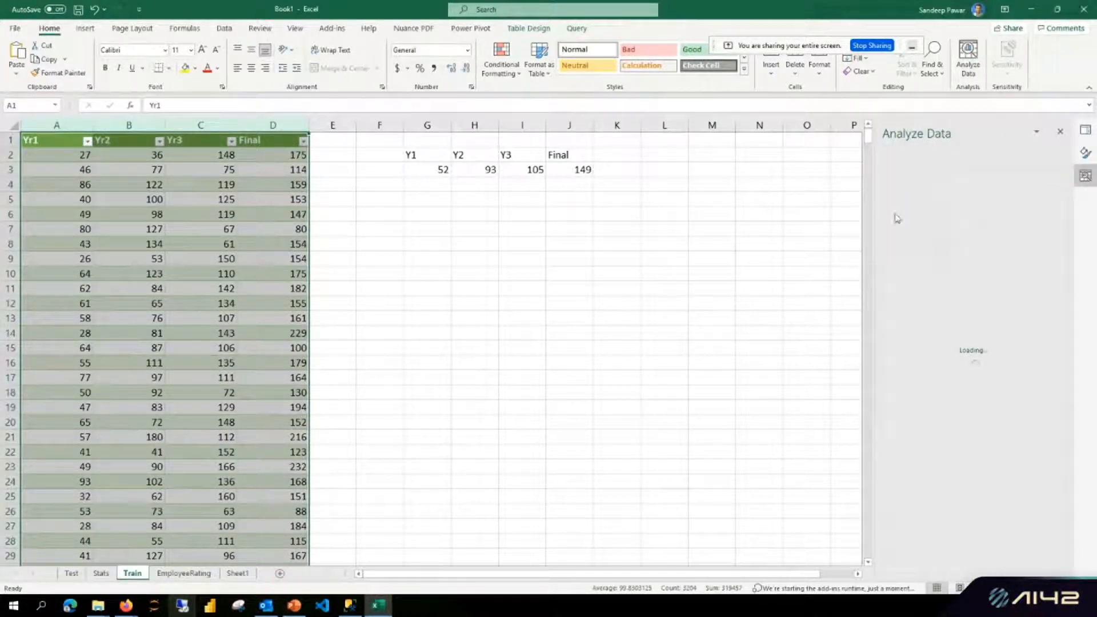
drag(795, 214, 705, 216)
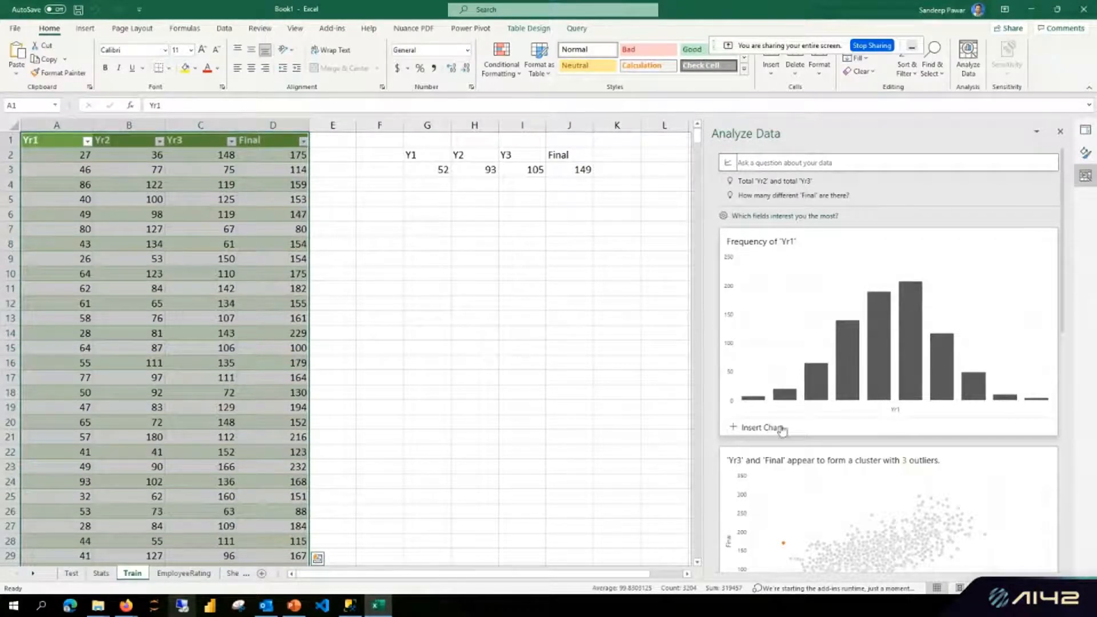
click(766, 431)
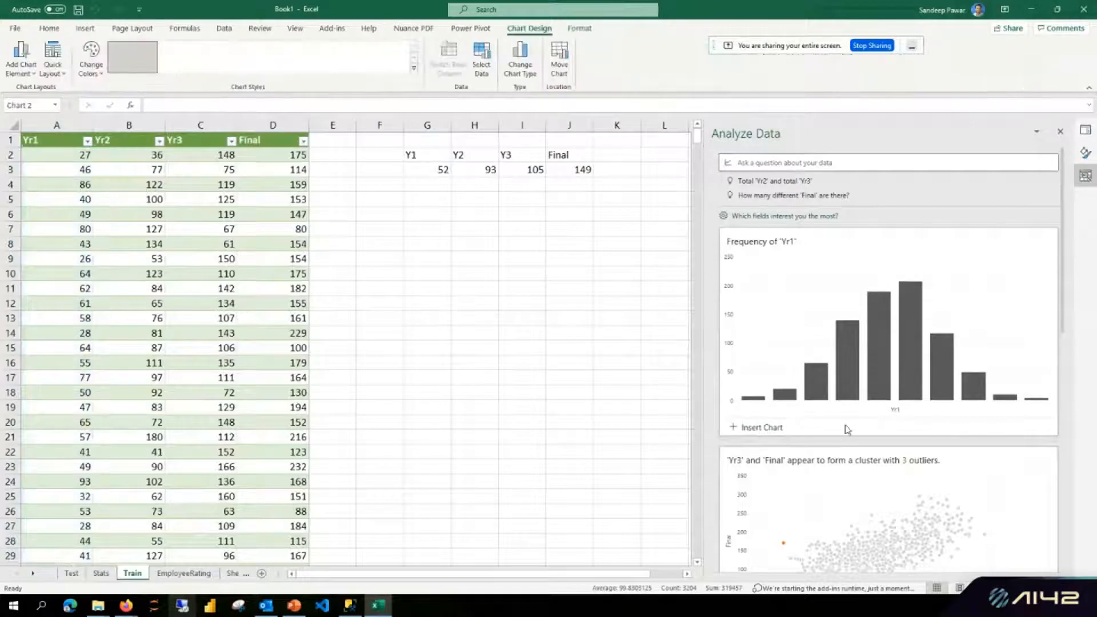
drag(513, 355, 596, 175)
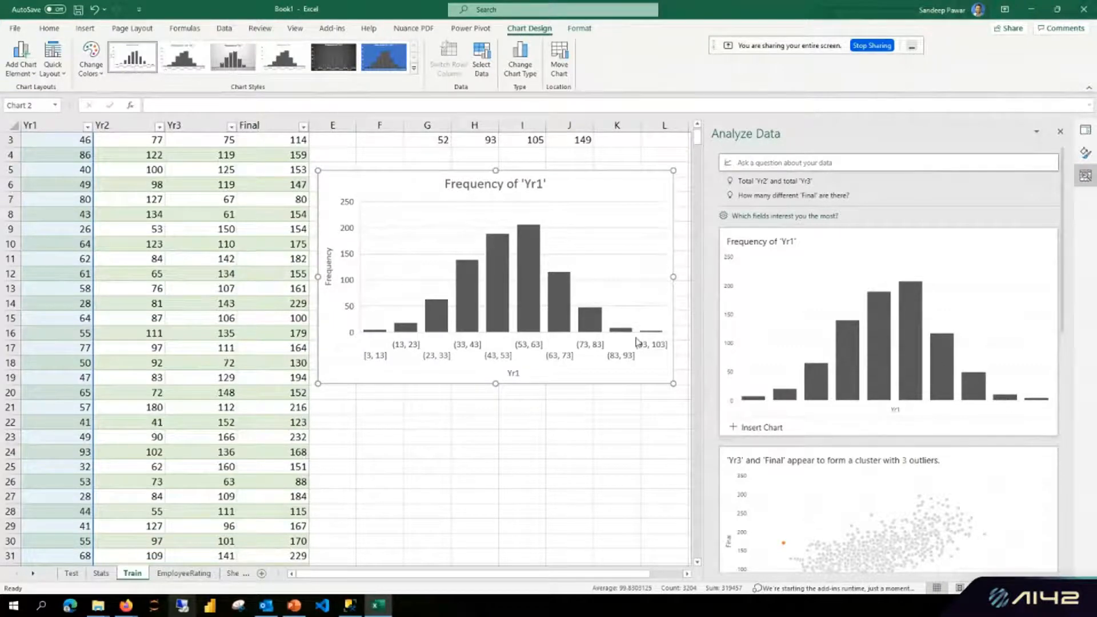
Insert the suggested chart showing 'Yr3' and 'Final' as a cluster with 3 outliers.
scroll(640, 343, down, 2)
scroll(1063, 320, down, 1)
scroll(1068, 320, down, 4)
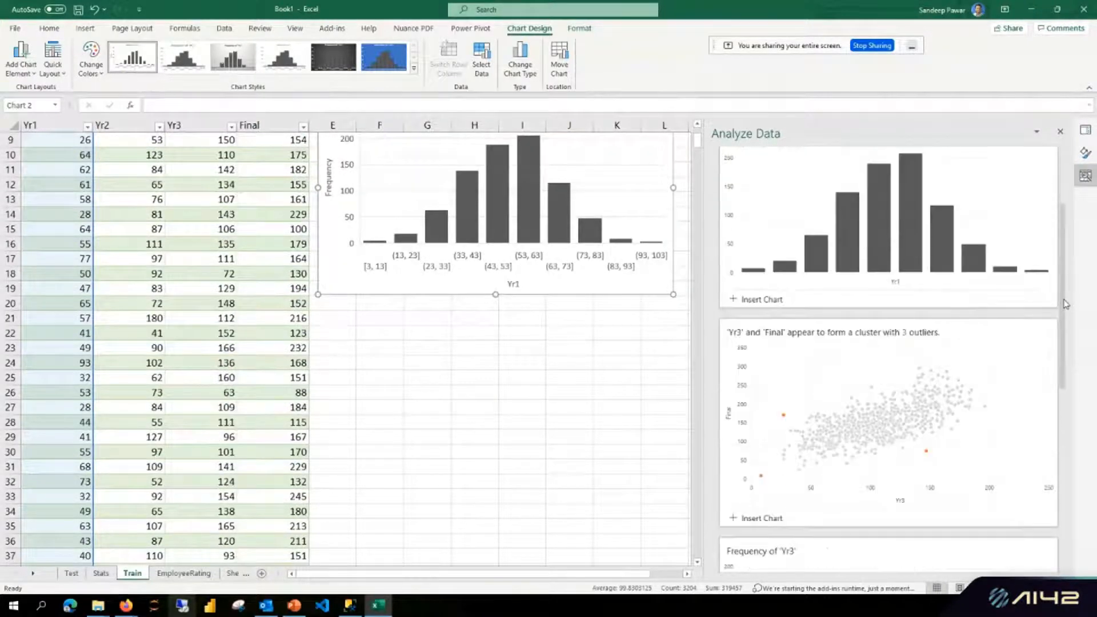
scroll(1064, 349, down, 1)
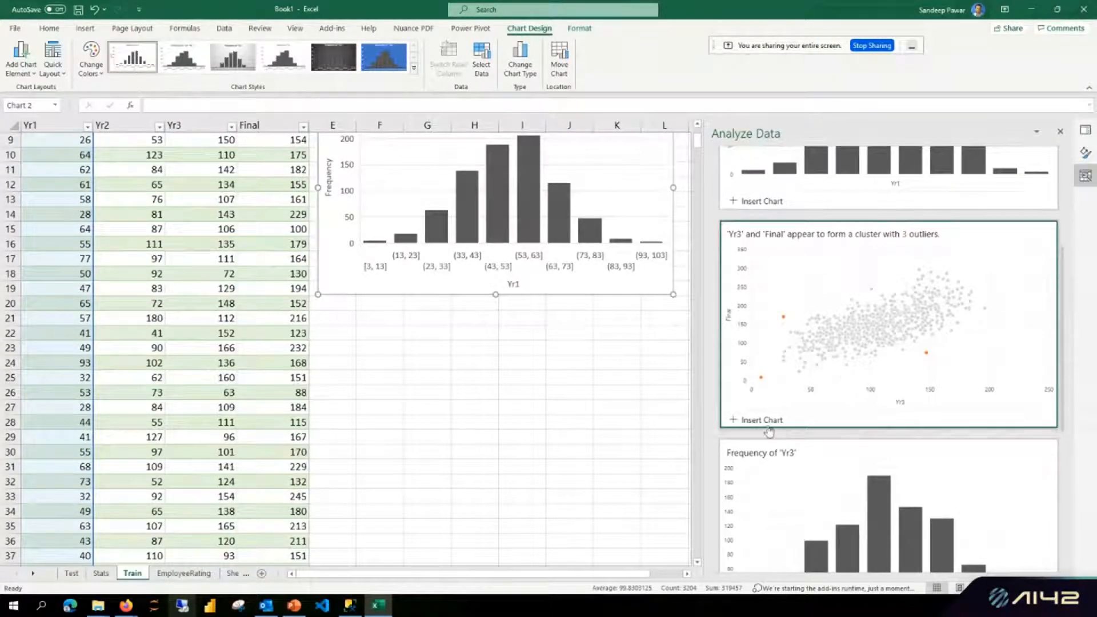
click(759, 420)
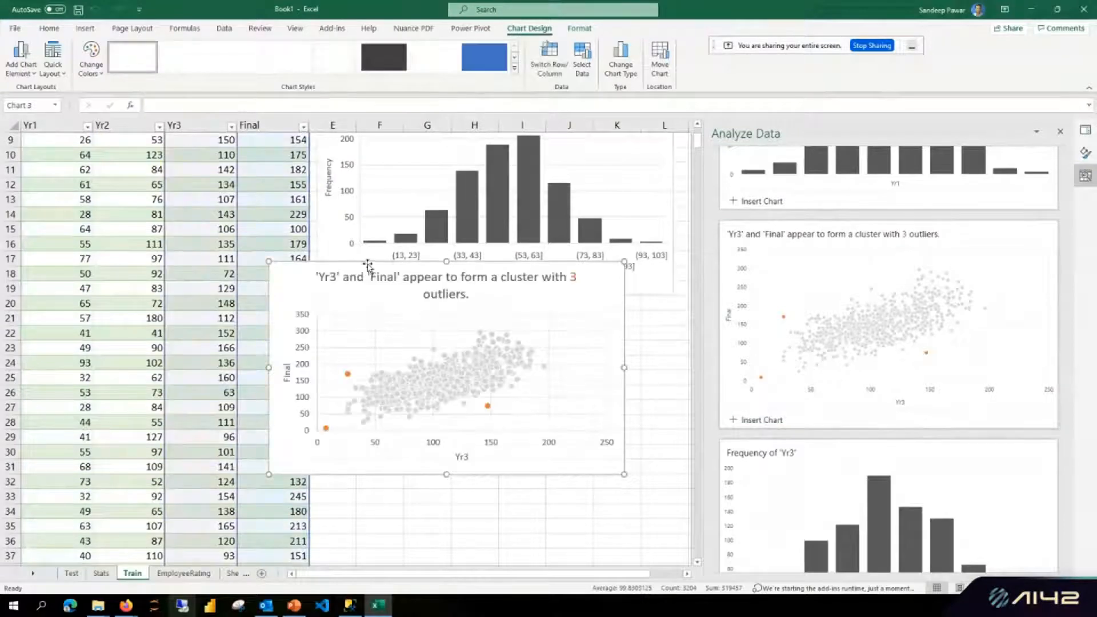
Resize the new Yr3–Final scatter chart to about the histogram's width and place it directly below the Yr1 histogram.
drag(272, 264, 316, 234)
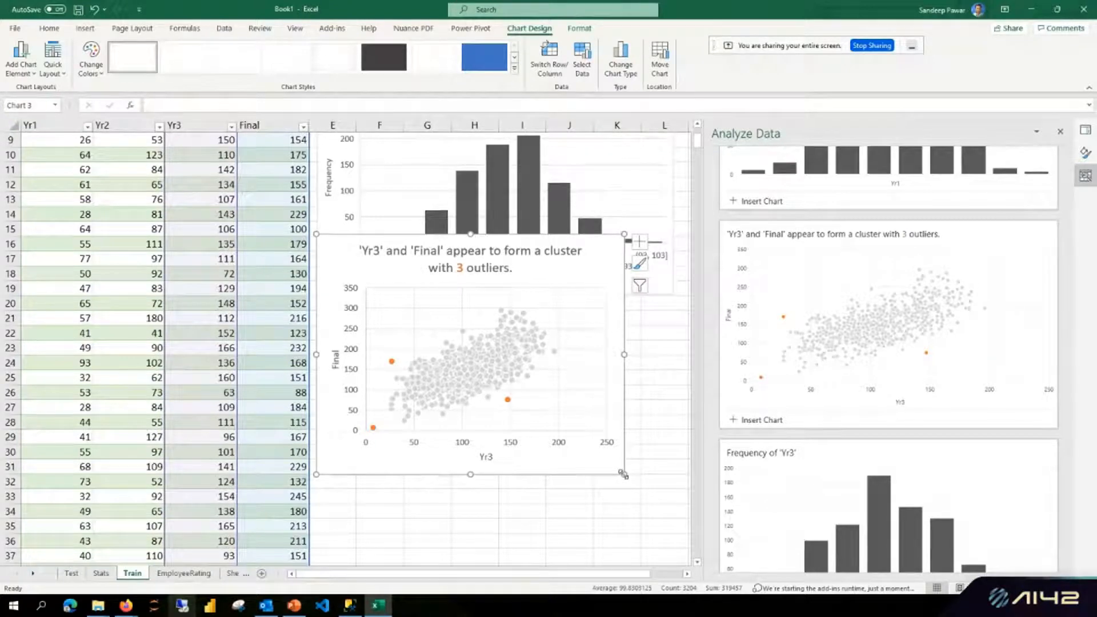
drag(623, 474, 677, 486)
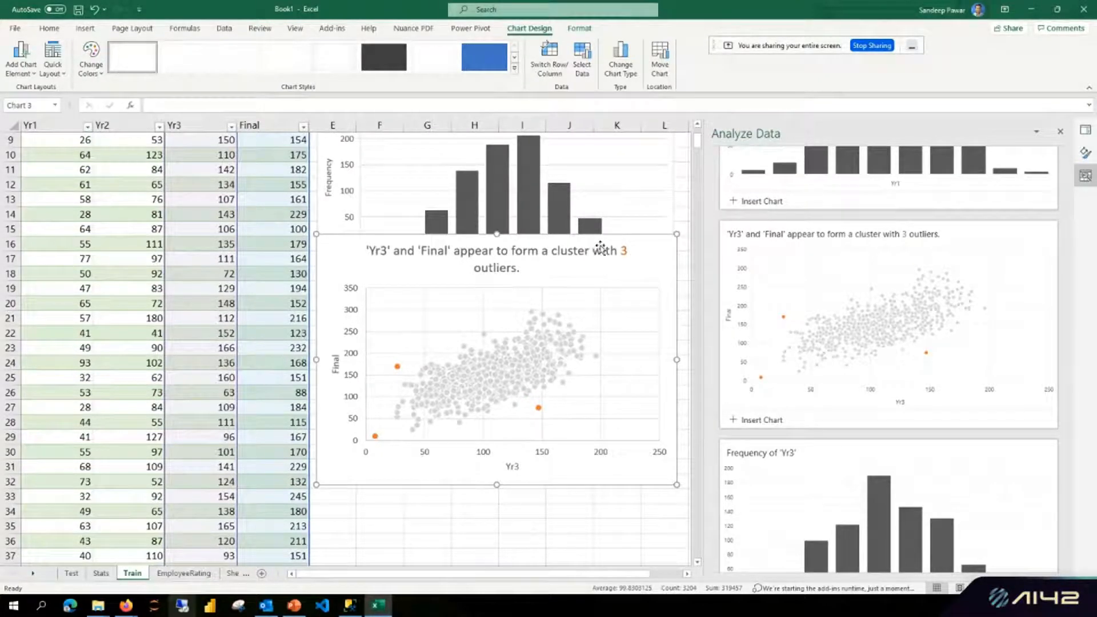
drag(603, 242, 603, 311)
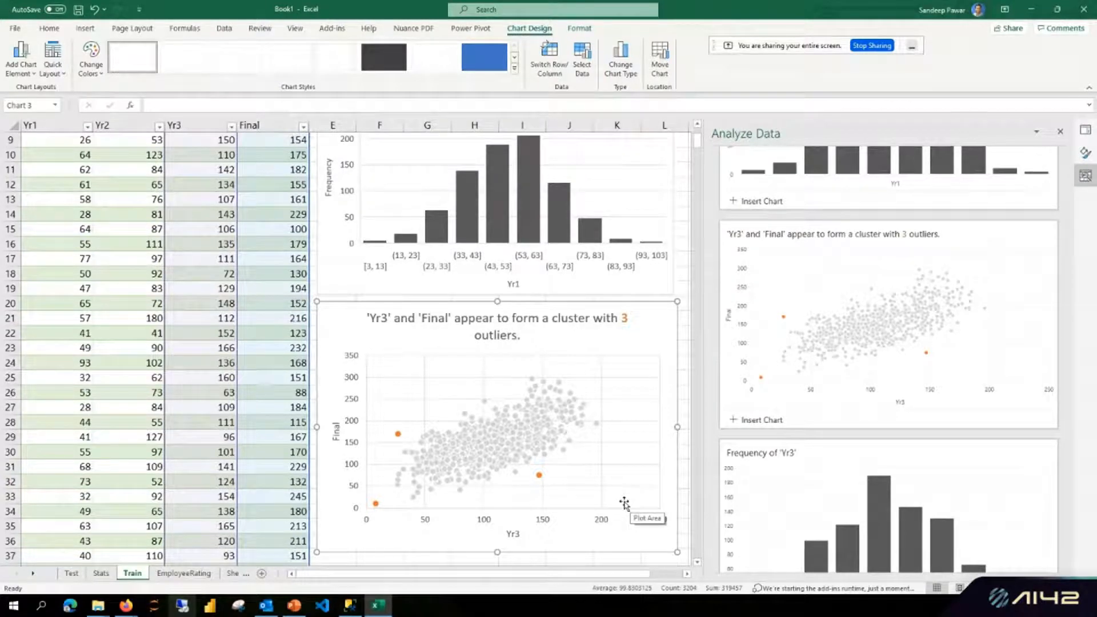
Add a linear trendline to the main Final series in the Yr3–Final scatter chart.
right_click(488, 449)
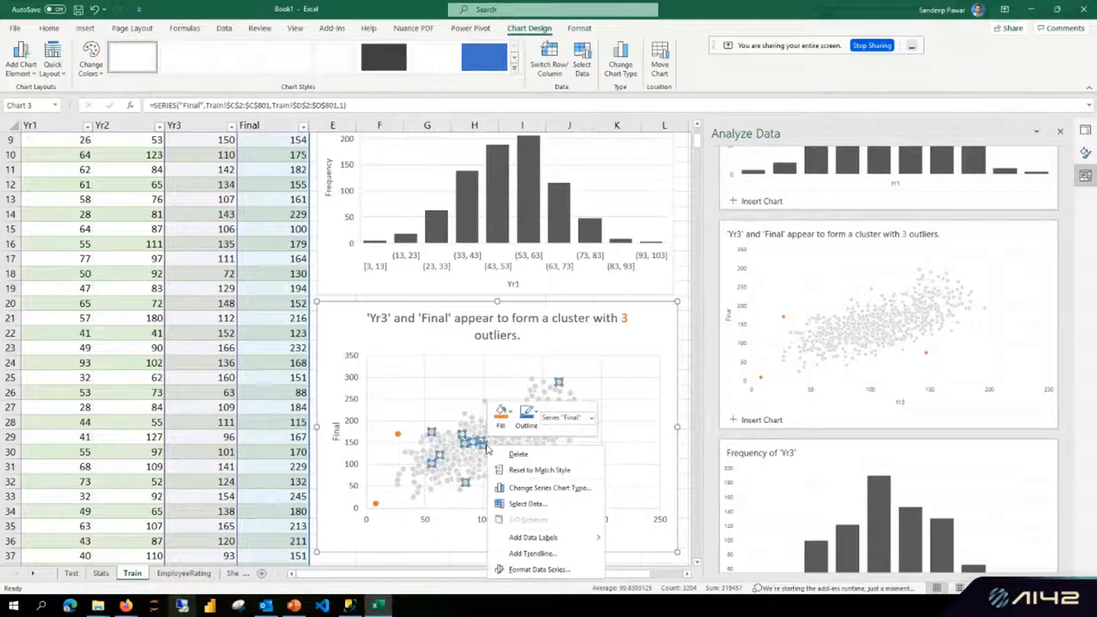
click(533, 554)
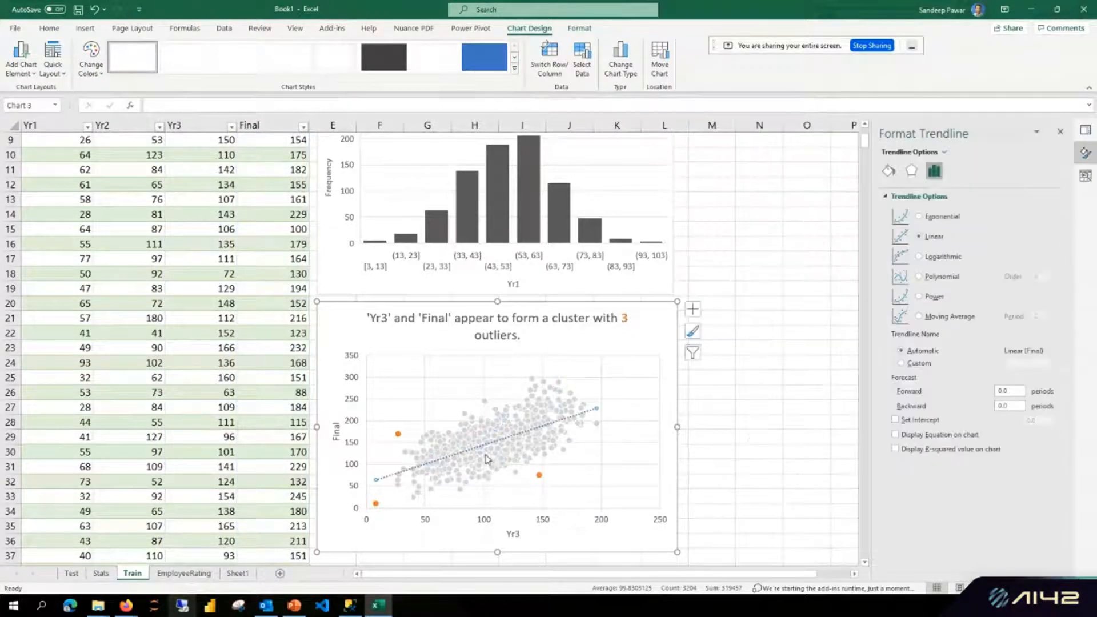
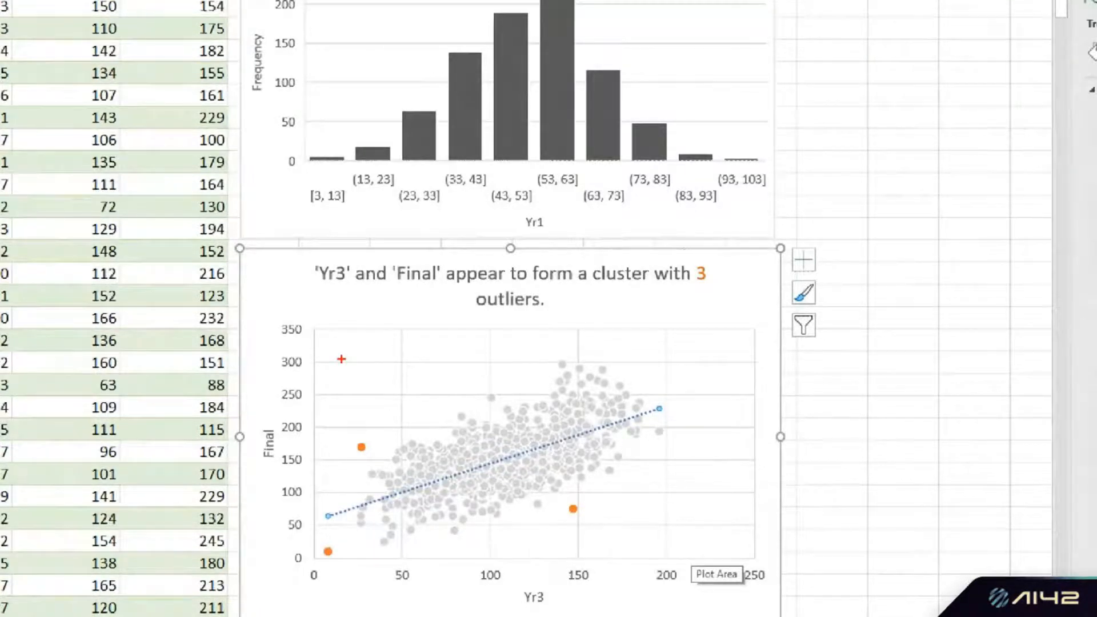
drag(322, 348, 707, 517)
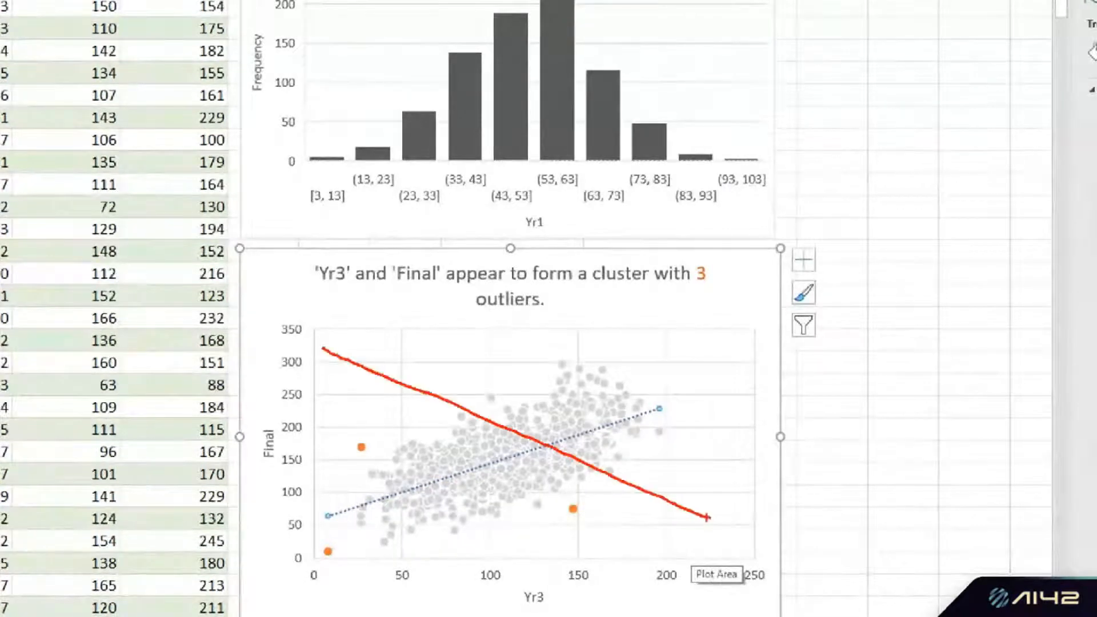
key(Escape)
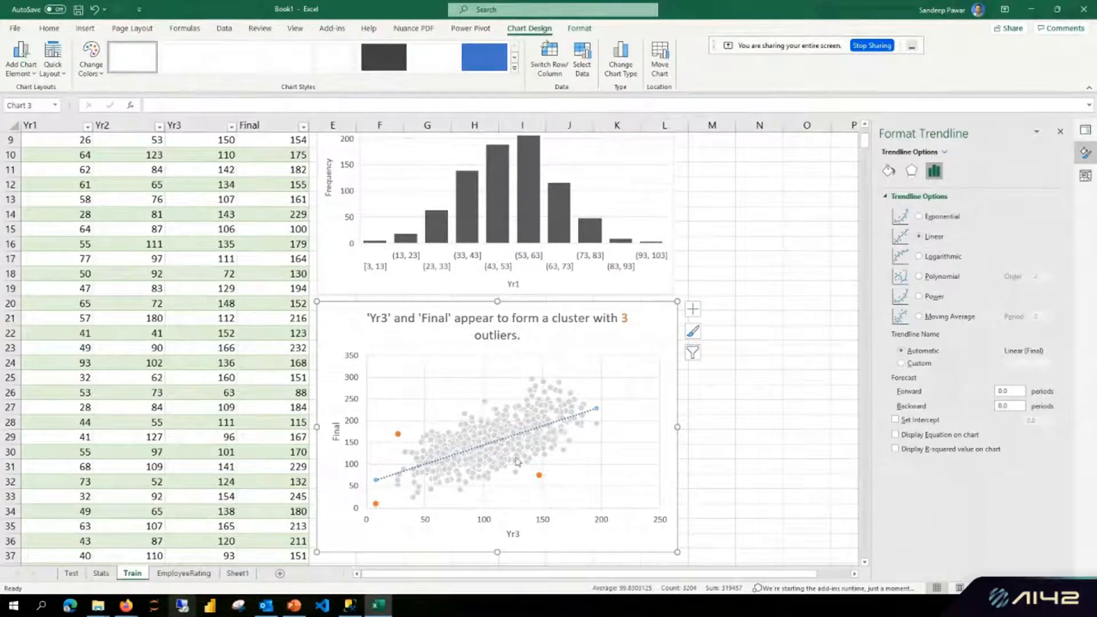
Reduce the height of the Yr3–Final scatter chart by lowering its upper edge, leaving a gap below the histogram.
click(652, 314)
drag(317, 302, 315, 319)
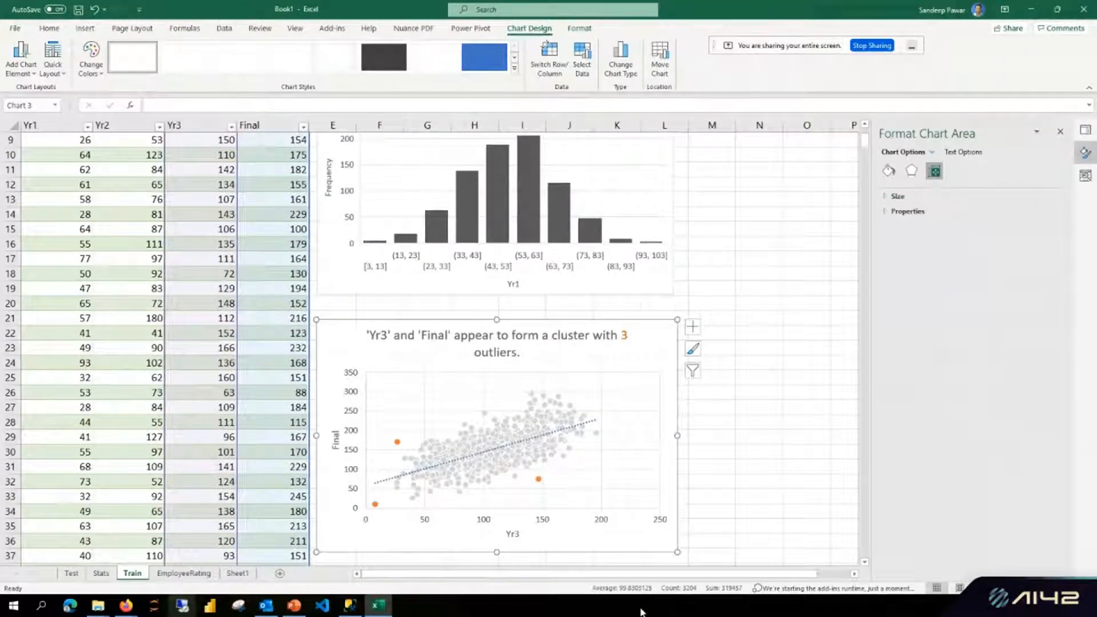
click(819, 220)
click(666, 338)
Select the Yr1 to Final table data without its header row and run Analyze Data on it.
click(50, 28)
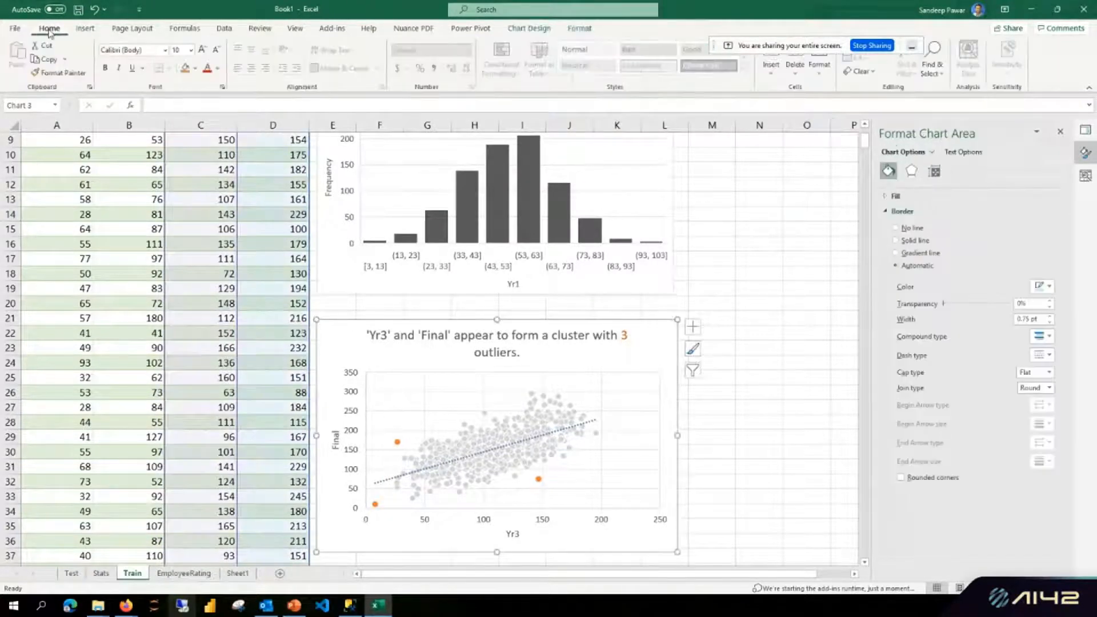
click(119, 129)
drag(77, 125, 262, 125)
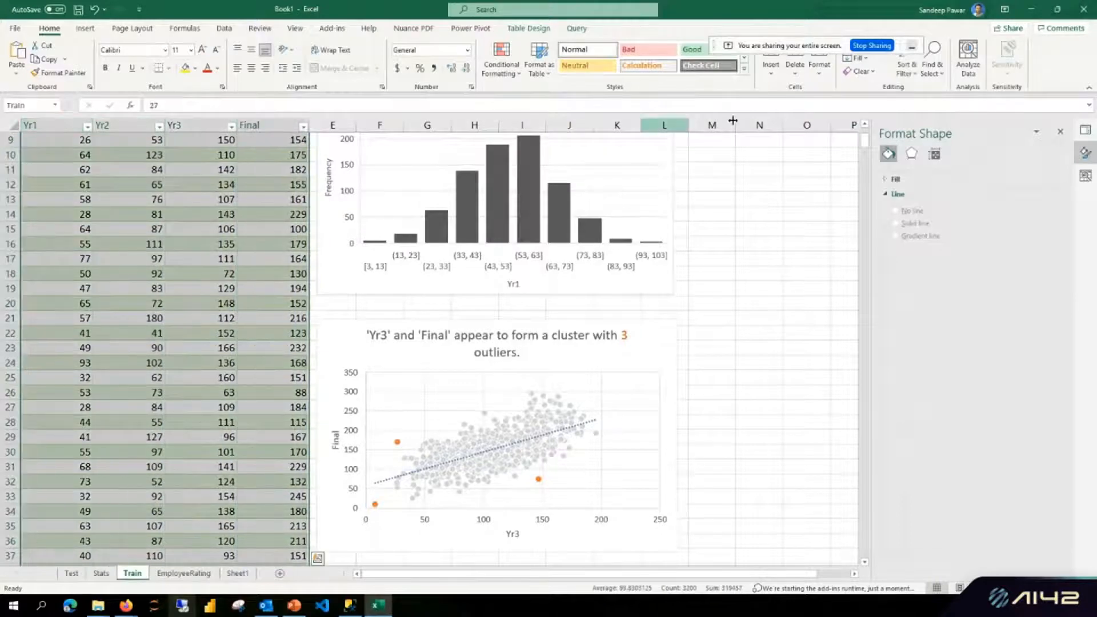
click(968, 57)
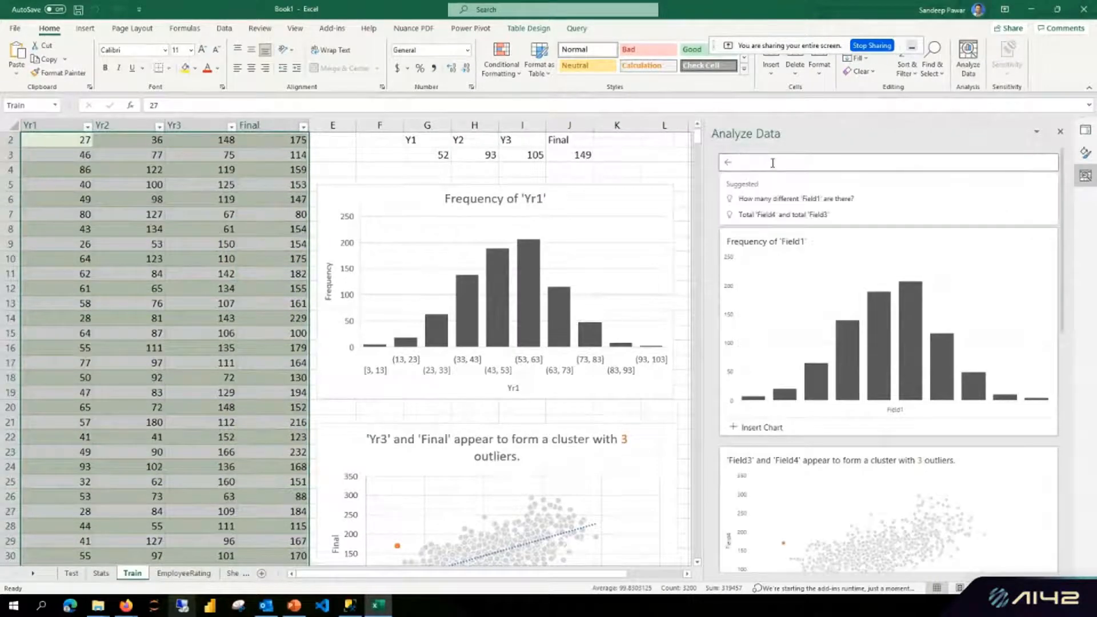
Try asking Analyze Data for "'Final' by 'Yr2' as scatter plot", and clear the question.
text(Y)
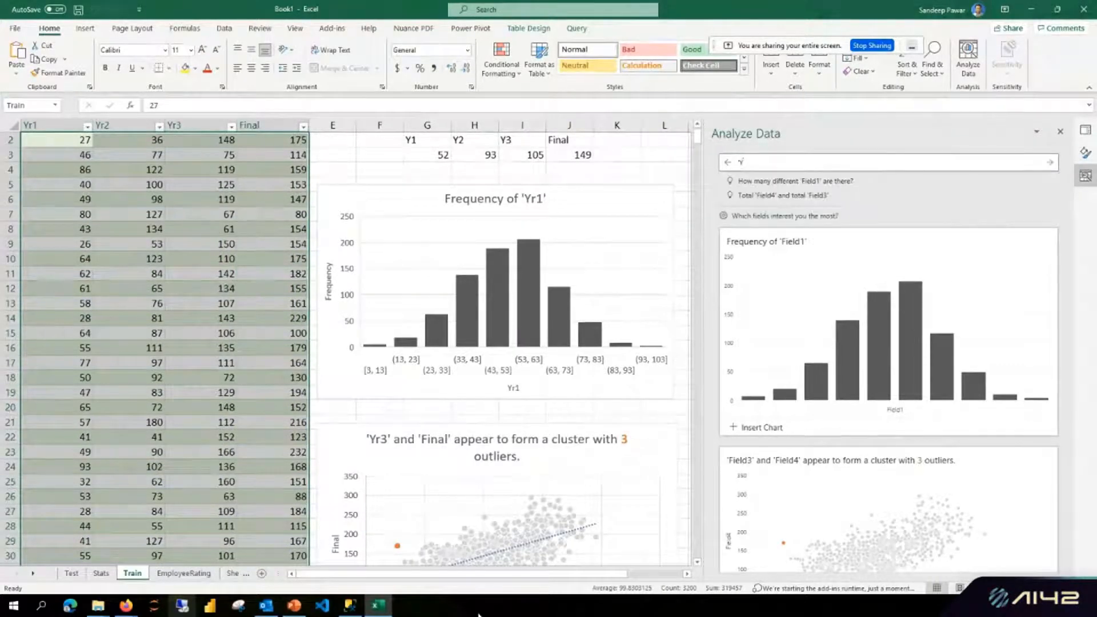
key(BackSpace)
text('final)
key(BackSpace)
key(BackSpace)
text(Final' v)
text(y 'Y)
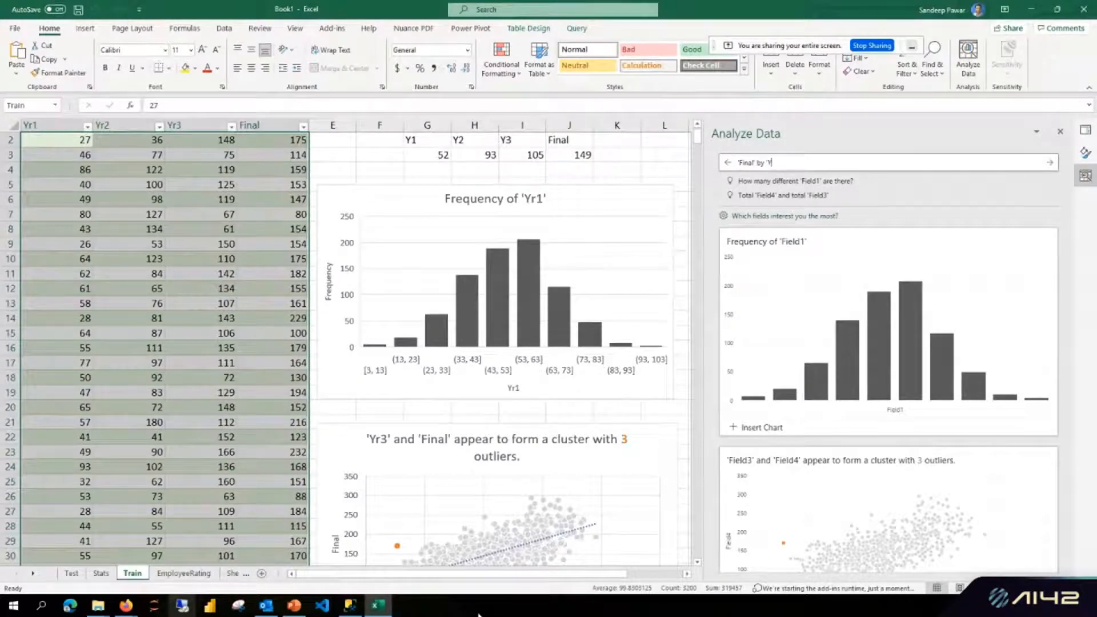
text(r2  as scatter plpto)
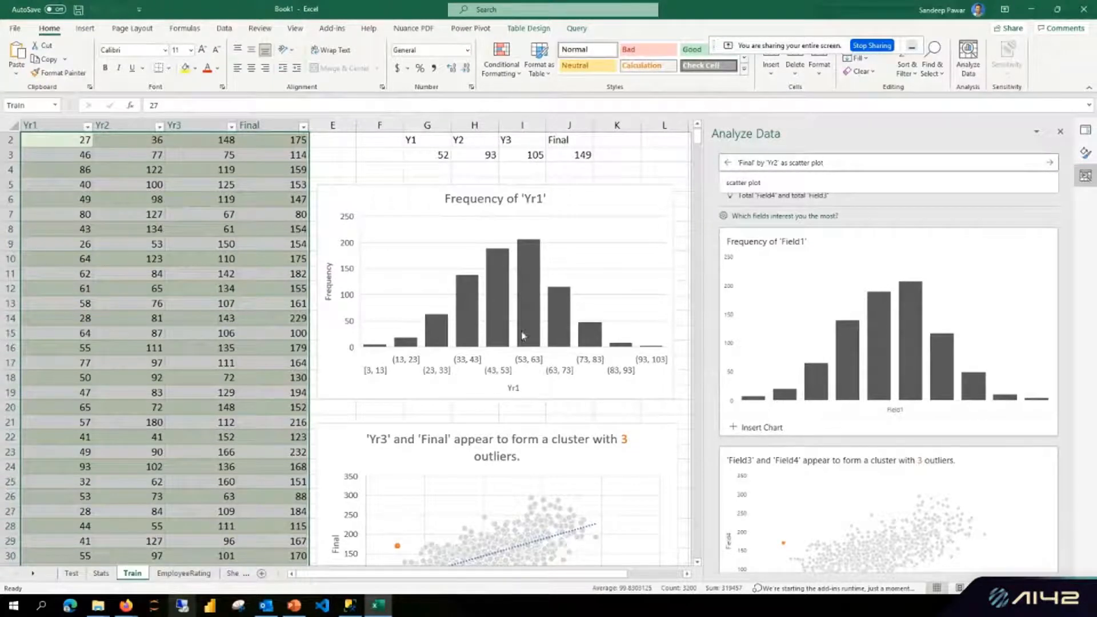
click(746, 183)
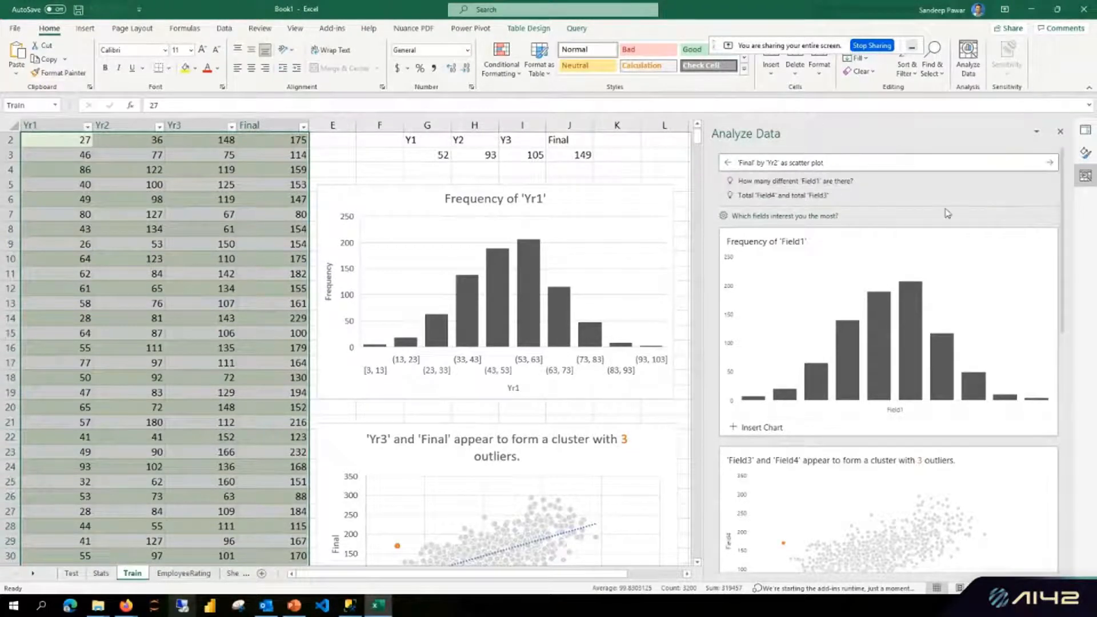
click(1049, 163)
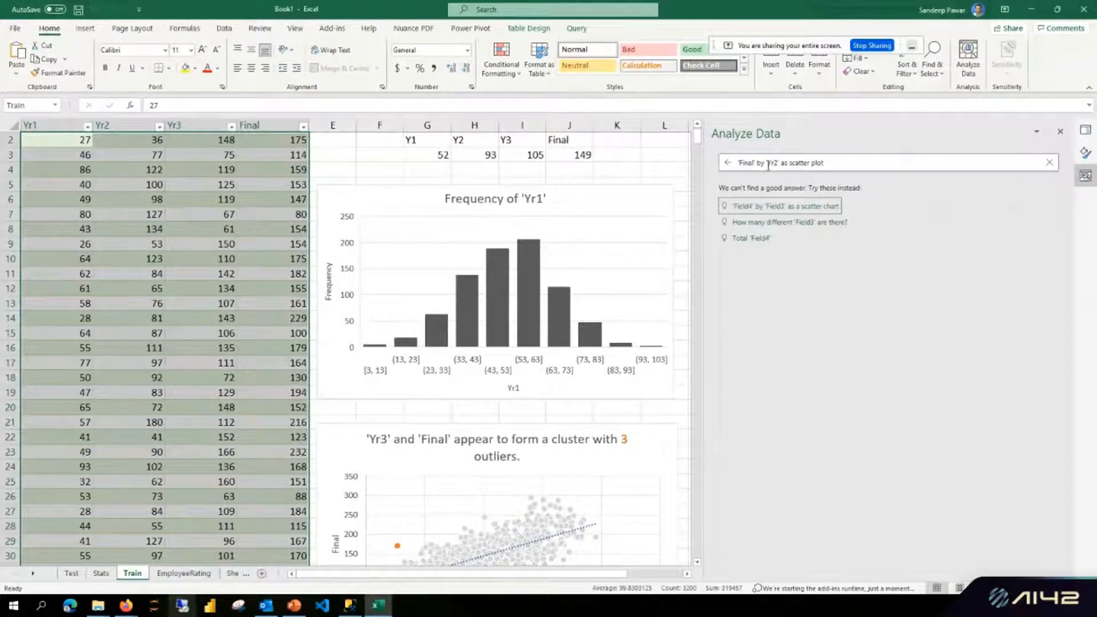
click(1049, 163)
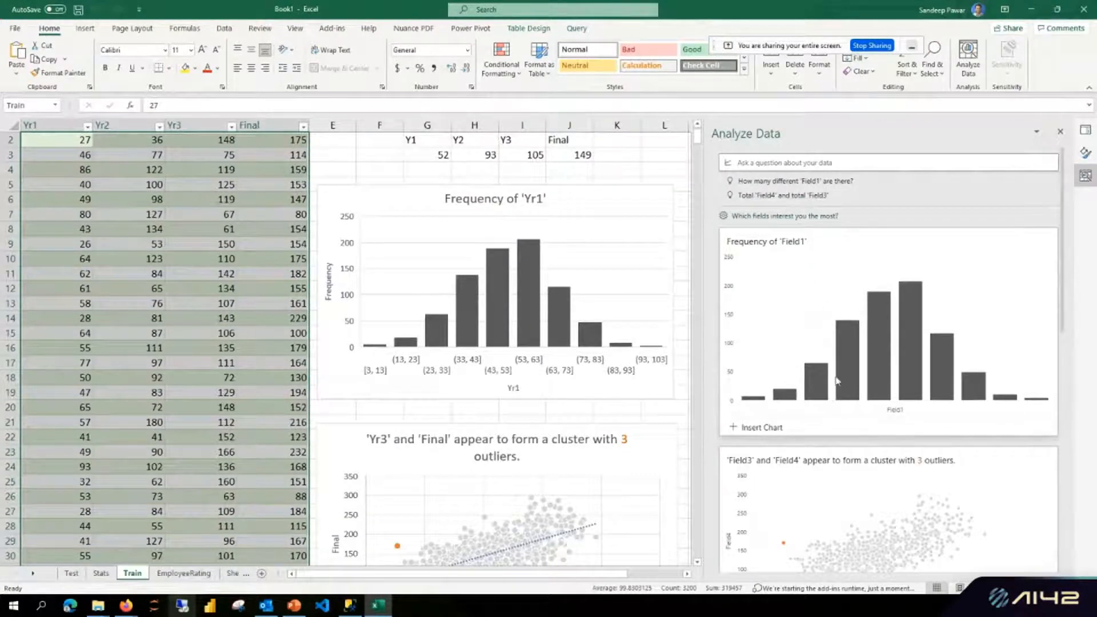
Select columns A to D including the header row and rerun Analyze Data on them.
scroll(844, 461, down, 1)
scroll(844, 460, up, 1)
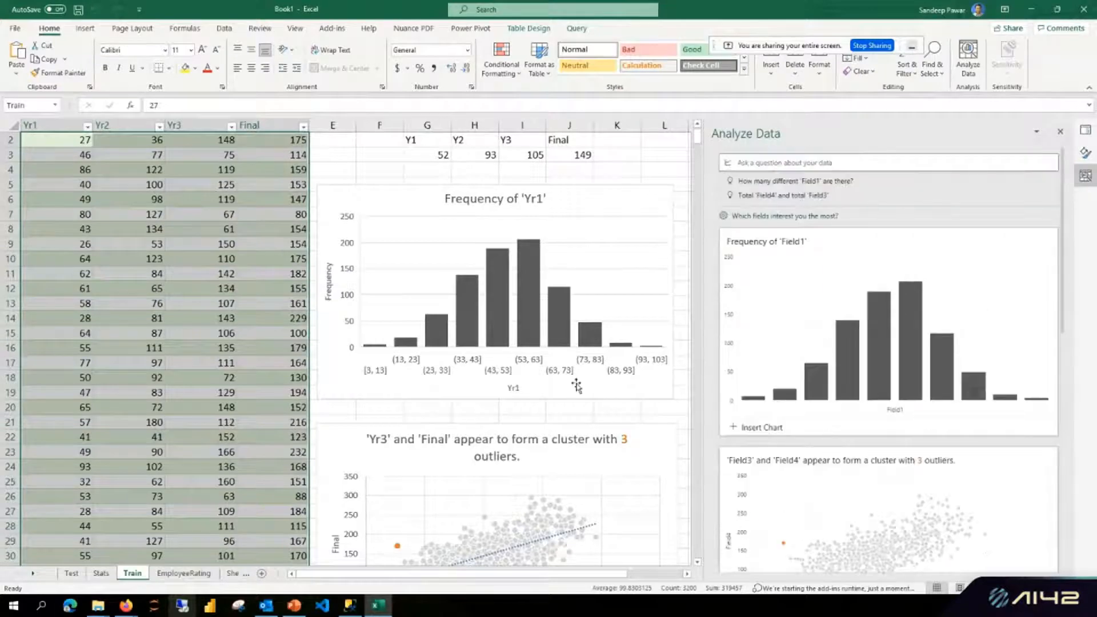
click(160, 217)
scroll(166, 225, up, 1)
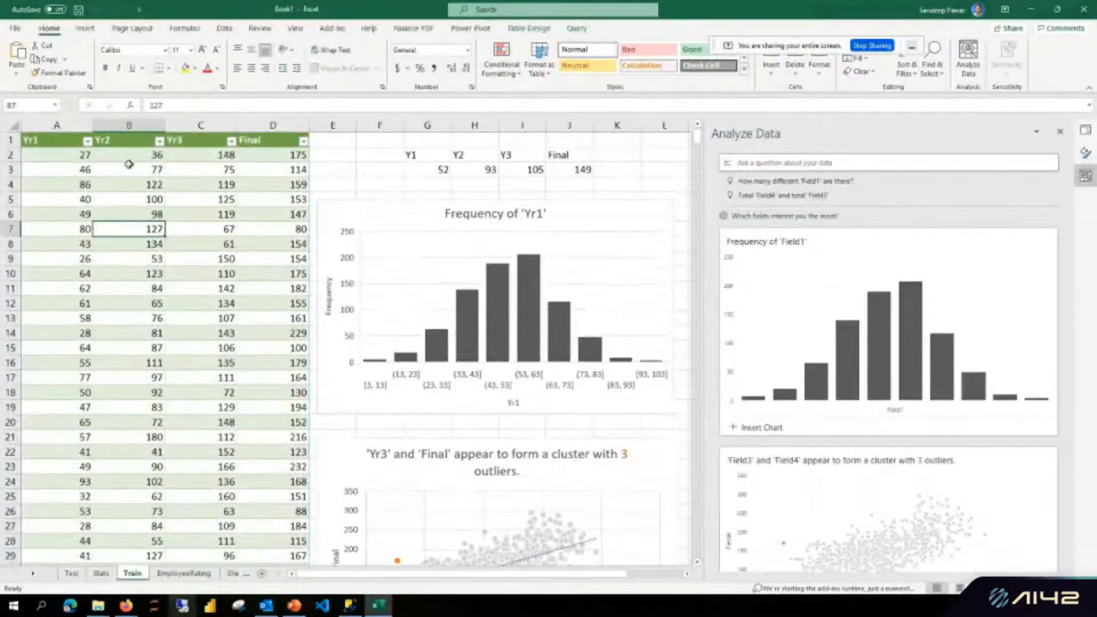
scroll(128, 164, down, 1)
scroll(130, 166, up, 1)
drag(57, 125, 275, 125)
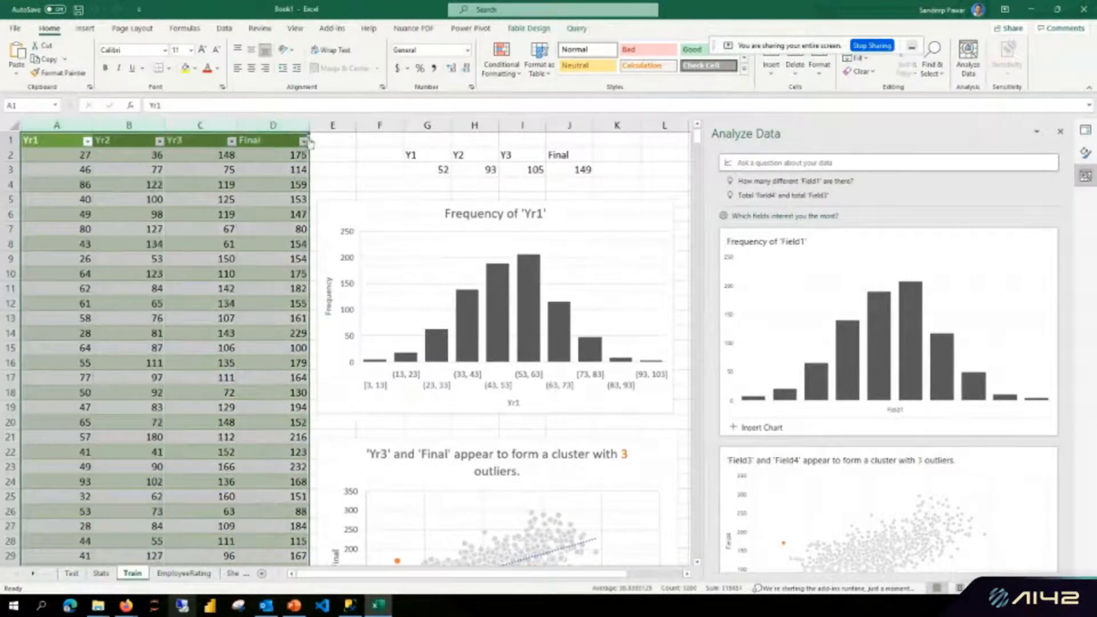
click(1061, 133)
click(968, 57)
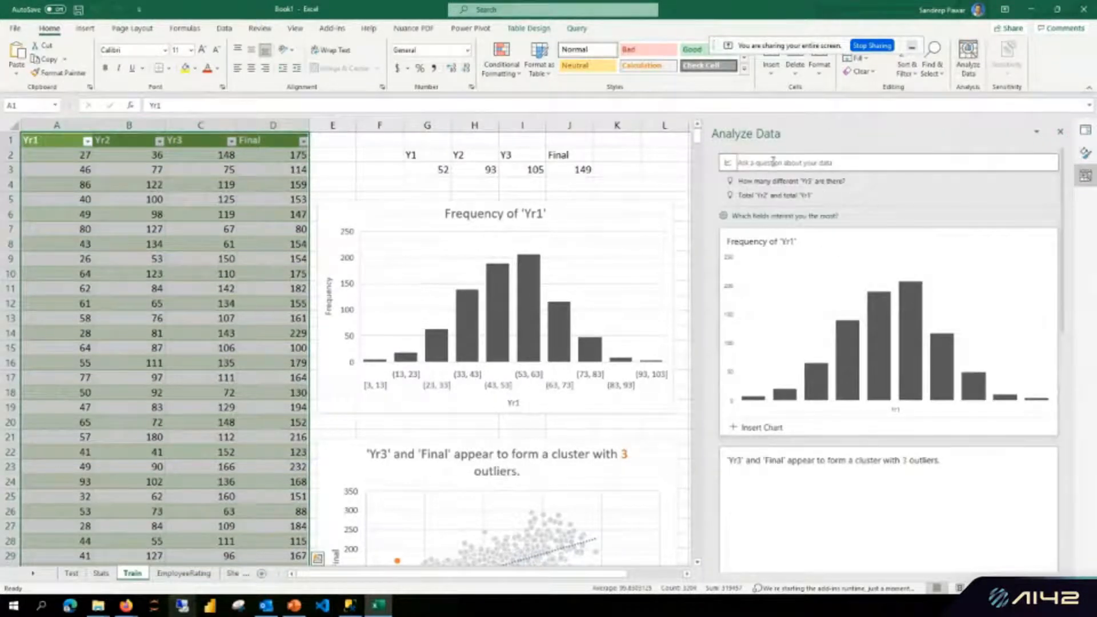
Ask Analyze Data for "'Final' By 'Yr2' as scatter plot".
click(773, 162)
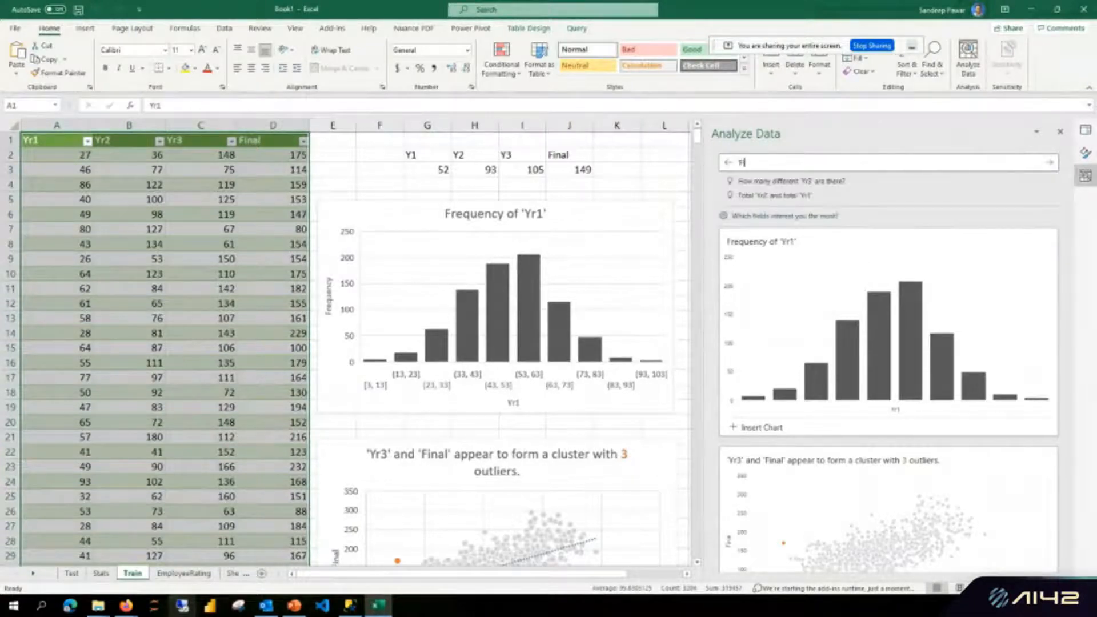
text(Final' By 'Yr2' as scatter plot)
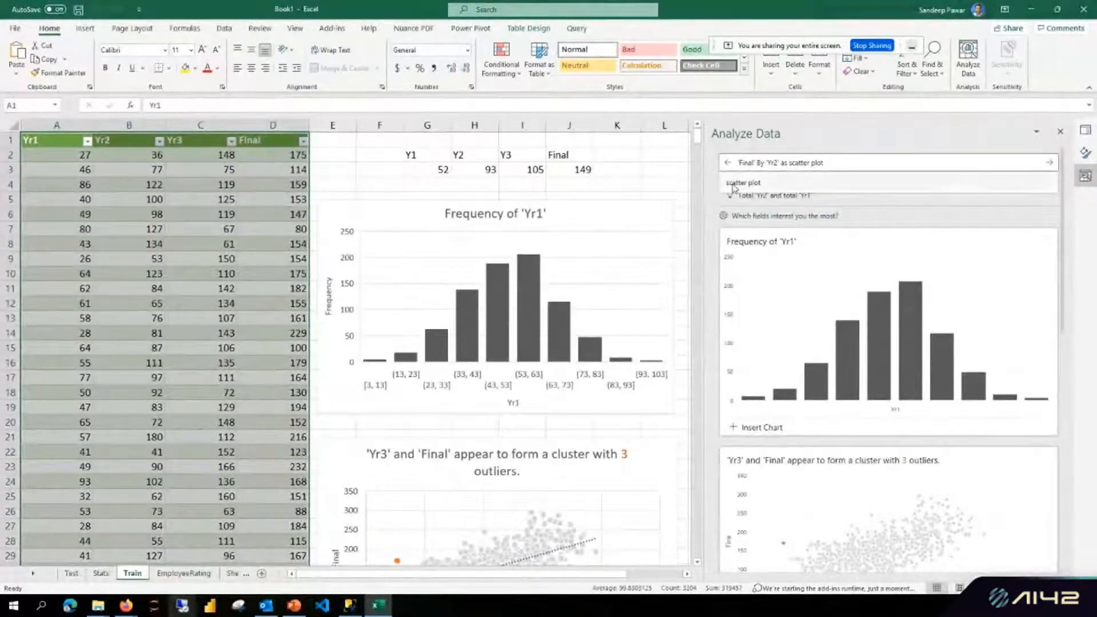
click(734, 184)
click(1052, 163)
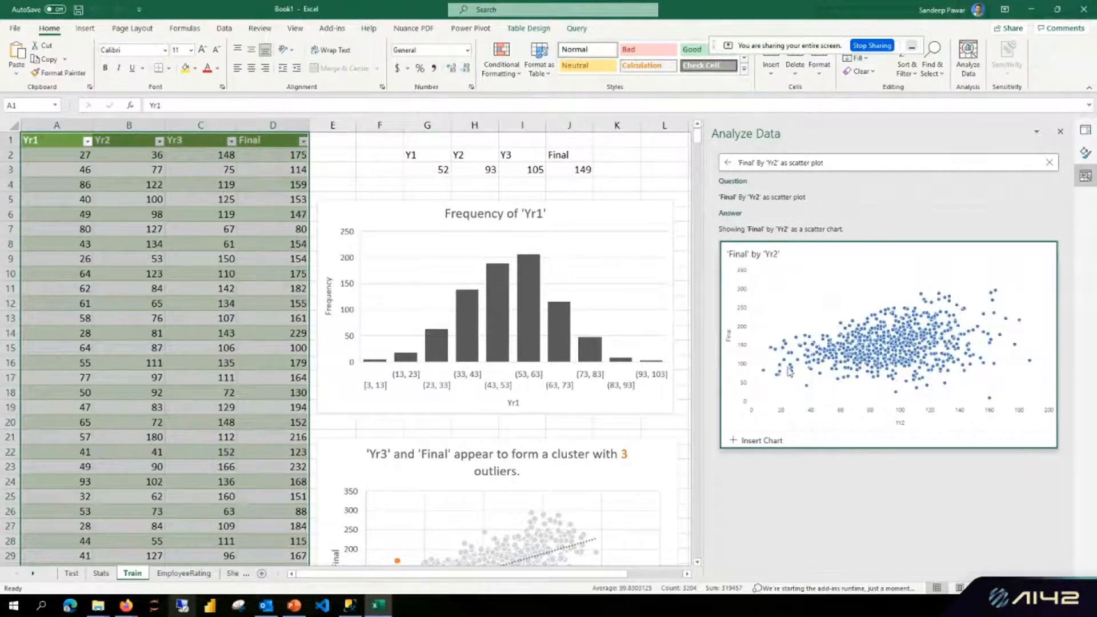
Insert the 'Final' by 'Yr2' scatter chart, place it over the Yr1 histogram, and enlarge it slightly.
click(763, 442)
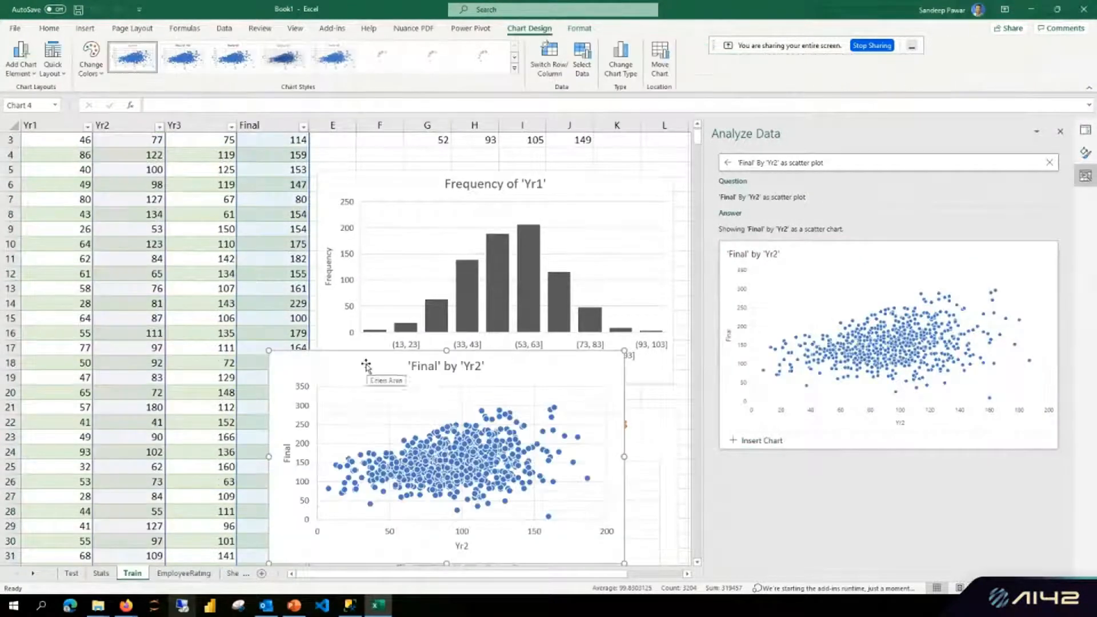
drag(366, 366, 404, 193)
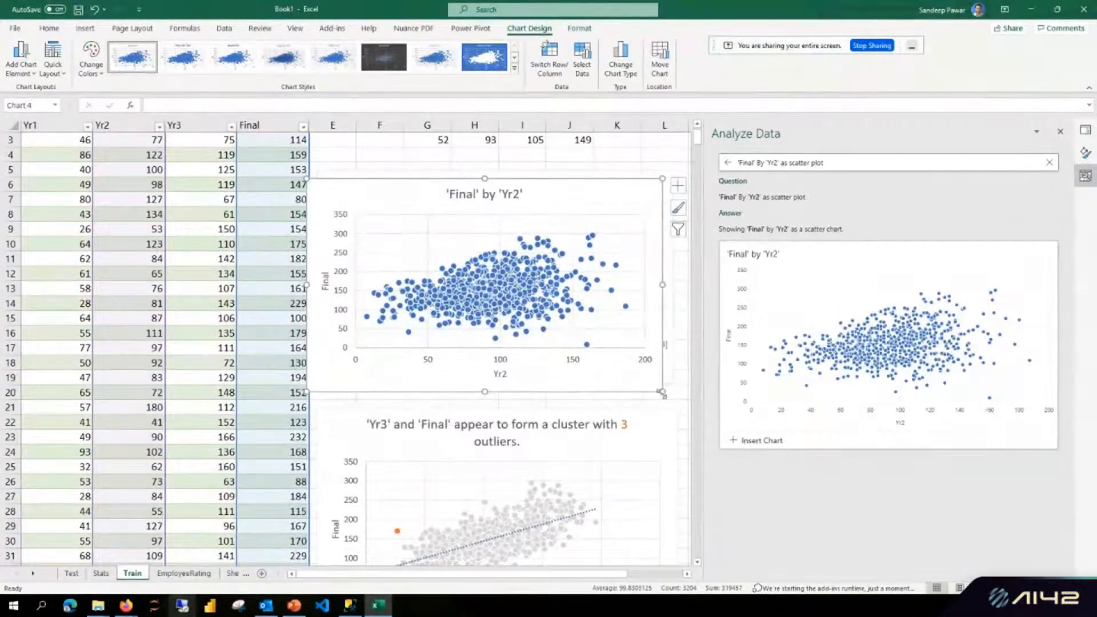
mouse_move(662, 393)
mouse_down()
mouse_move(678, 440)
mouse_move(678, 371)
mouse_move(668, 395)
mouse_up()
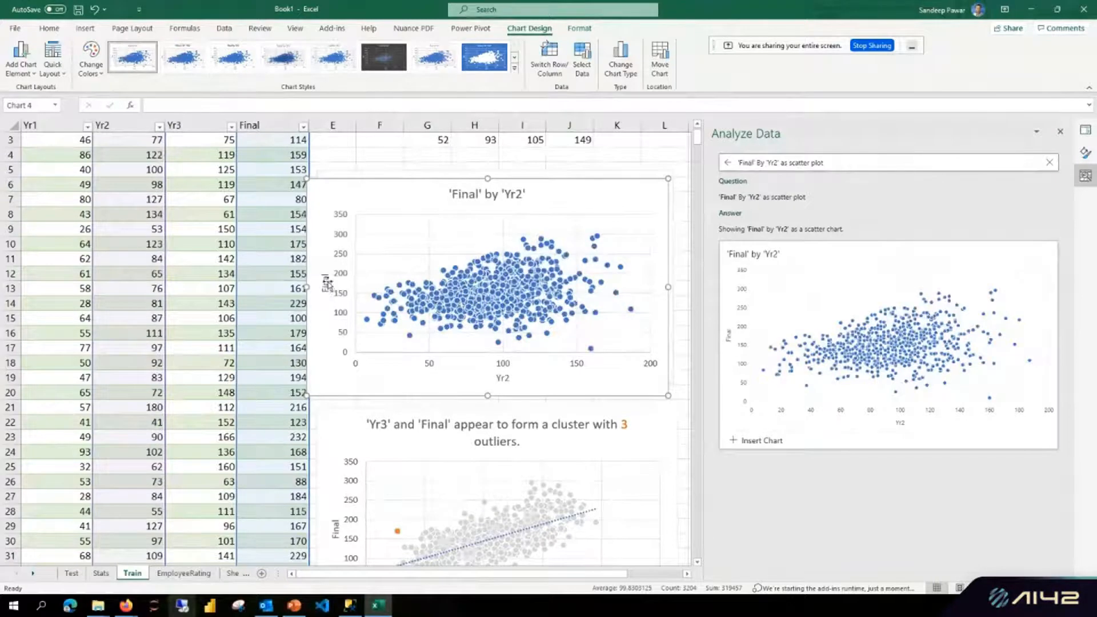
Add a linear trendline to the data series in the 'Final' by 'Yr2' scatter chart.
right_click(455, 304)
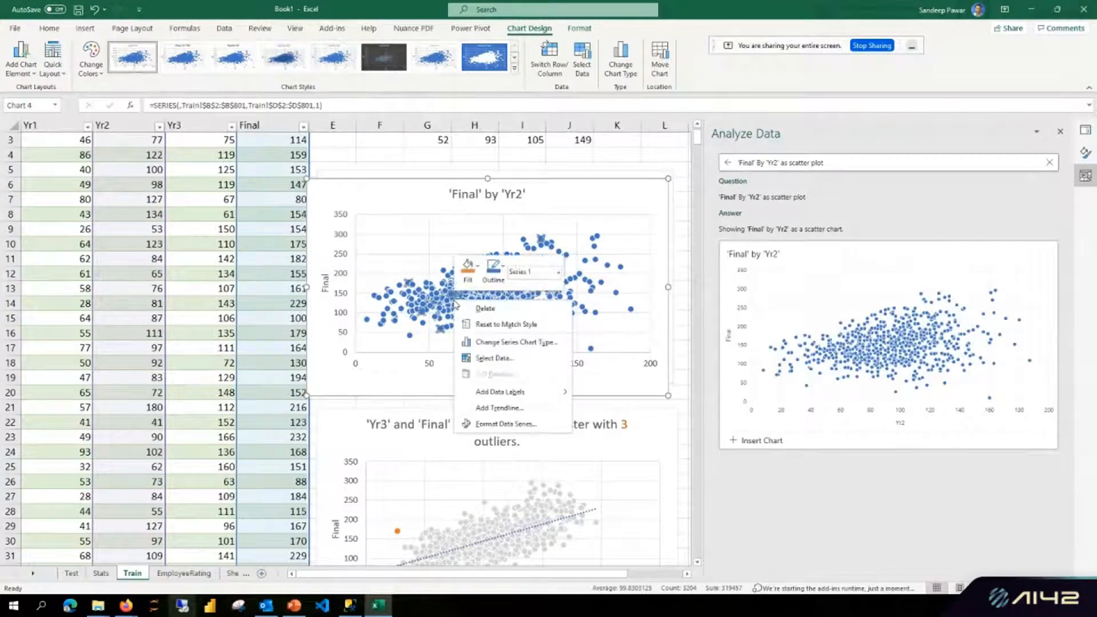
click(501, 407)
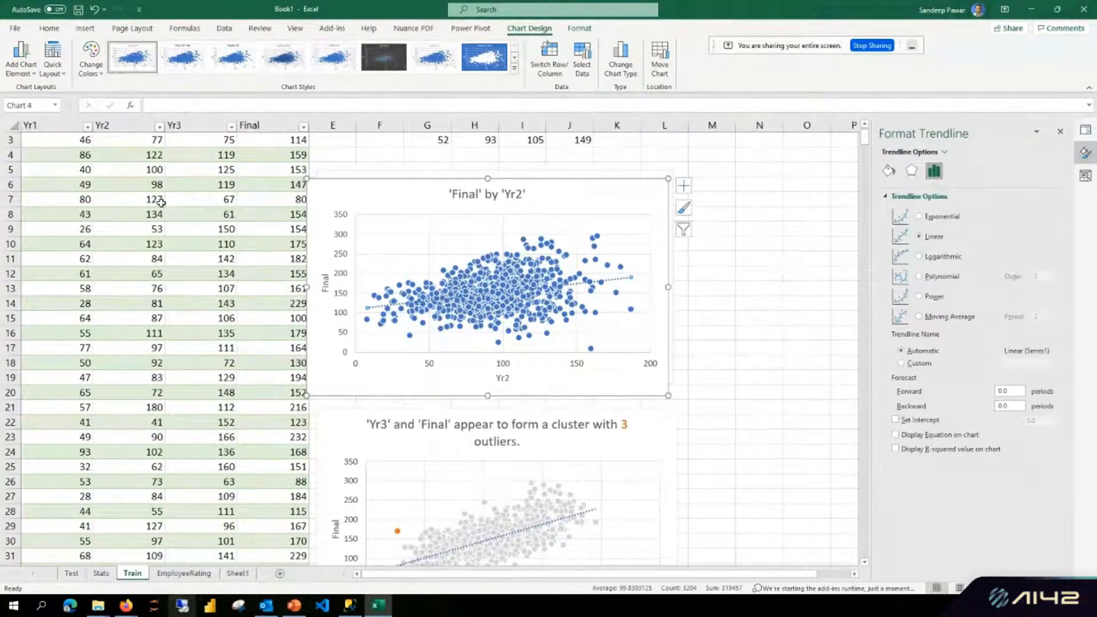
scroll(163, 200, up, 1)
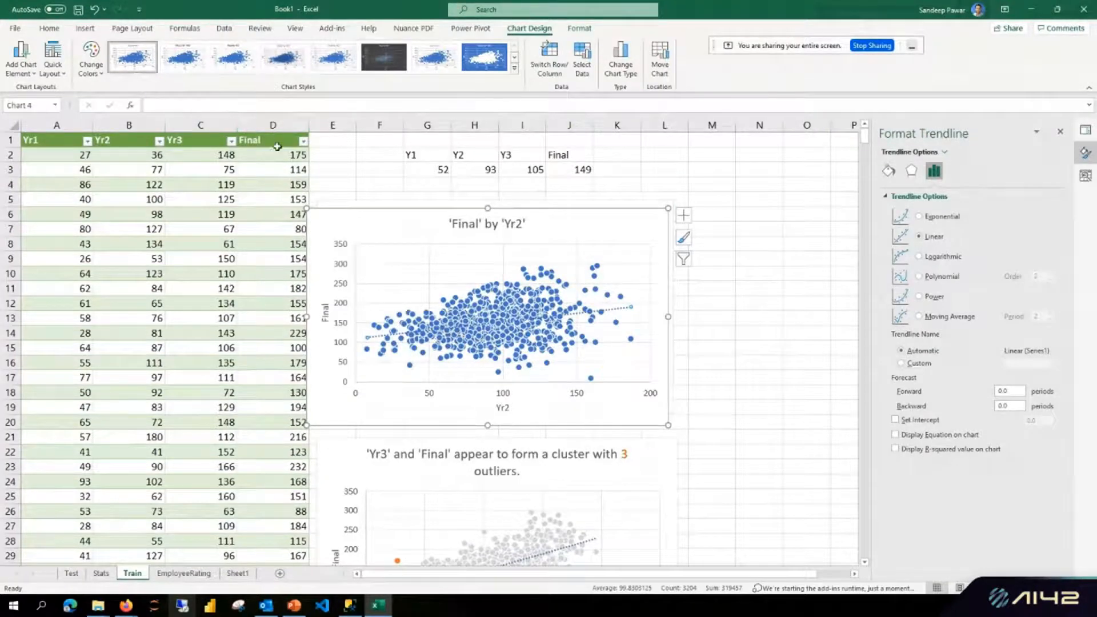
click(561, 214)
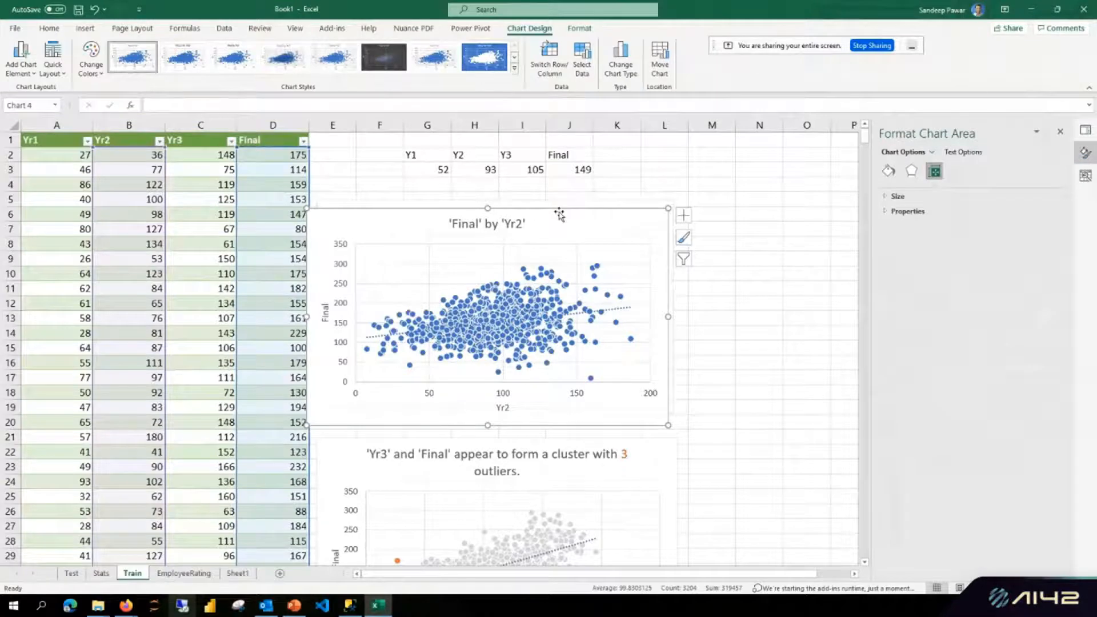
Delete the 'Final' by 'Yr2' scatter chart that covers the Yr1 histogram.
key(Delete)
click(742, 285)
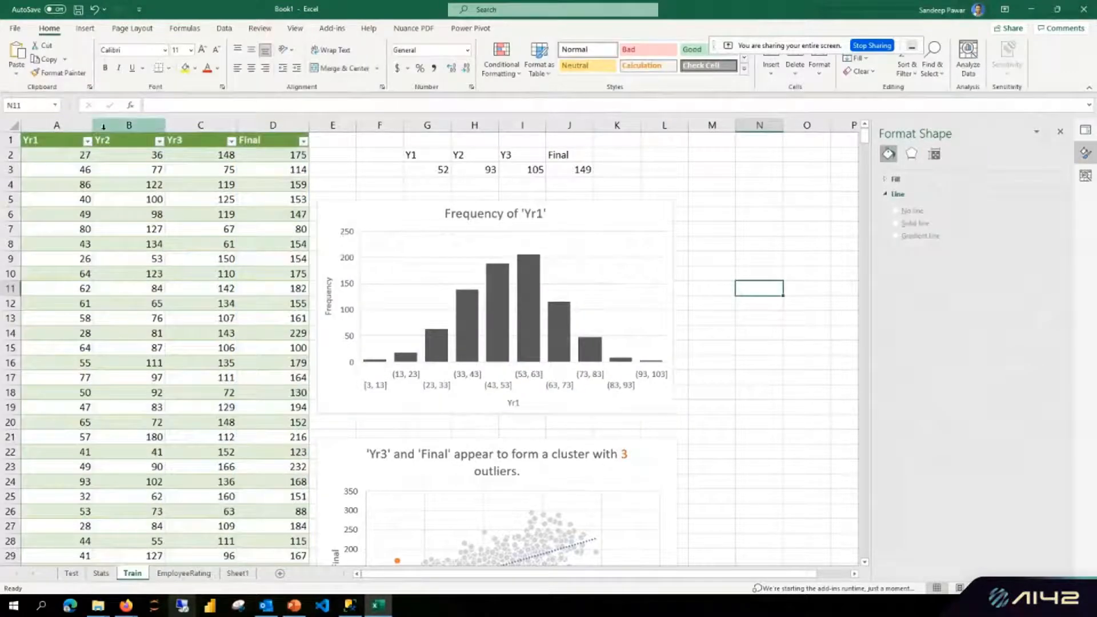
Select columns A to D of the Train sheet and start the Correlation tool from Data Analysis.
click(78, 124)
drag(78, 123, 268, 124)
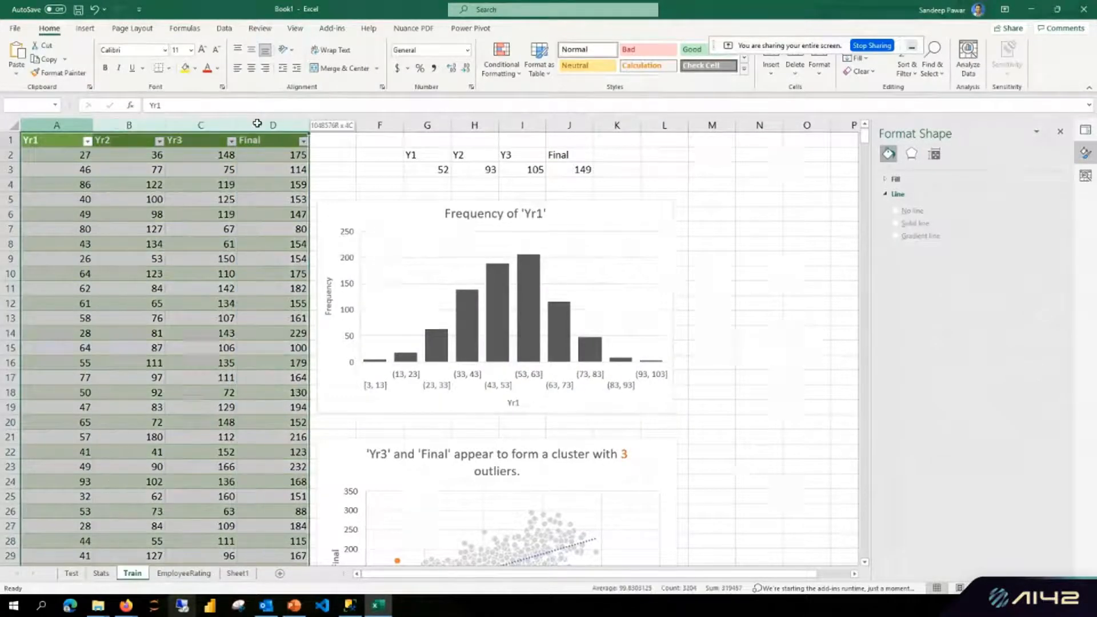
click(224, 28)
click(1045, 45)
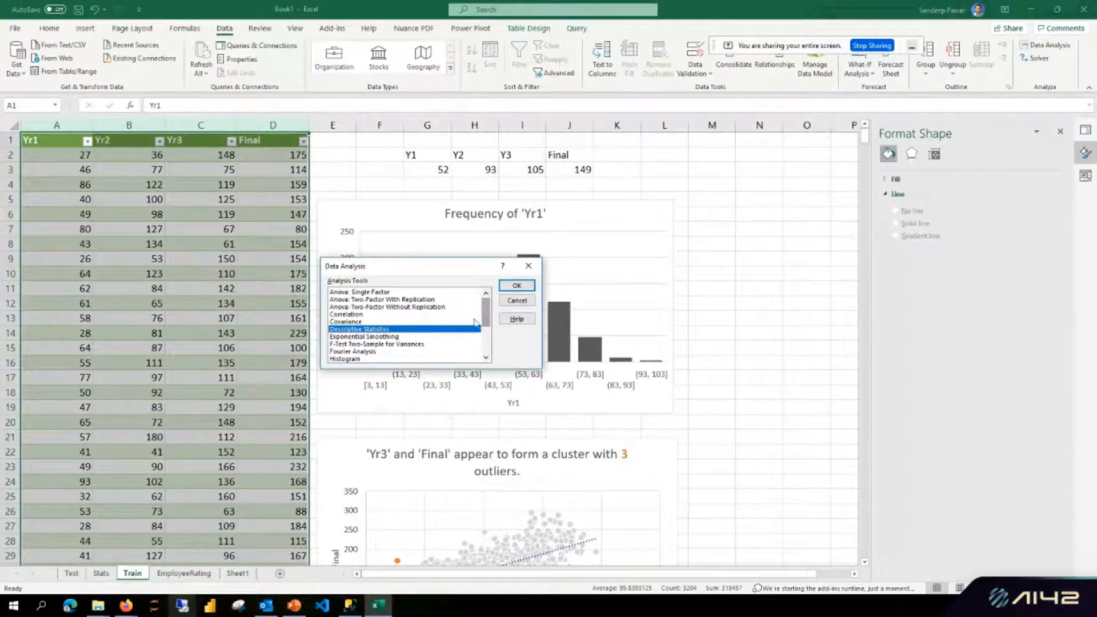
click(356, 315)
click(519, 289)
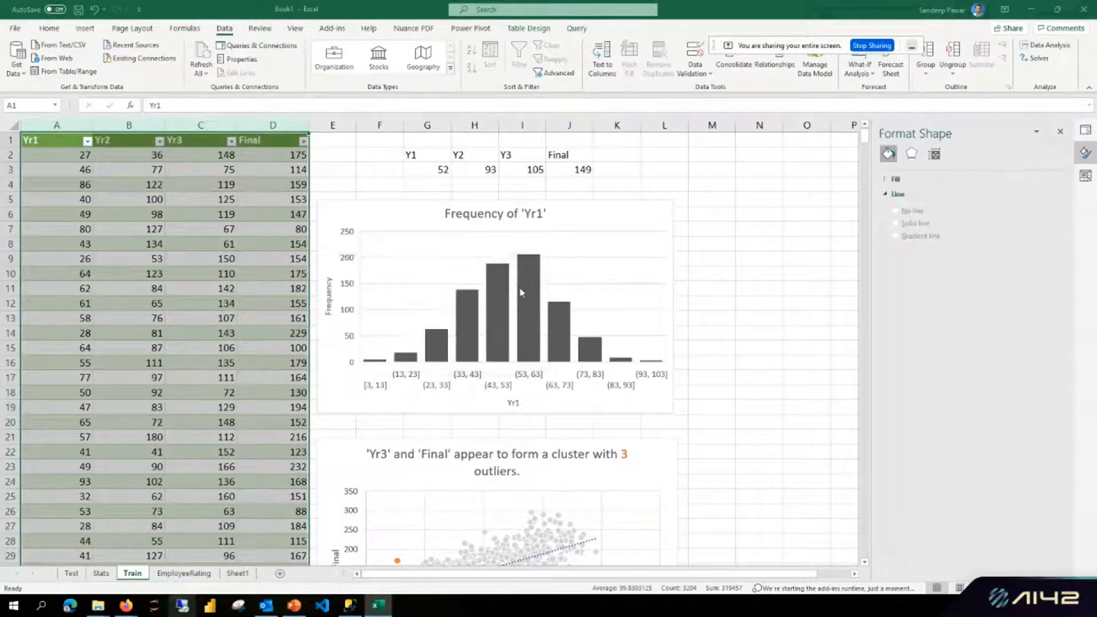
Run the correlation on input range $A:$D with labels in the first row, outputting to a new worksheet named Correlation.
click(474, 277)
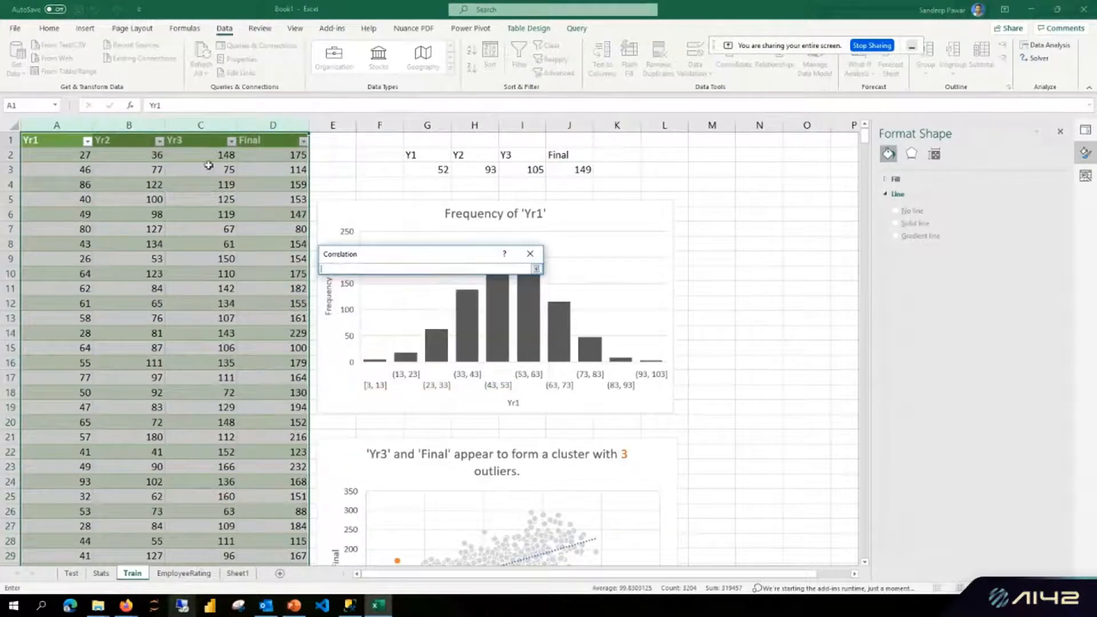
drag(68, 125, 294, 123)
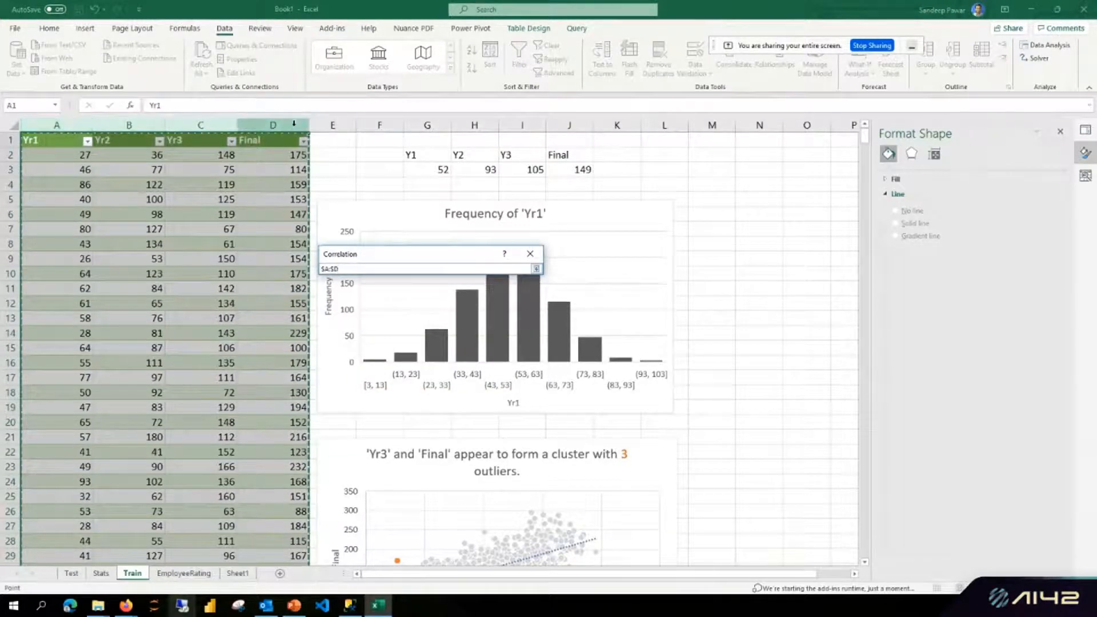
key(Return)
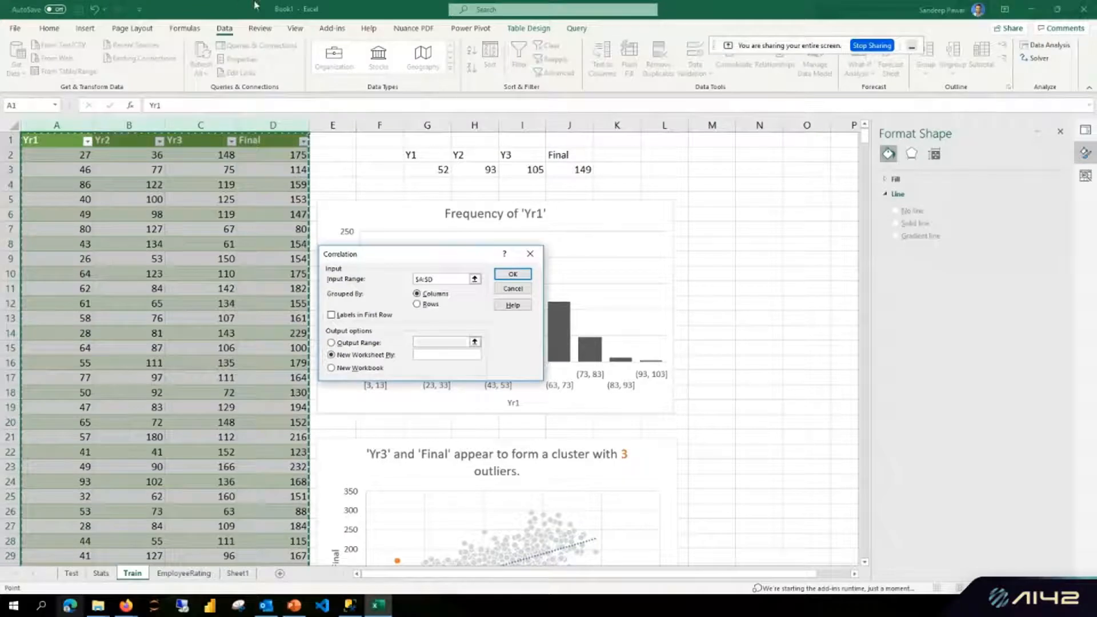
click(373, 315)
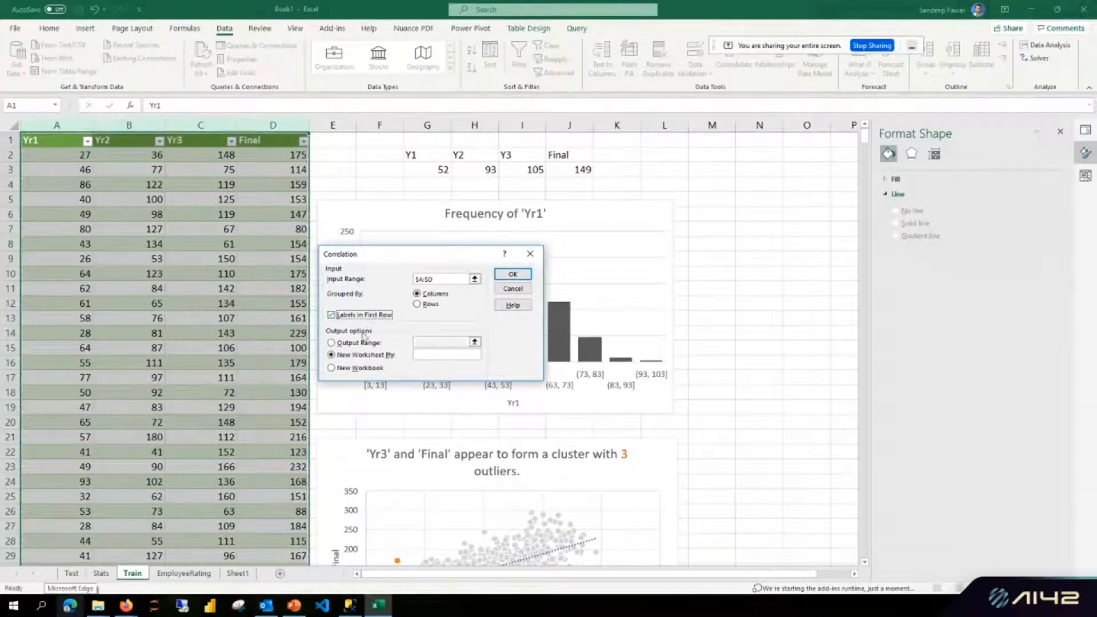
click(436, 356)
text(Correlation)
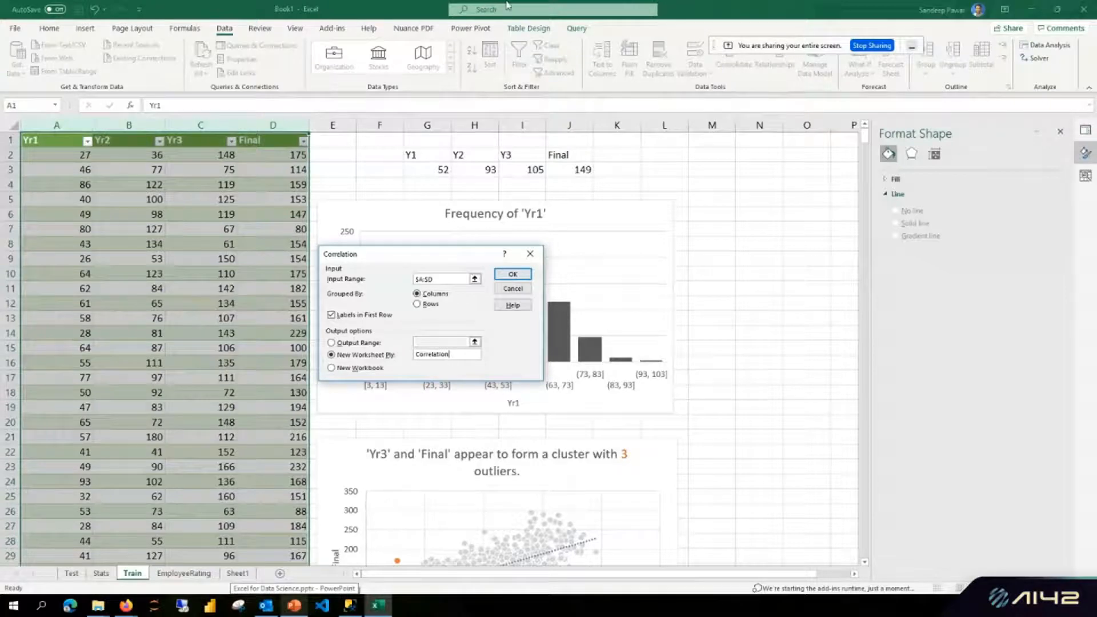
click(511, 275)
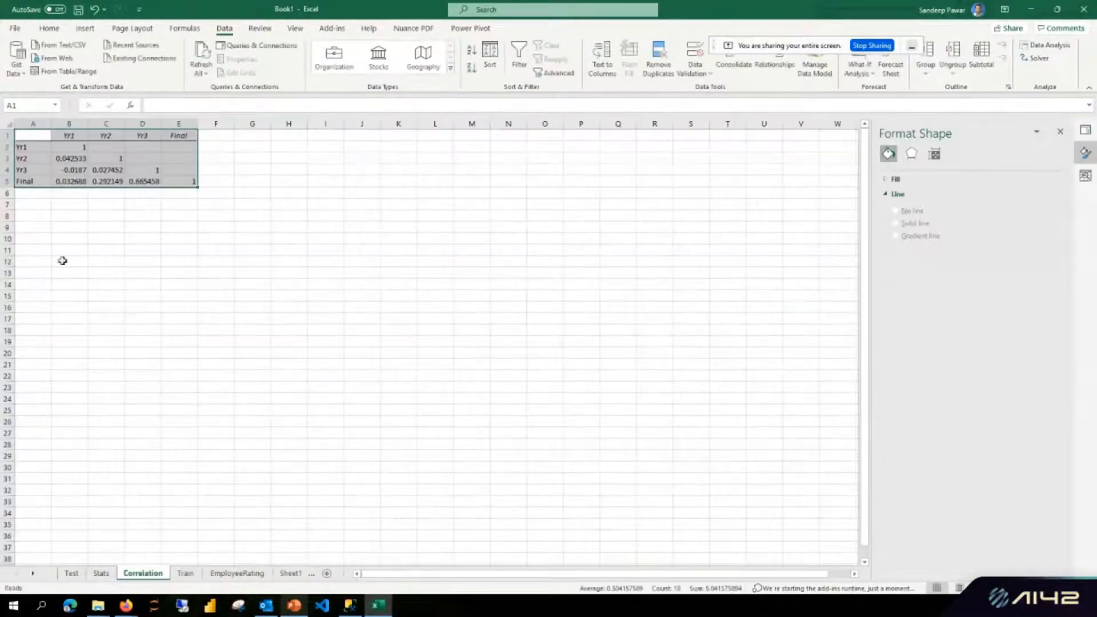
Examine the Final row of the correlation matrix for its coefficients with Yr1, Yr2 and Yr3.
click(152, 227)
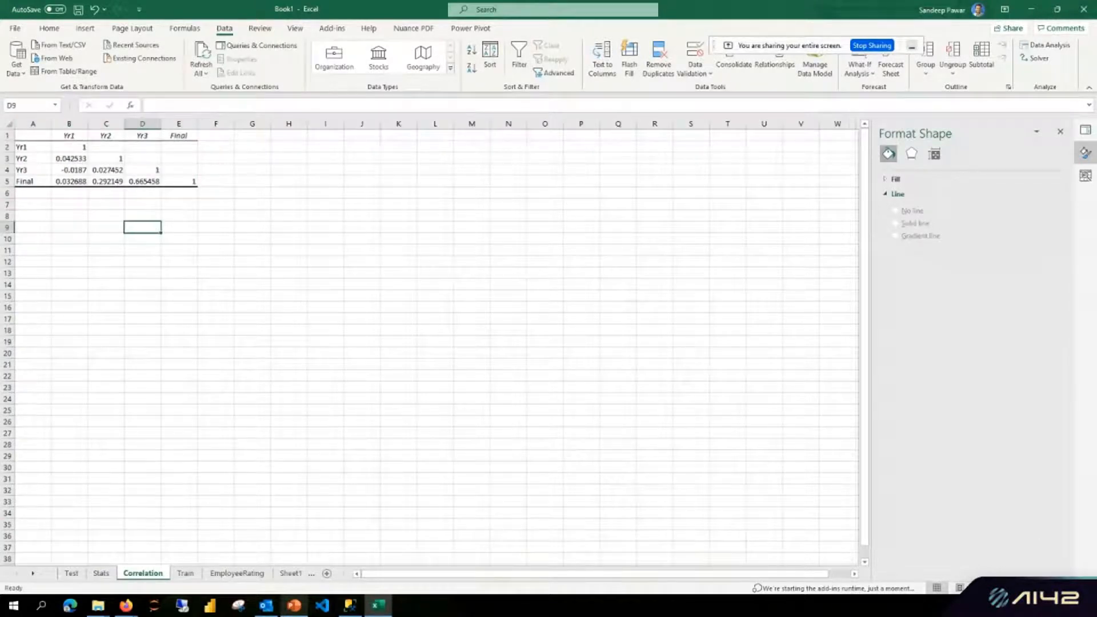
scroll(324, 230, up, 5)
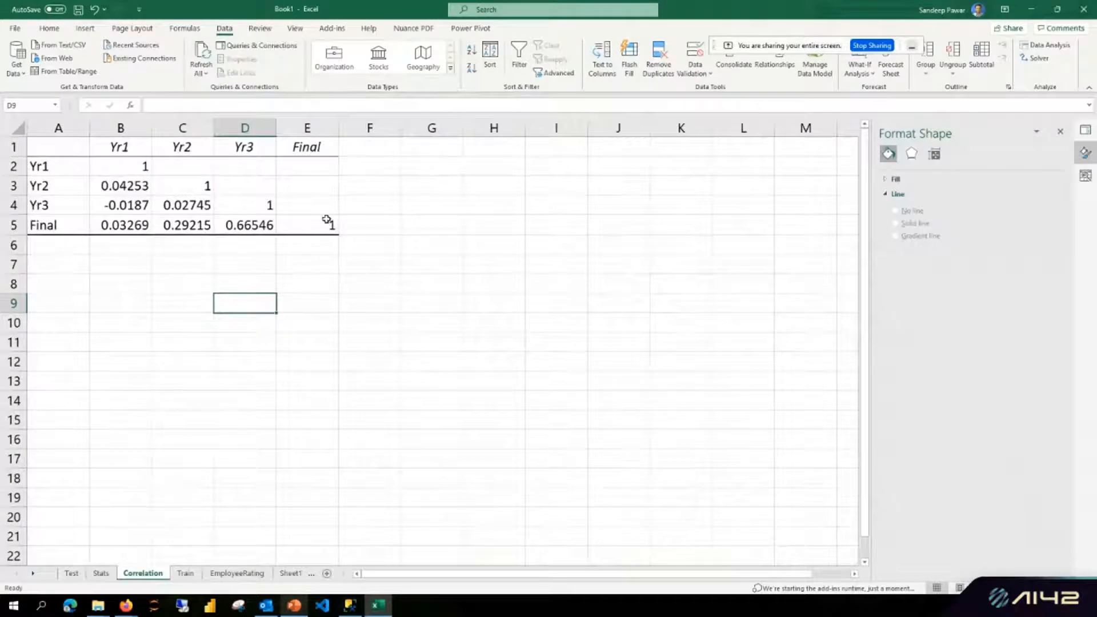
click(74, 224)
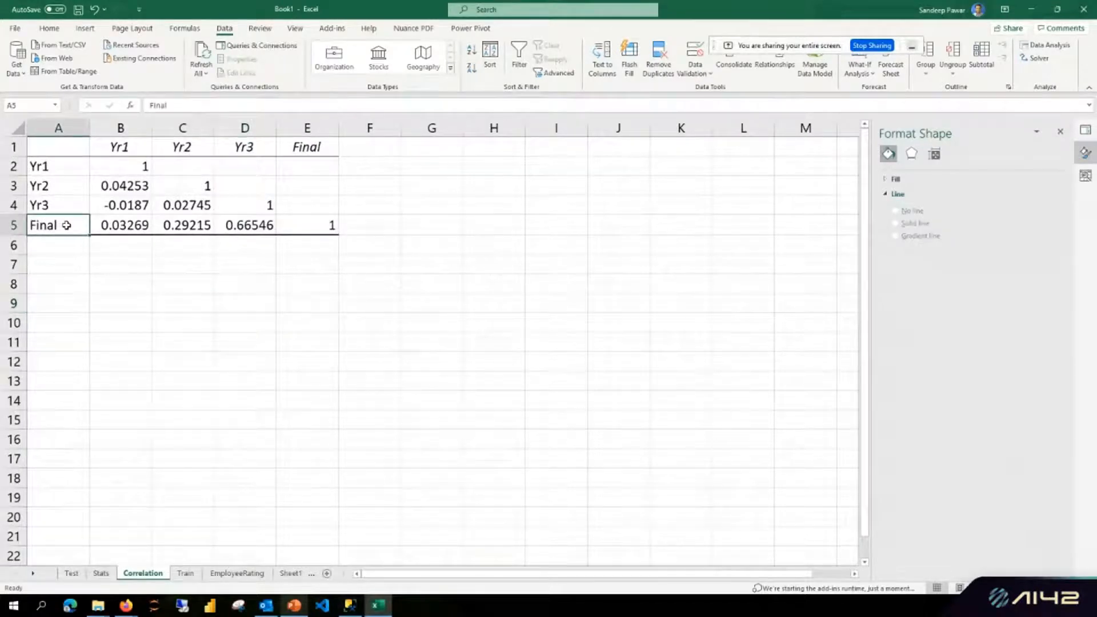
click(127, 227)
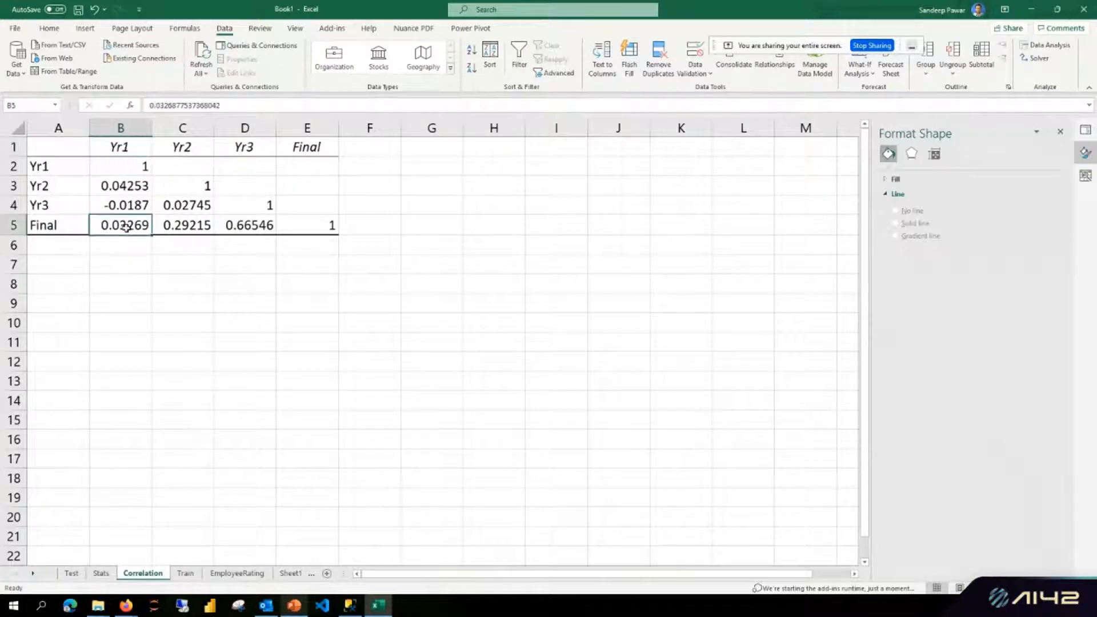
click(173, 226)
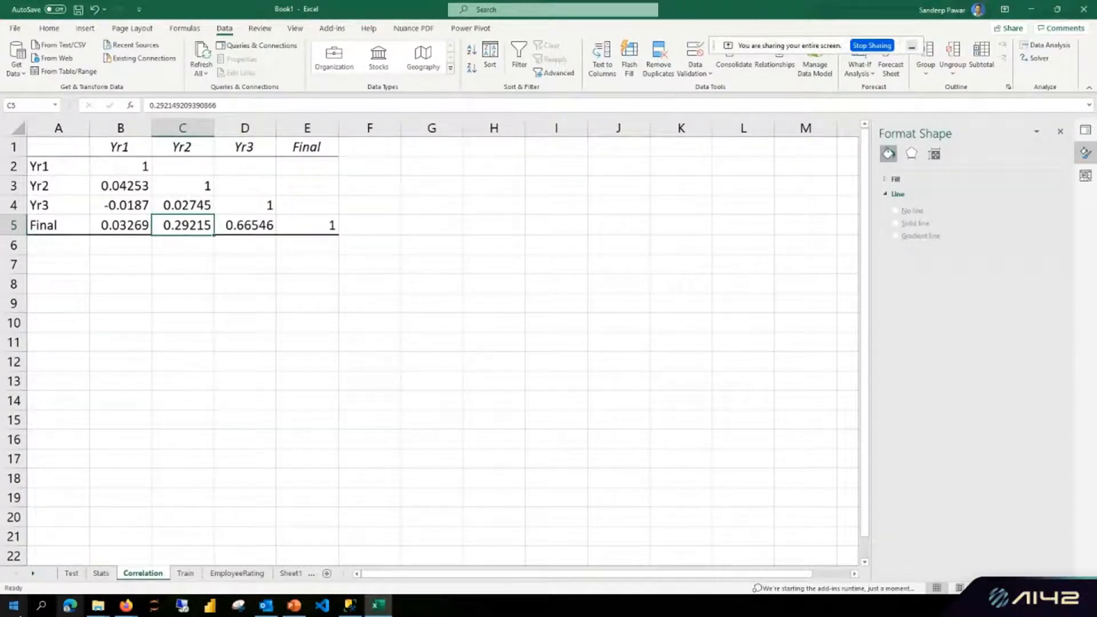
click(263, 223)
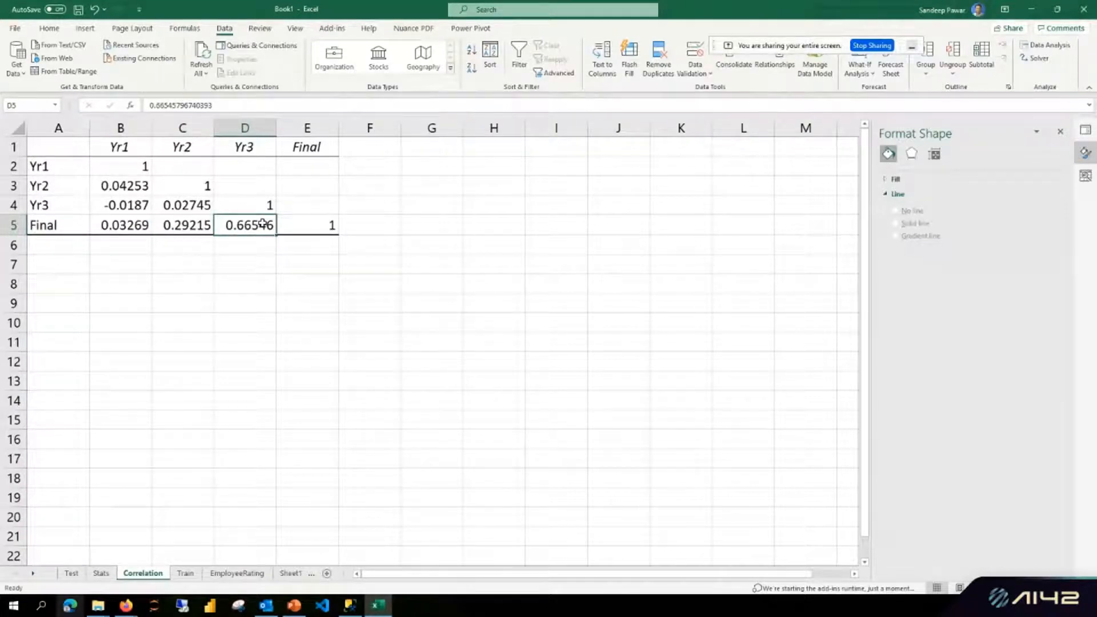
click(50, 220)
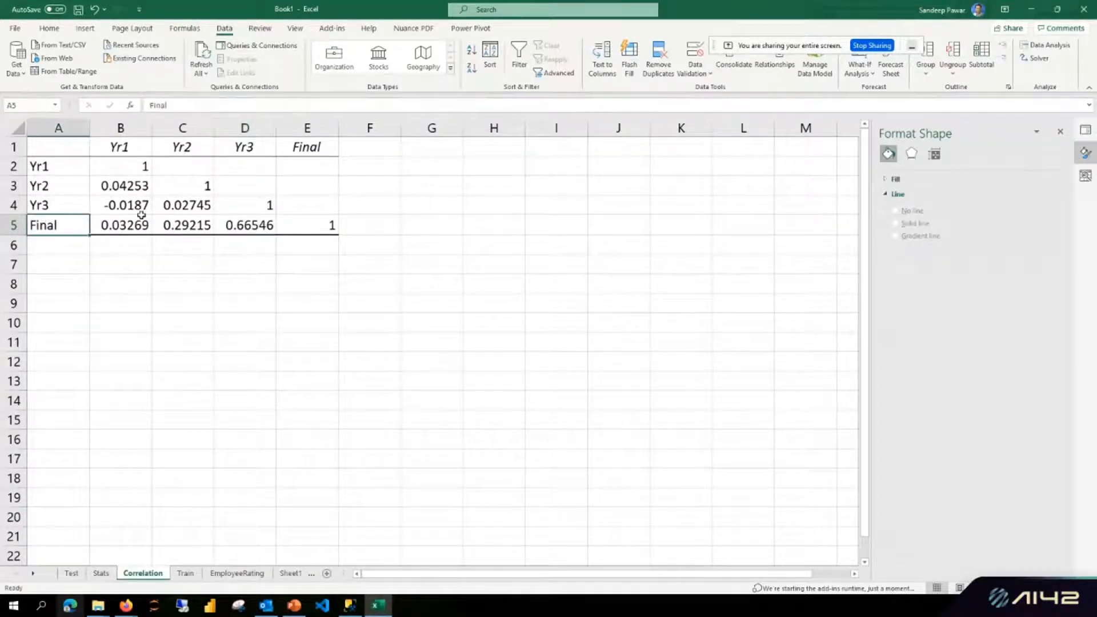
click(182, 217)
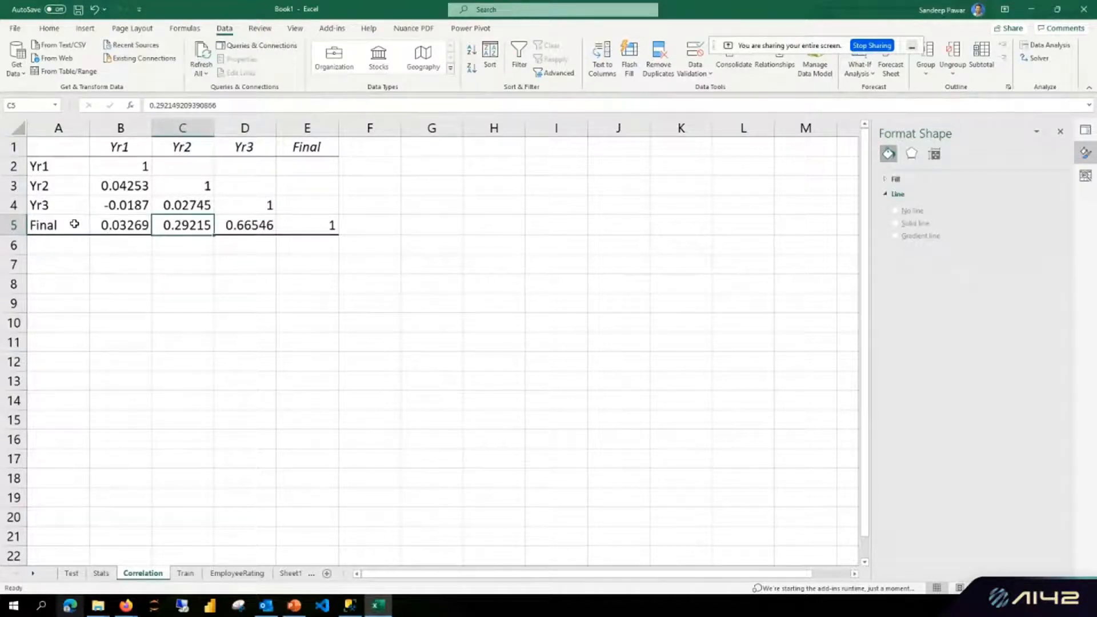
click(135, 225)
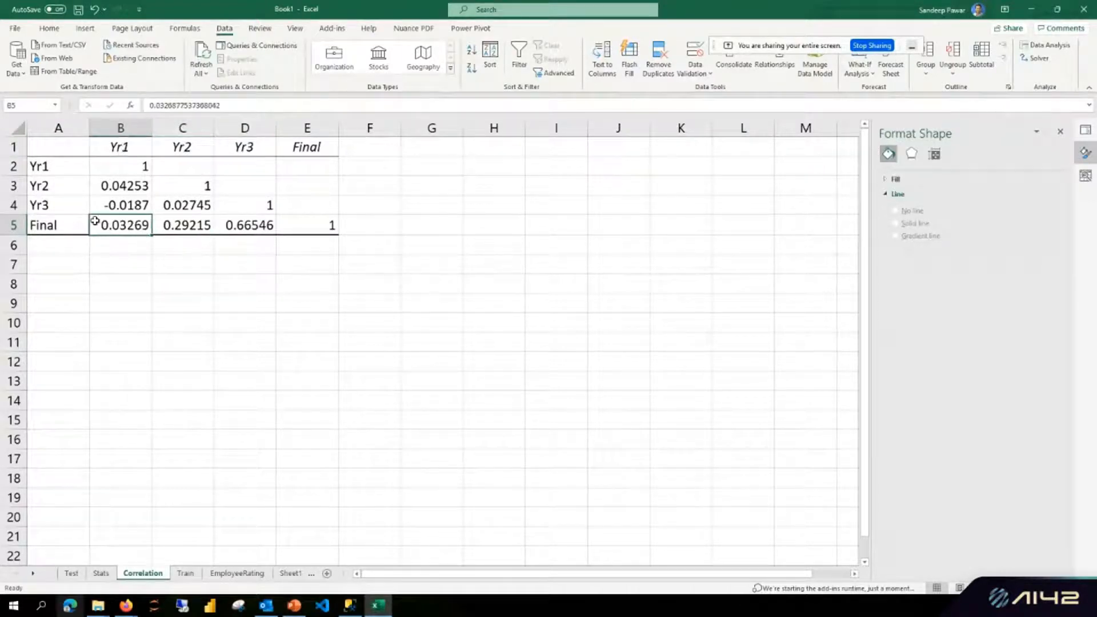
click(73, 225)
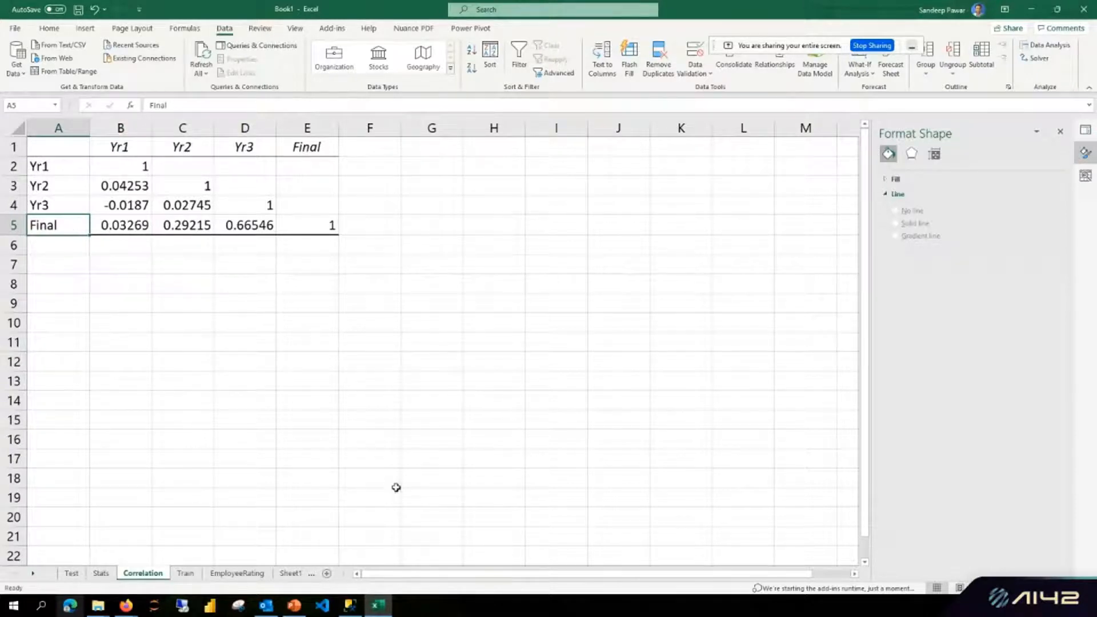
On the Train sheet, shift the Yr1 histogram and the 'Yr3' and 'Final' scatter chart away from the data table to column F.
click(100, 573)
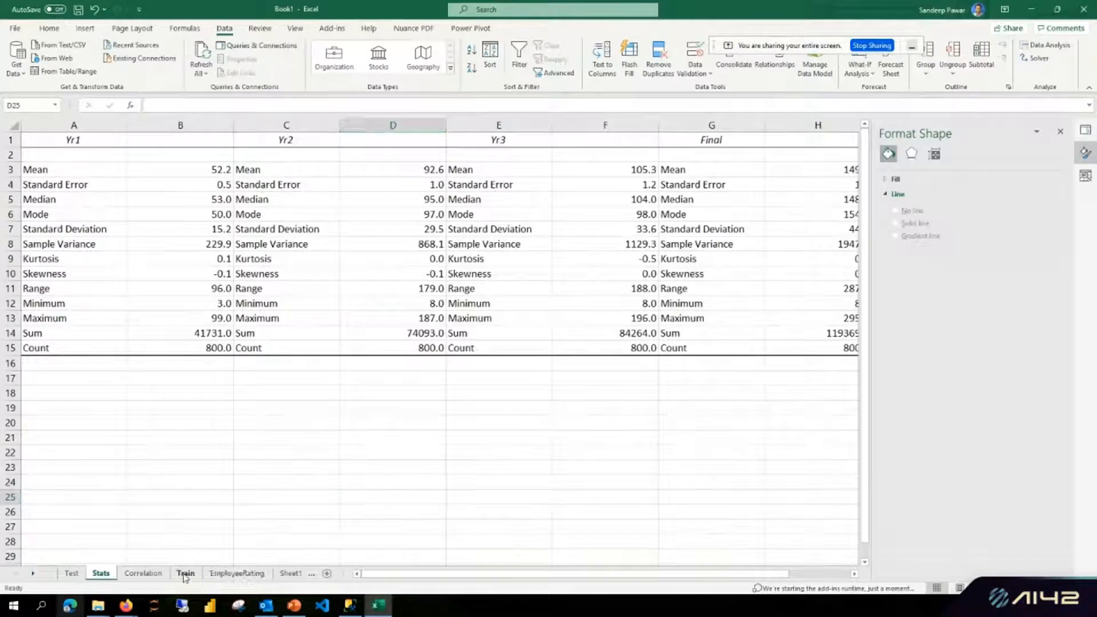
click(186, 574)
click(627, 205)
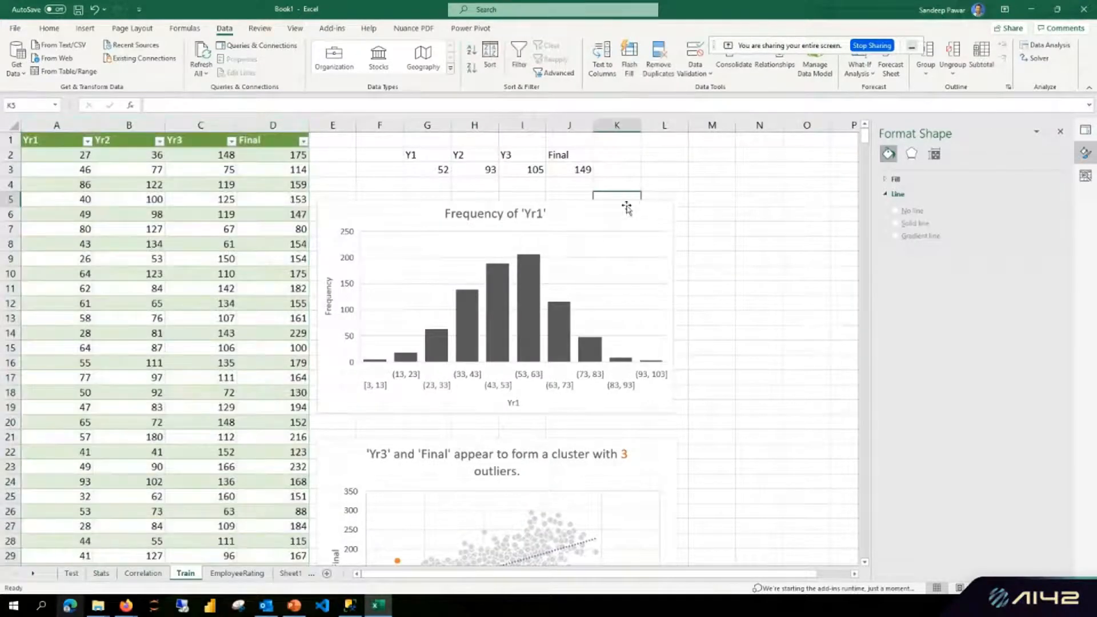
drag(627, 204, 676, 203)
click(629, 480)
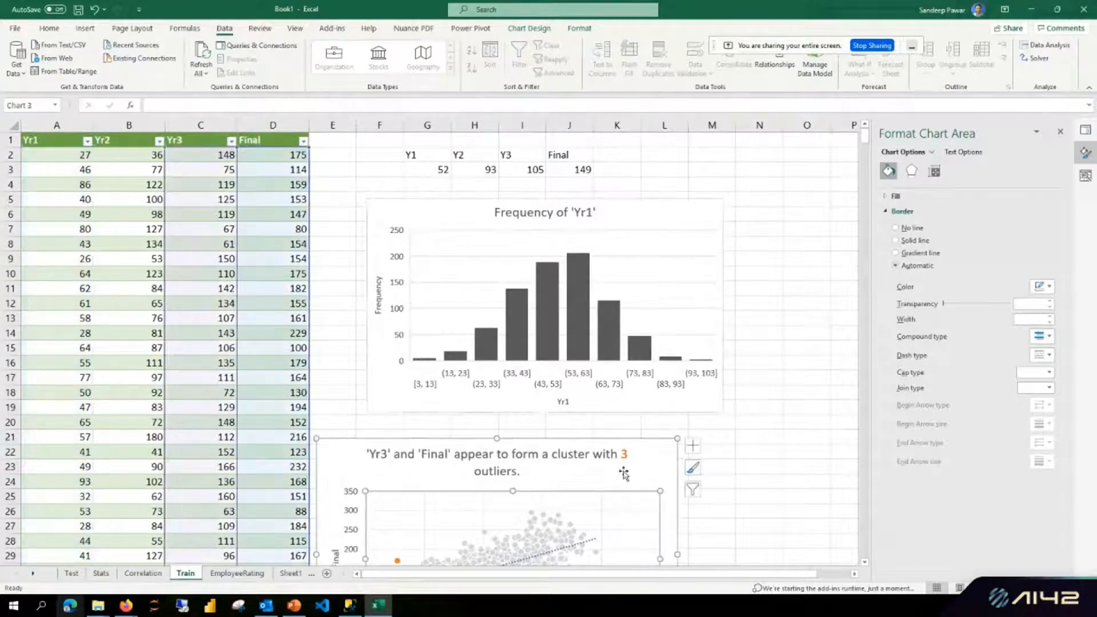
drag(627, 446, 676, 437)
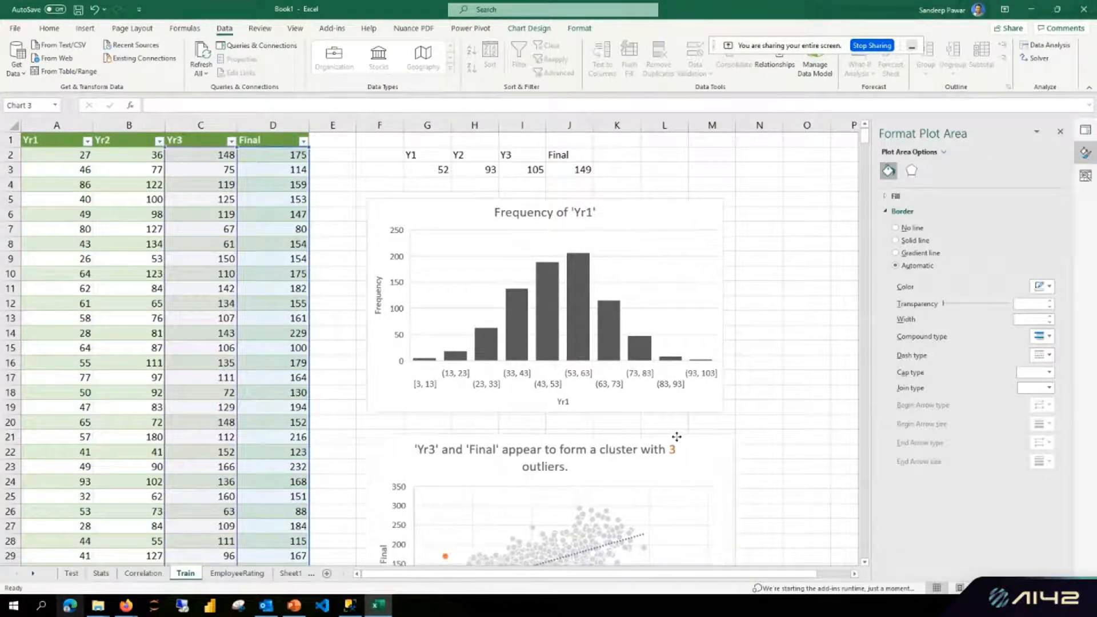
click(800, 424)
scroll(760, 426, down, 5)
scroll(763, 422, up, 5)
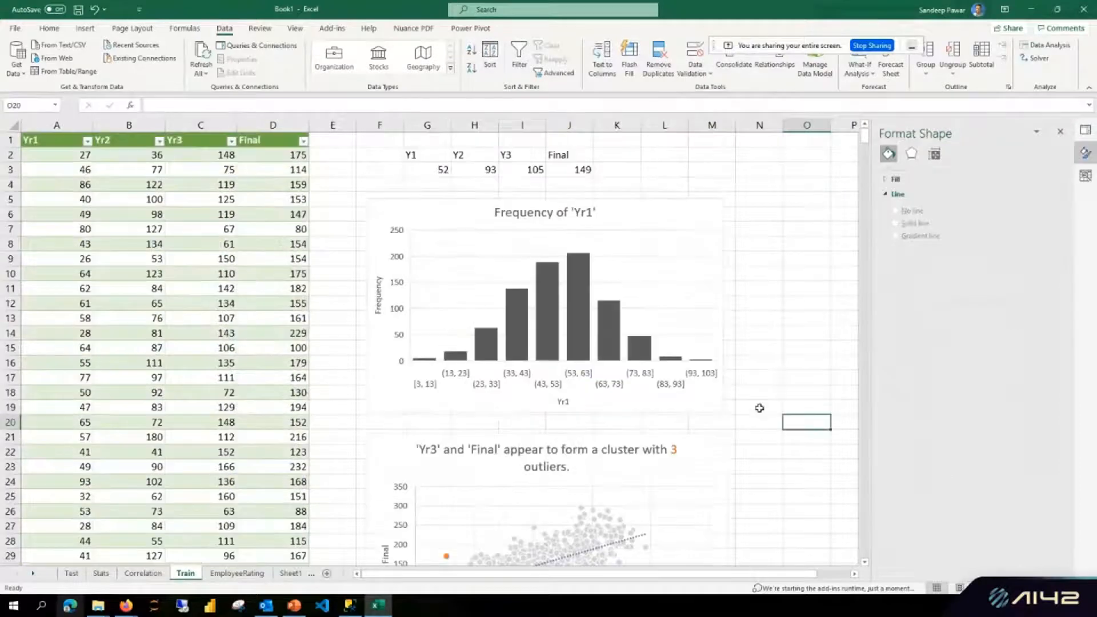
Insert a Box & Whisker chart of columns A to D on the Train sheet.
click(792, 348)
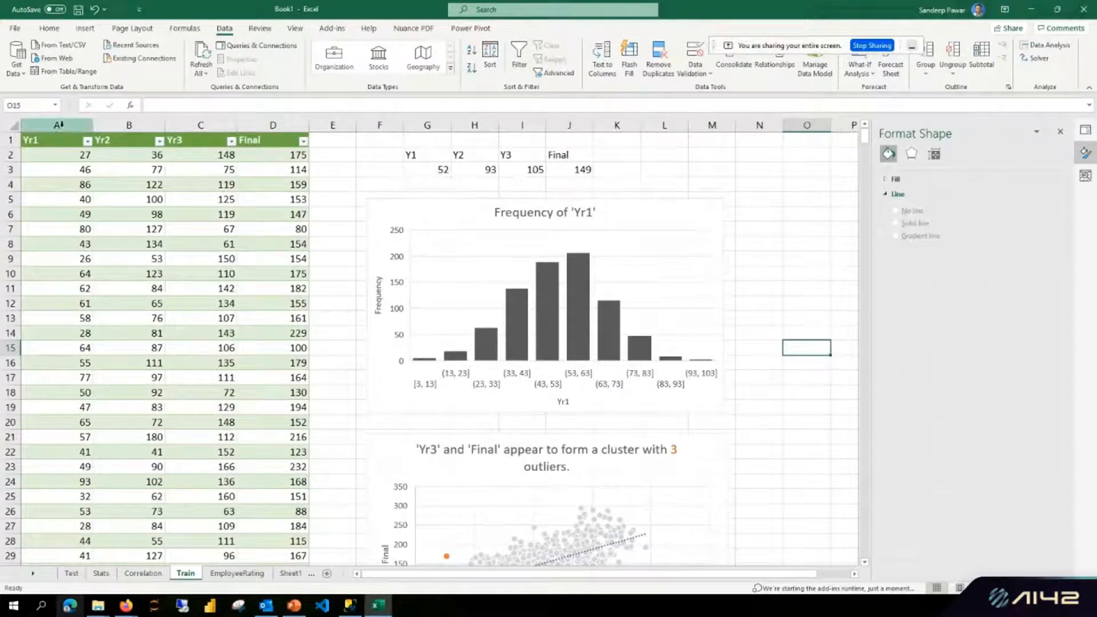
drag(57, 125, 294, 139)
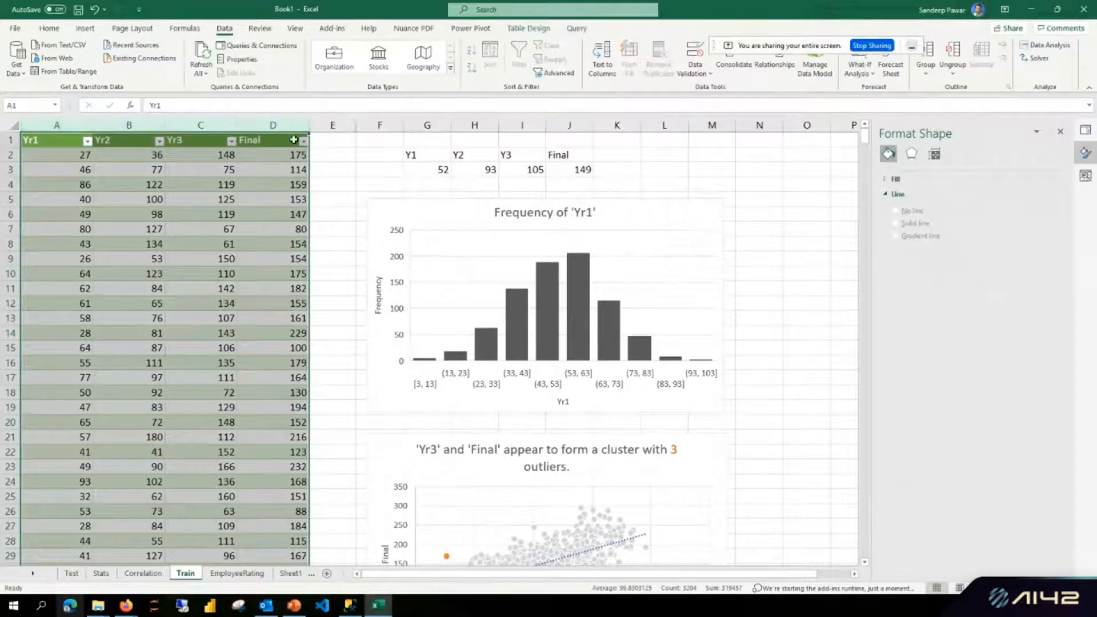
click(87, 29)
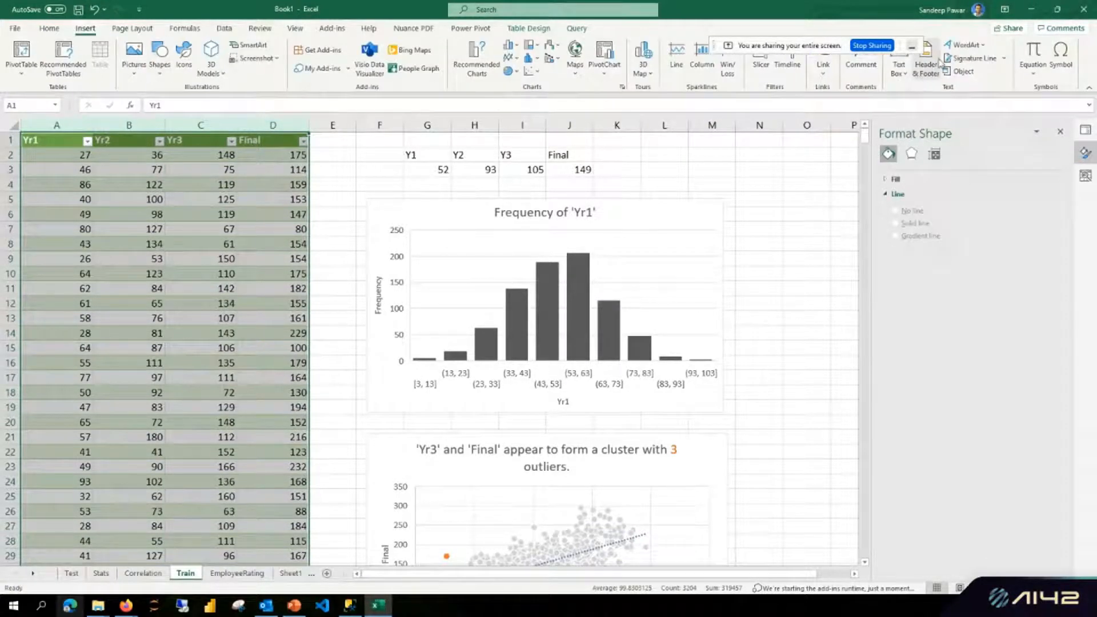
click(484, 78)
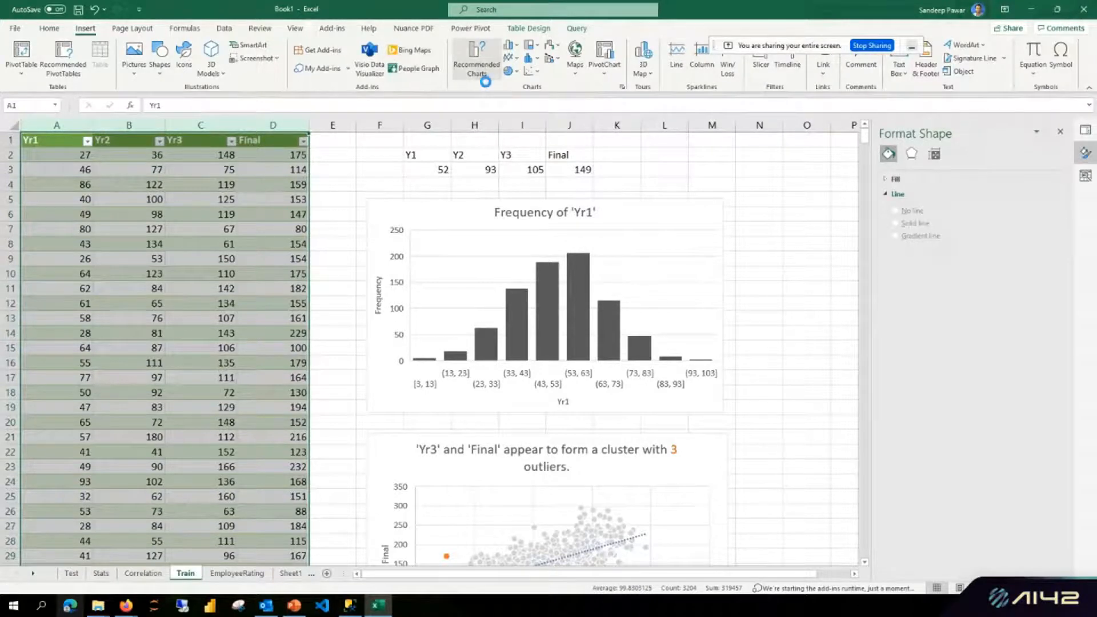
click(461, 152)
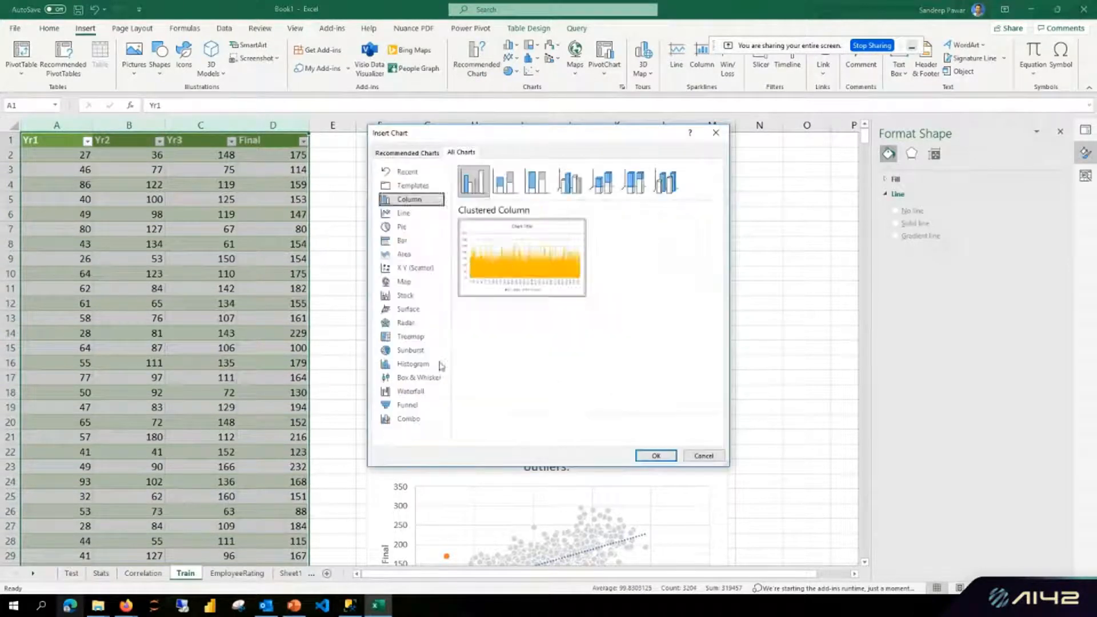
click(419, 377)
click(656, 456)
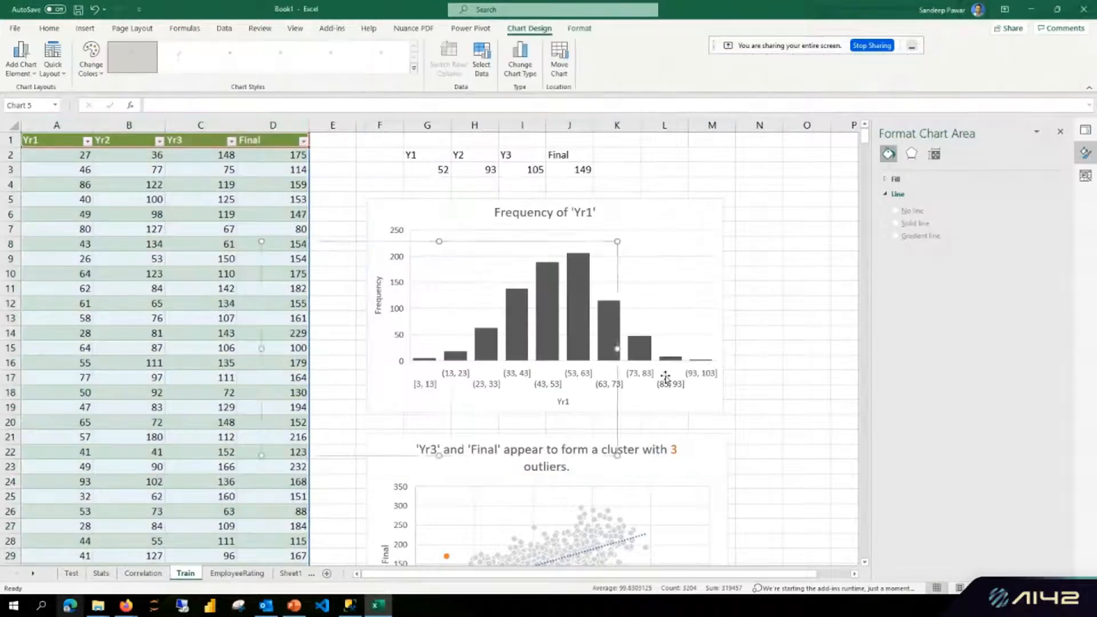
Place the box and whisker chart beside the Yr1 histogram, level with it and without overlapping, and deselect it.
drag(725, 229, 748, 260)
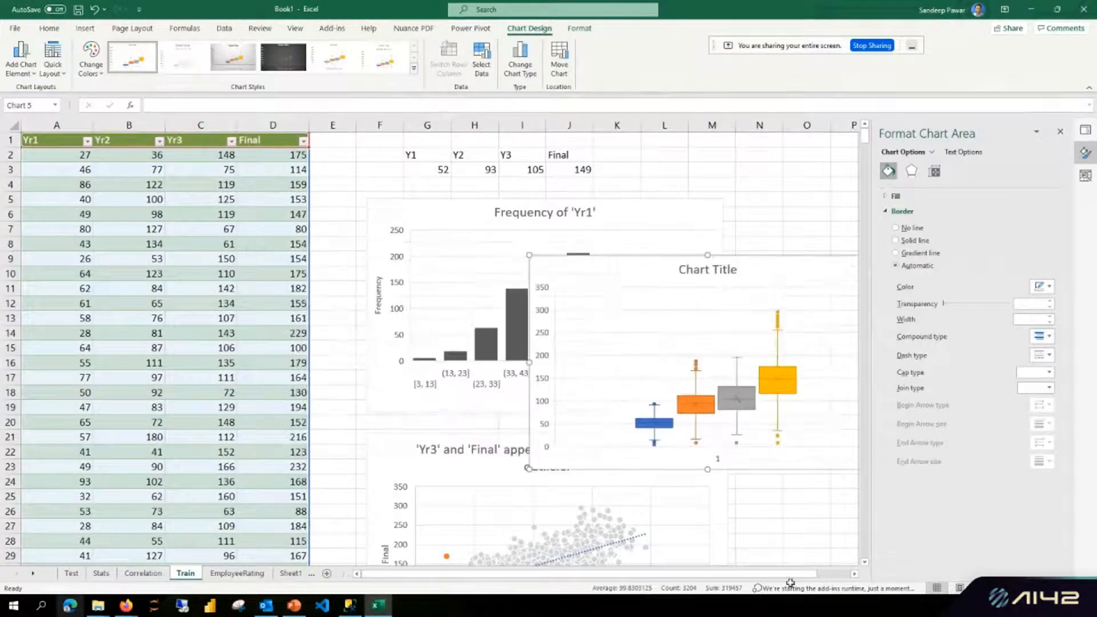
drag(736, 573, 839, 572)
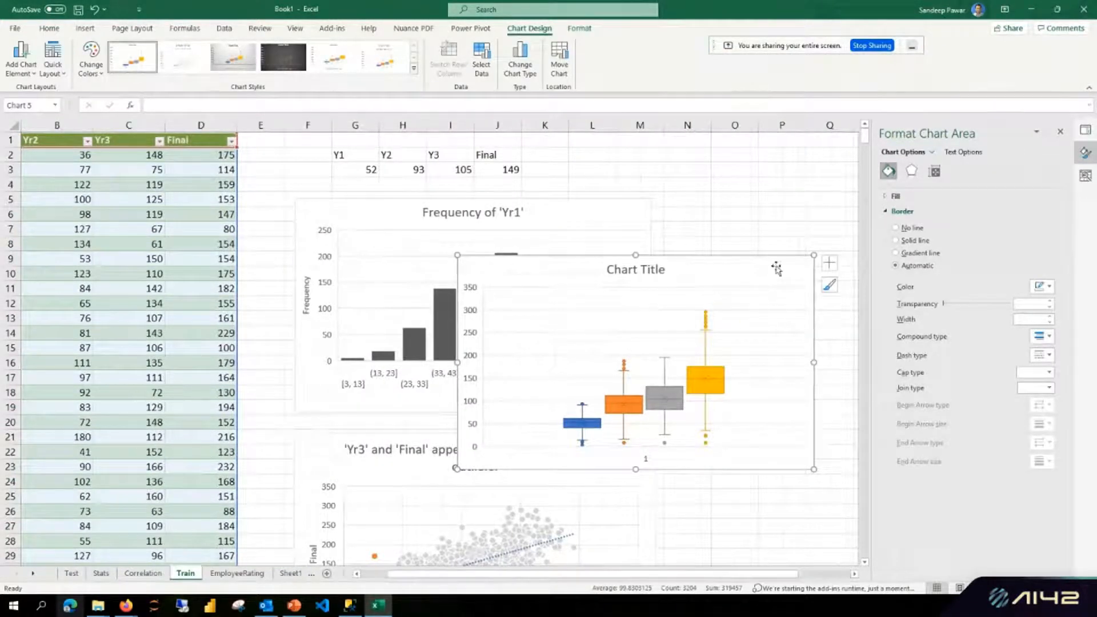
drag(774, 263, 799, 201)
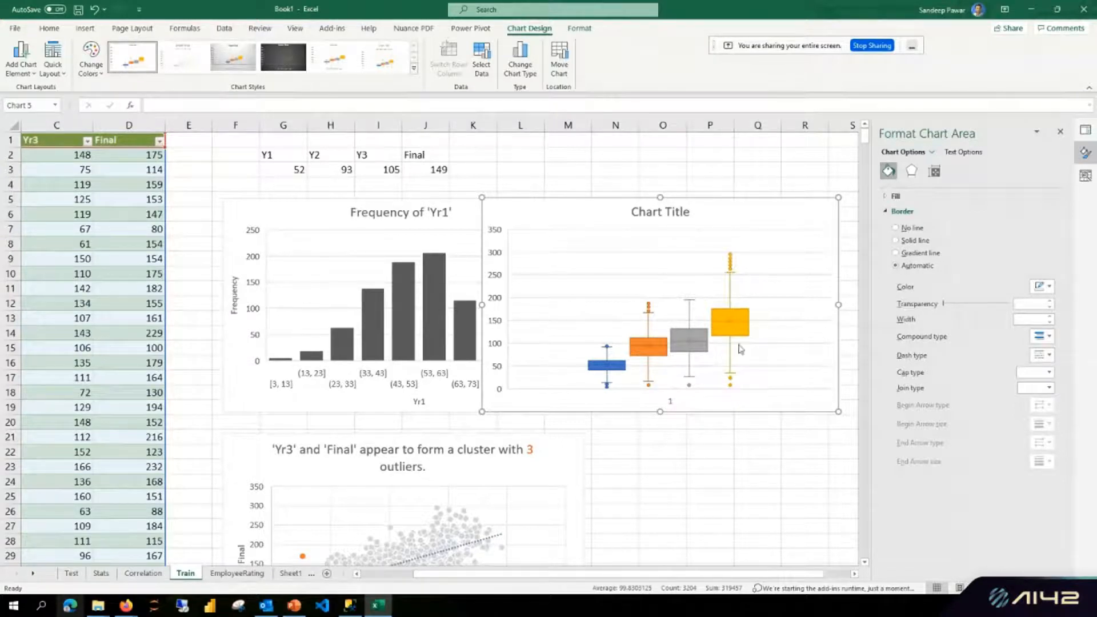
mouse_move(736, 377)
drag(589, 200, 703, 202)
drag(595, 413, 595, 411)
click(651, 466)
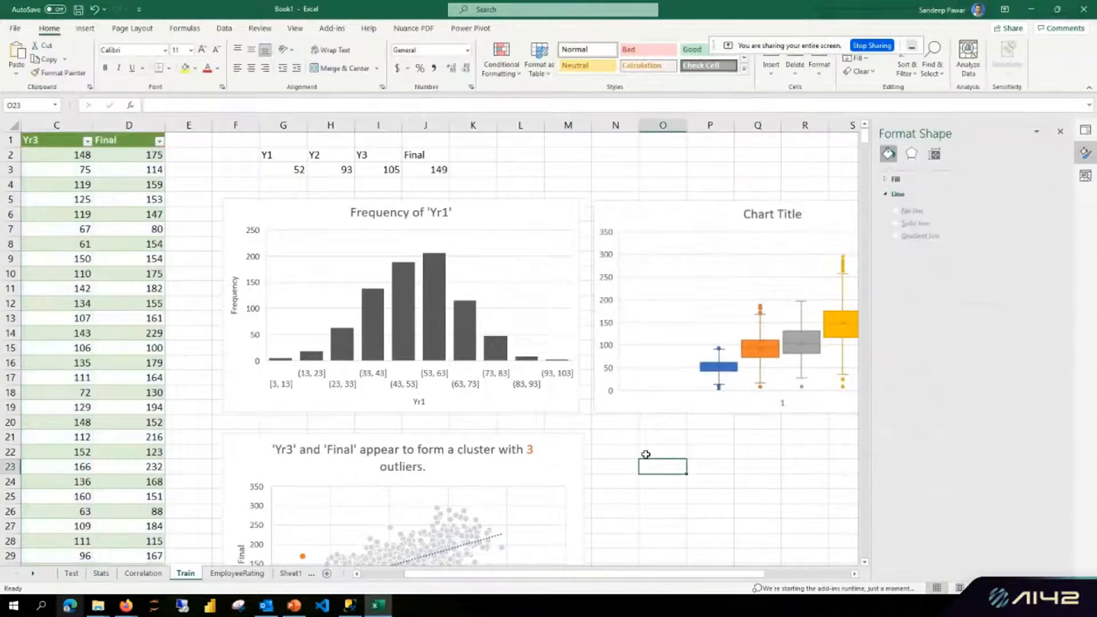
click(397, 575)
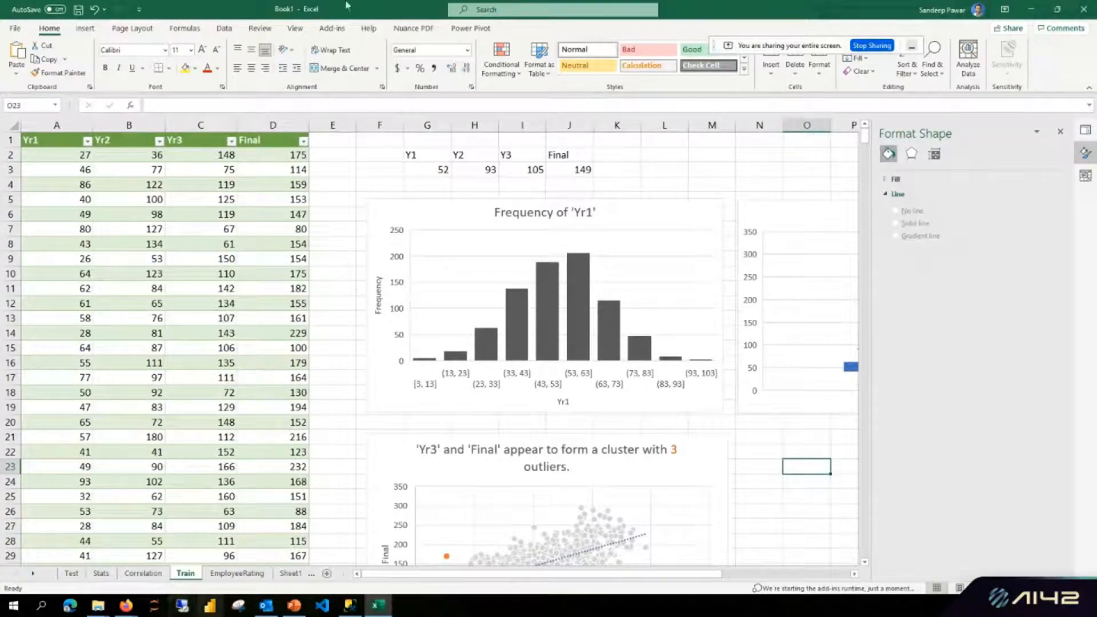
click(373, 182)
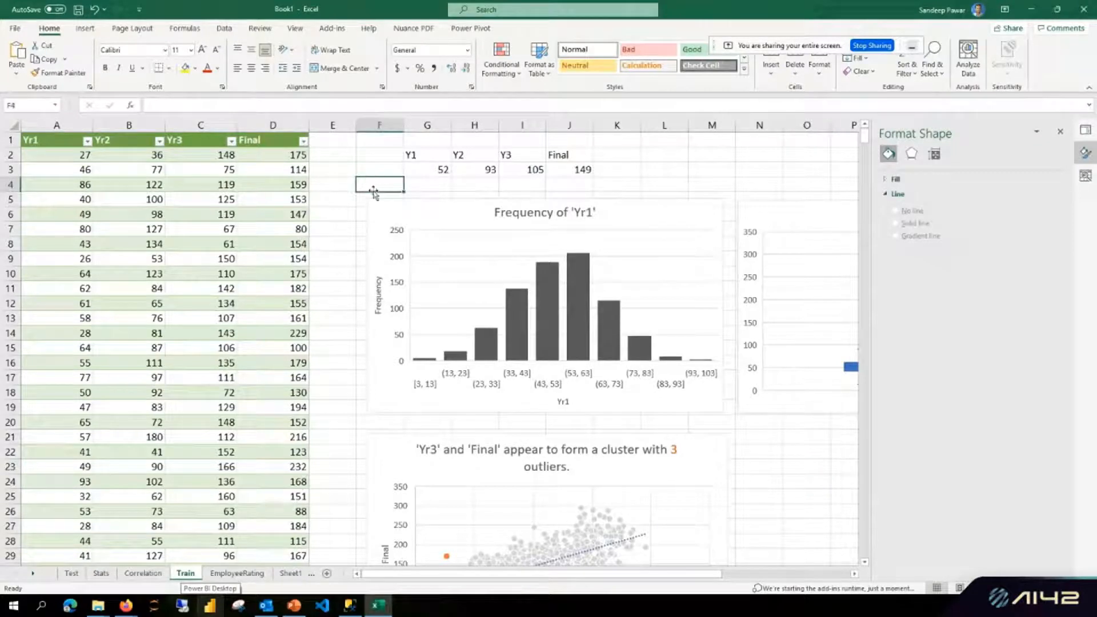
click(359, 171)
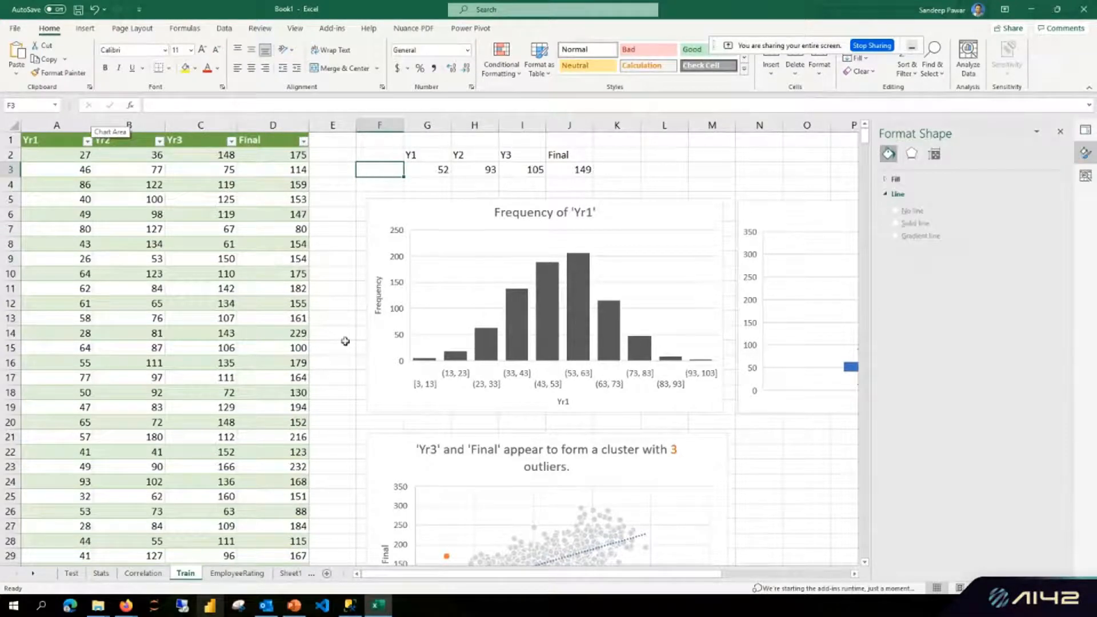
Switch to the PowerPoint presentation and examine the 'Regression Using OLS' slide.
click(294, 605)
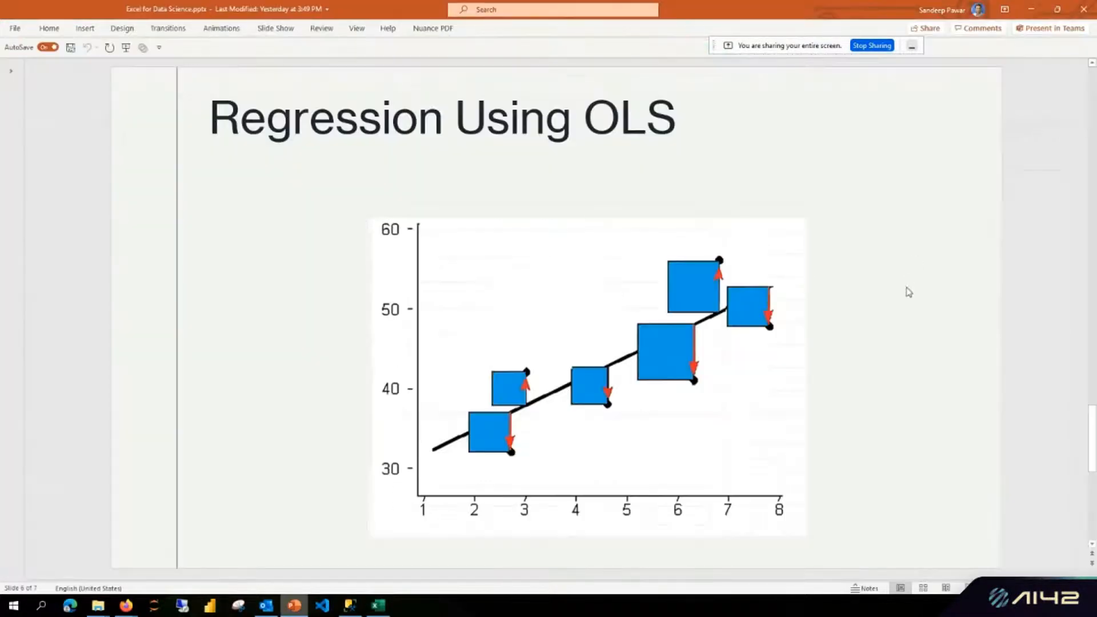
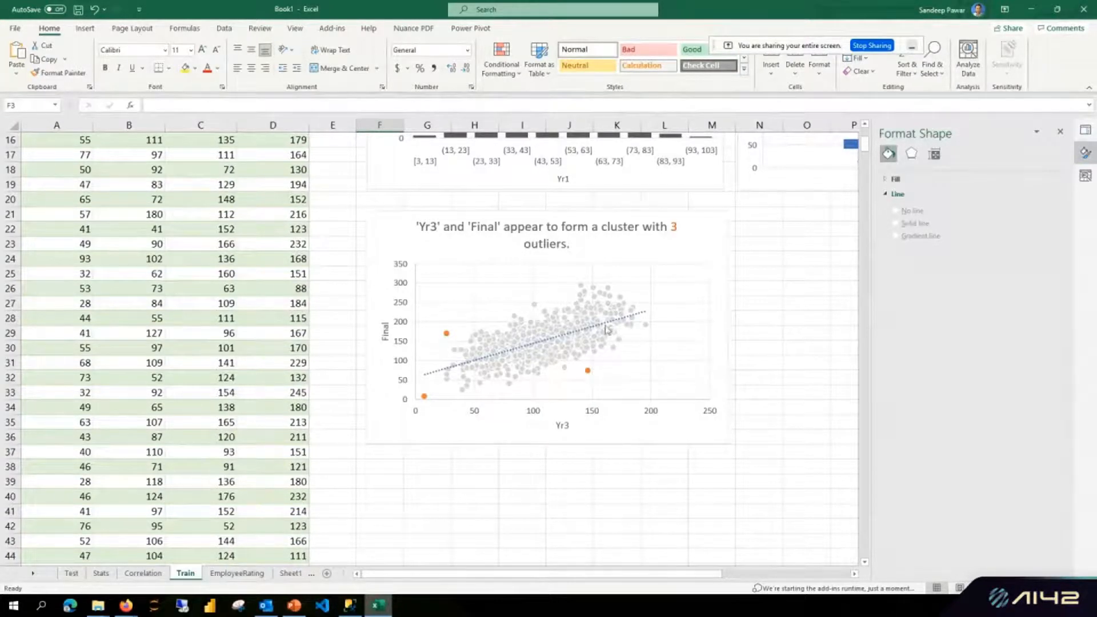
Back in Excel, delete the Yr1 histogram, the 'Yr3' and 'Final' scatter chart and the box and whisker chart from the Train sheet.
scroll(697, 327, up, 5)
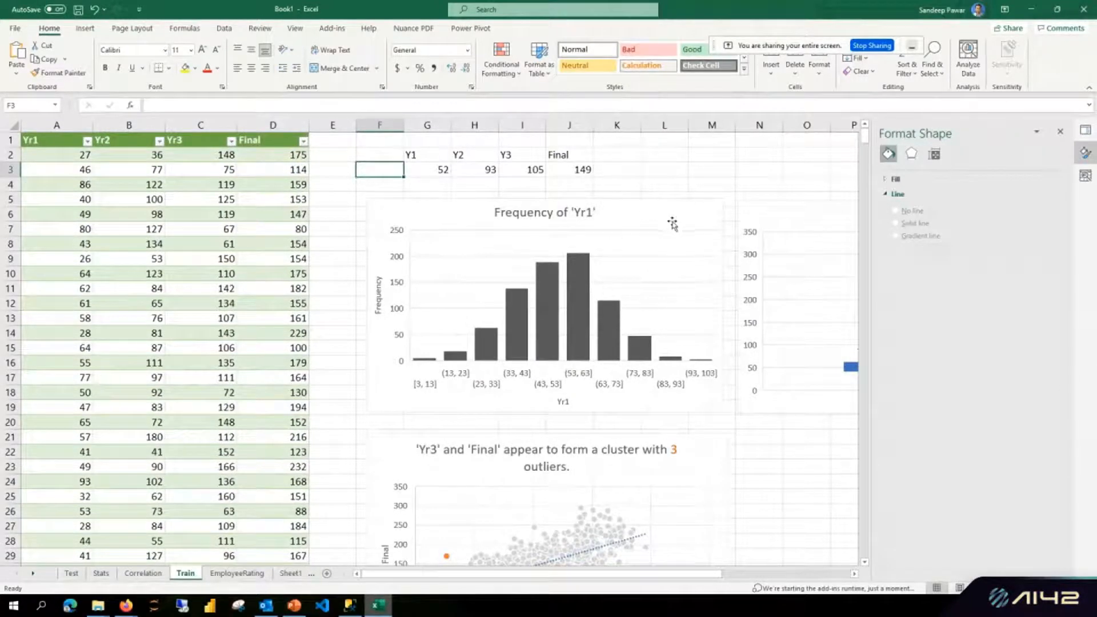
click(642, 197)
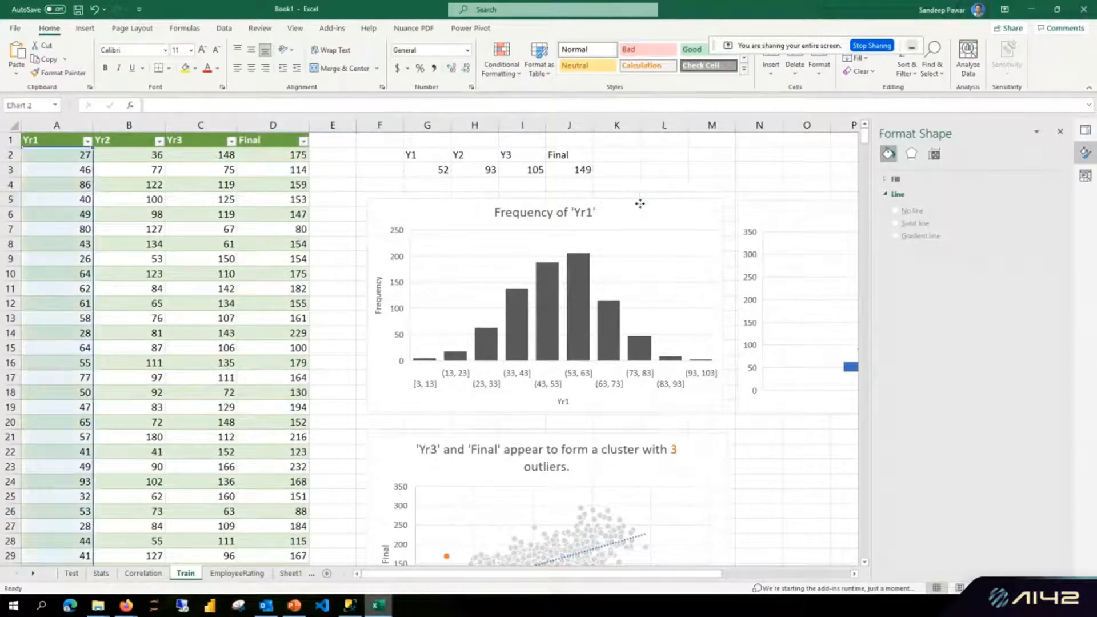
click(641, 207)
key(Delete)
click(511, 441)
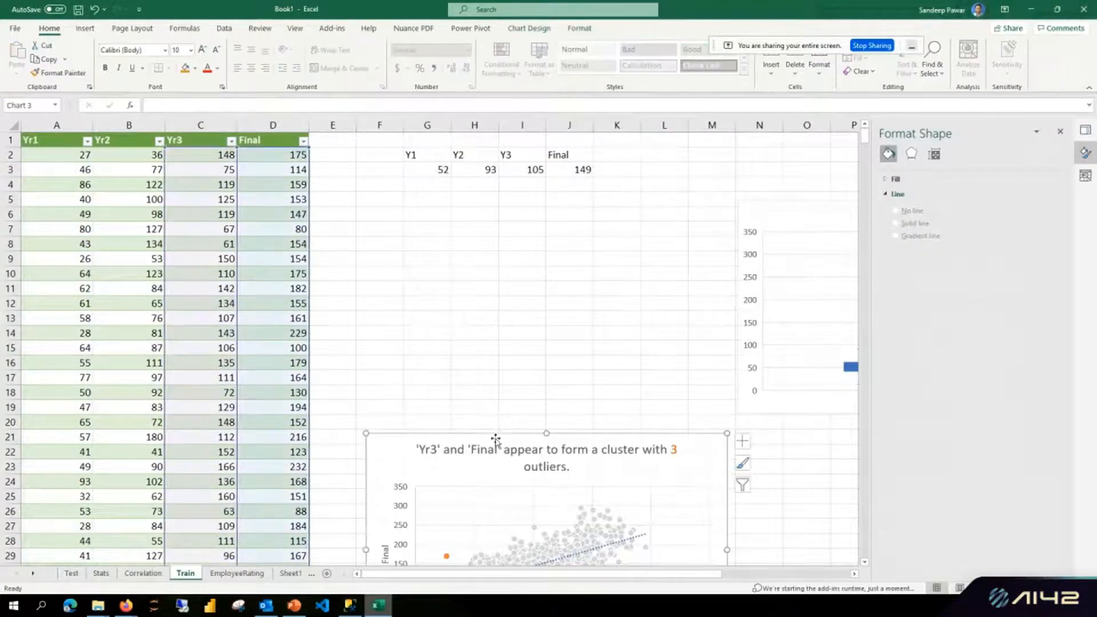
key(Delete)
click(781, 212)
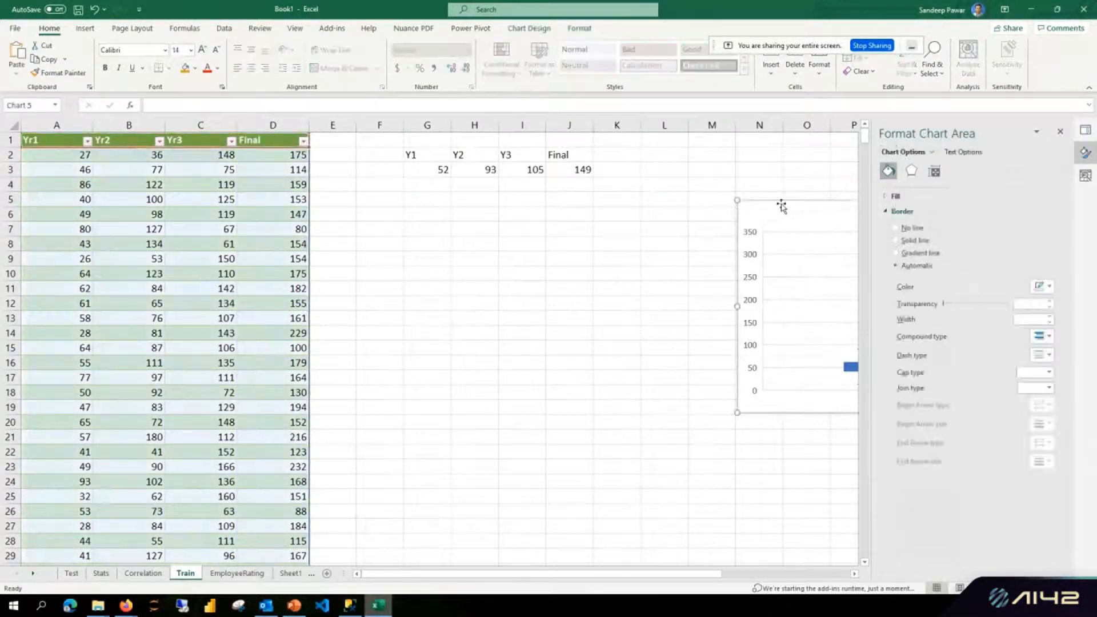
key(Delete)
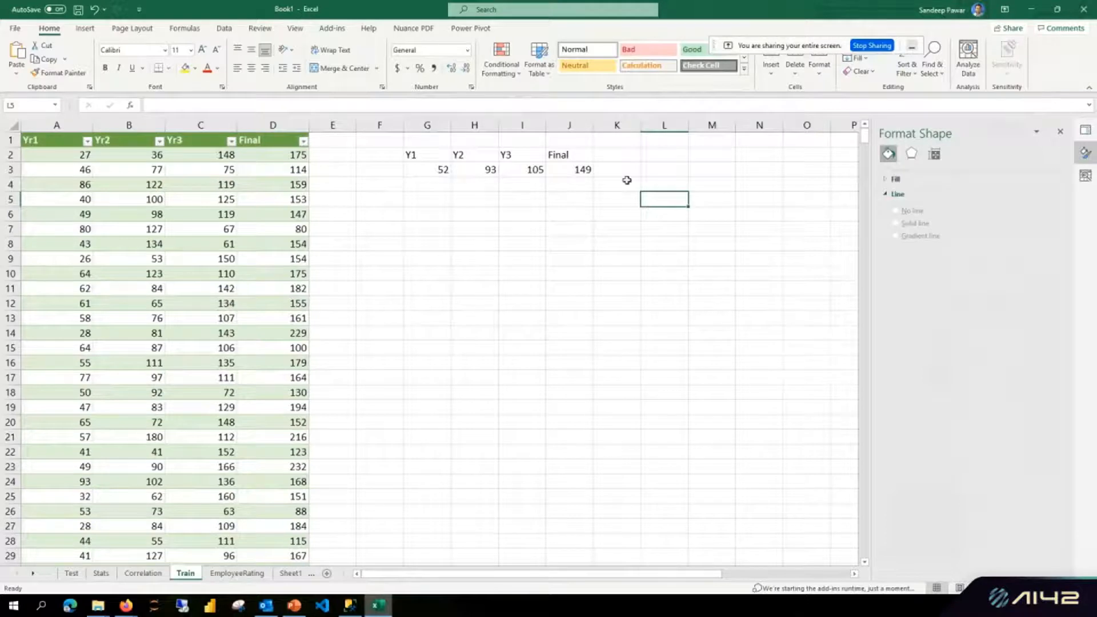
click(431, 245)
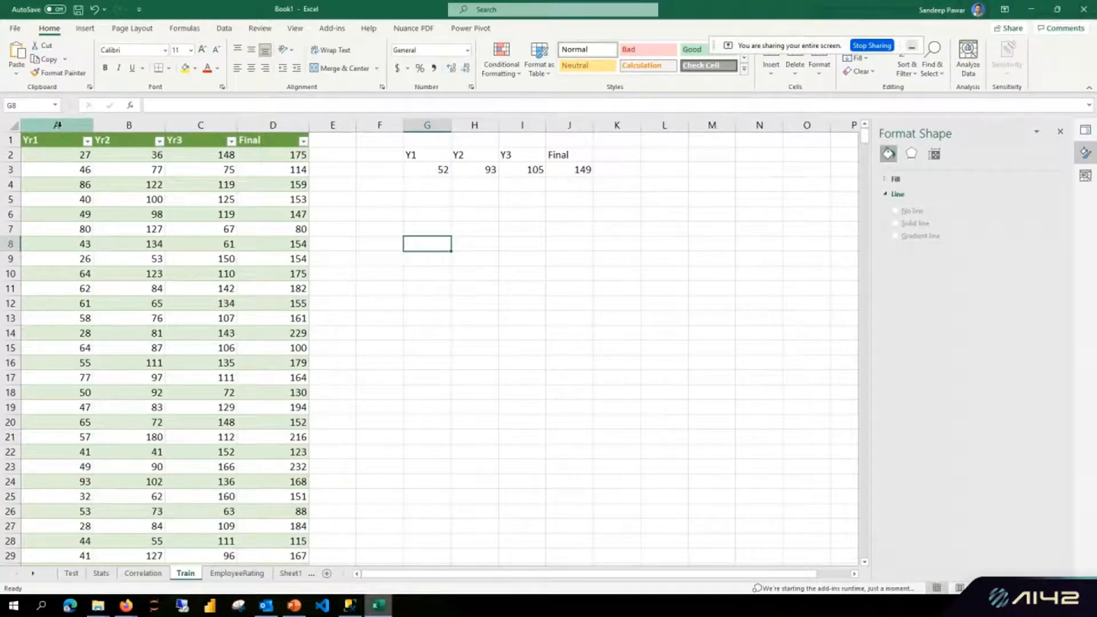
Start a Regression analysis on the Train data with column D as the Y range and columns A to C as the X range.
drag(57, 125, 275, 125)
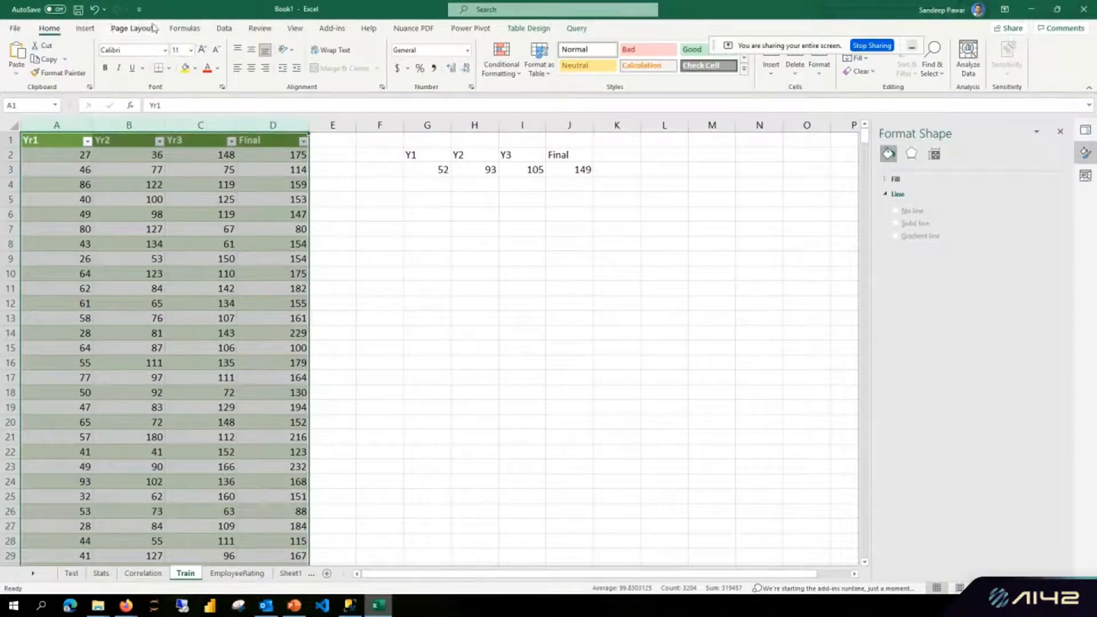
click(224, 29)
click(1046, 45)
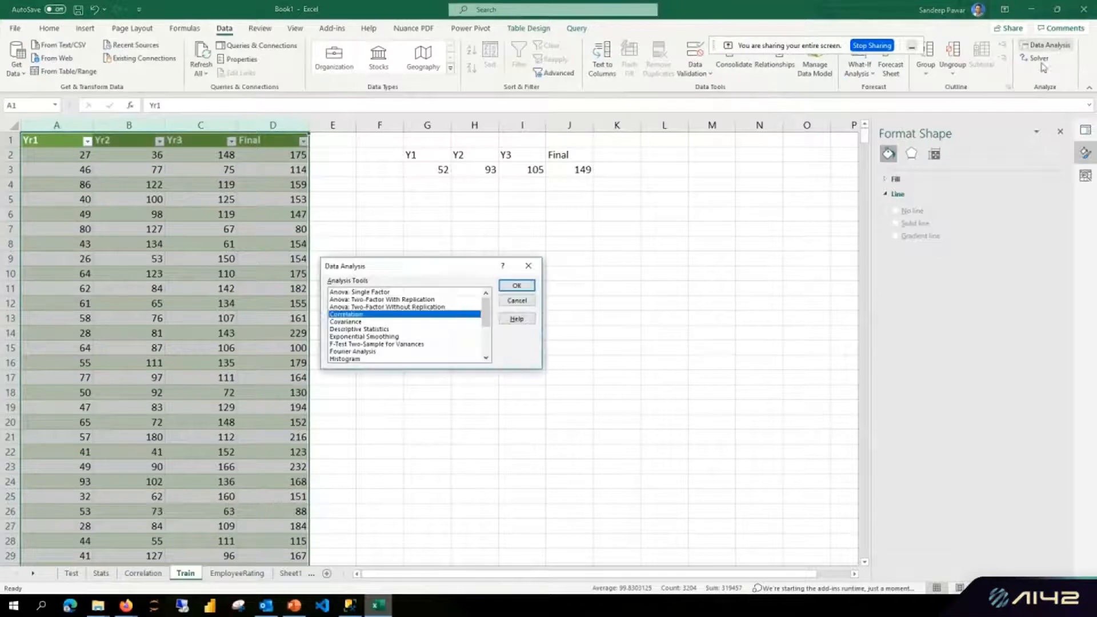
scroll(492, 323, down, 3)
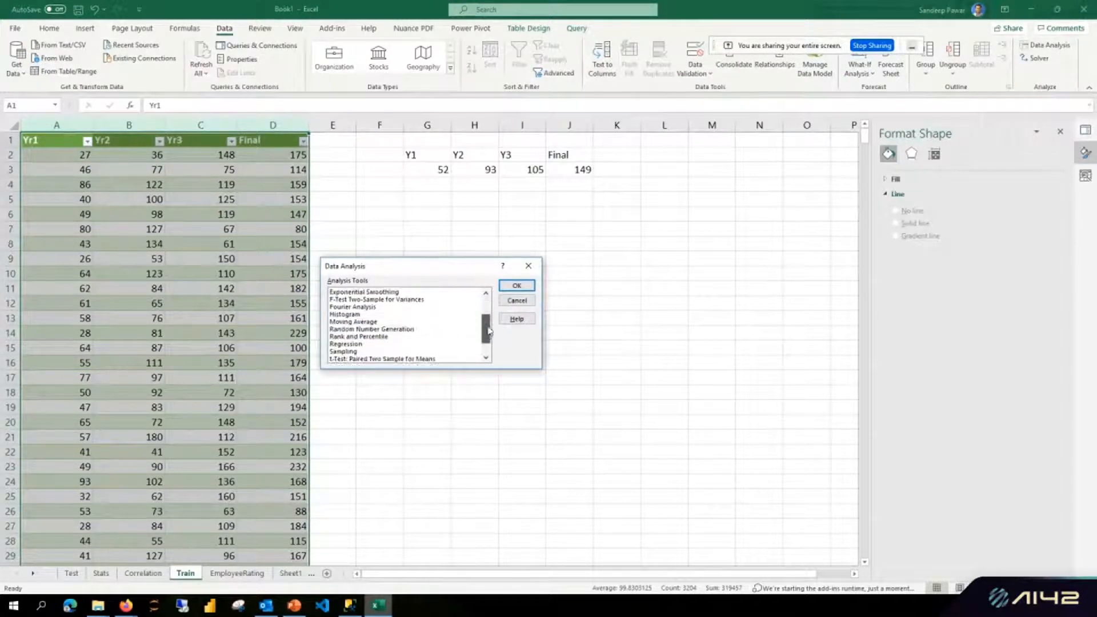
click(345, 323)
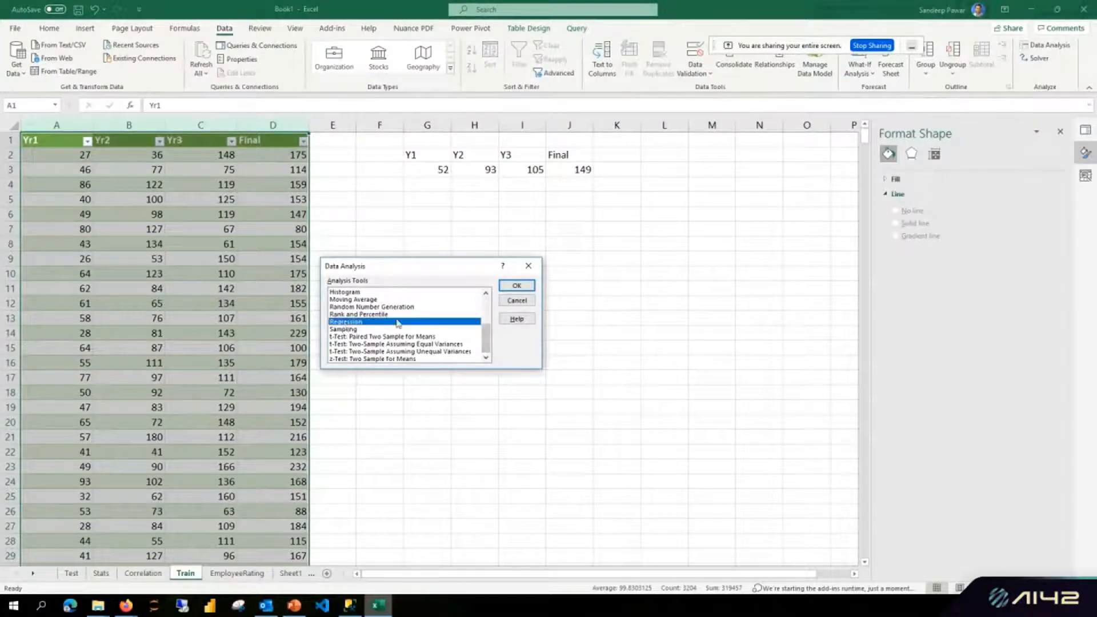
click(516, 285)
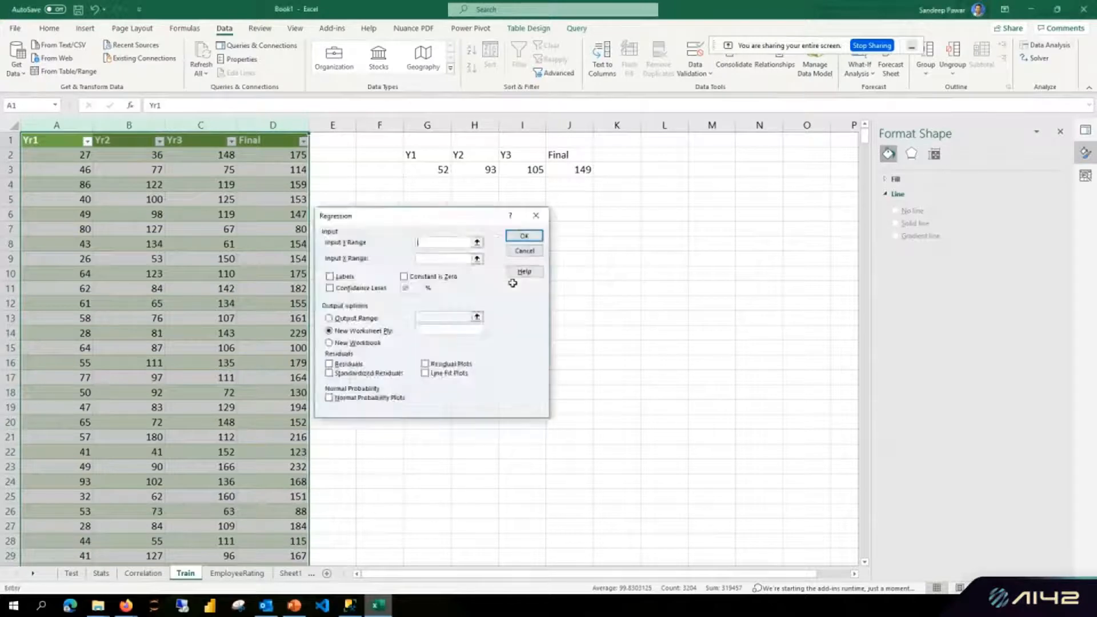
click(477, 242)
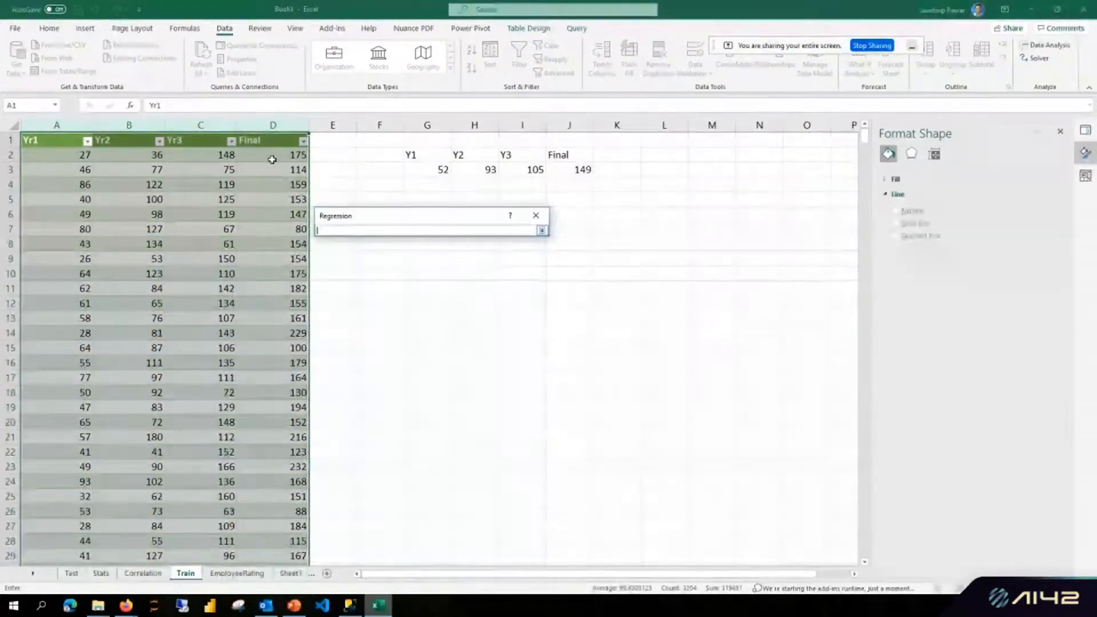
click(271, 125)
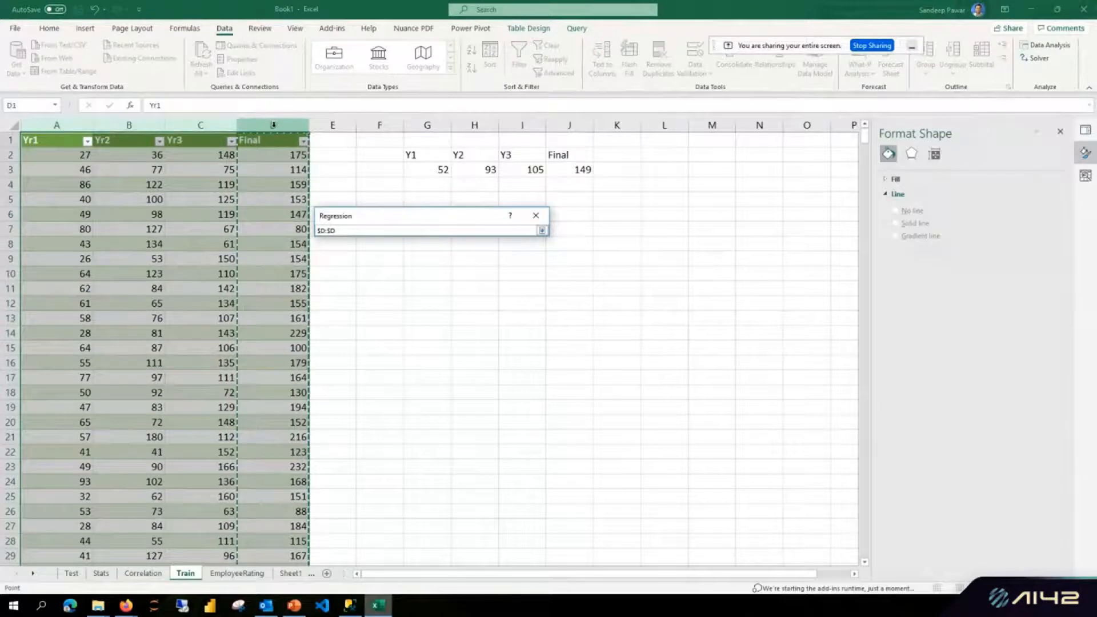
key(Return)
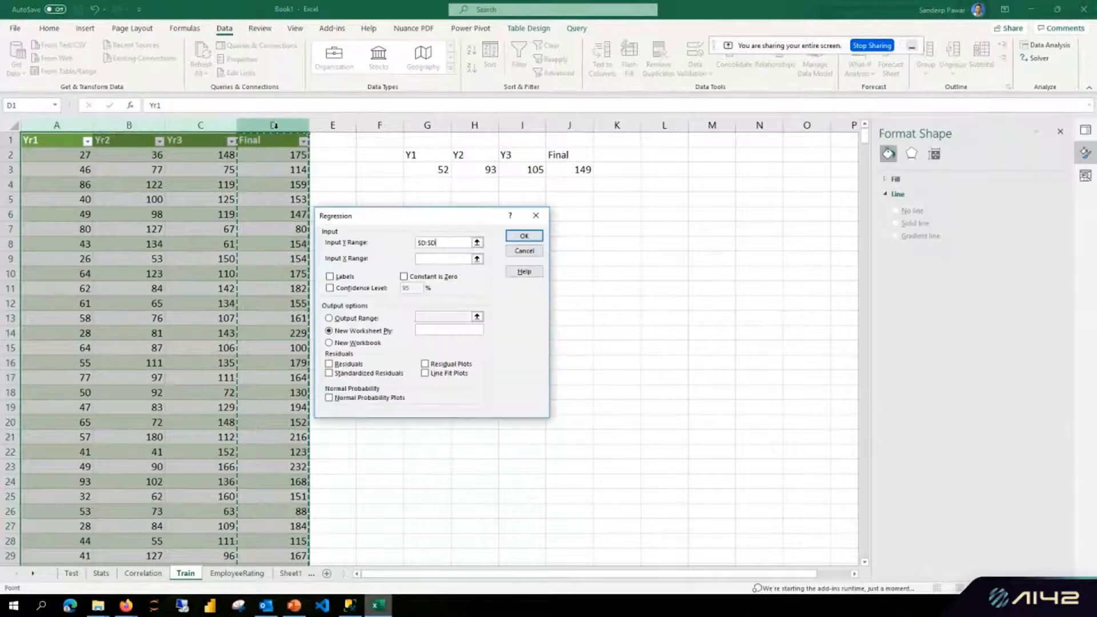
click(478, 258)
drag(60, 124, 207, 124)
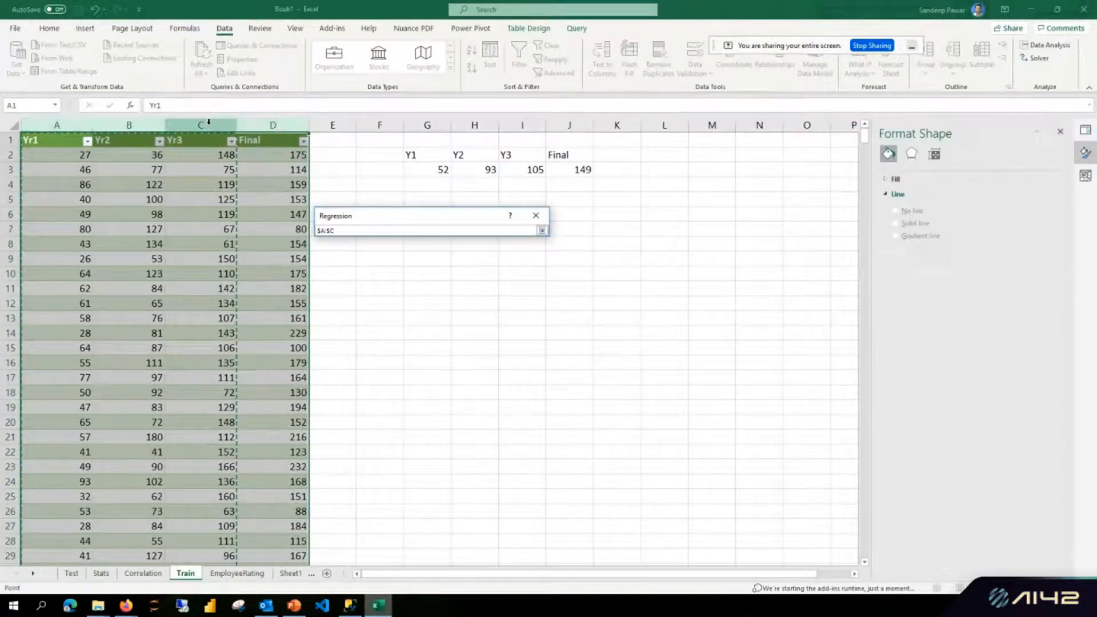
key(Return)
Turn on Labels for the regression and send its output to a new worksheet named Regression.
click(345, 278)
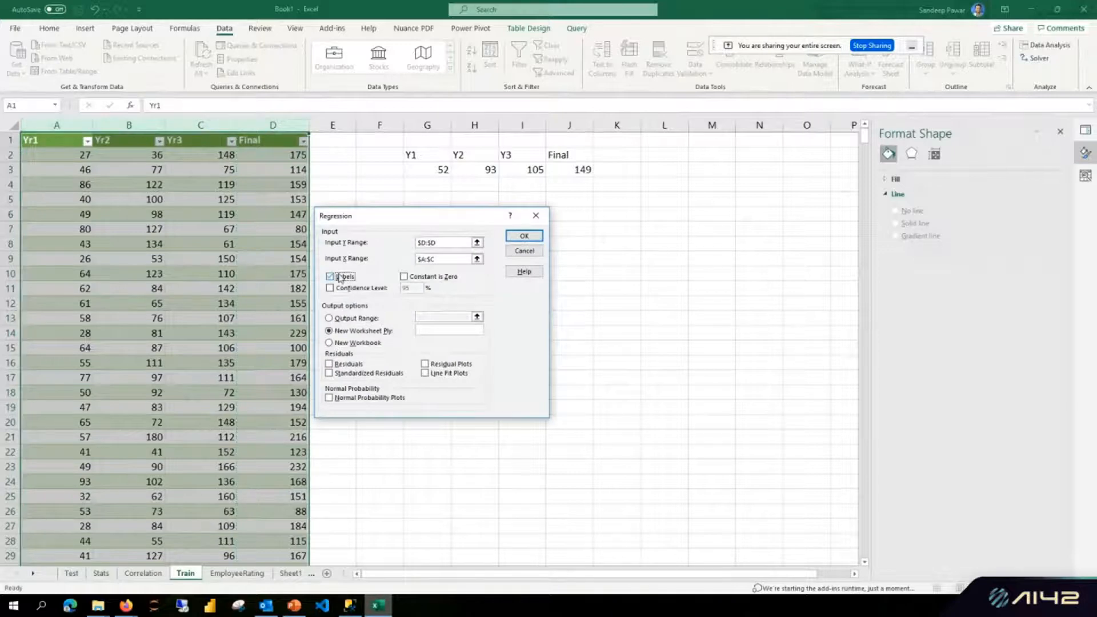
click(431, 330)
text(Regression)
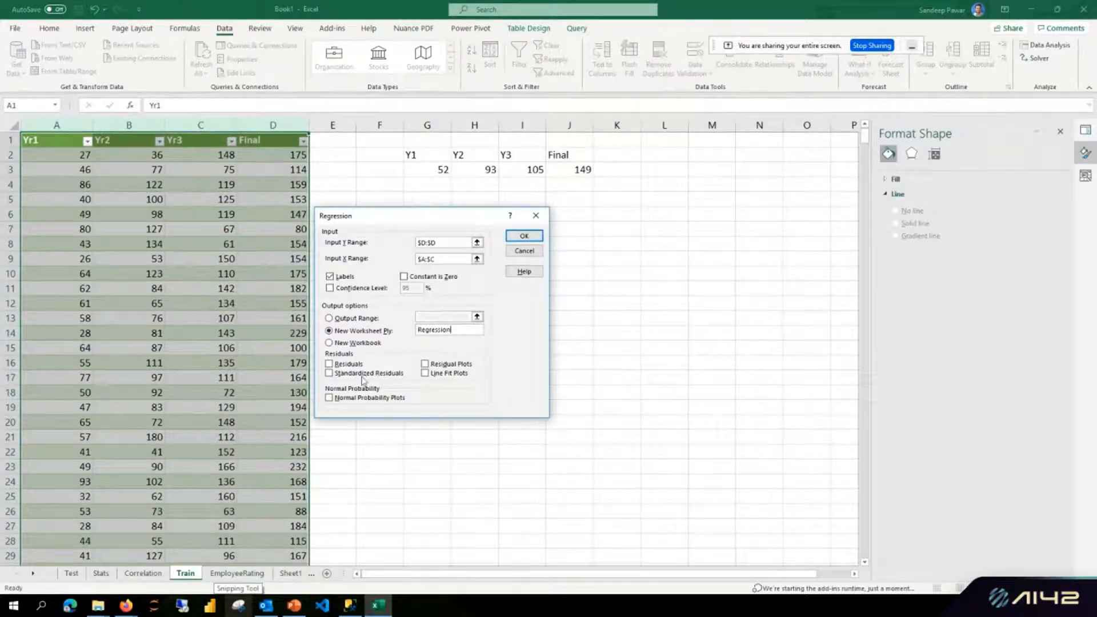
Include residuals, residual plots and line fit plots in the output and try to run the regression.
click(349, 365)
click(451, 364)
click(451, 373)
click(347, 373)
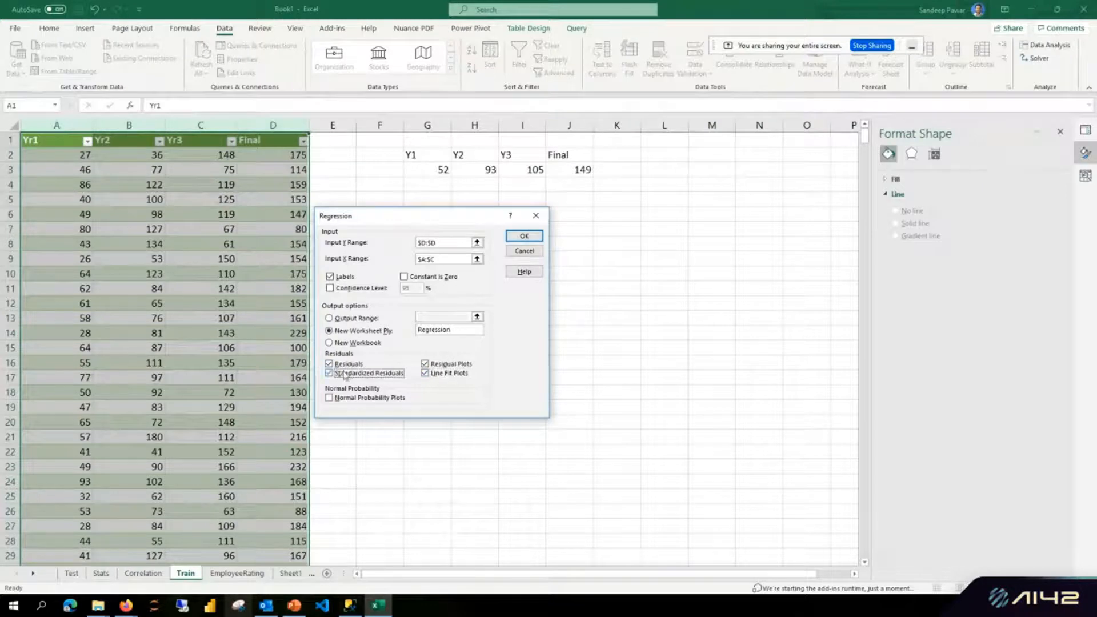
click(524, 235)
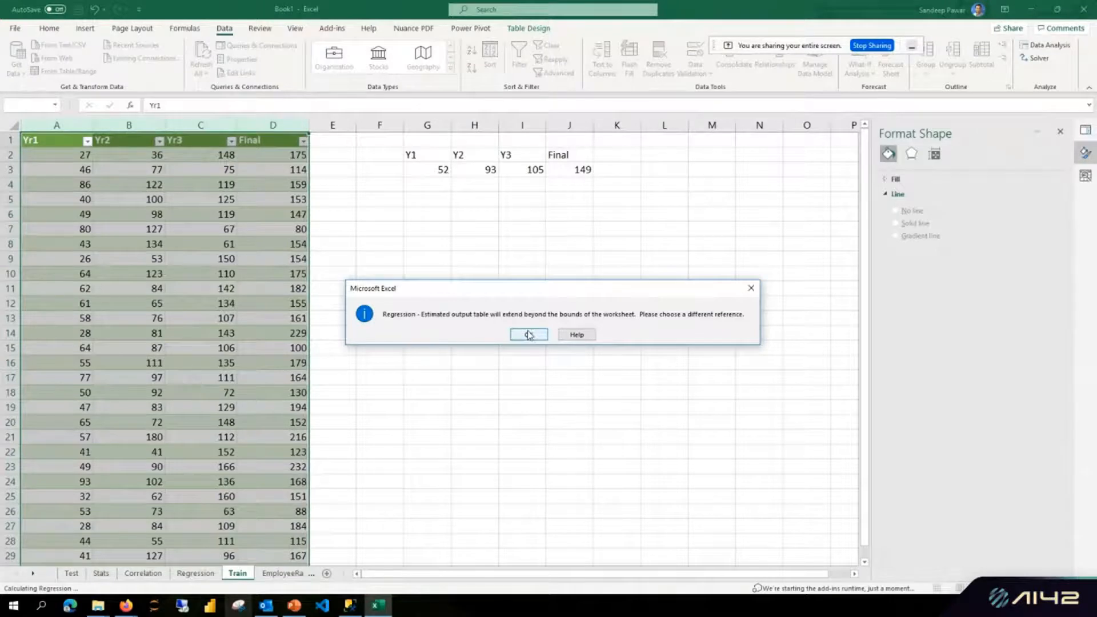
click(528, 336)
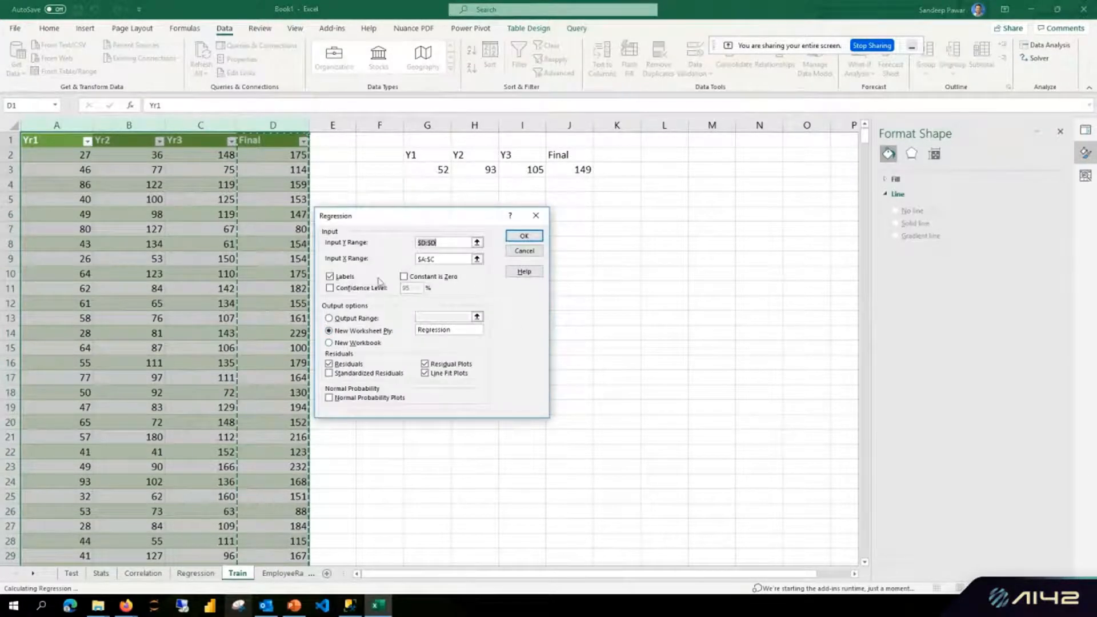
Limit the regression's Y range to D2:D801 and its X range to A2:C801, leaving out the header row.
click(477, 243)
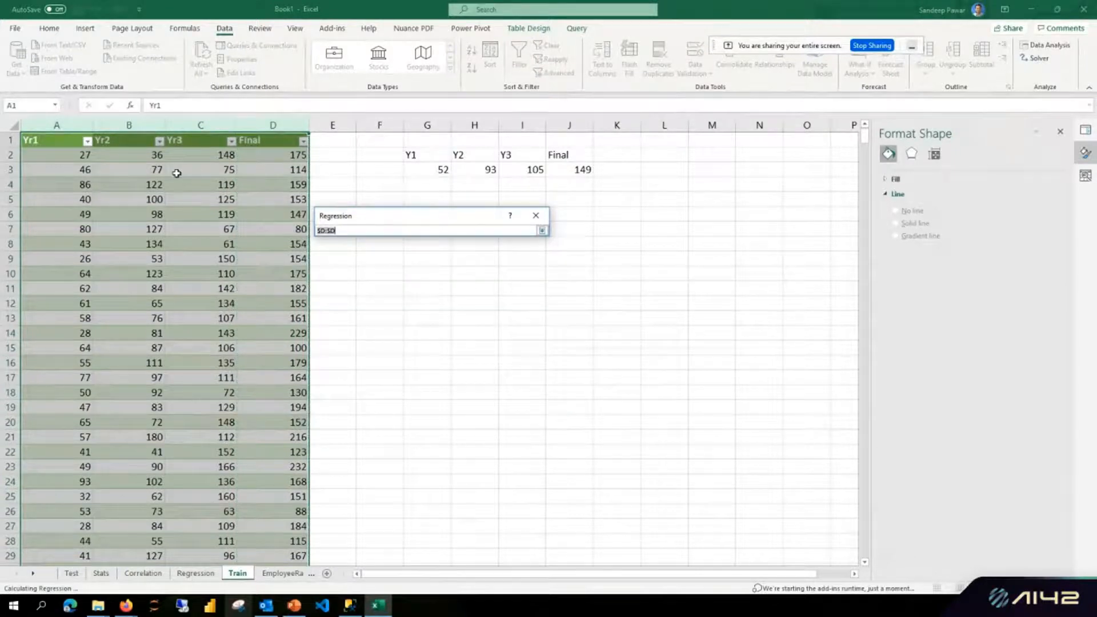
click(541, 231)
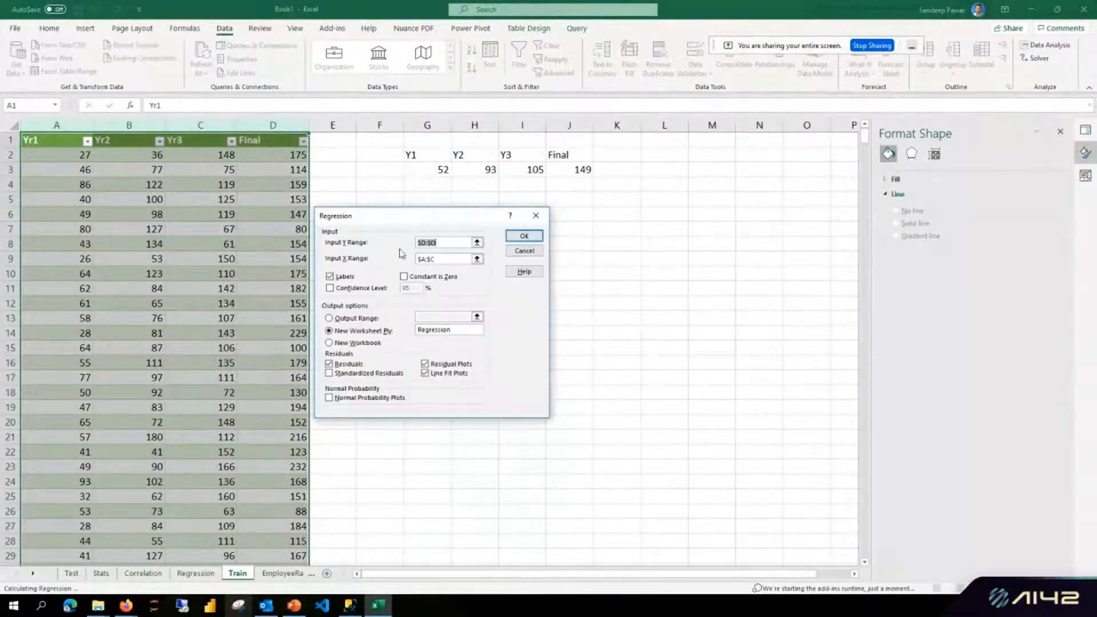
click(477, 243)
drag(281, 156, 277, 543)
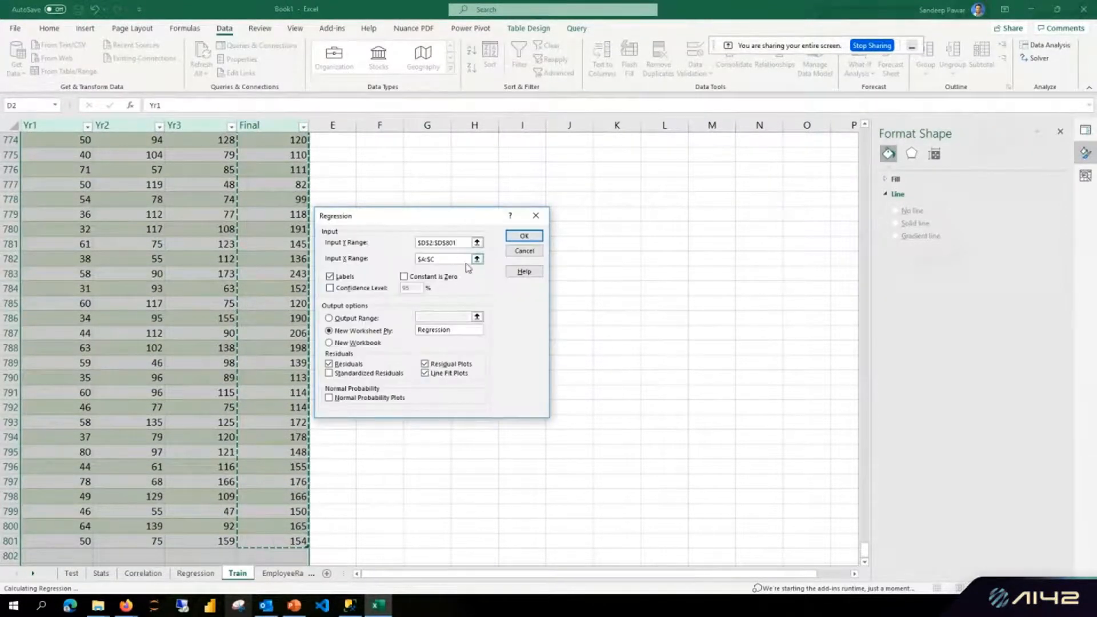
click(477, 260)
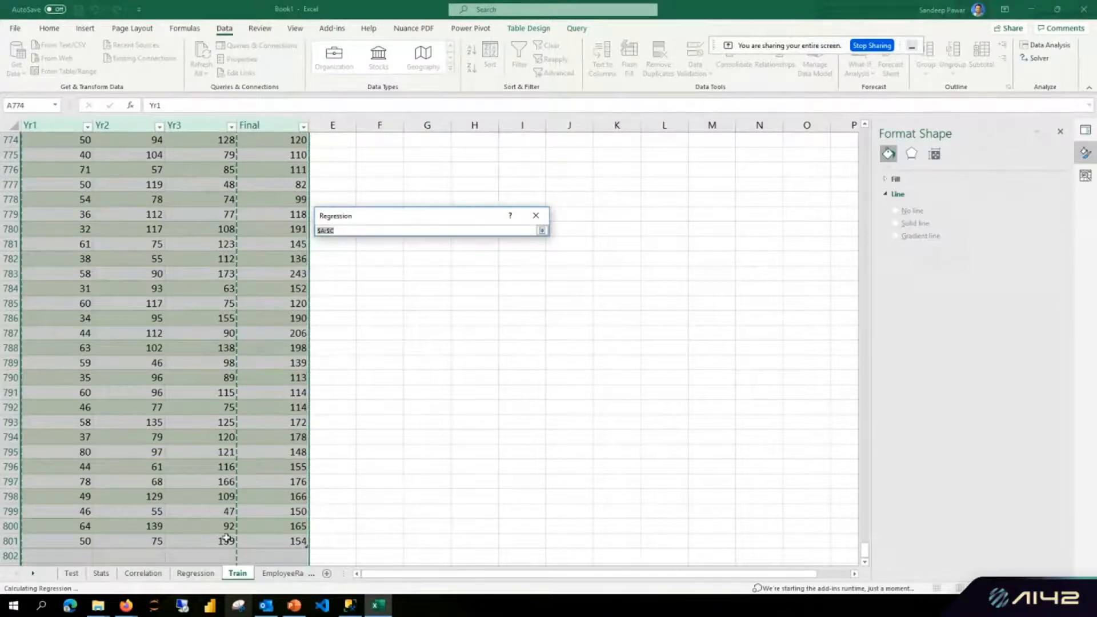
drag(227, 537, 227, 133)
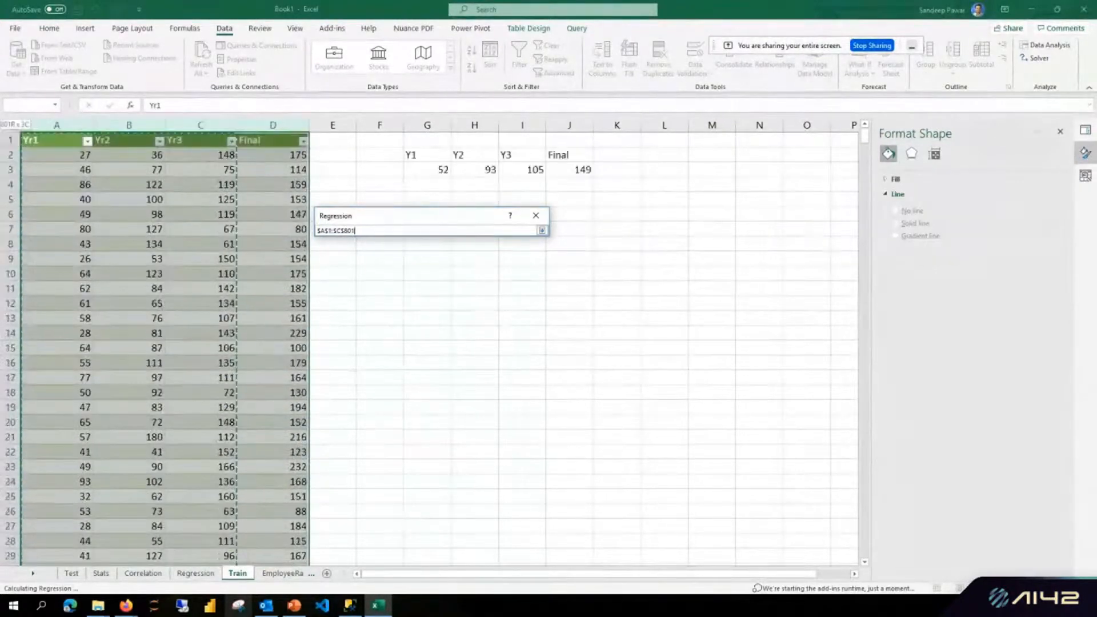
drag(4, 131, 26, 155)
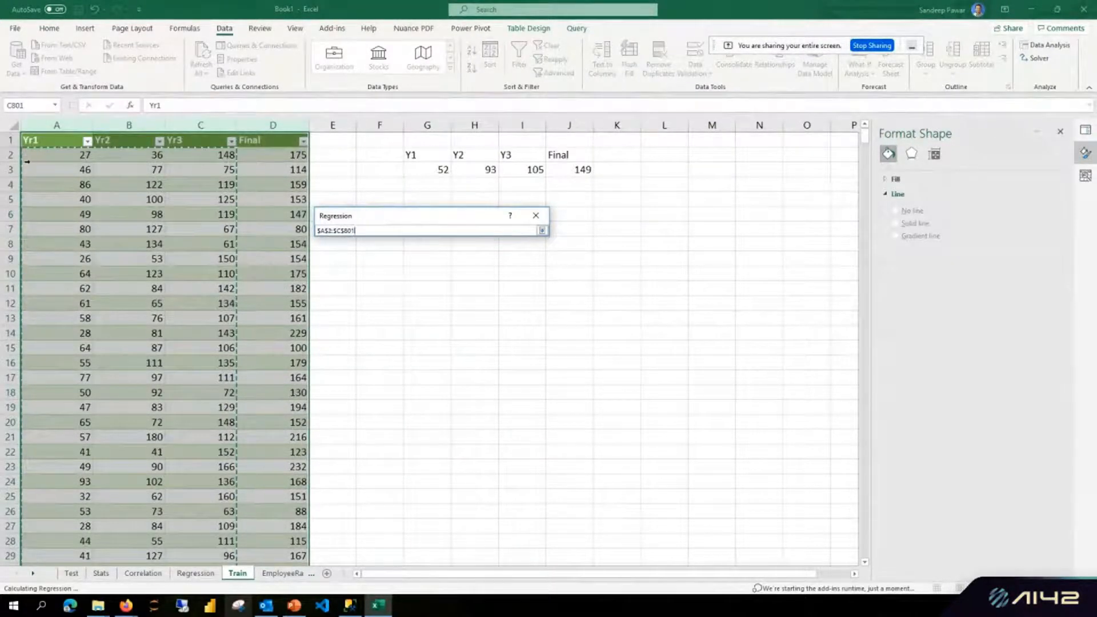
Turn off Labels and run the regression.
click(346, 278)
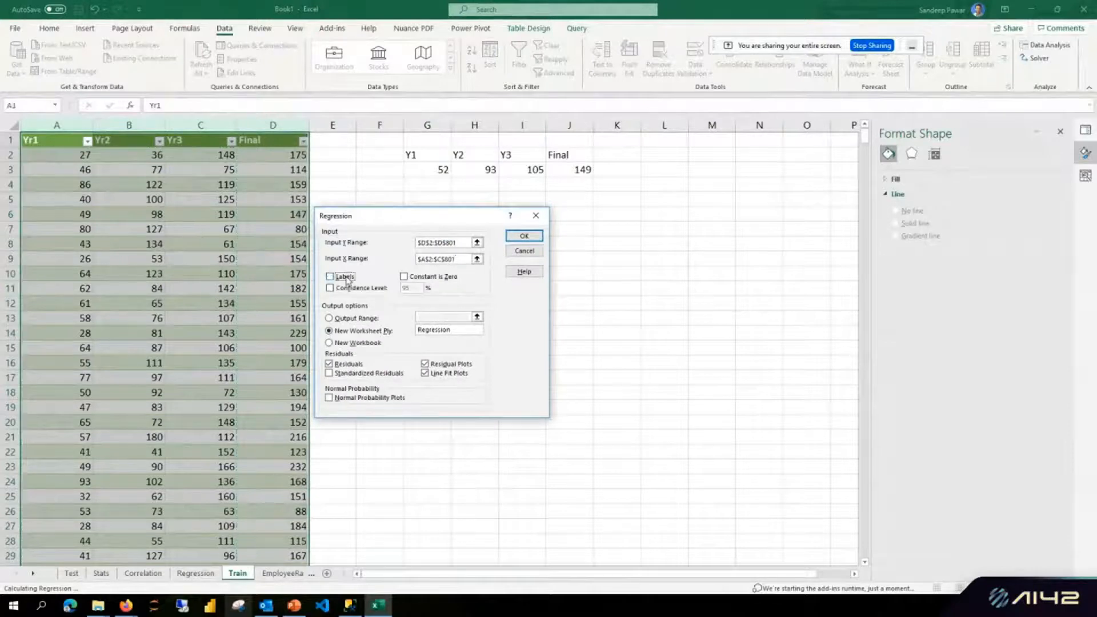
click(524, 236)
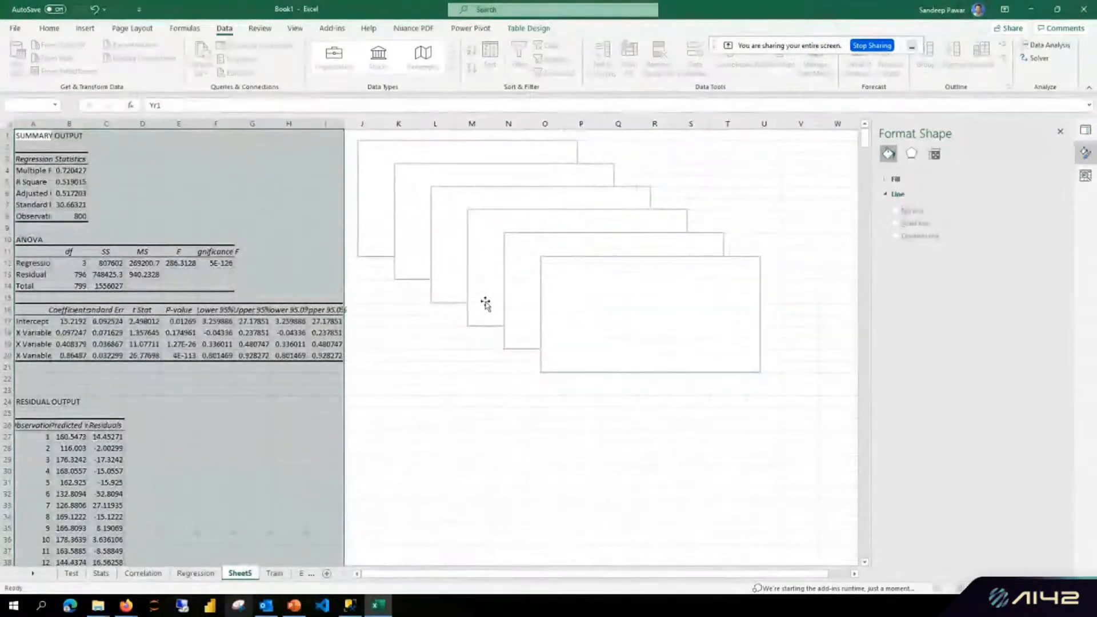
Widen columns A to I of the summary output to fit their contents and select the Regression Statistics values in B4:B8.
click(43, 120)
drag(46, 122, 382, 126)
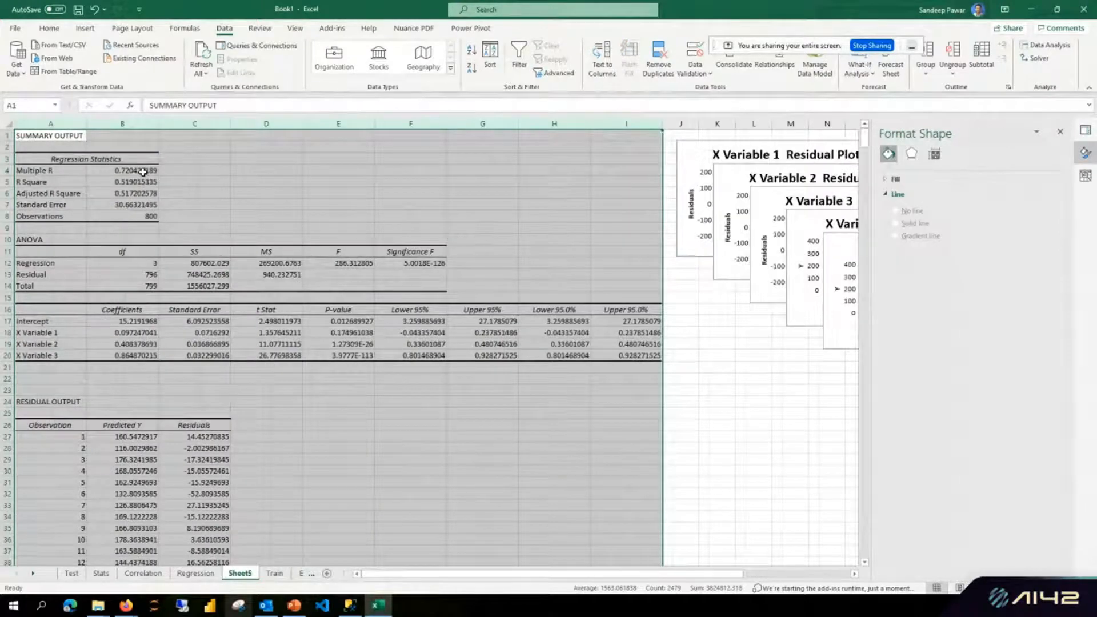
drag(140, 171, 137, 215)
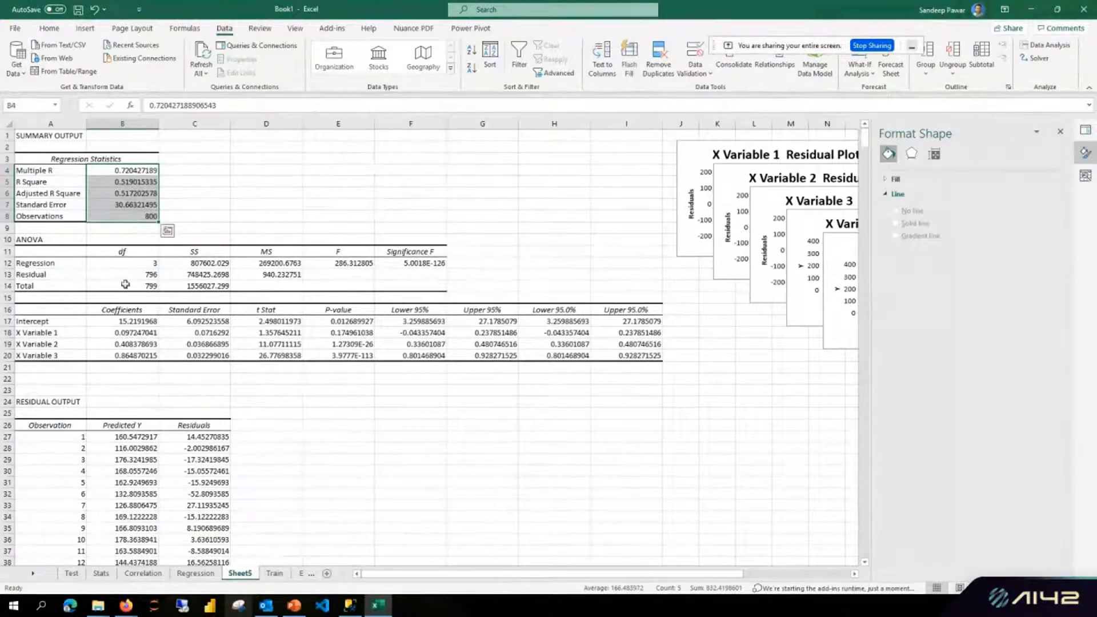
Format the Regression Statistics values in B4:B8 and the coefficients table values in B17:I20 to two decimal places.
drag(134, 322, 644, 356)
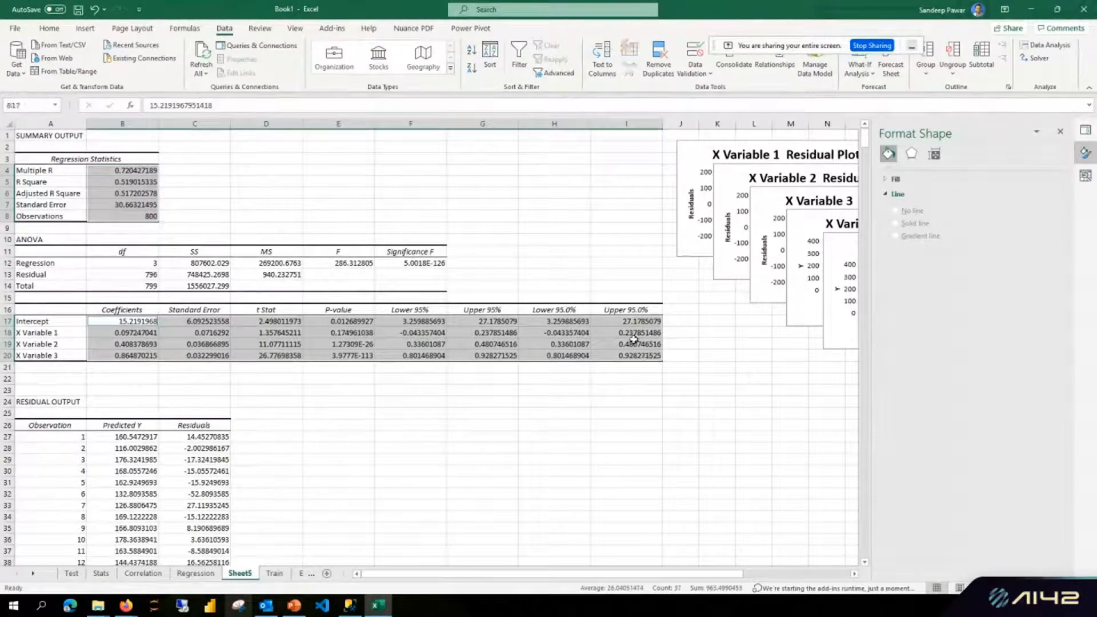
click(50, 29)
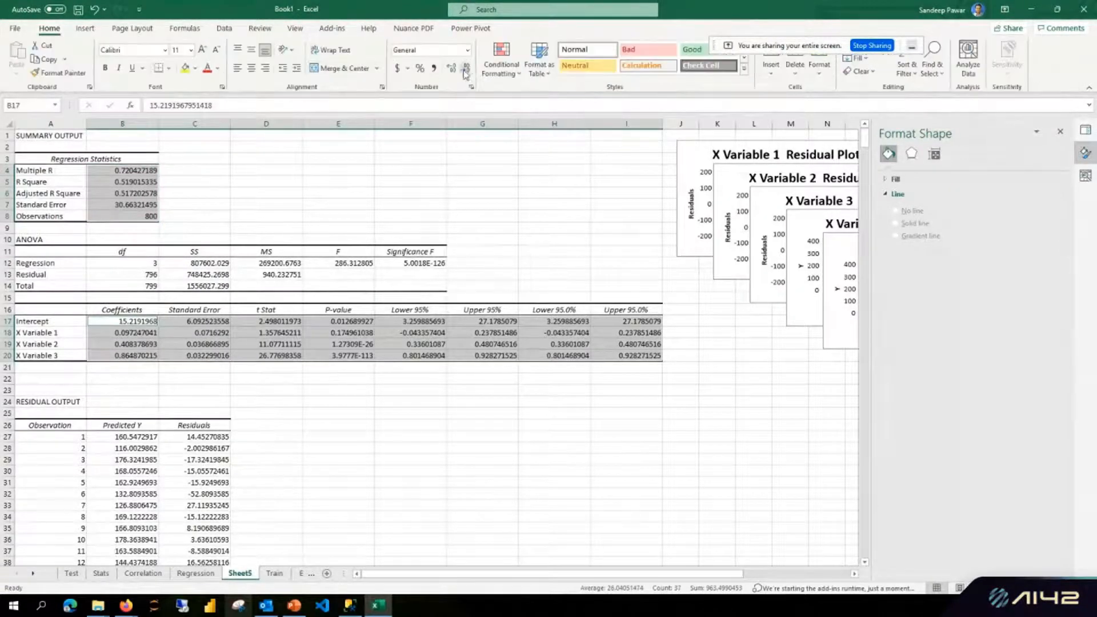
click(466, 70)
click(466, 70)
click(466, 70)
click(467, 69)
click(466, 70)
click(466, 70)
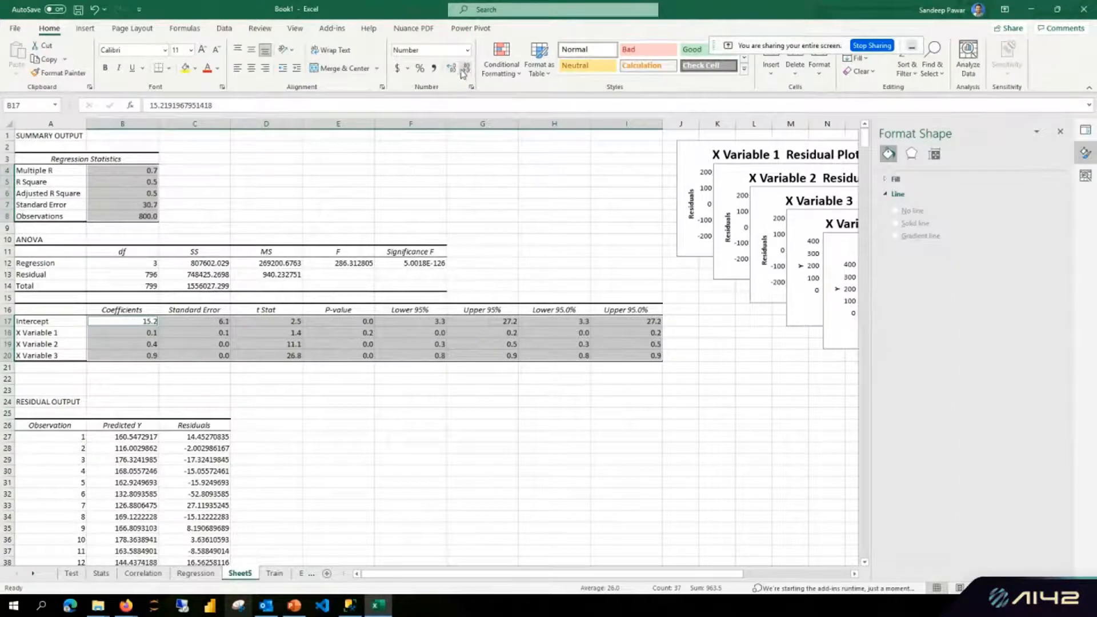
click(451, 69)
click(477, 183)
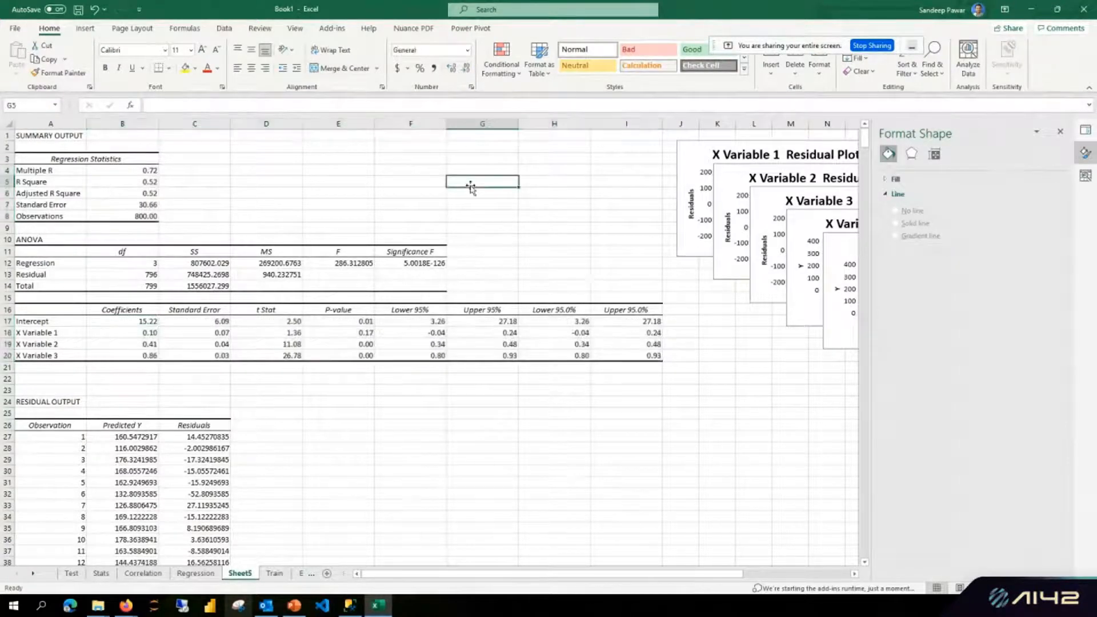
click(417, 217)
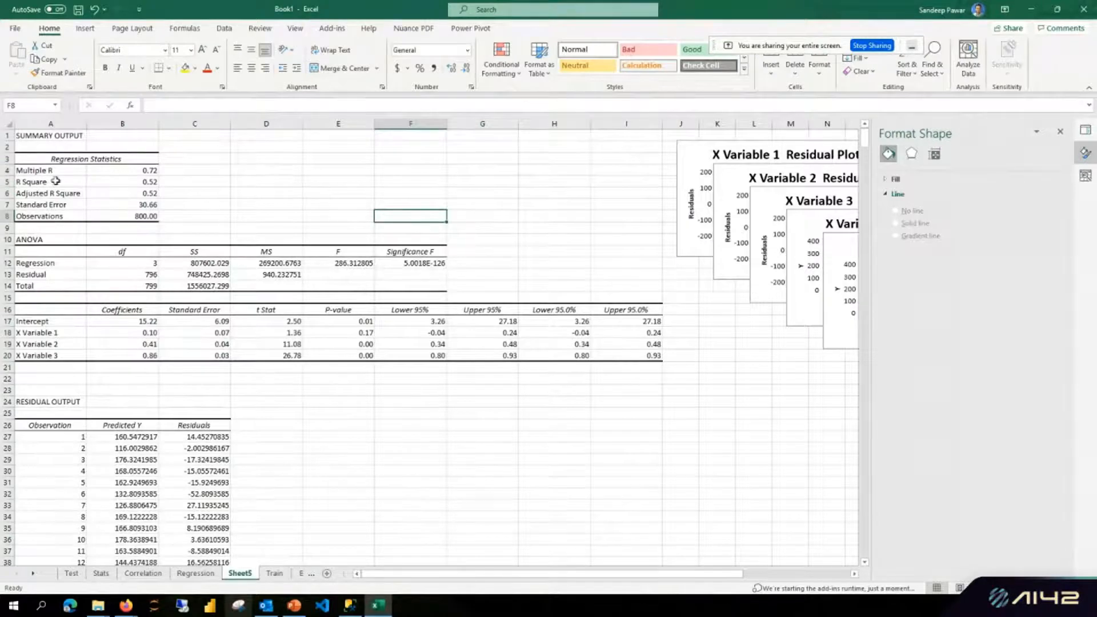
Examine the R Square and Adjusted R Square values in the Regression Statistics and compare them.
drag(19, 184, 136, 184)
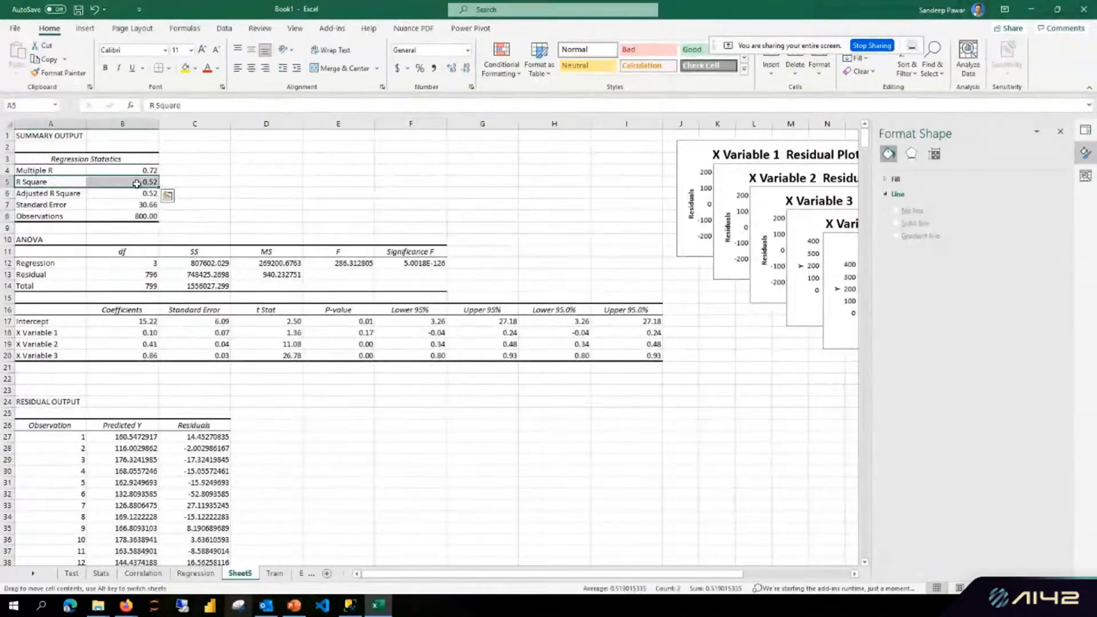
click(143, 195)
click(145, 183)
click(144, 196)
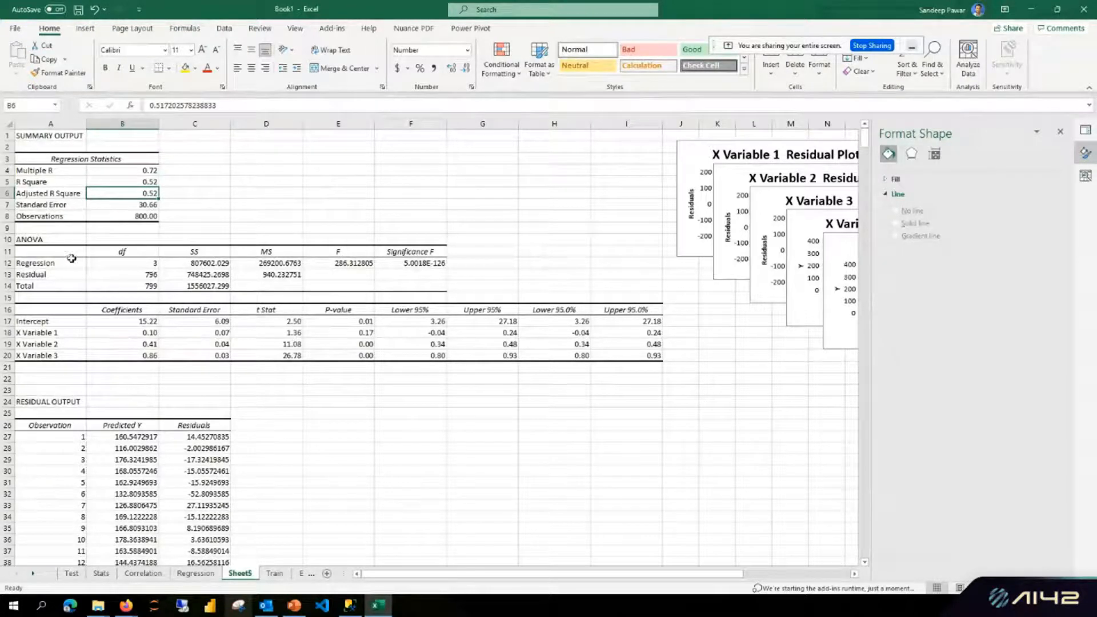
drag(145, 183, 146, 194)
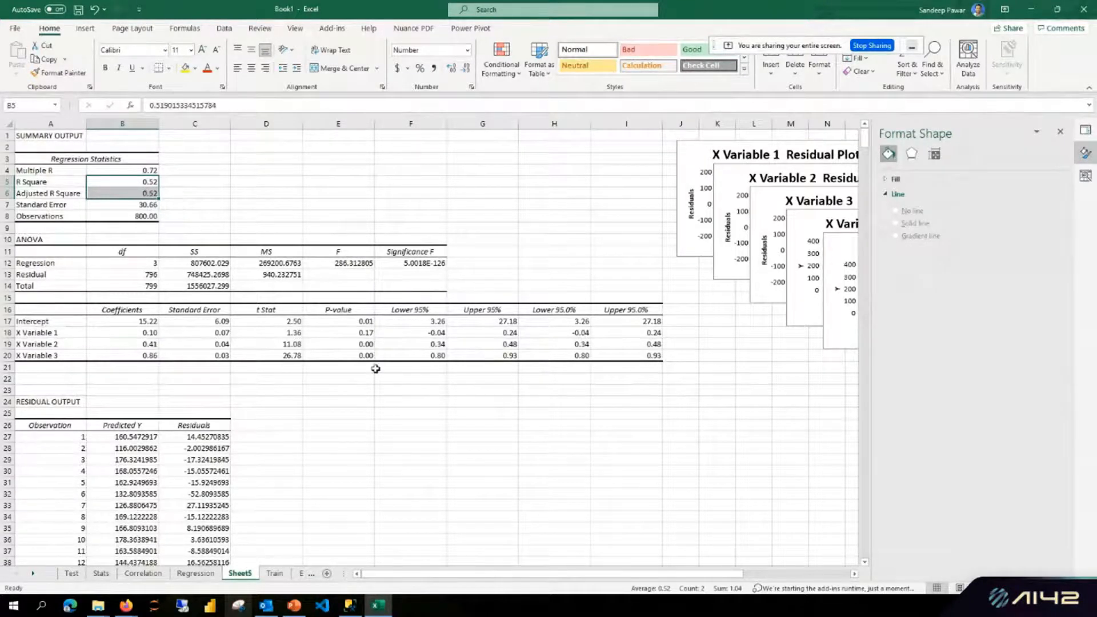
Enter the constant sample value 23 in each cell of E26:E31 beside the residual output.
click(361, 417)
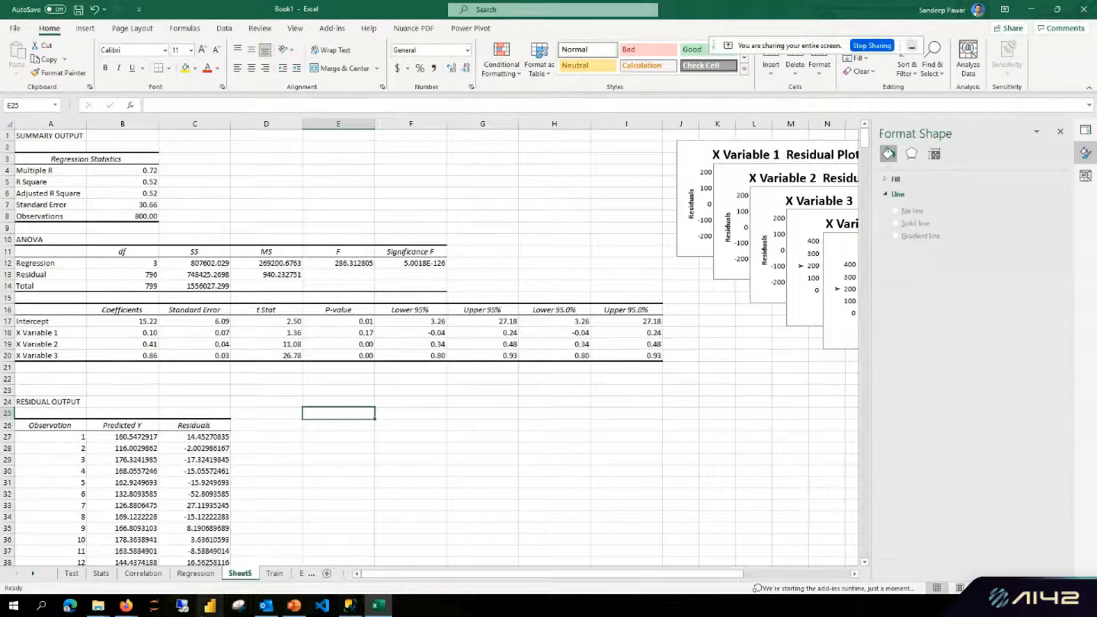
key(Down)
text(23)
key(Return)
text(2)
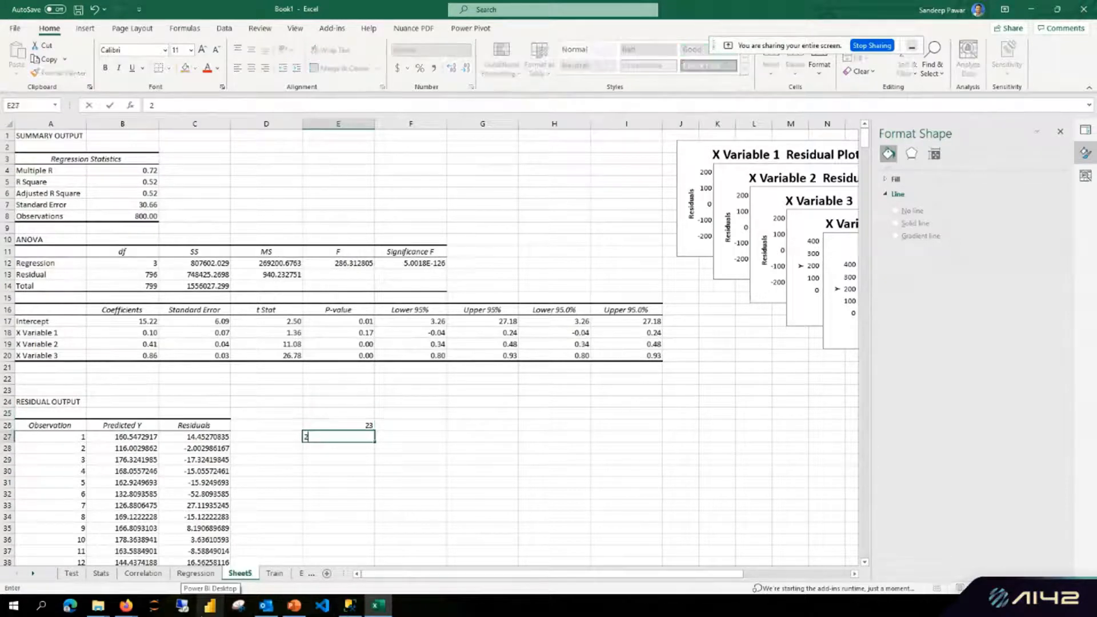
text(3)
key(Return)
text(23)
key(Return)
text(23)
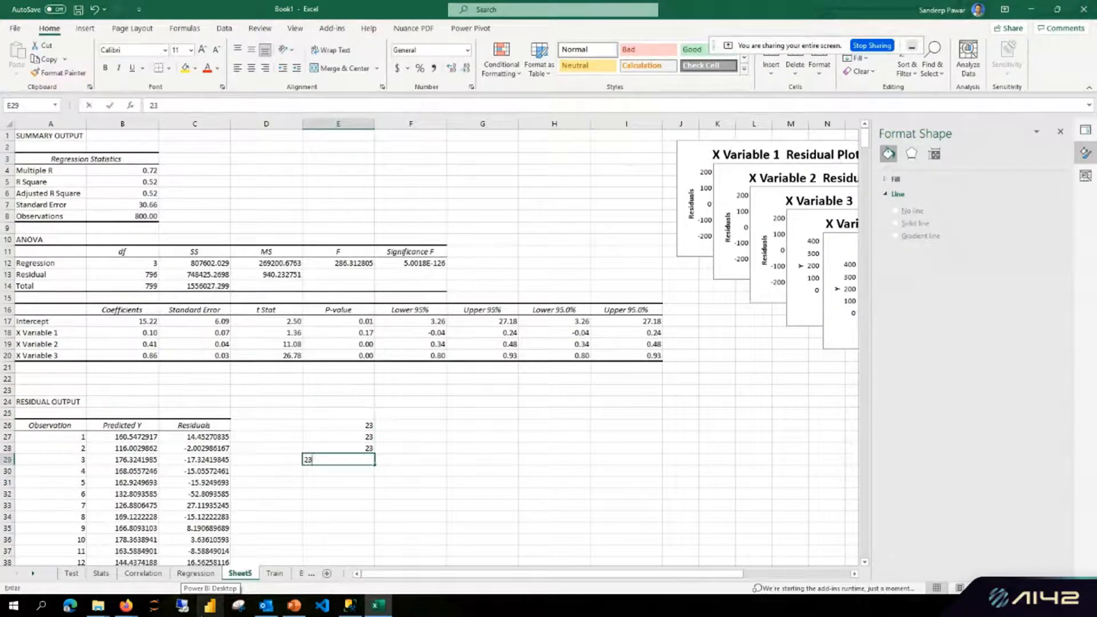
key(Return)
text(23)
key(Return)
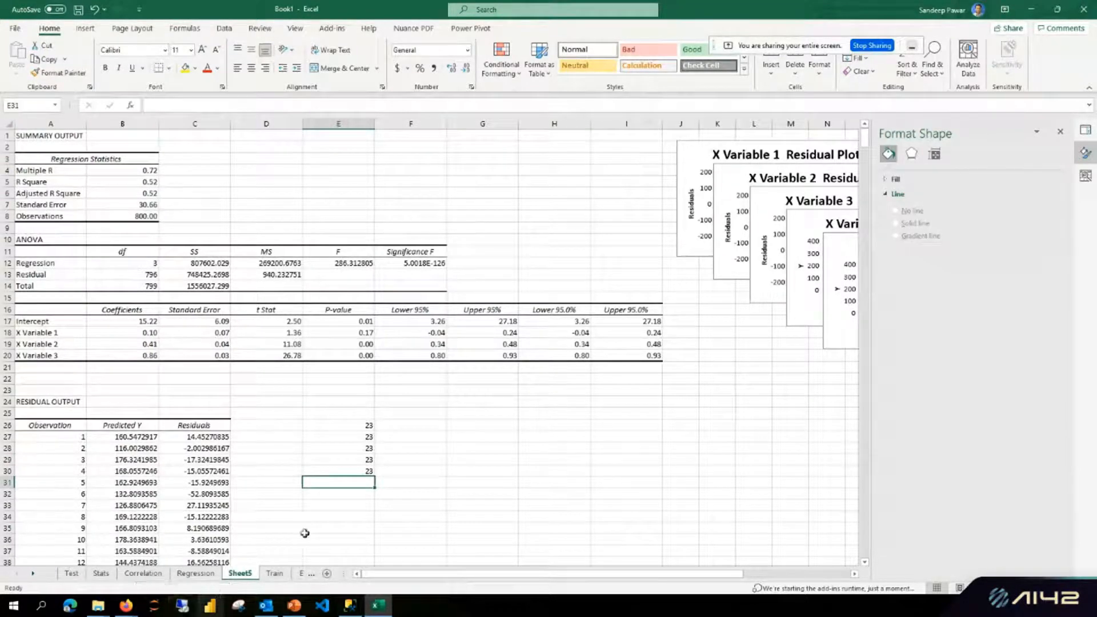
text(23)
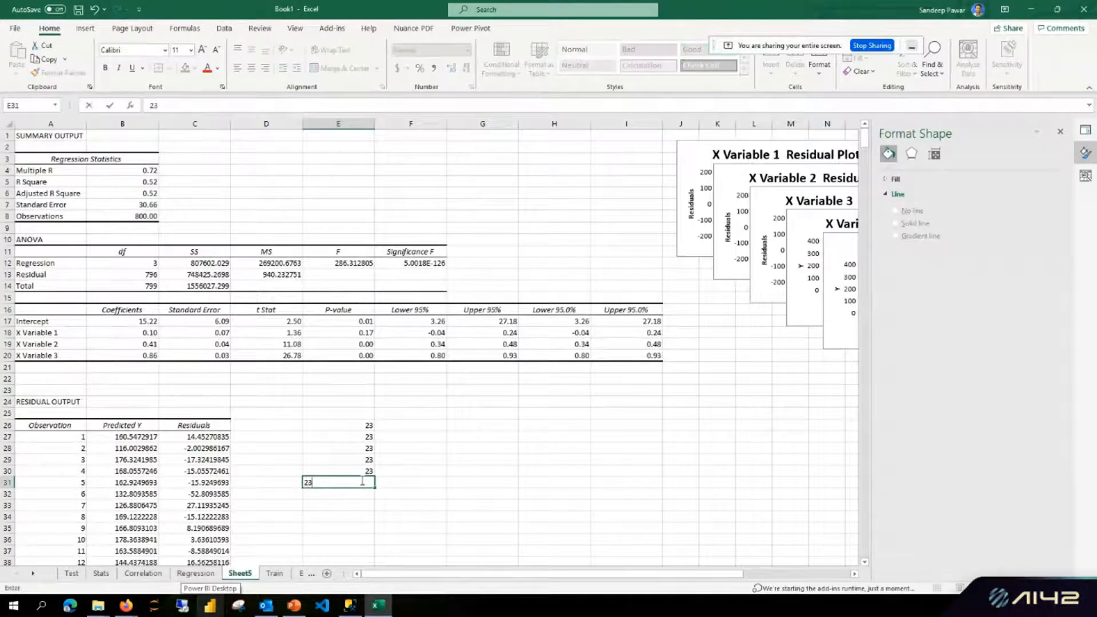
click(410, 480)
Enter the varying sample values 23, 54, 45, 5454 and 7867 in cells F26:F30.
click(406, 429)
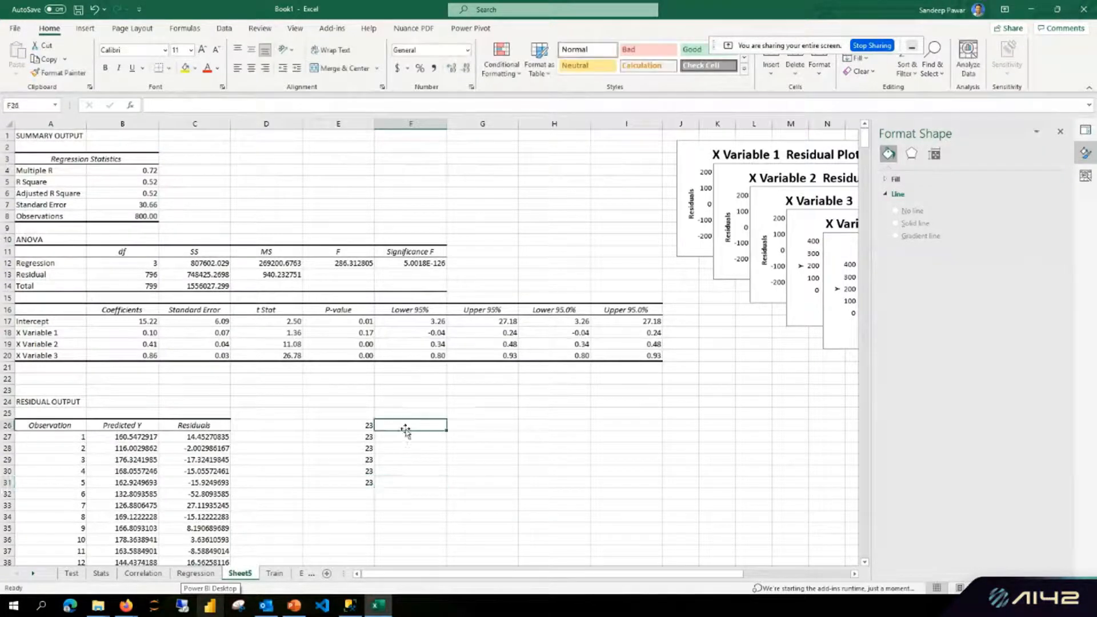
text(23)
click(408, 436)
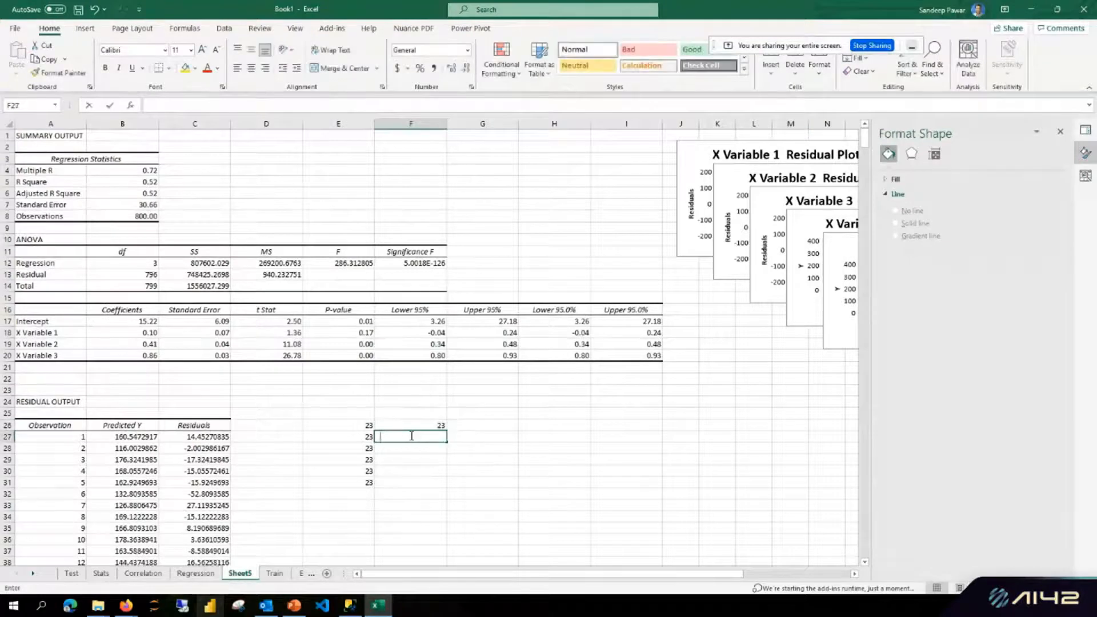
text(54)
click(409, 448)
text(45)
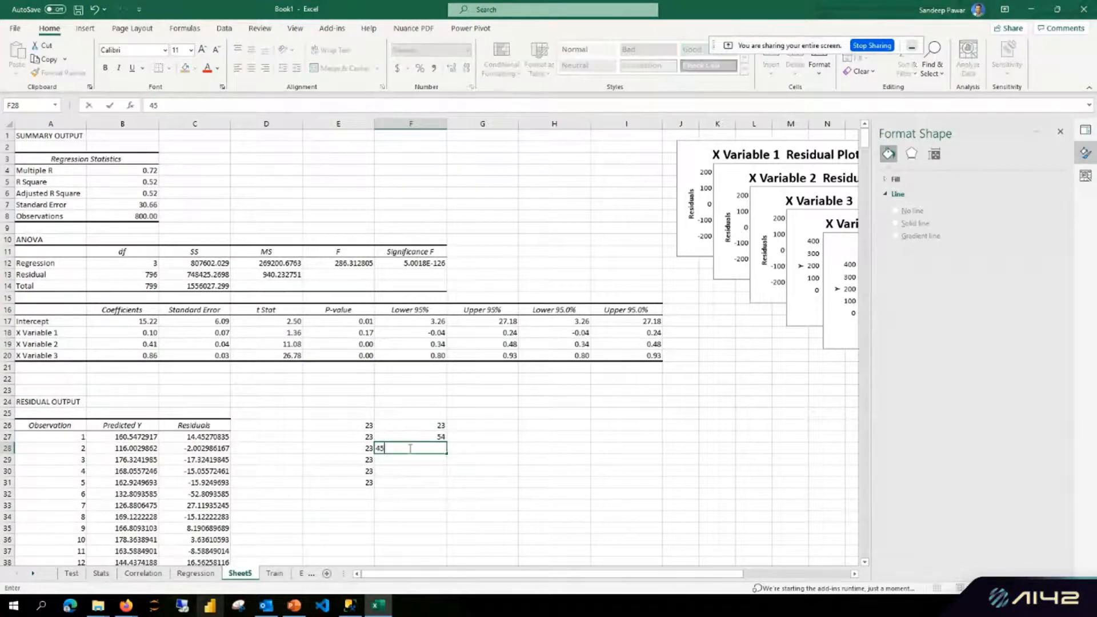
key(Return)
text(5454)
key(Escape)
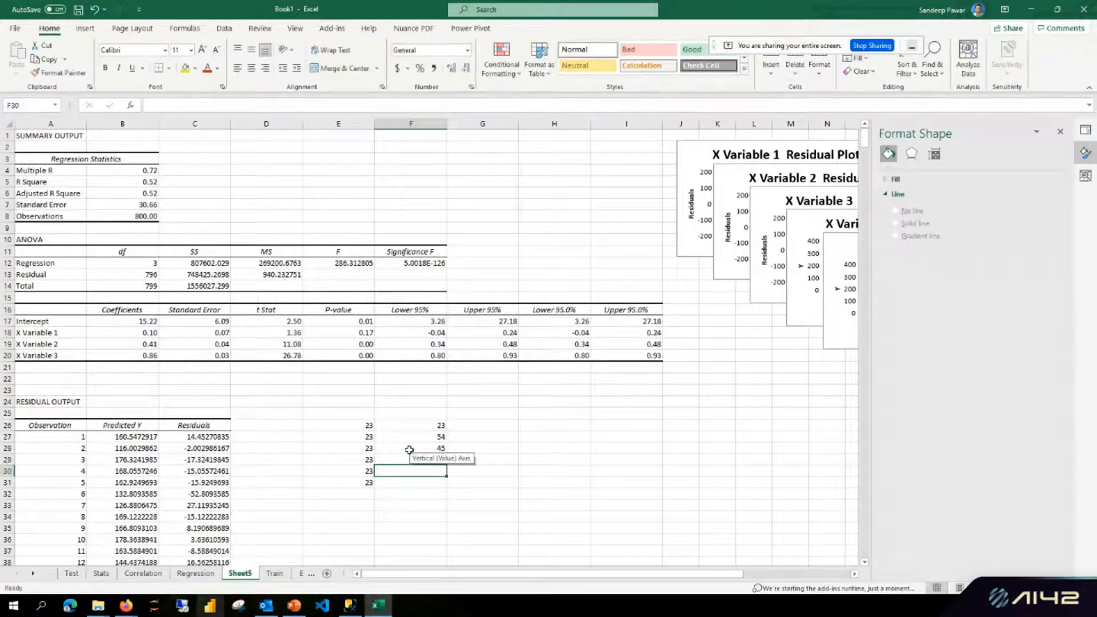
key(Down)
text(7867)
key(Return)
text(75\67)
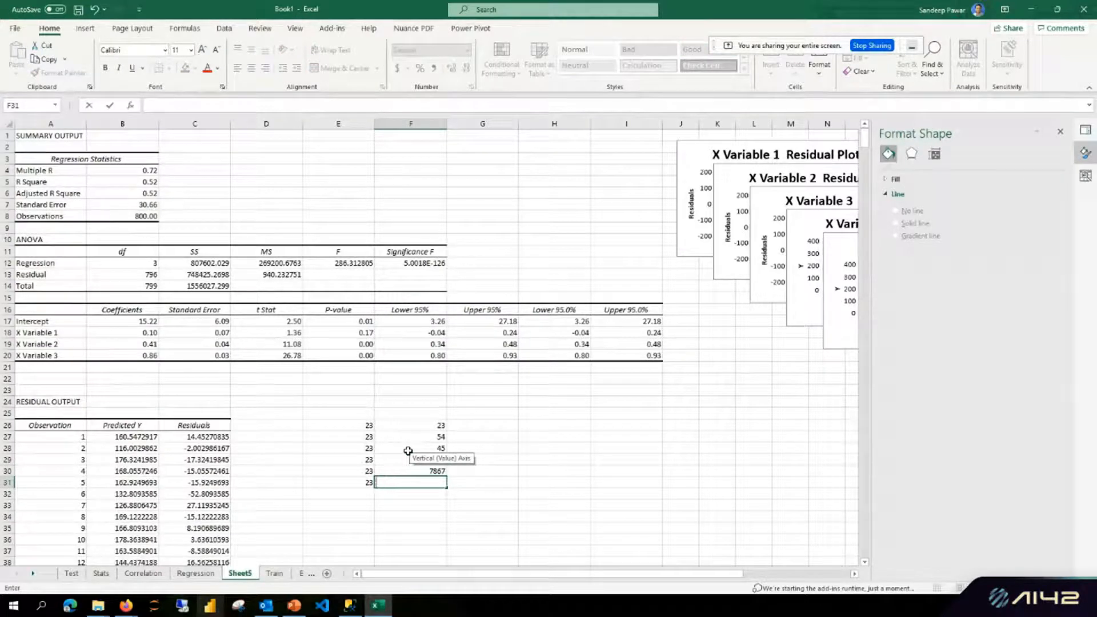
click(514, 460)
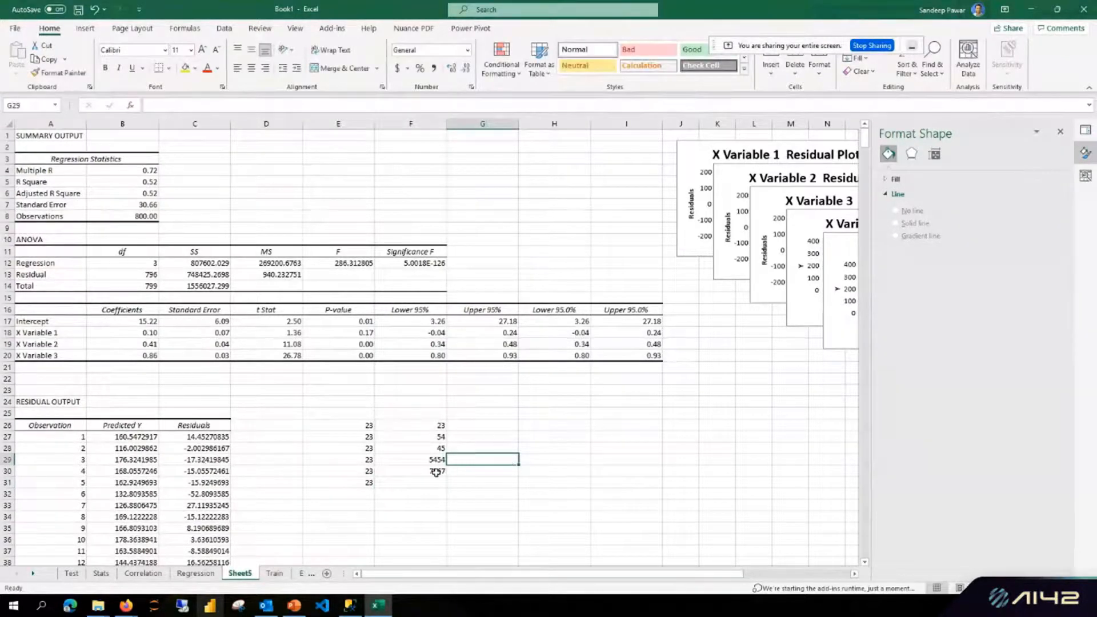
Review the spread of the sample values in F26:F30 and relate it to the R Square value in B5.
drag(436, 473, 431, 430)
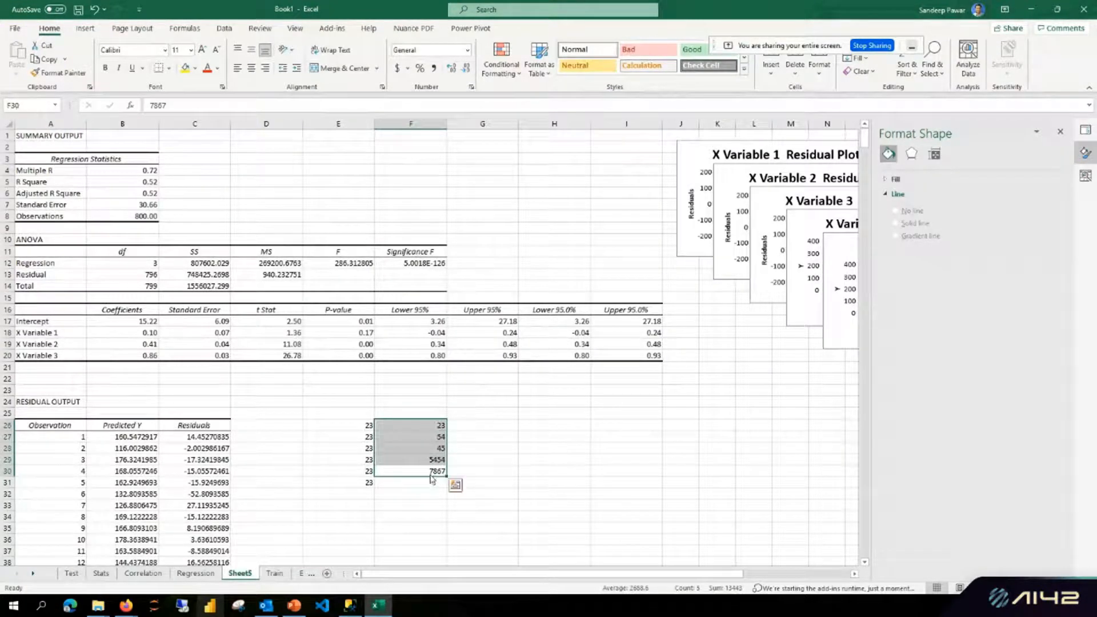
drag(431, 478, 435, 429)
click(522, 481)
click(439, 470)
click(423, 484)
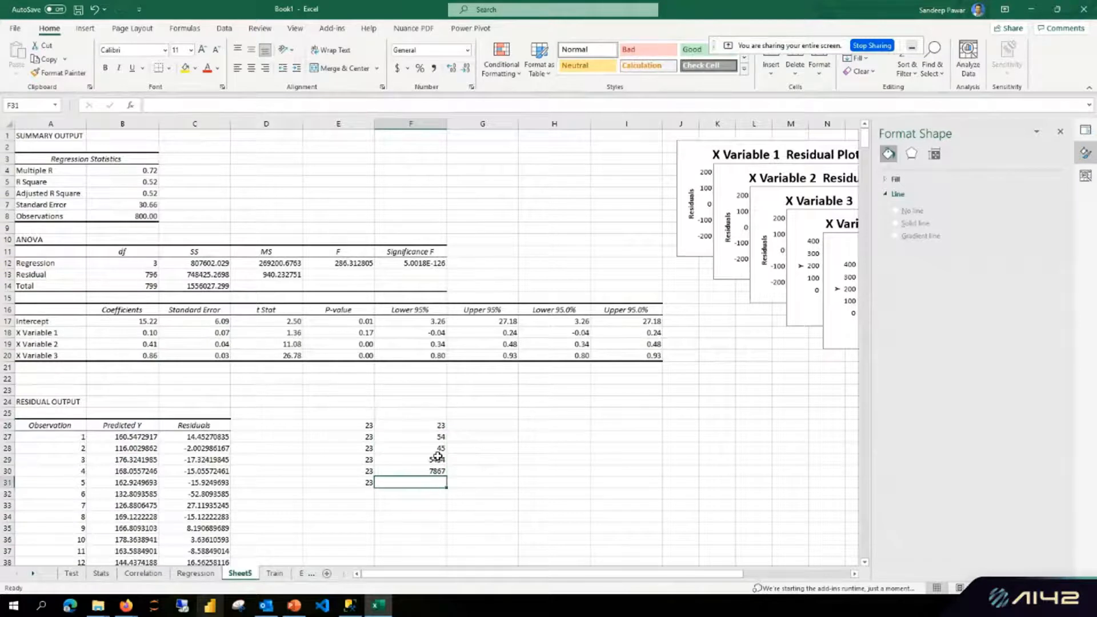
drag(439, 472, 441, 428)
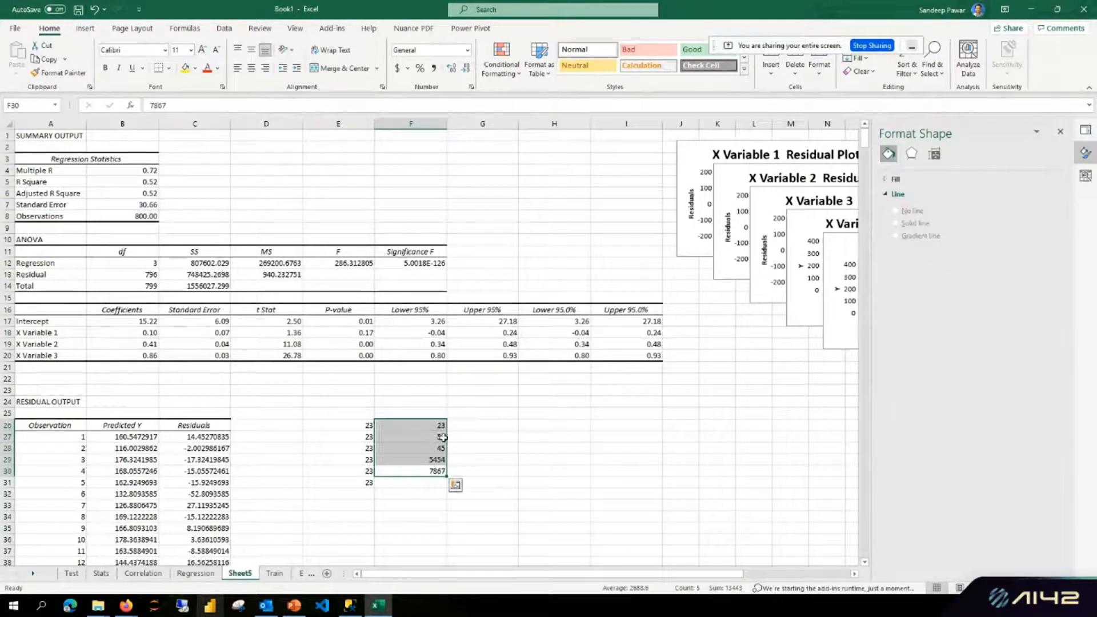
click(431, 485)
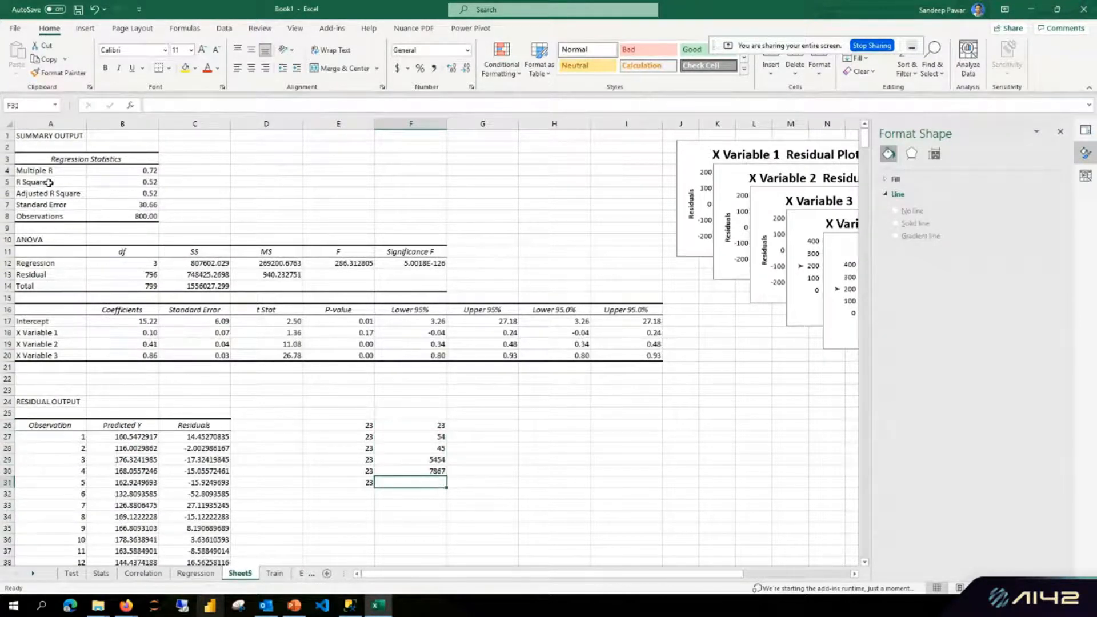
click(151, 183)
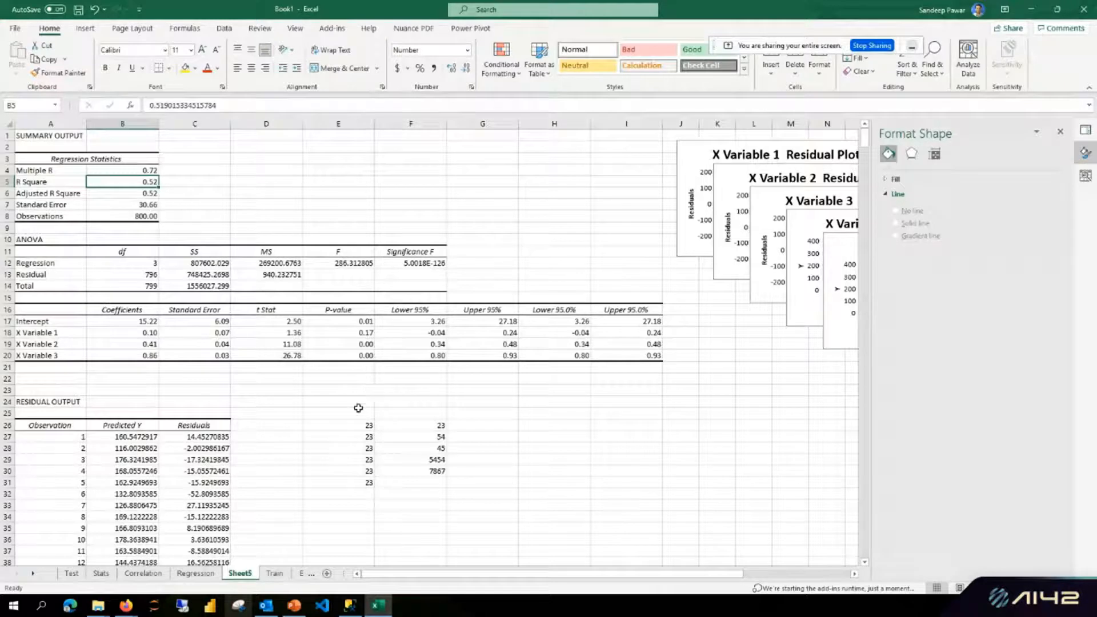
Clear the sample numbers from the range E24:G33.
drag(359, 408, 485, 508)
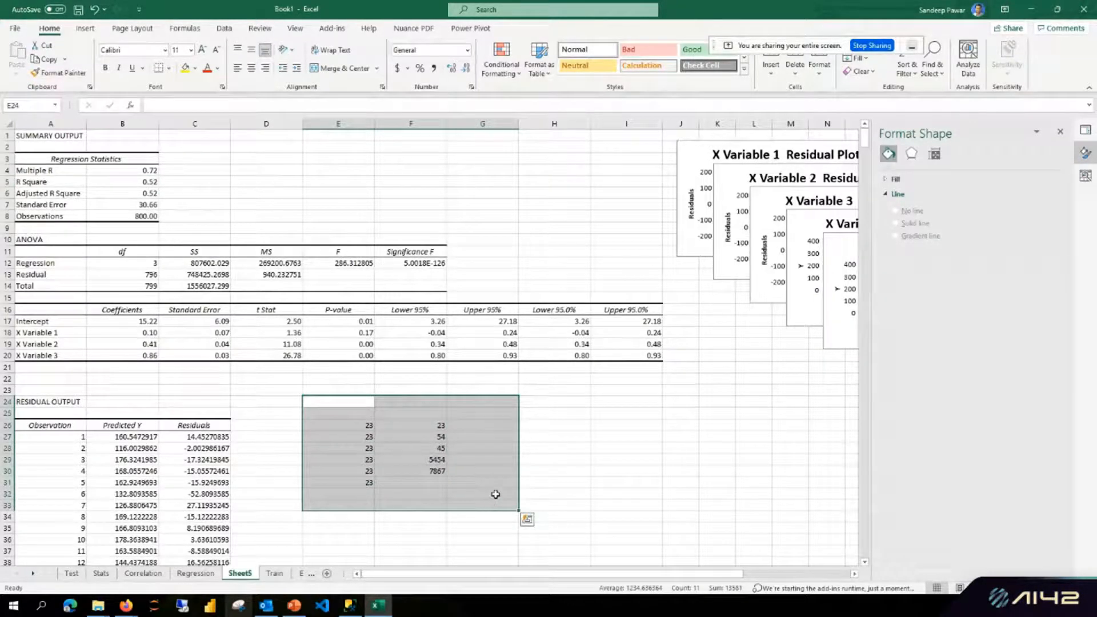
key(Delete)
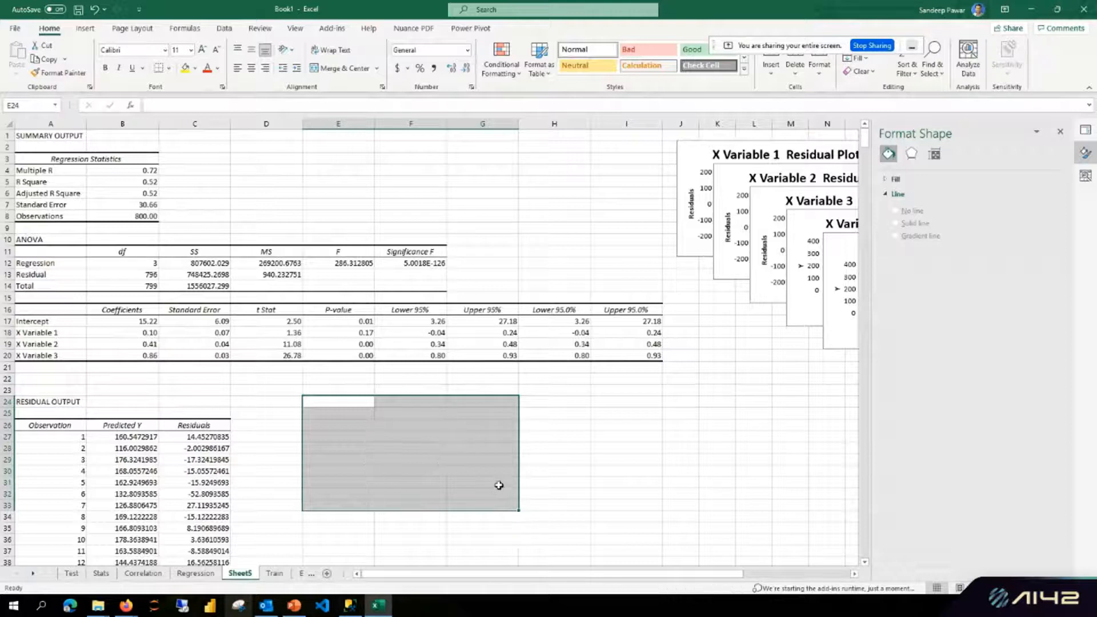
click(490, 466)
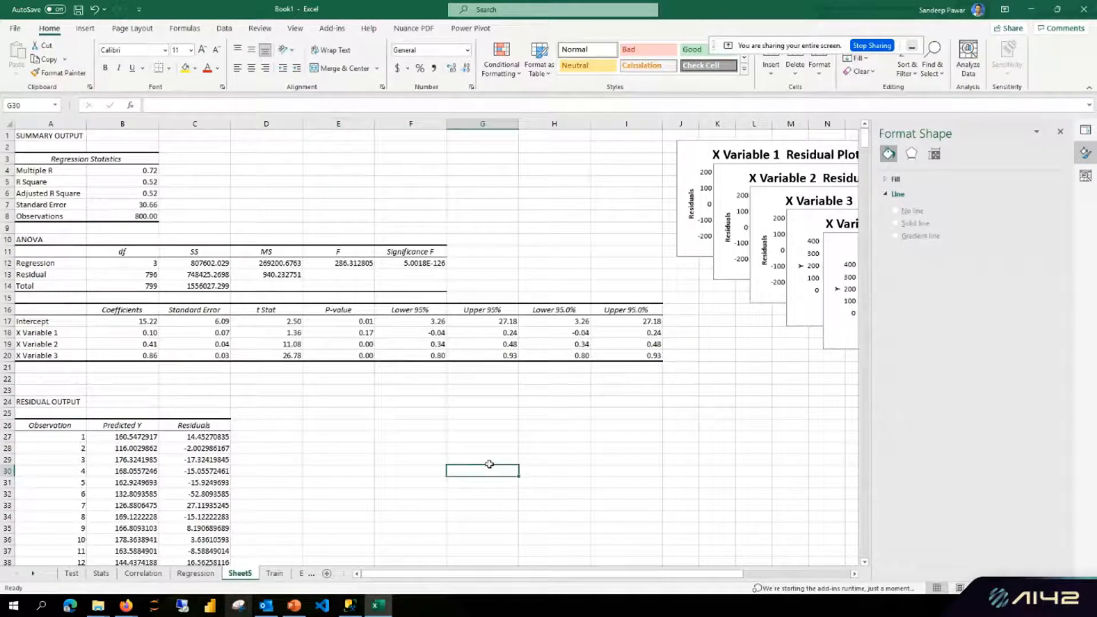
drag(490, 464, 455, 456)
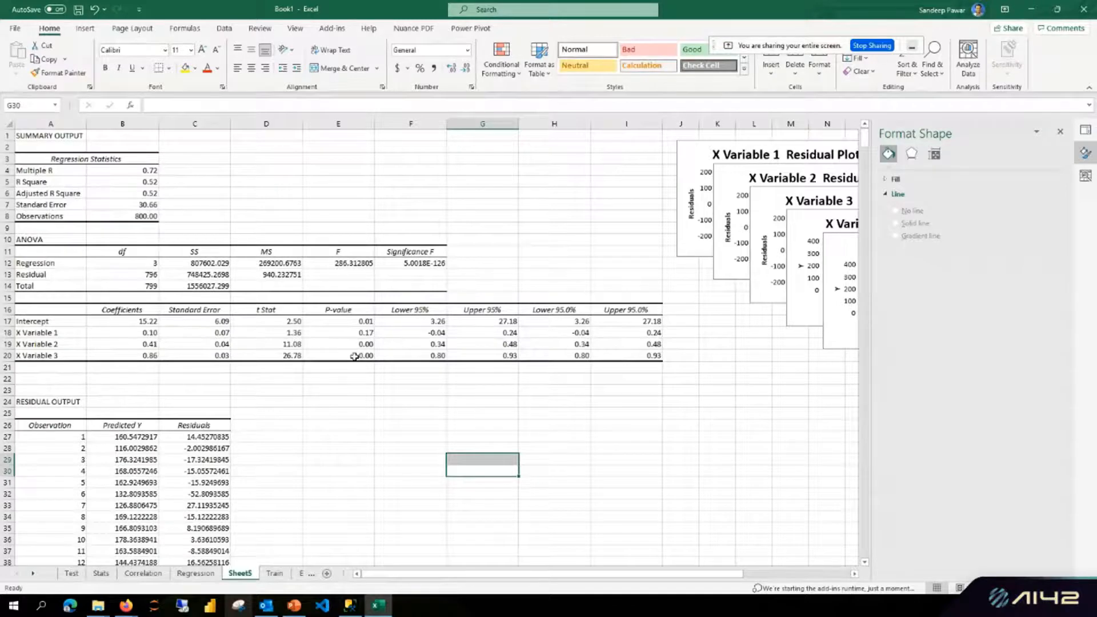
Calculate the square root of the ANOVA residual mean square in D8 with =SQRT(D13).
scroll(355, 356, down, 1)
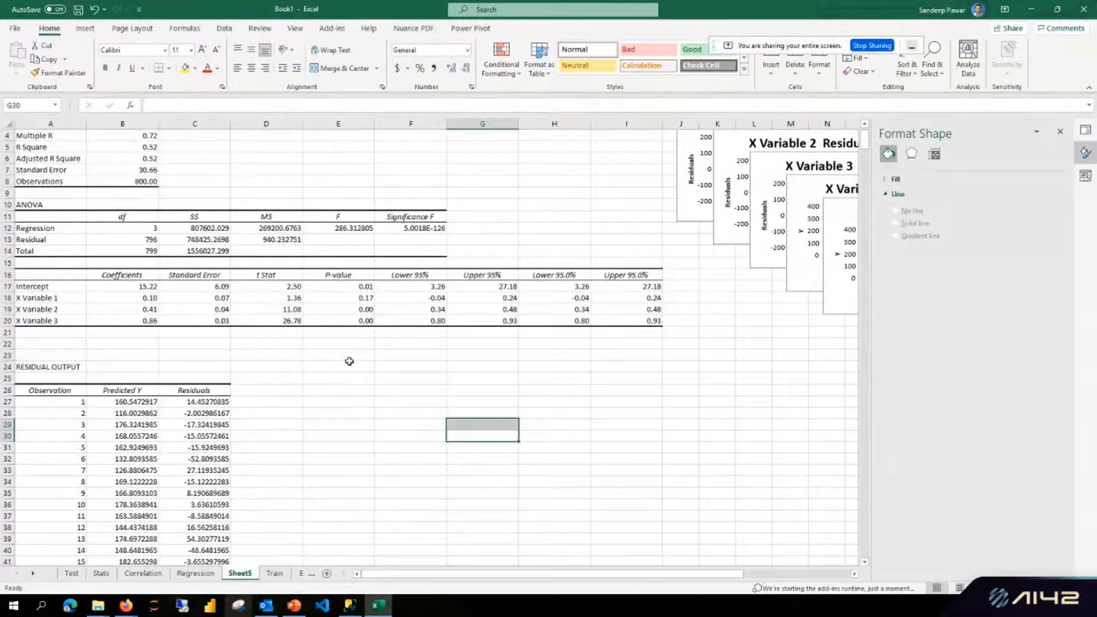
scroll(350, 362, up, 1)
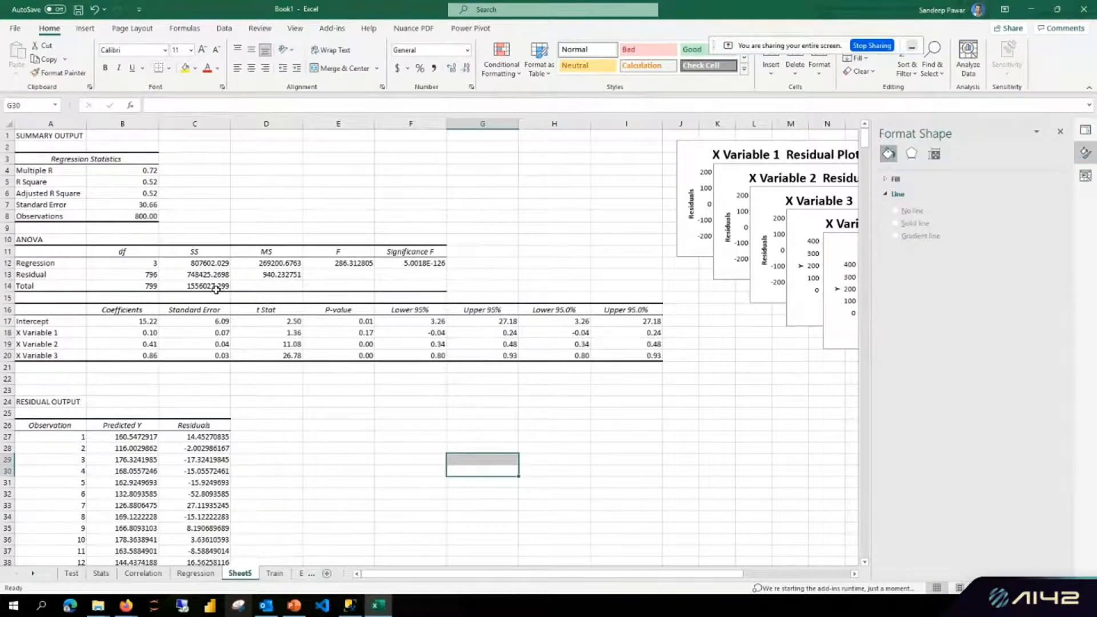
drag(57, 275, 276, 275)
click(279, 275)
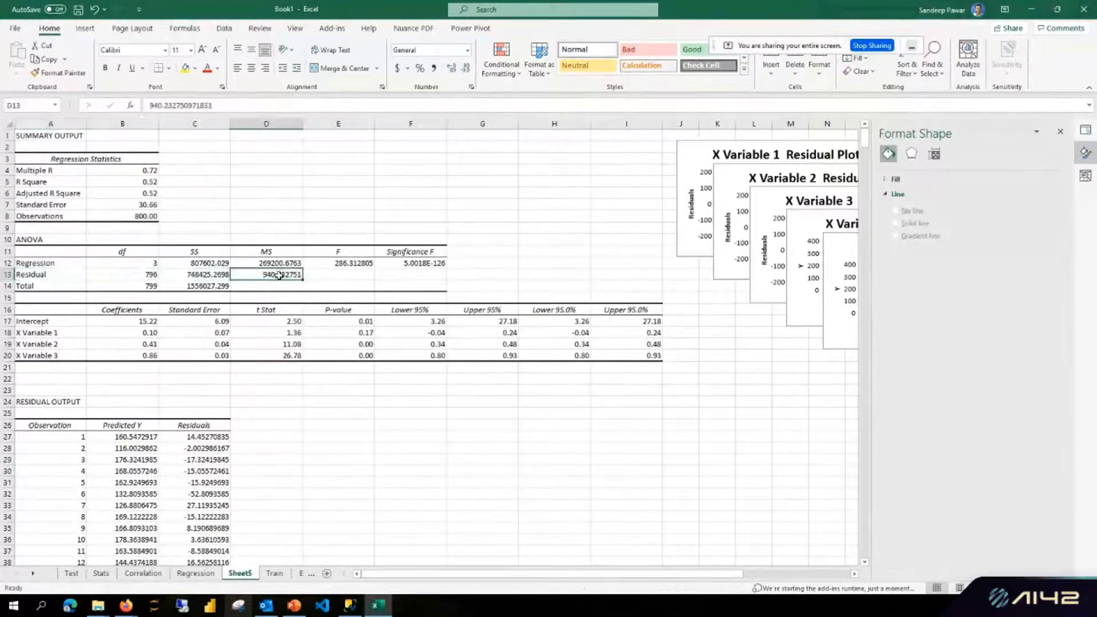
click(281, 212)
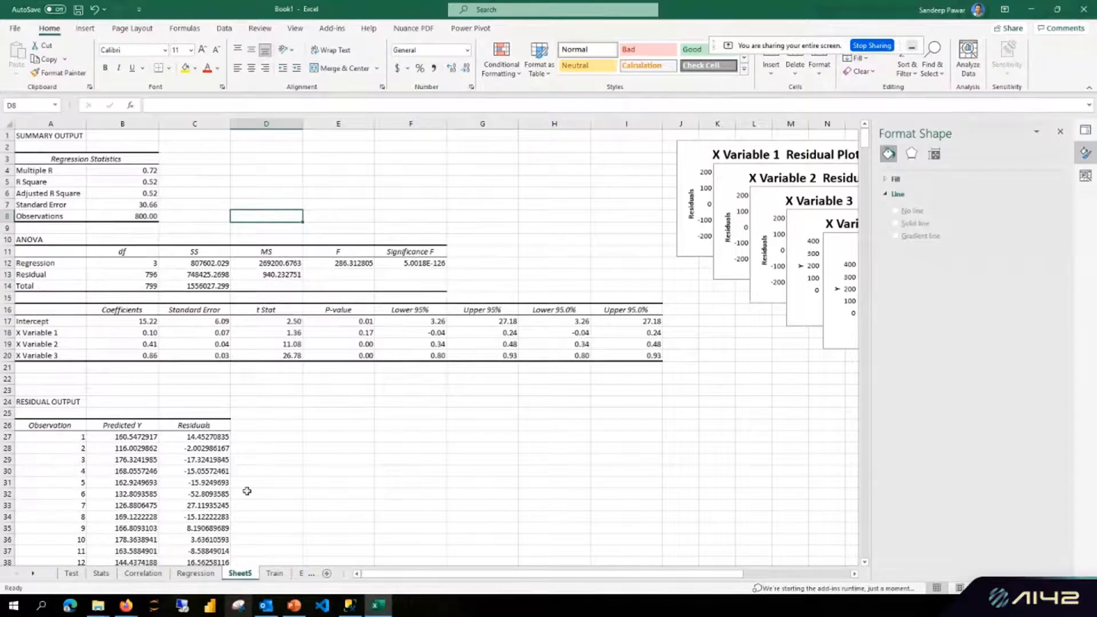
text(=sqrt()
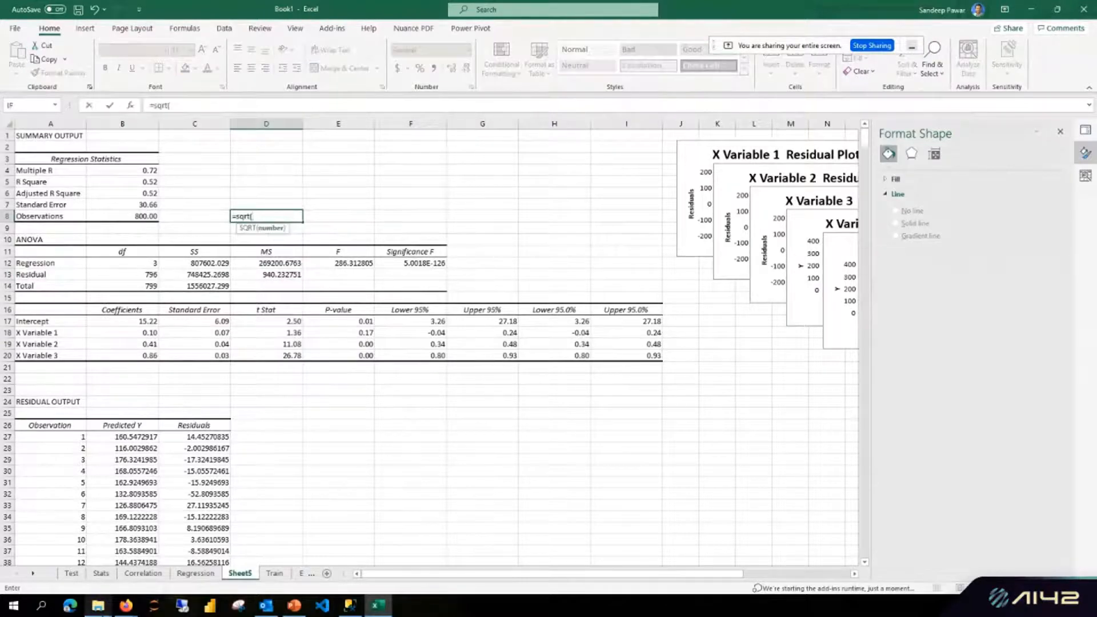
click(278, 275)
text())
key(Return)
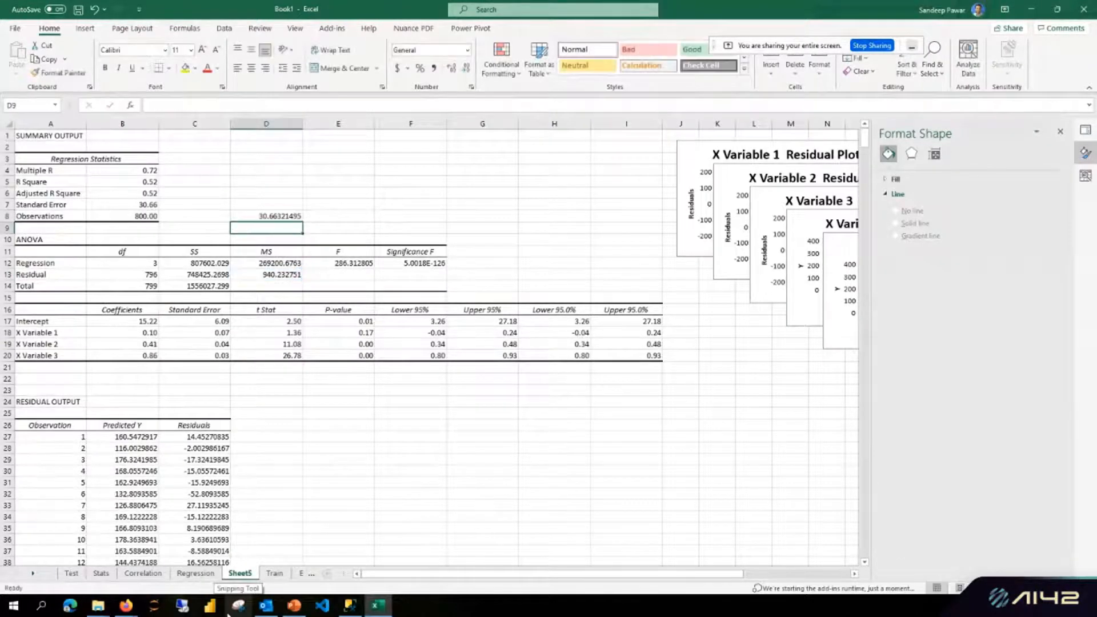
click(257, 212)
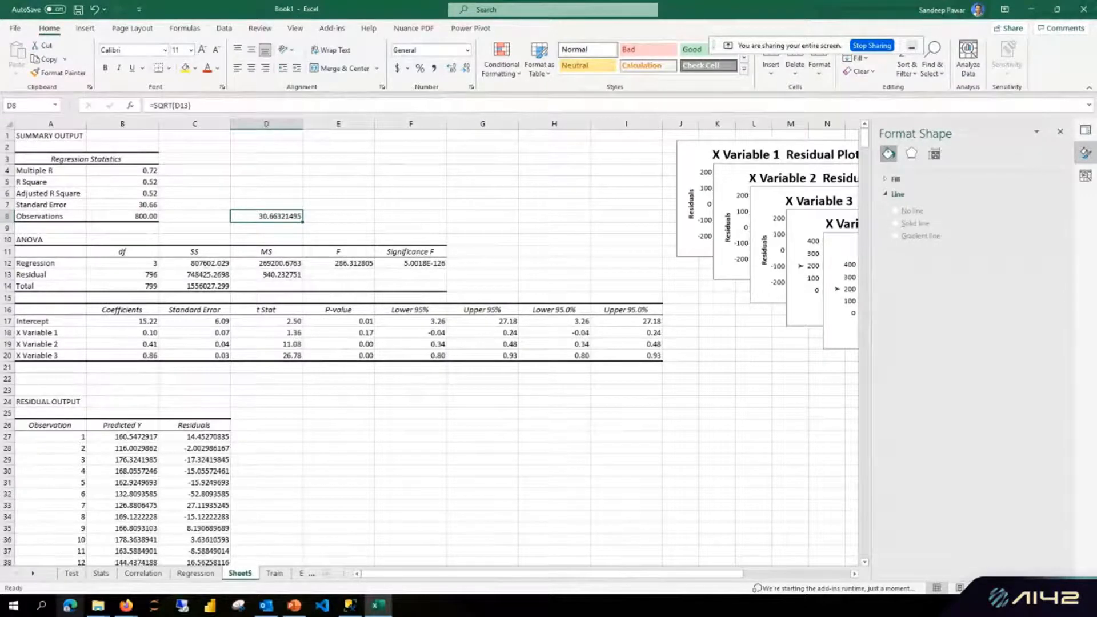
Check the standard deviation of Final on the Stats sheet against the regression standard error on Sheet5.
click(196, 573)
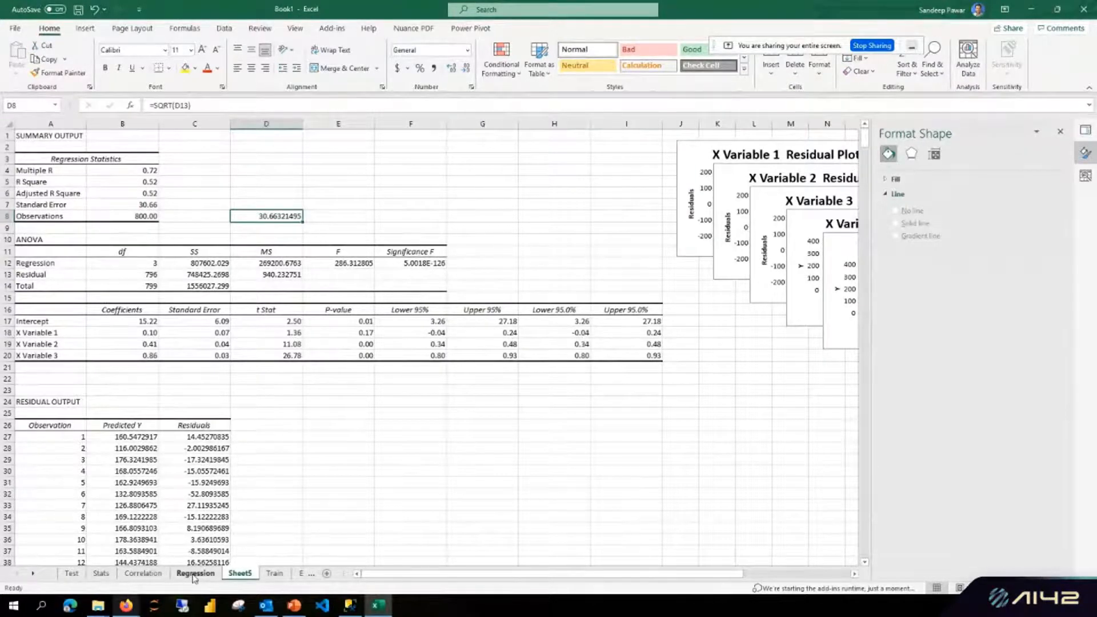
click(135, 574)
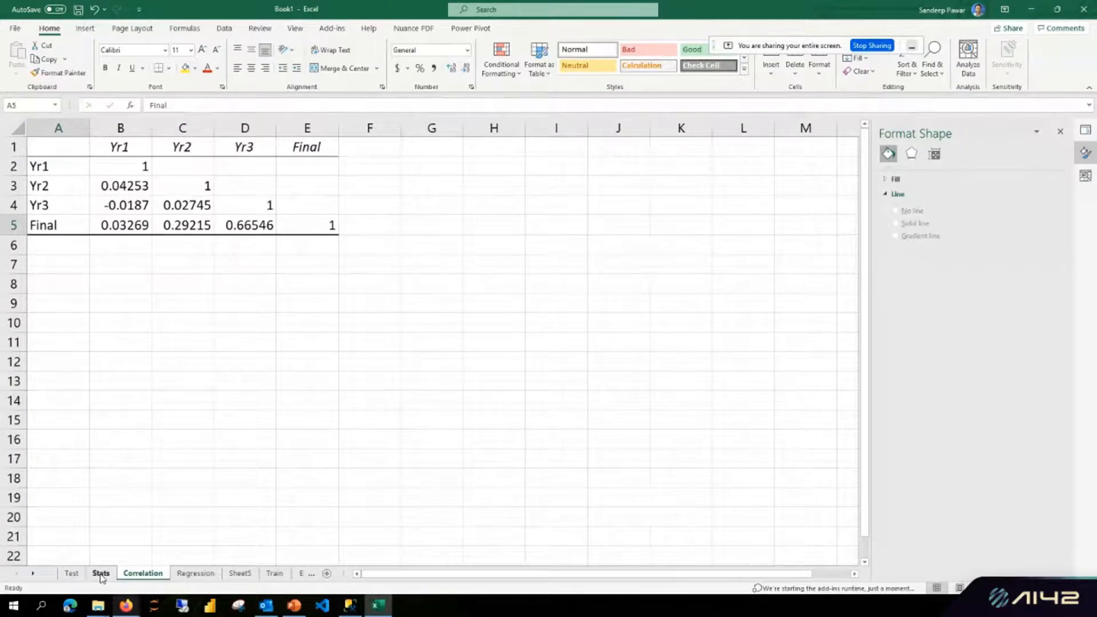
click(101, 575)
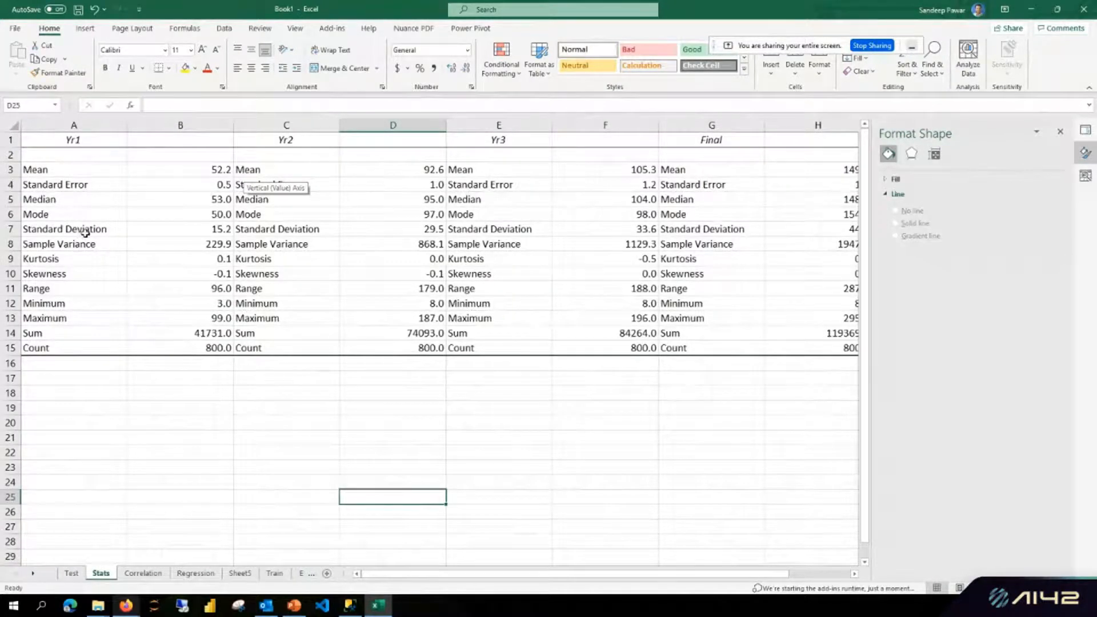
drag(85, 231, 249, 231)
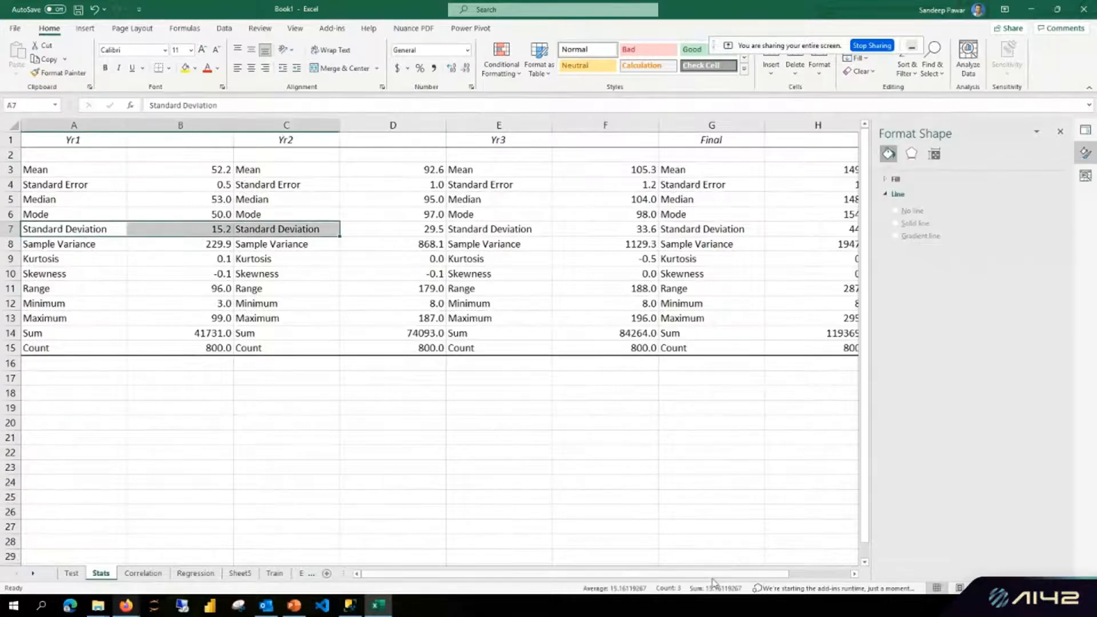
click(827, 228)
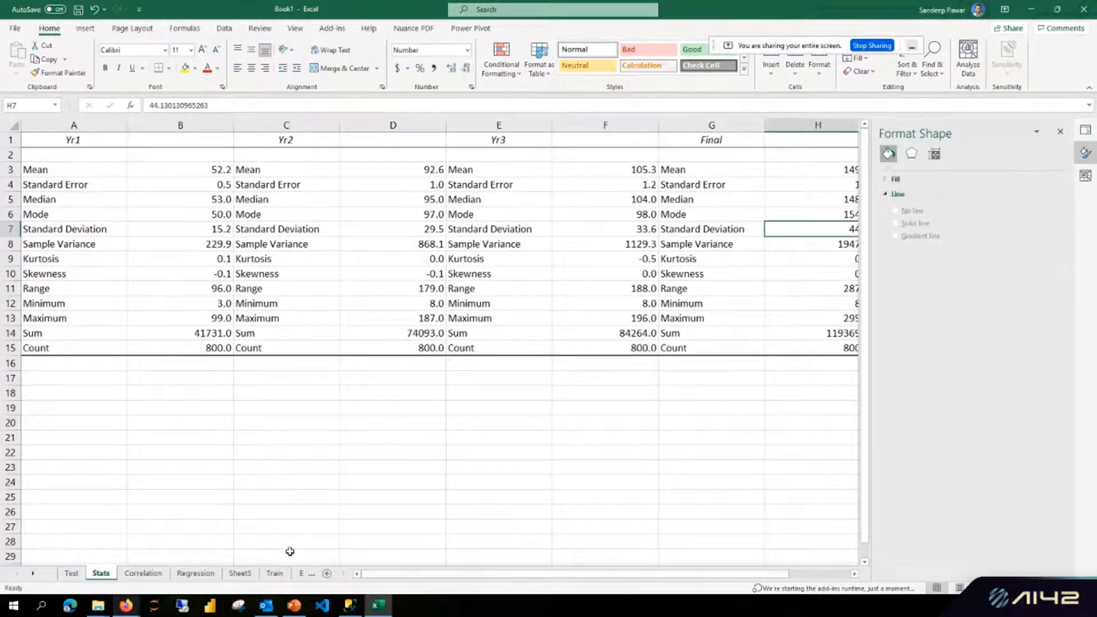
click(274, 574)
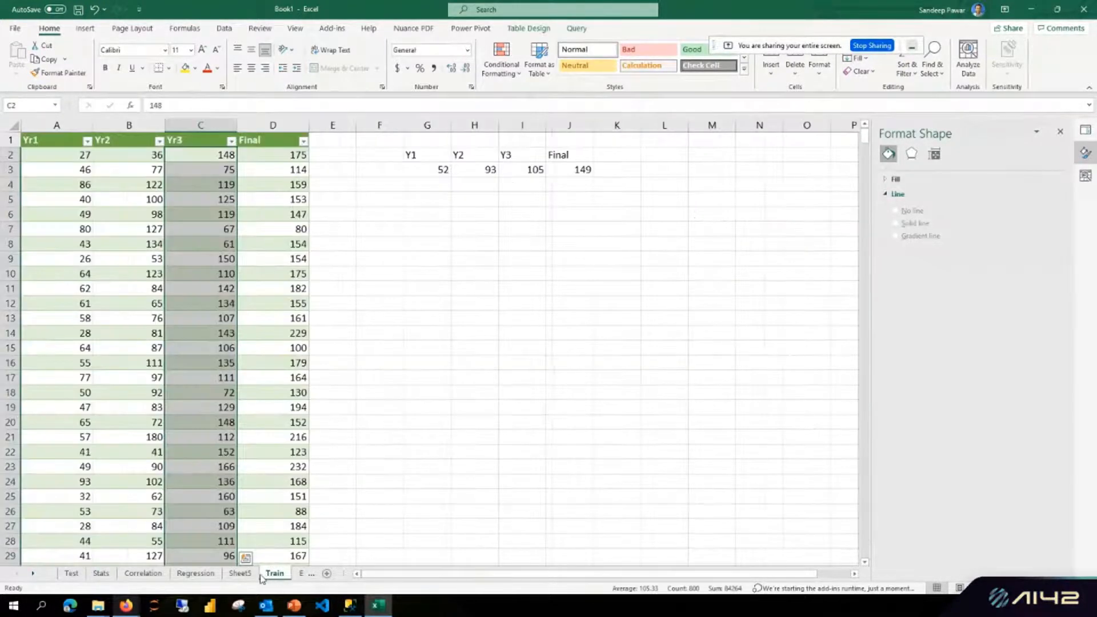
click(240, 573)
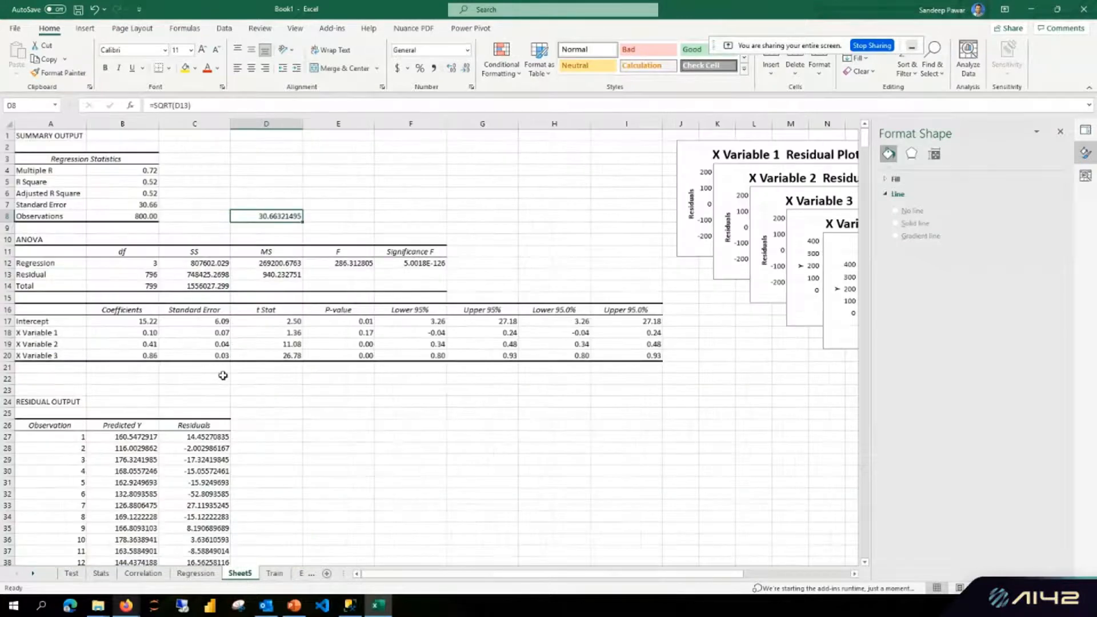
key(Right)
click(289, 217)
click(383, 495)
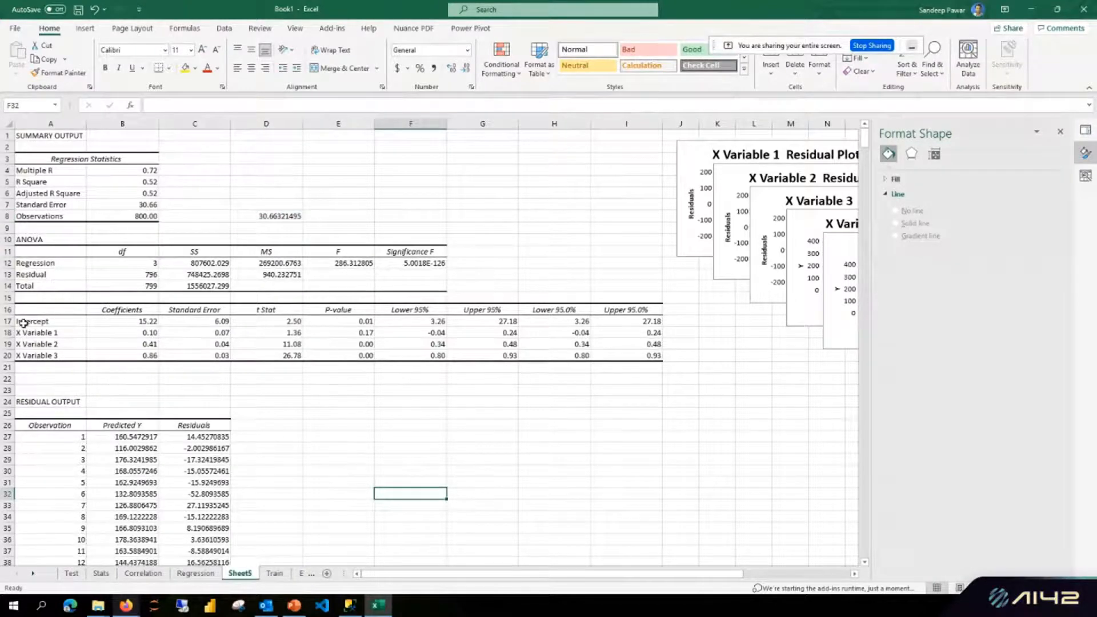
Rename the X Variable 1, 2 and 3 labels in A18:A20 of the coefficients table as y1, y2 and y3.
scroll(24, 323, down, 2)
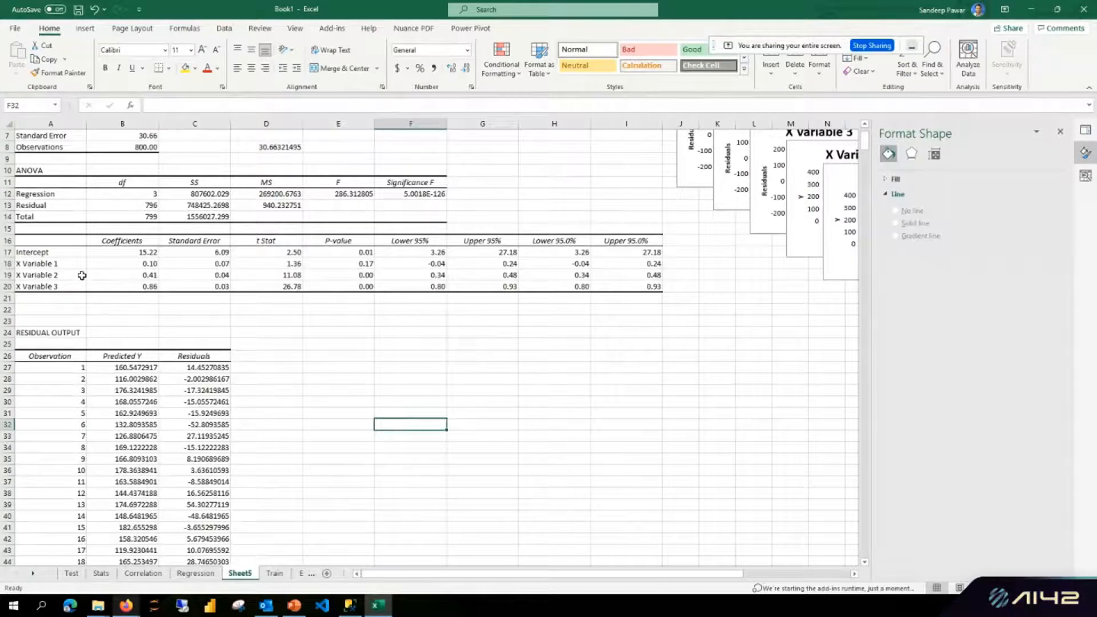
click(47, 264)
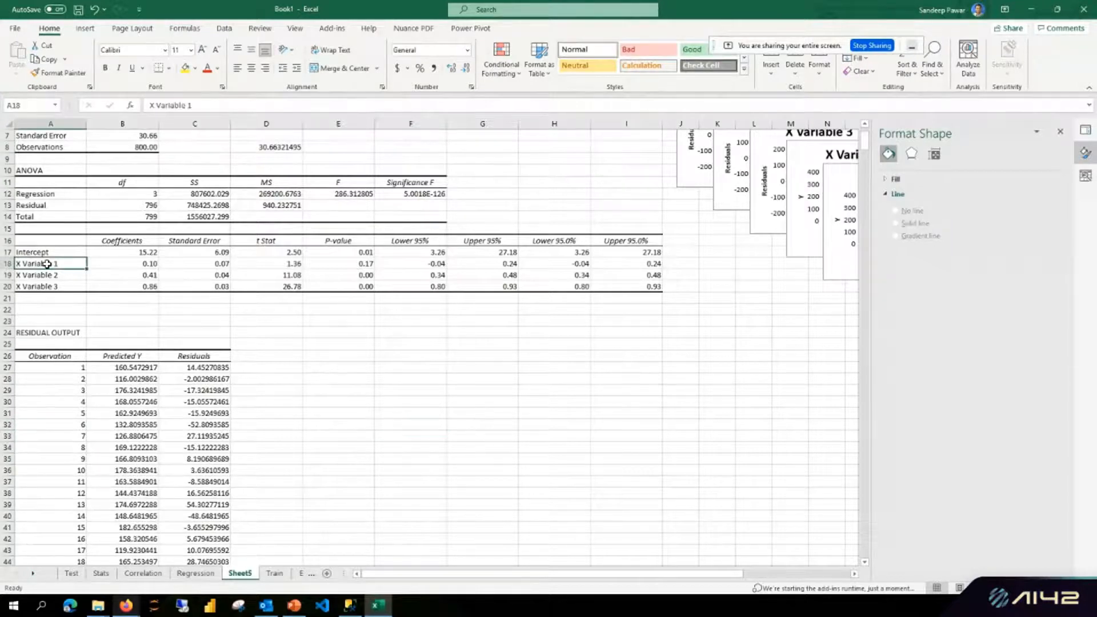
text(y1)
key(Return)
text(y2)
key(Return)
text(y3)
click(289, 331)
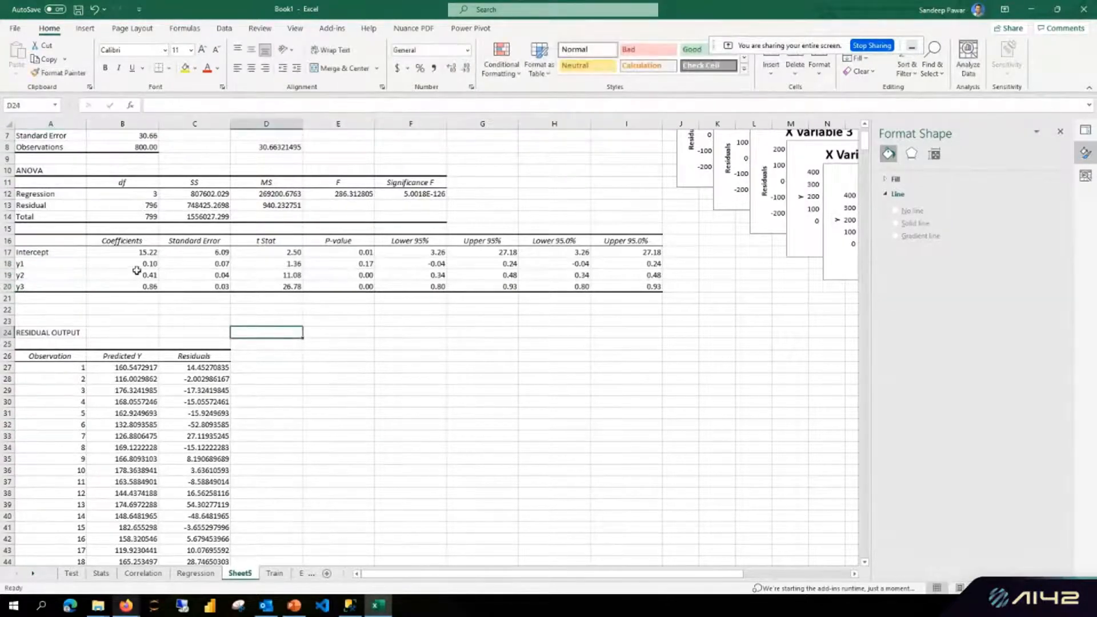
Examine the regression coefficients of y1, y2 and y3 in B18:B20 and compare their relative sizes.
drag(137, 270, 144, 286)
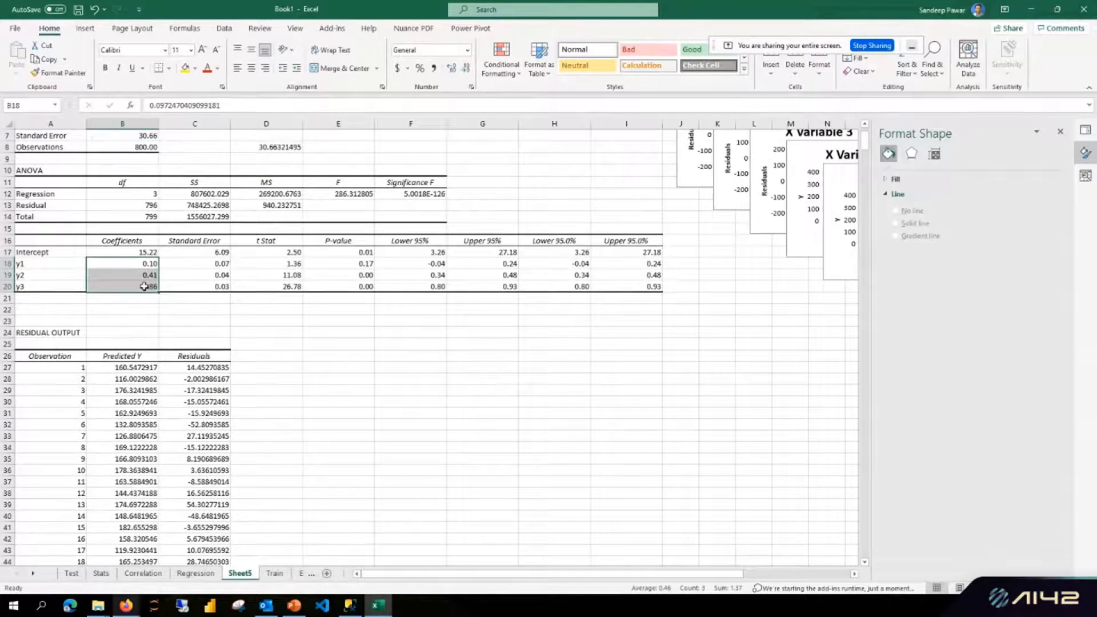
click(132, 294)
click(43, 287)
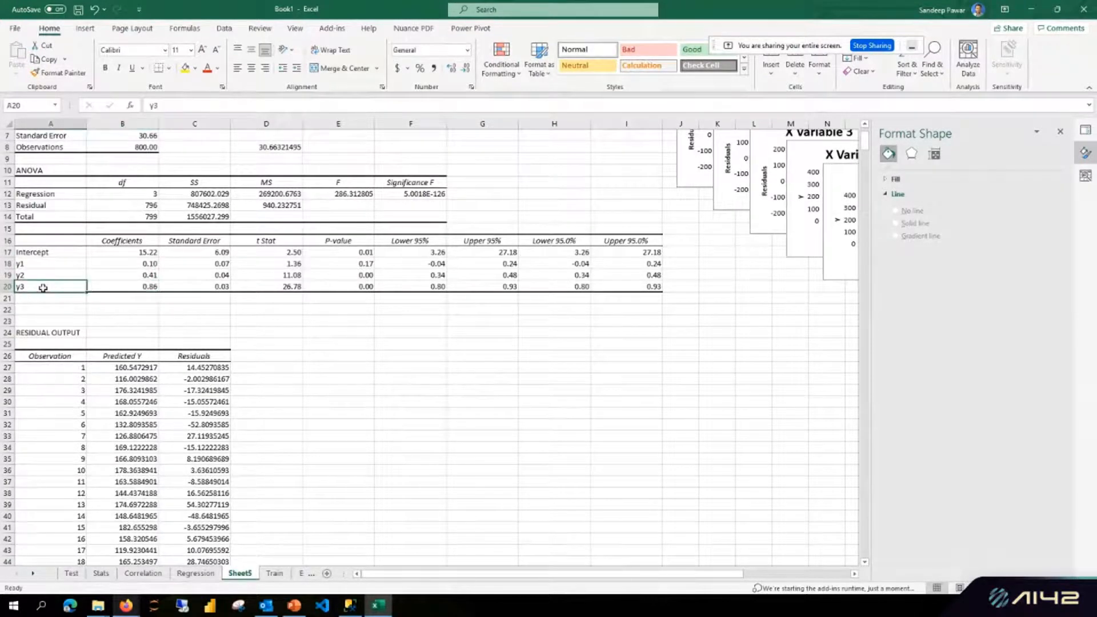
click(133, 287)
drag(134, 287, 138, 265)
click(128, 264)
drag(63, 265, 149, 284)
click(149, 285)
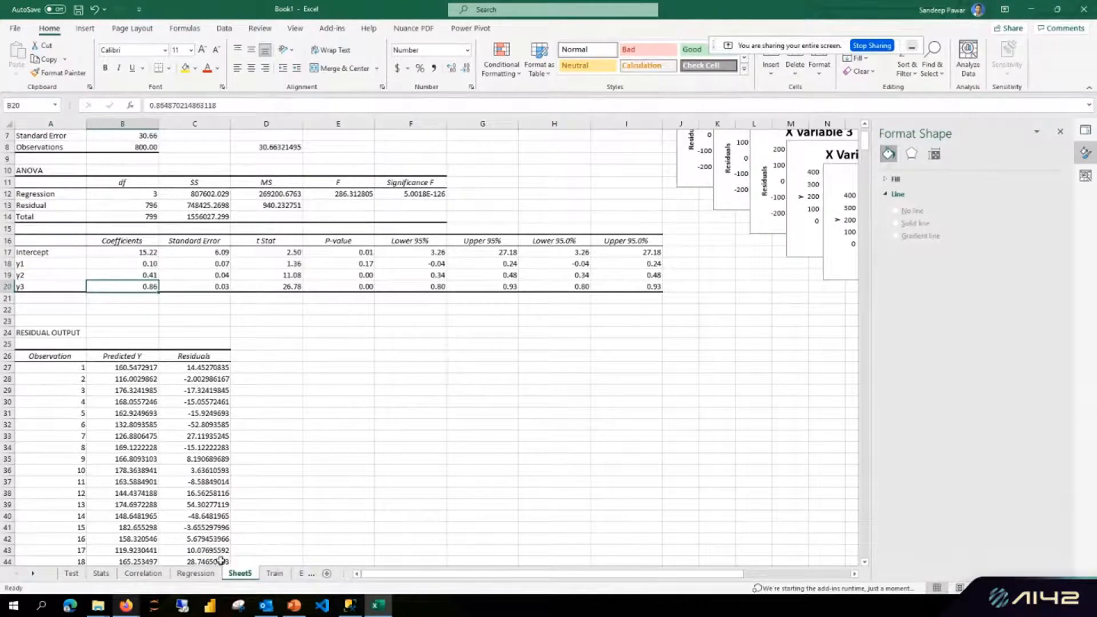
Compare the correlations of Final with Yr1, Yr2 and Yr3 on the Correlation sheet against the regression coefficients on Sheet5.
click(143, 574)
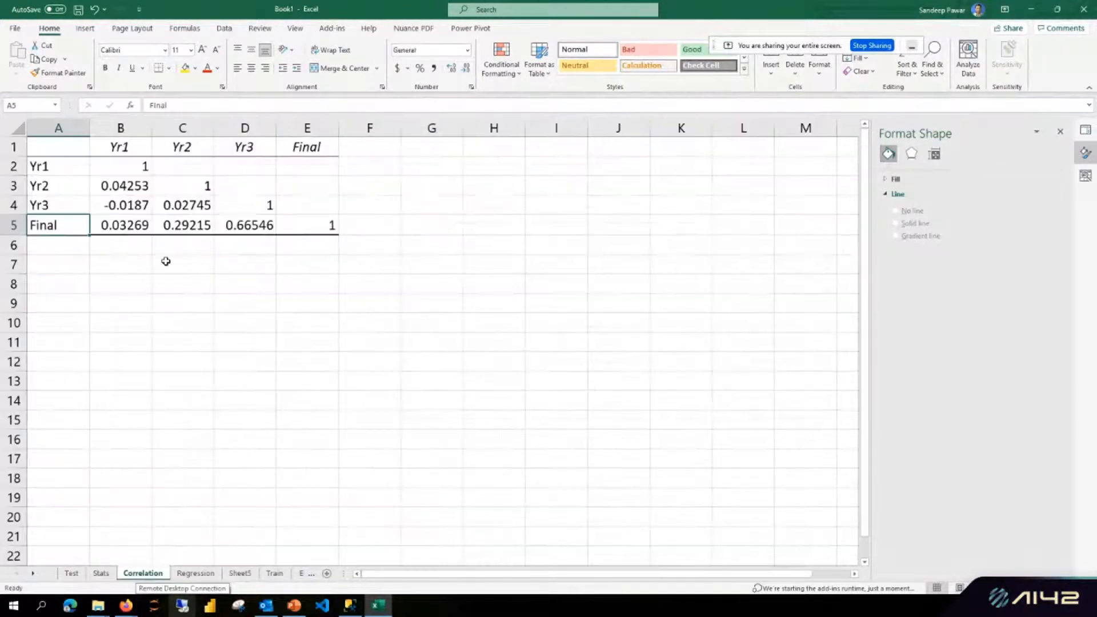
click(266, 244)
drag(259, 224, 189, 226)
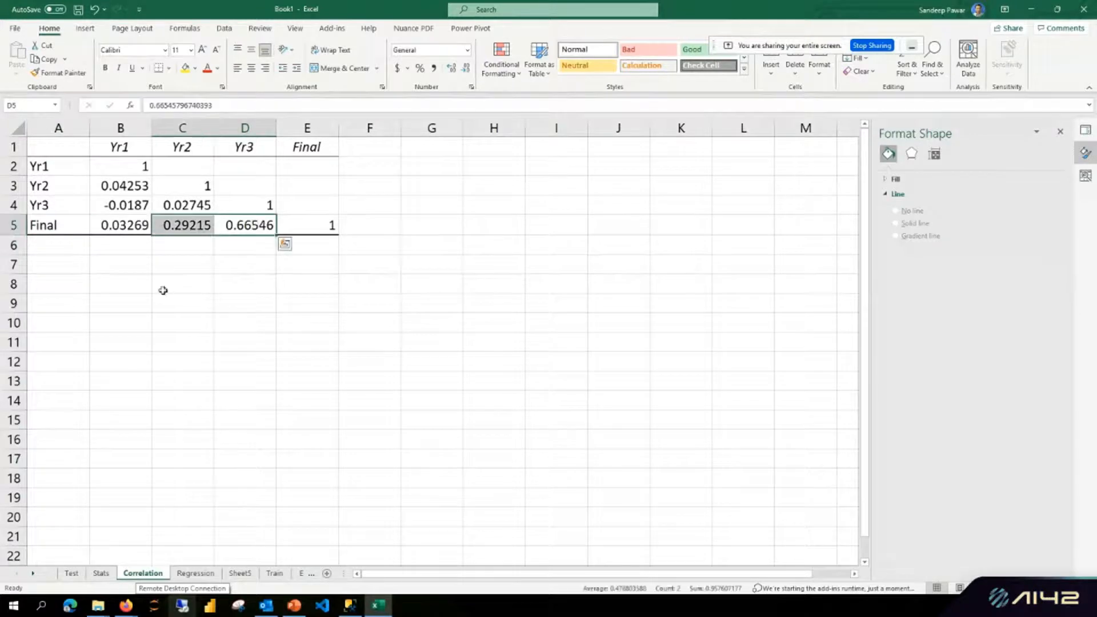
click(132, 222)
click(196, 574)
click(301, 573)
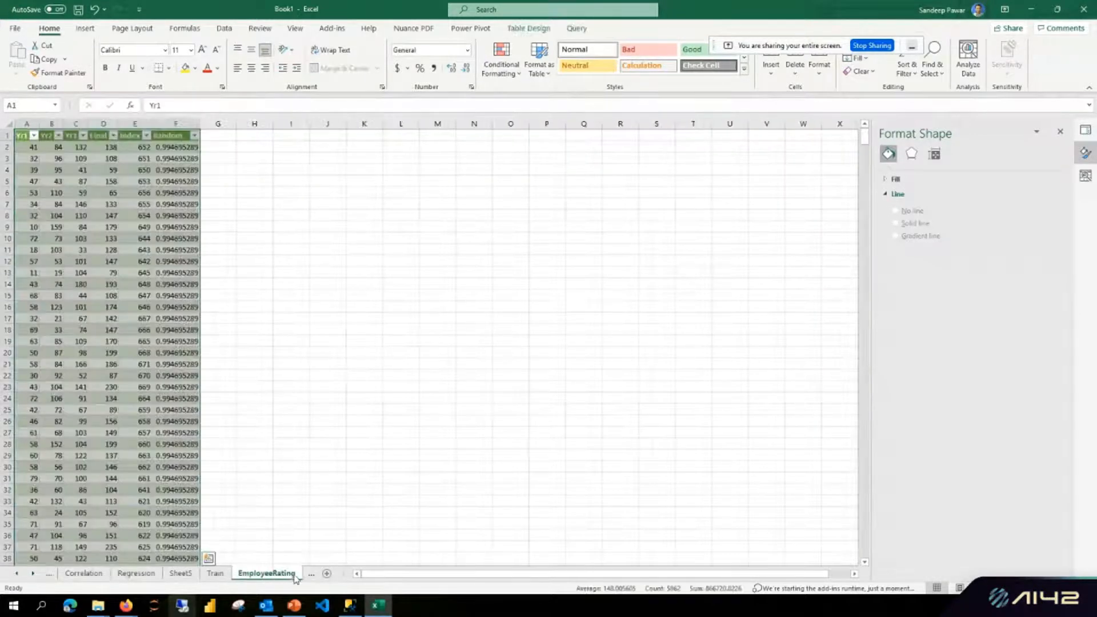
click(16, 573)
click(195, 573)
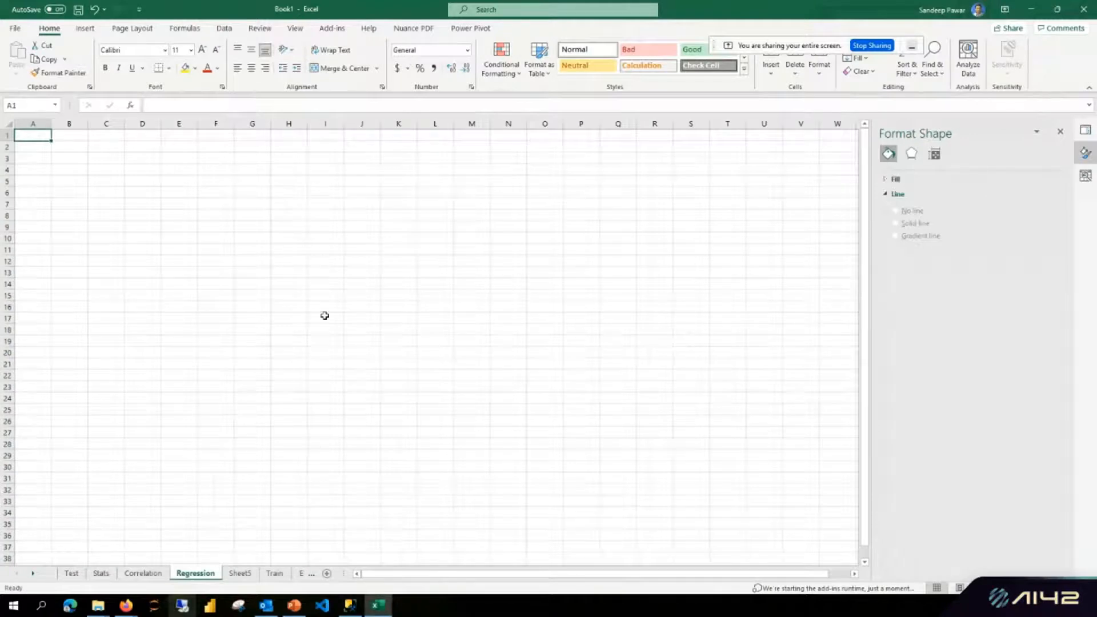
click(239, 573)
scroll(153, 297, up, 2)
click(148, 334)
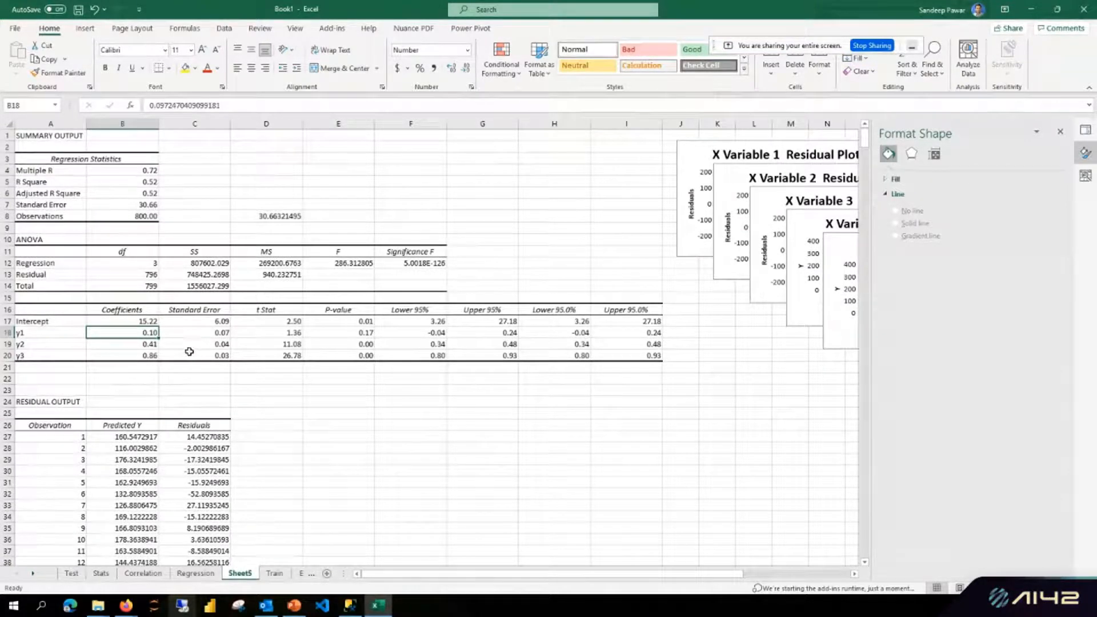
click(177, 344)
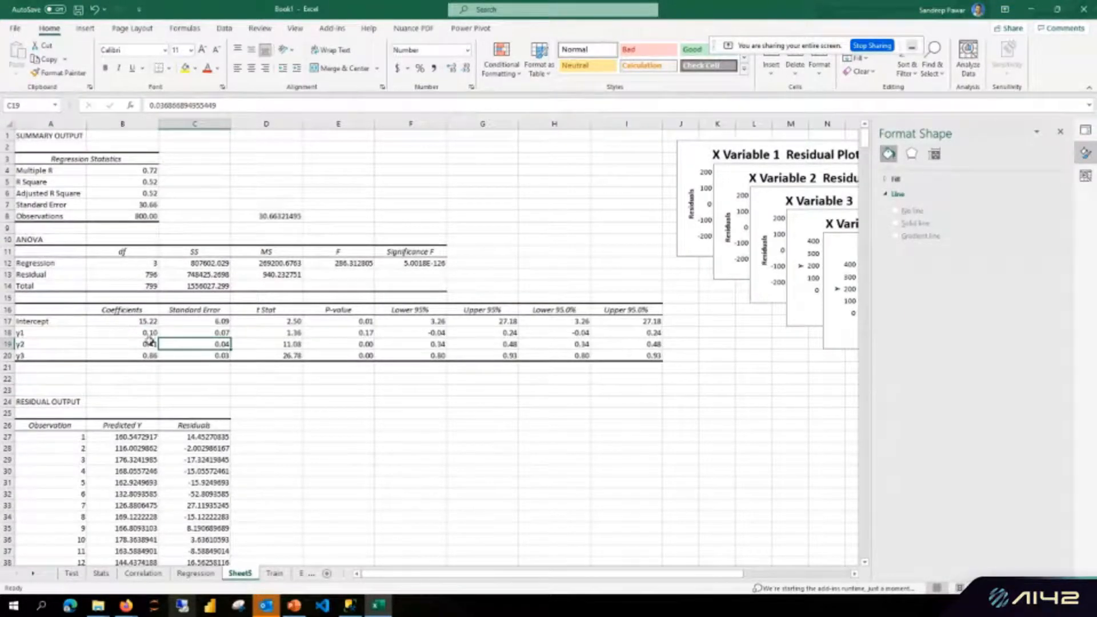
click(289, 412)
click(331, 413)
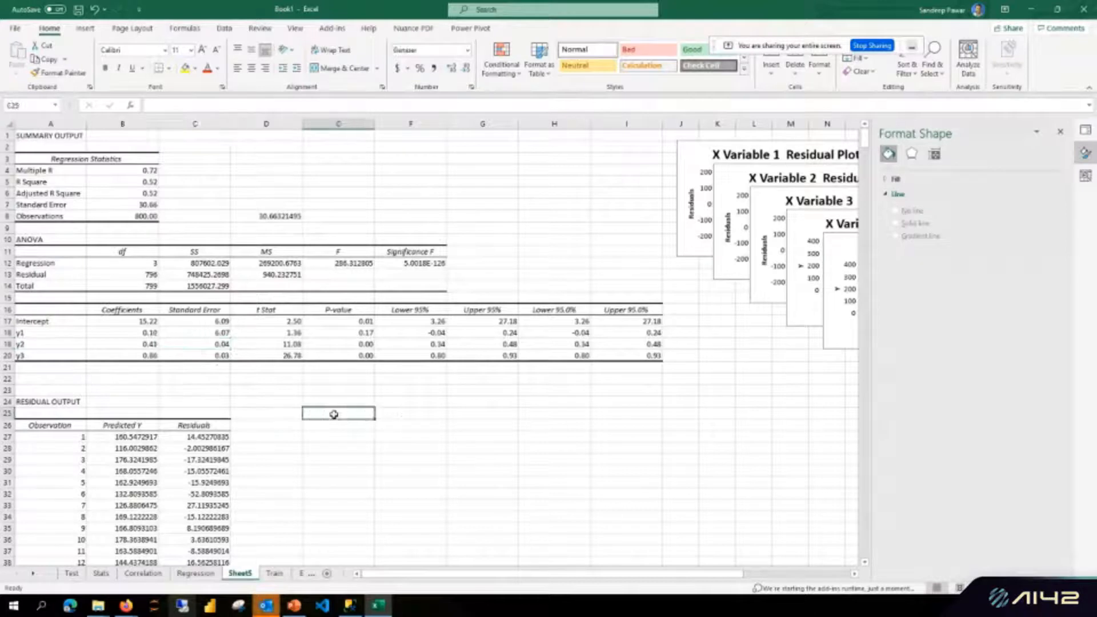
text(=)
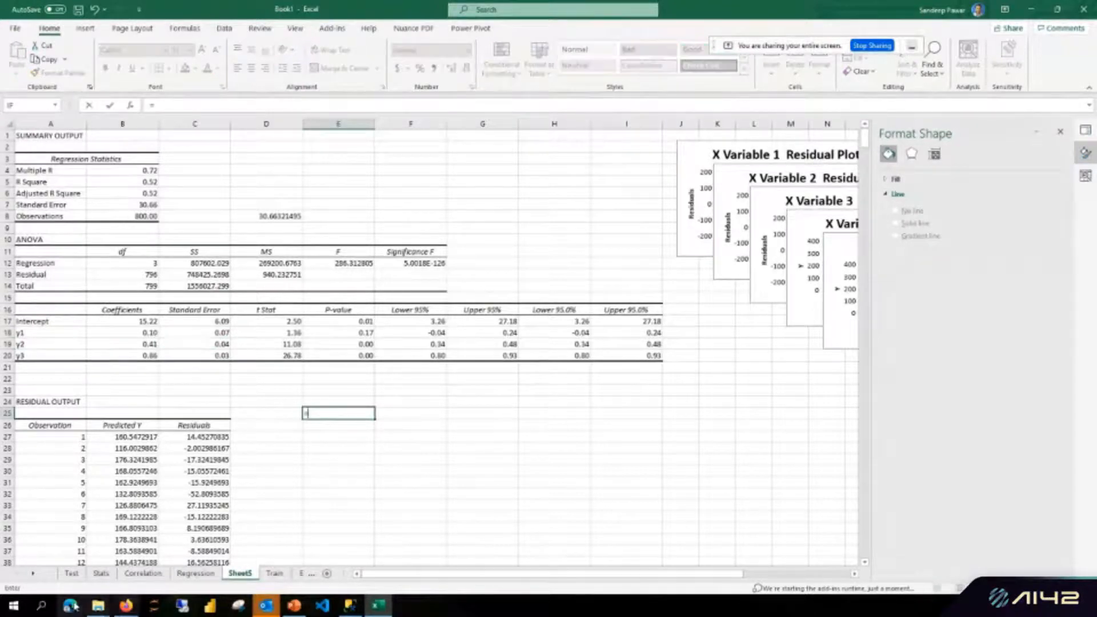
key(Escape)
Copy the intercept and y1 to y3 coefficients from A17:B20 on Sheet5 to L2 on the Train sheet.
drag(61, 321, 147, 355)
key(ctrl+c)
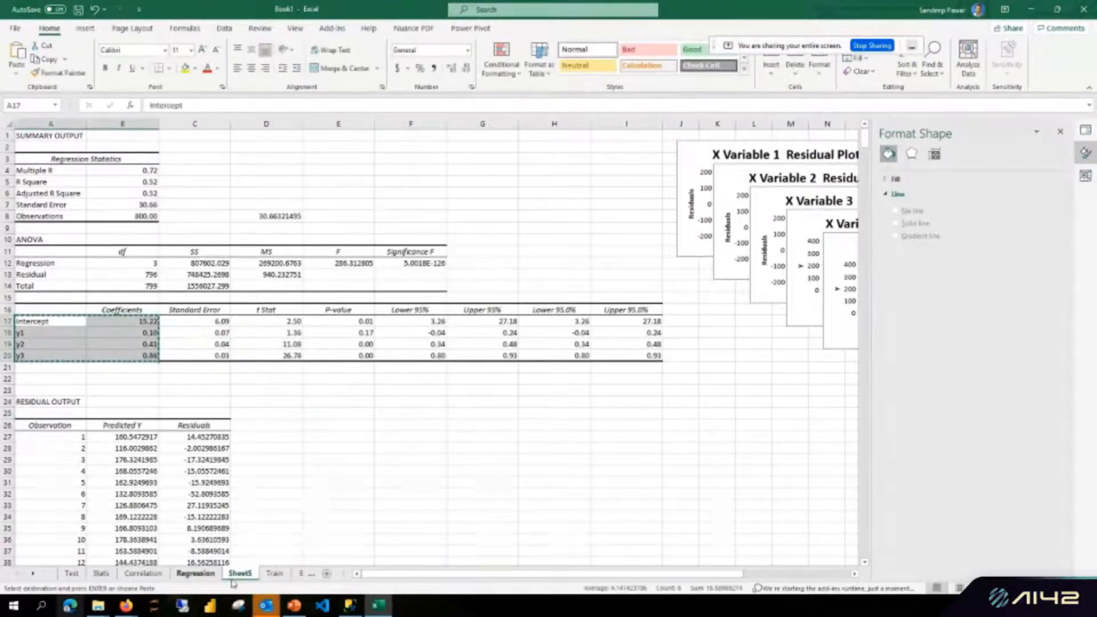
click(274, 574)
click(663, 155)
key(ctrl+v)
Begin a prediction formula in E2 that adds the intercept in M2 to the y1 coefficient in M3 times Yr1.
click(332, 154)
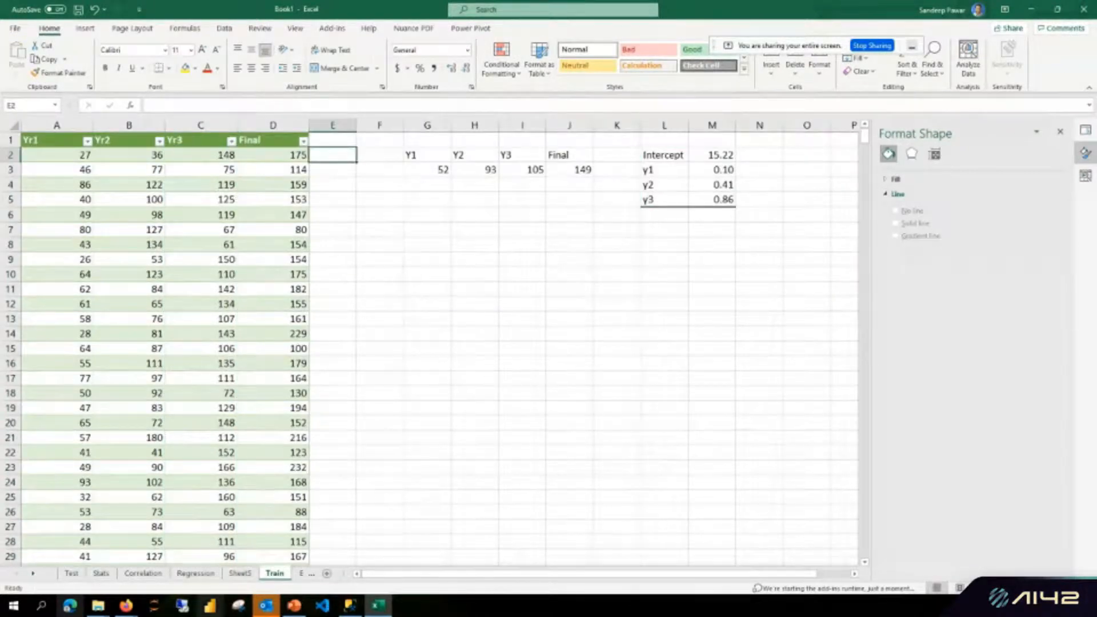
text(=)
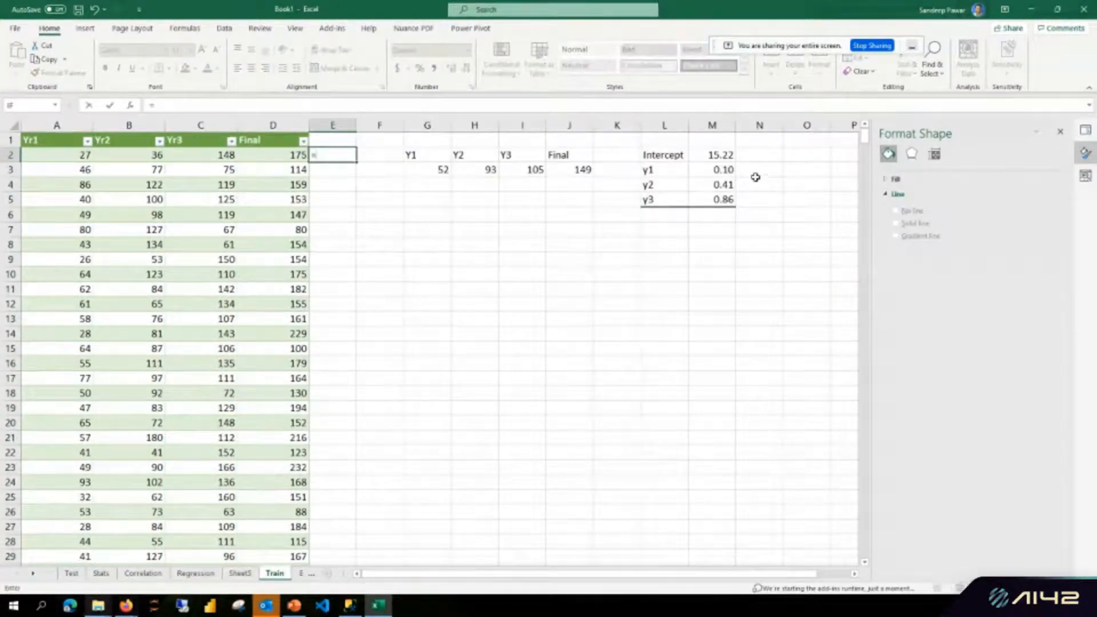
click(723, 155)
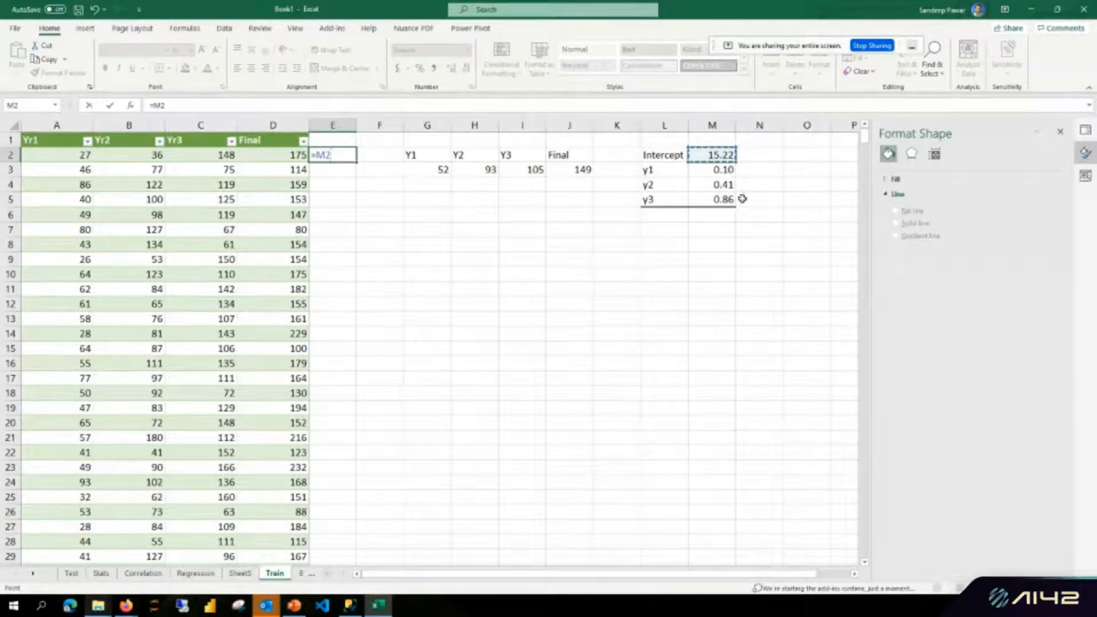
text(+)
text(()
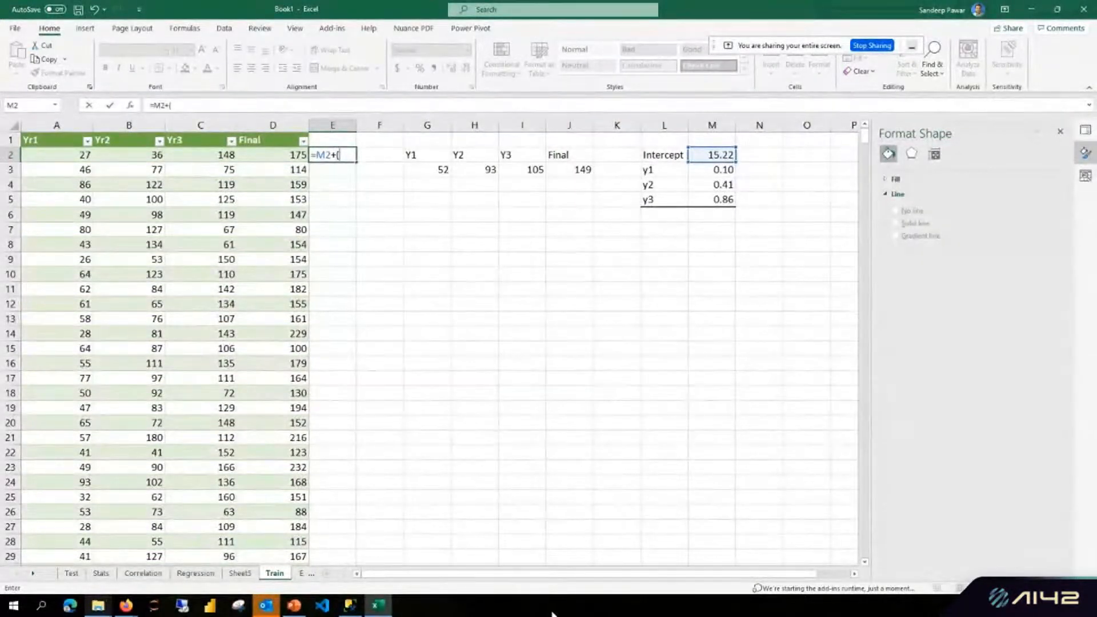
click(715, 170)
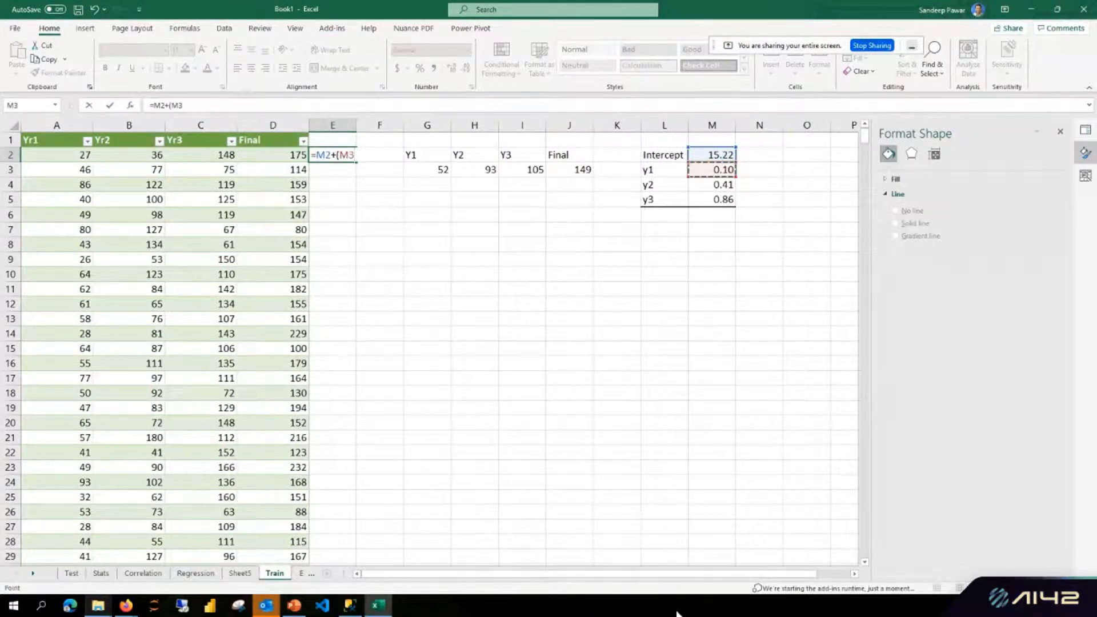
text(*)
click(56, 157)
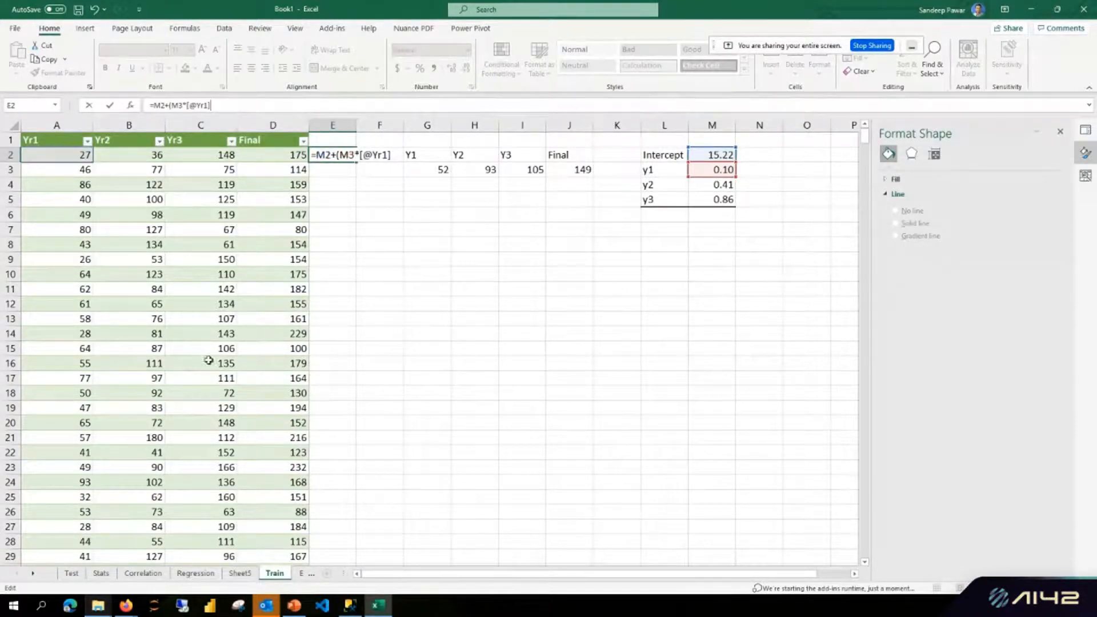
text()+()
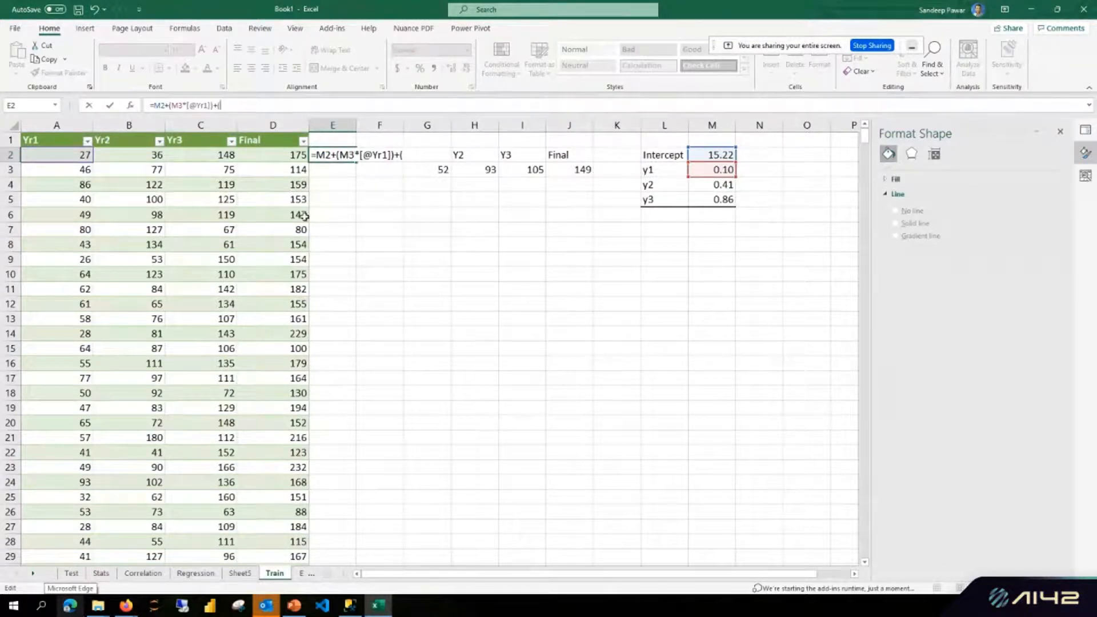
click(723, 185)
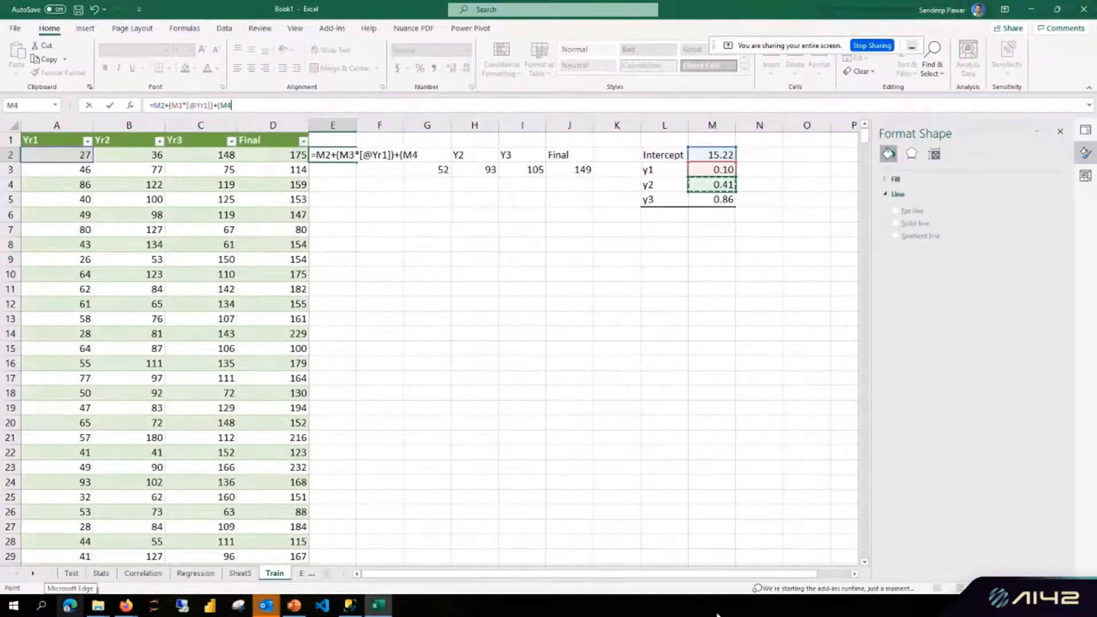
text(*)
click(129, 154)
text()+()
click(712, 199)
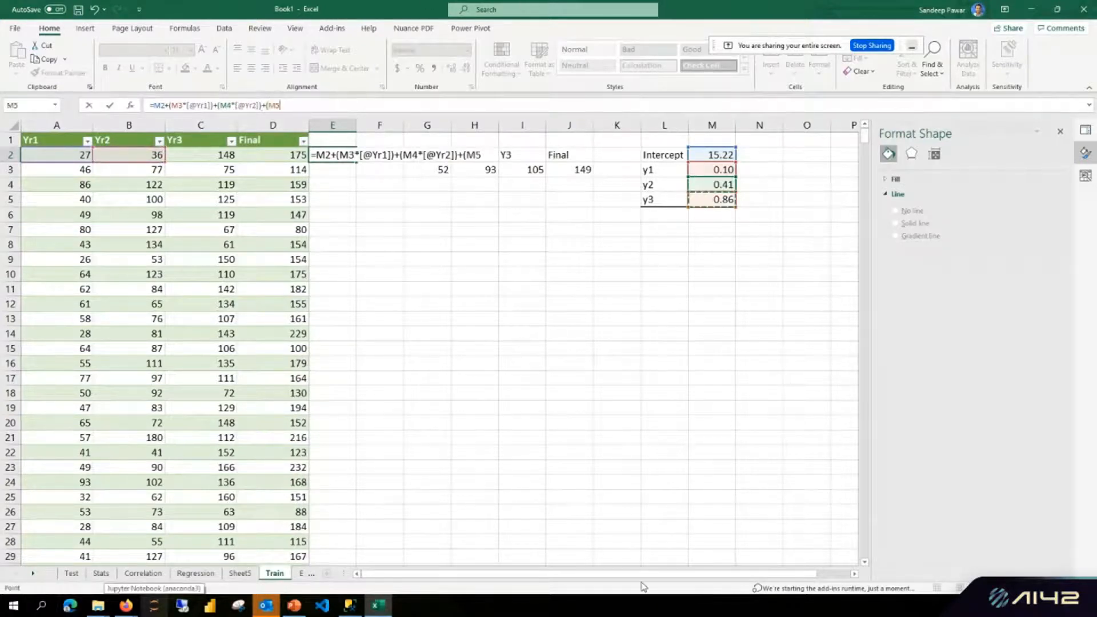
text(*)
click(201, 156)
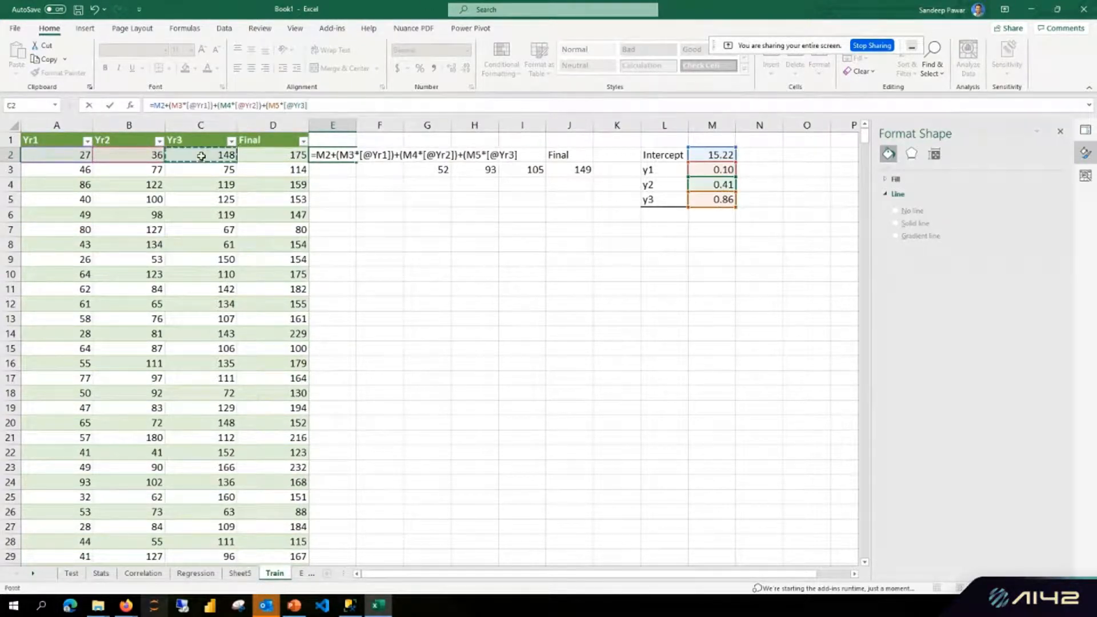
text())
Make the coefficient references M2, M3, M4 and M5 in the E2 prediction formula absolute and enter it for the table column.
click(156, 105)
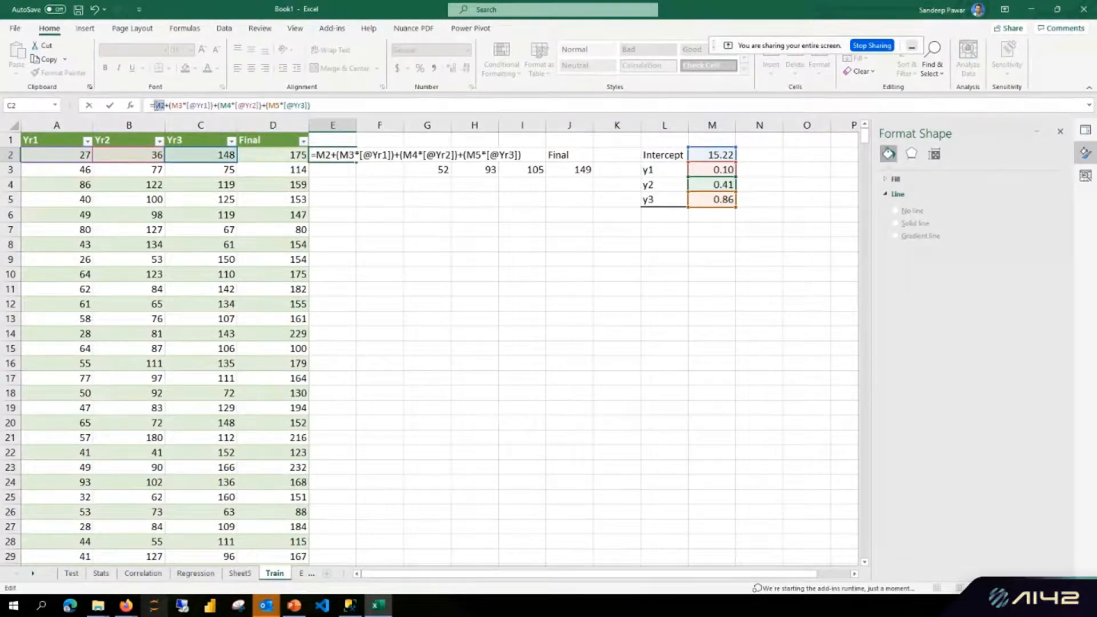
key(F4)
click(183, 105)
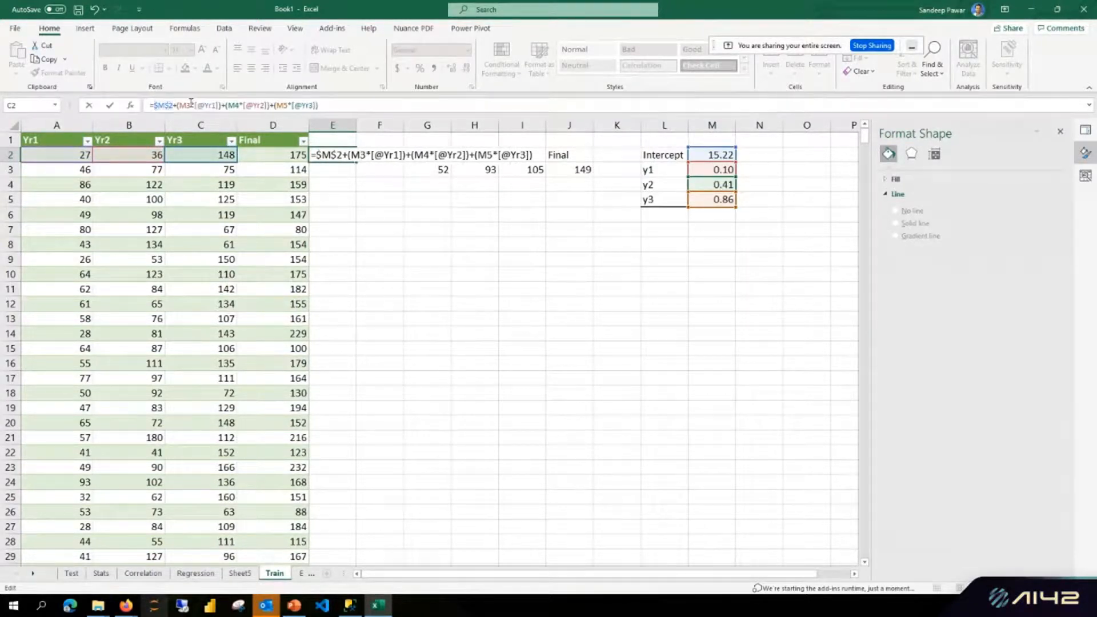
key(F4)
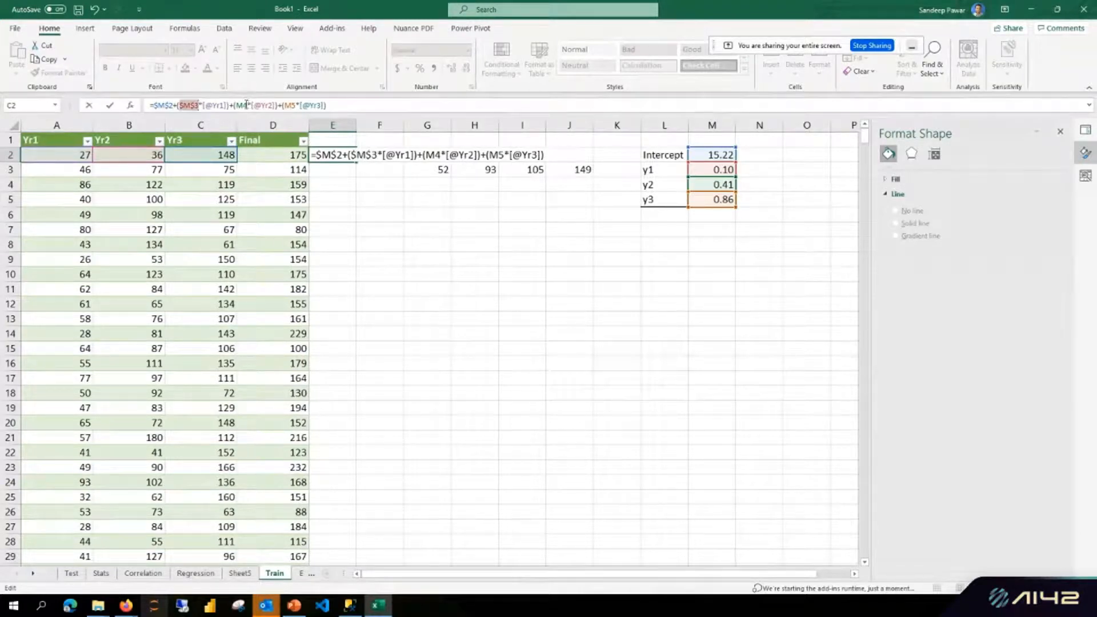
click(248, 105)
double_click(241, 105)
key(F4)
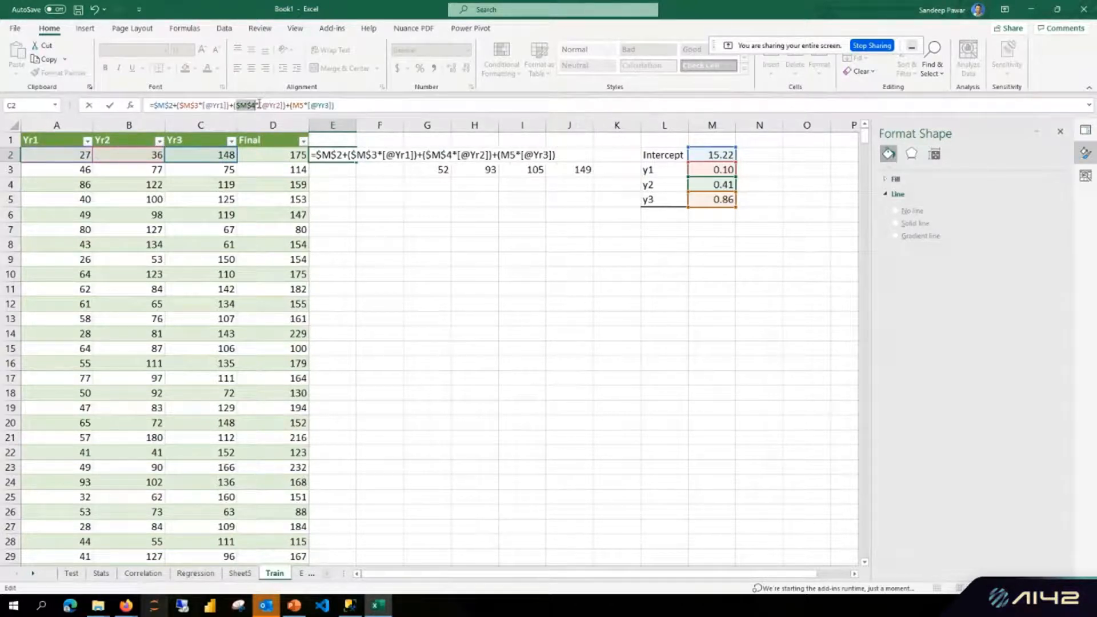
double_click(298, 105)
key(F4)
key(Return)
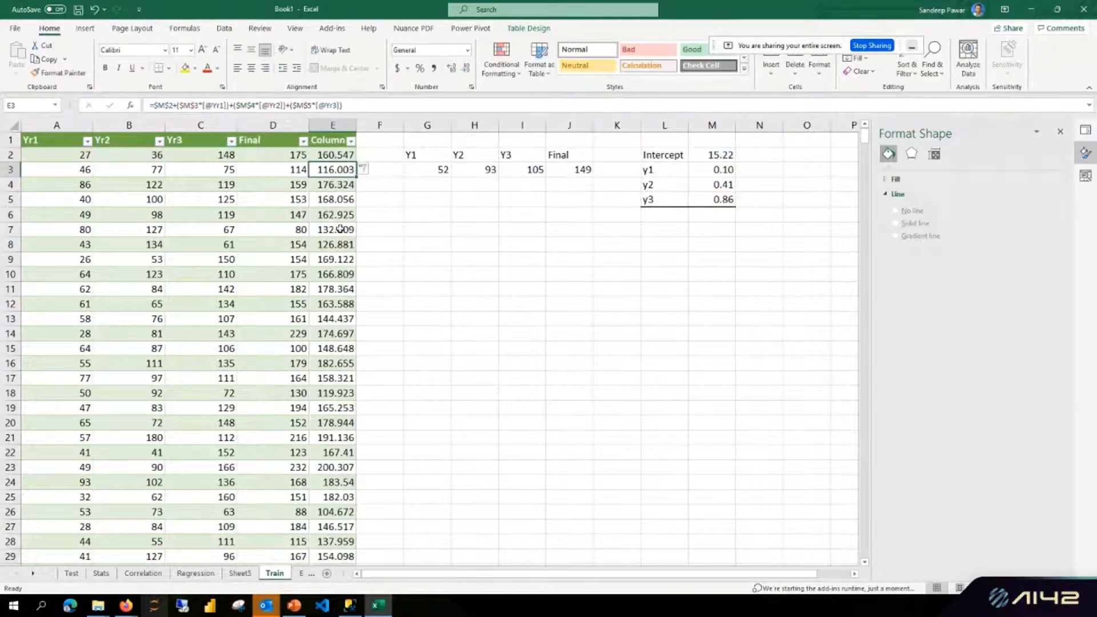
Compare the predictions with the Final values in the first rows and widen column E to show the full numbers.
click(326, 154)
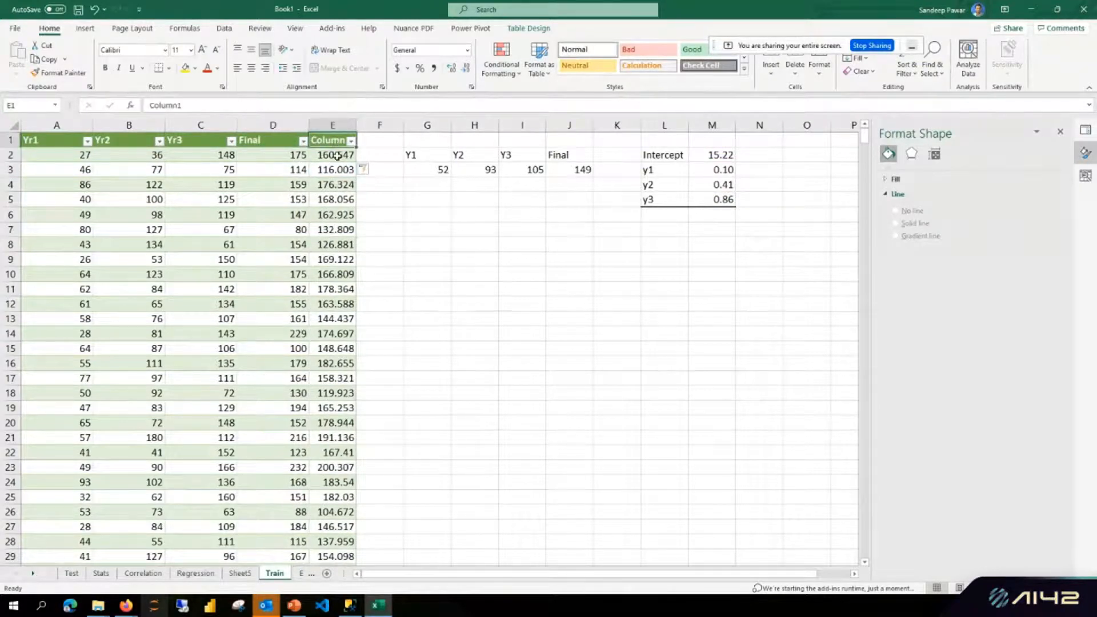
click(304, 171)
click(337, 168)
click(303, 185)
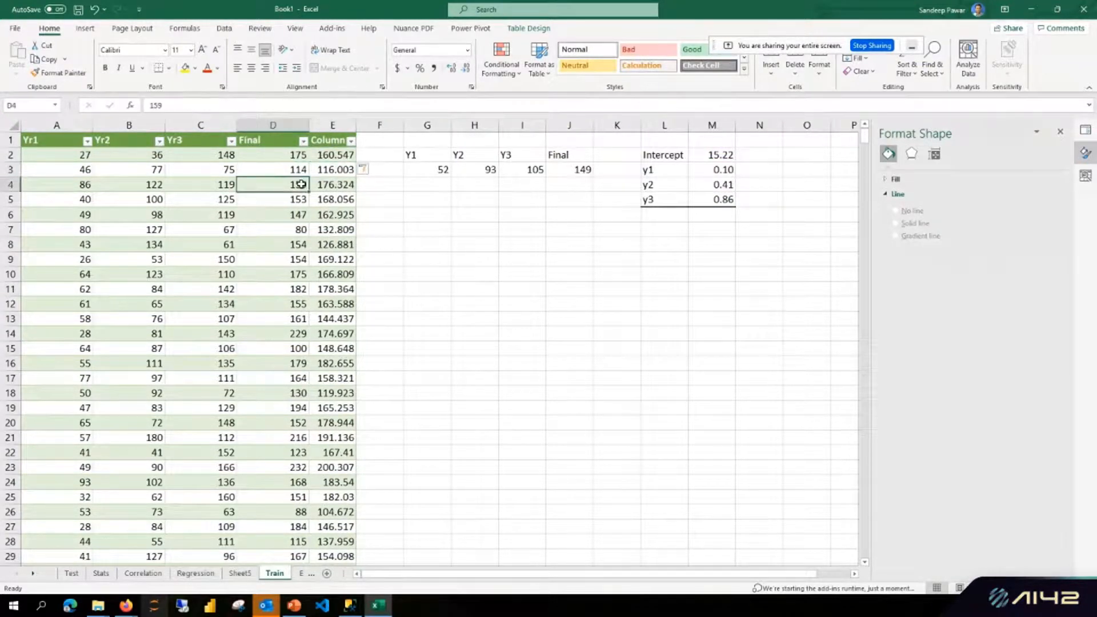
click(336, 184)
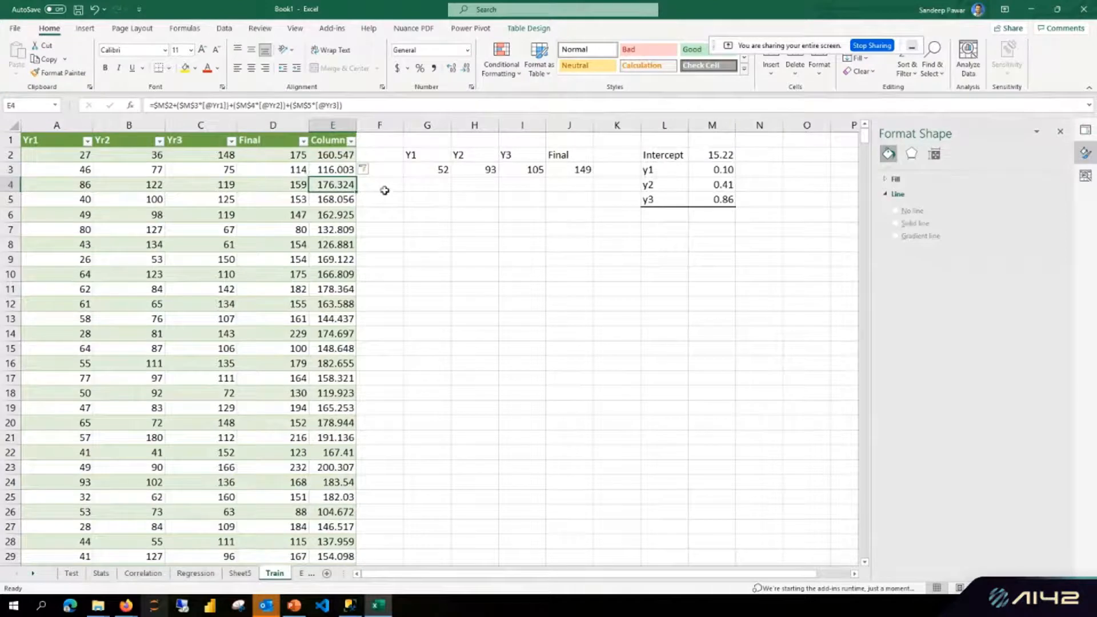
drag(357, 124, 382, 123)
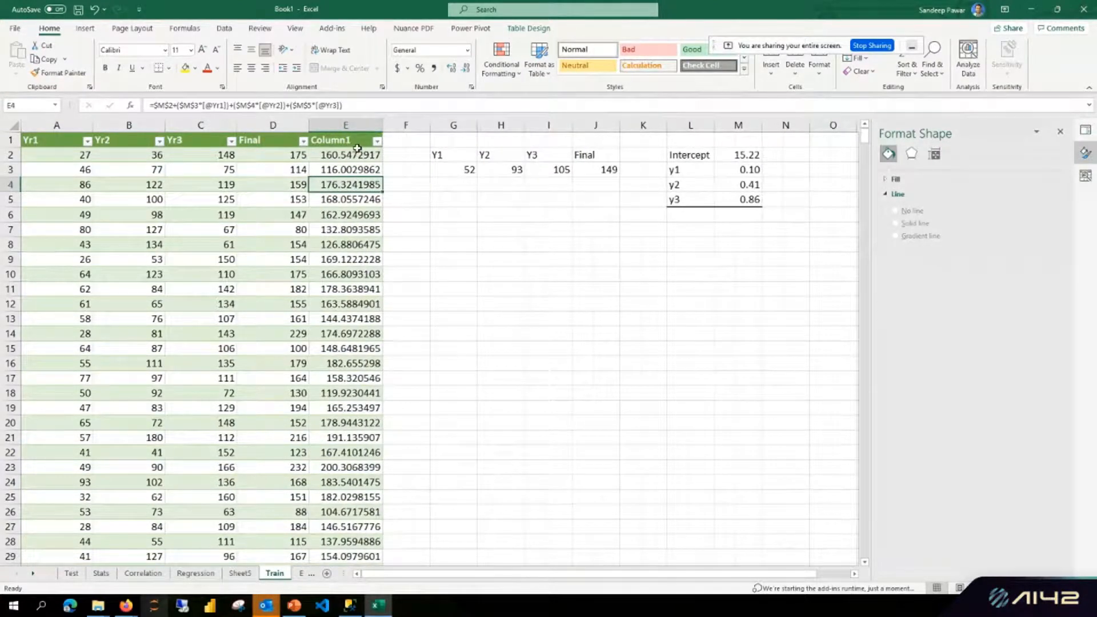
Review the E2 prediction formula against the intercept and coefficients in L2:M5.
click(345, 158)
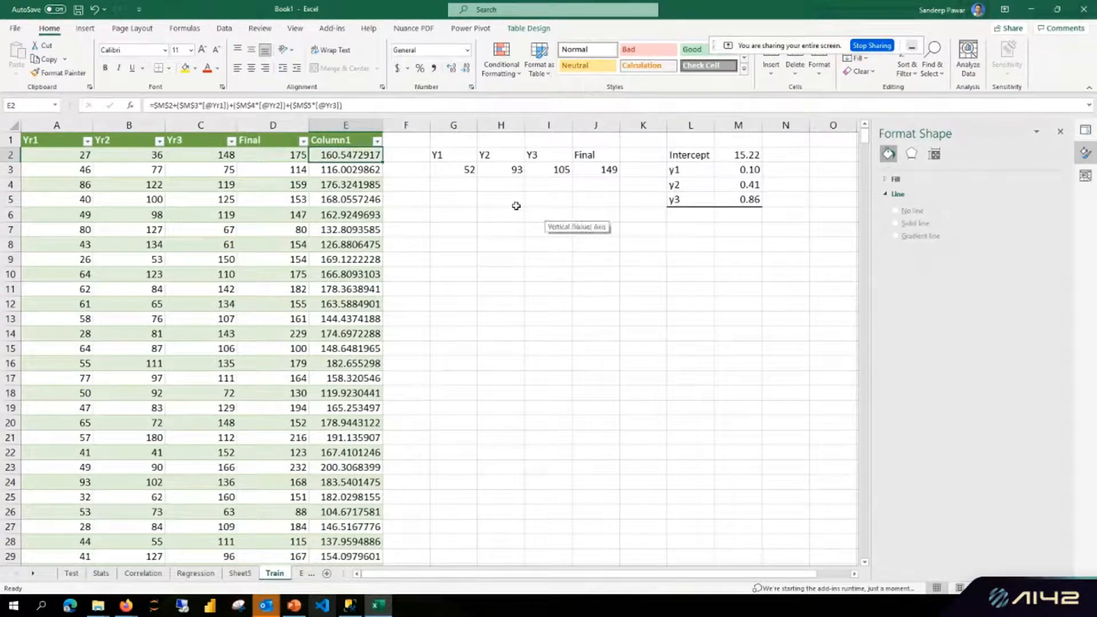
drag(687, 157, 742, 202)
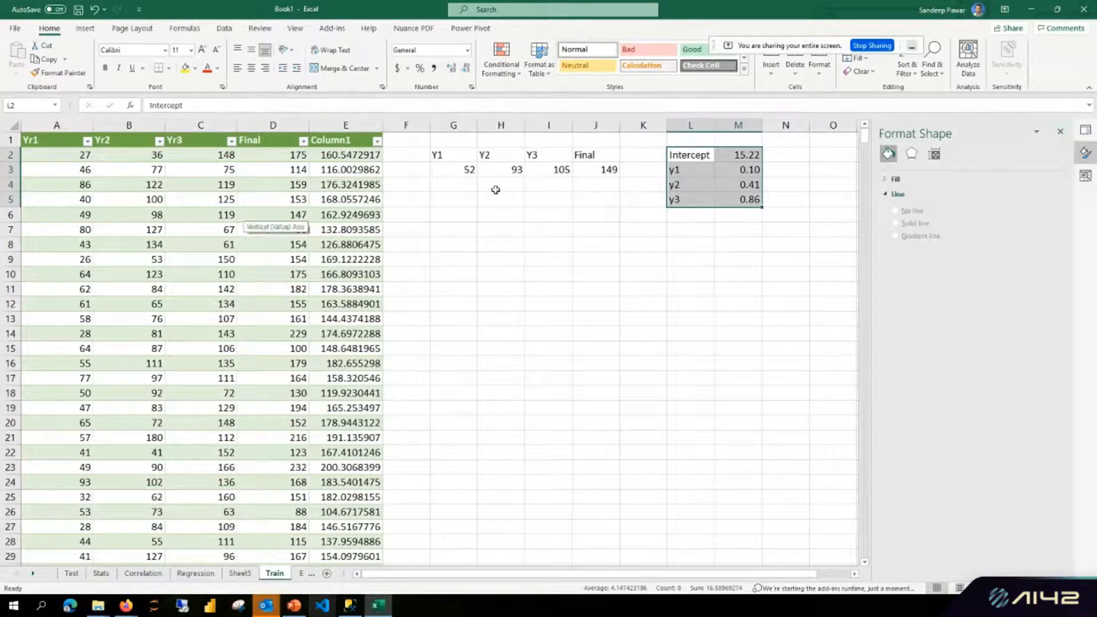
click(639, 272)
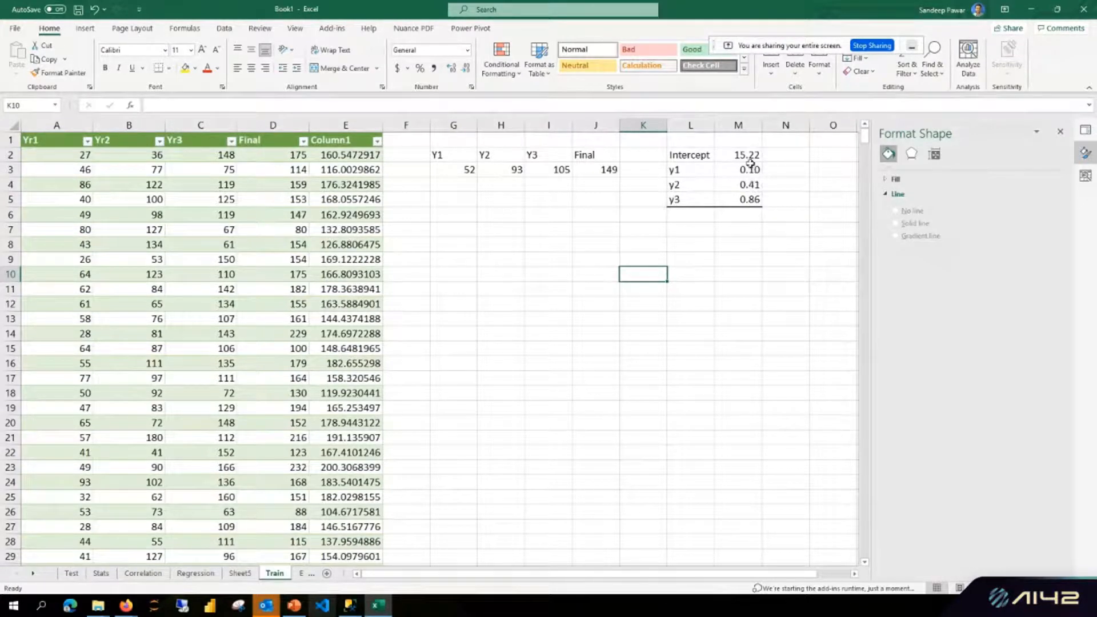
click(557, 345)
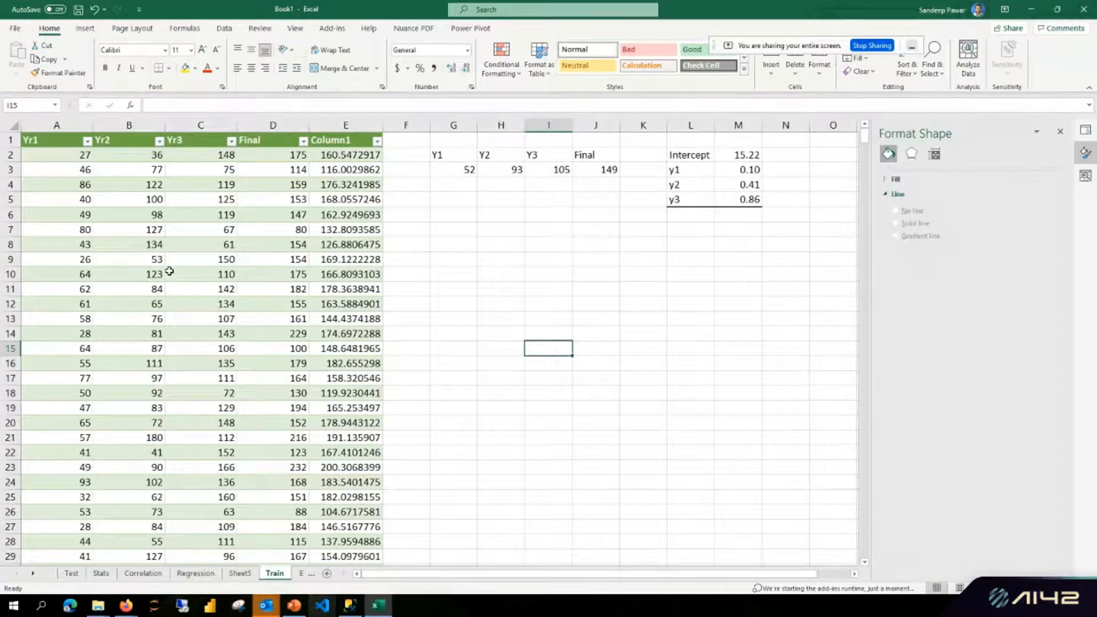
click(170, 272)
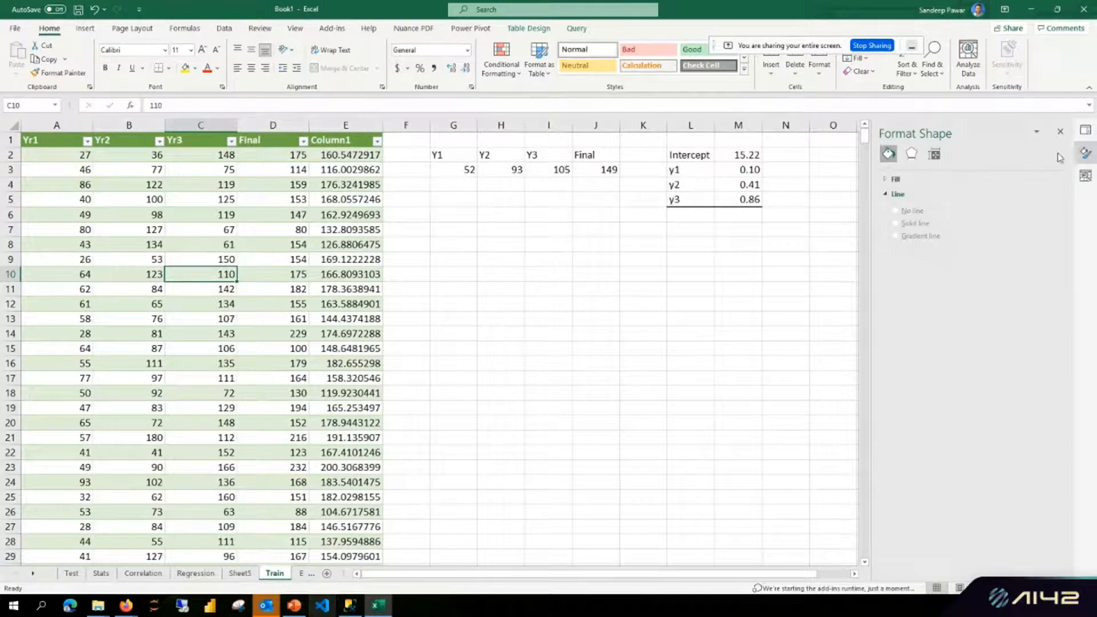
click(819, 349)
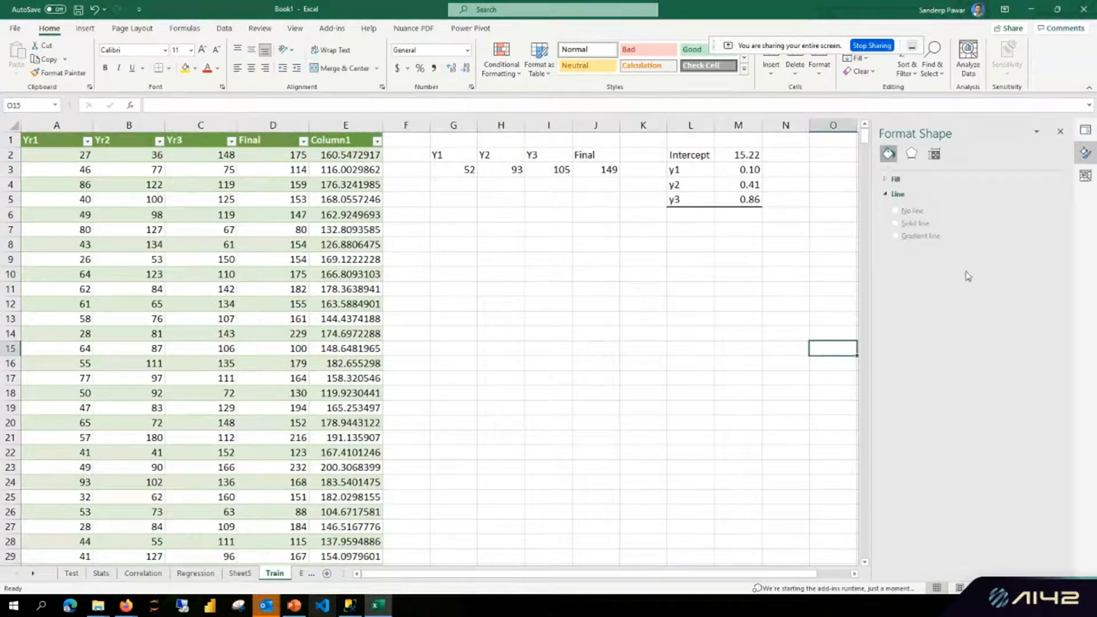
Open the Test query in the Power Query Editor and start a custom column formula with 15.22 + 0.1*[Yr1].
click(1085, 130)
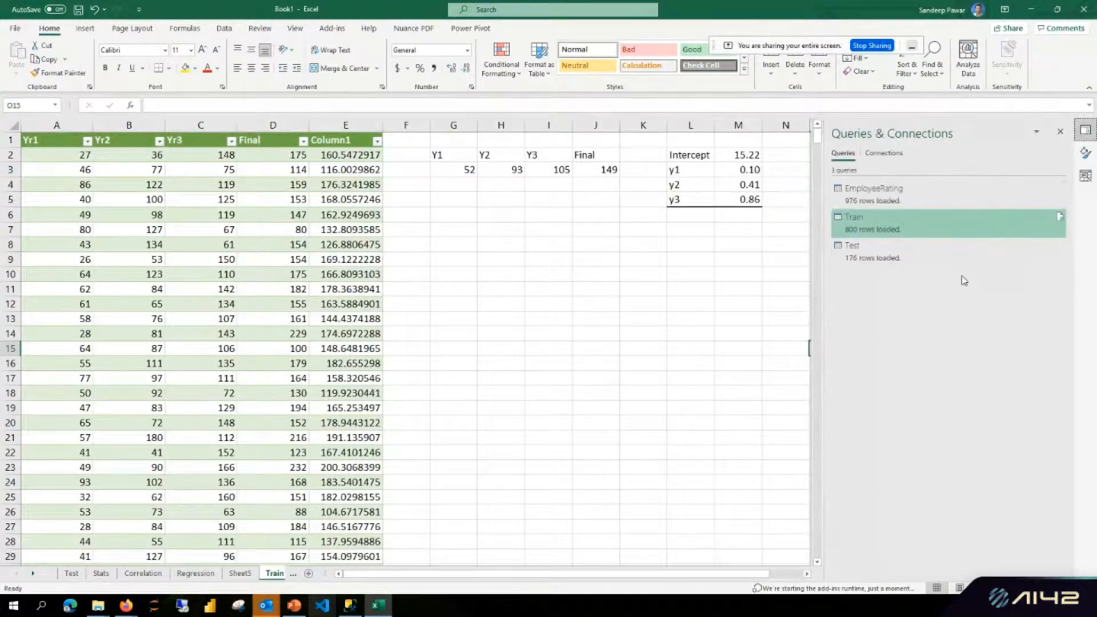
double_click(886, 254)
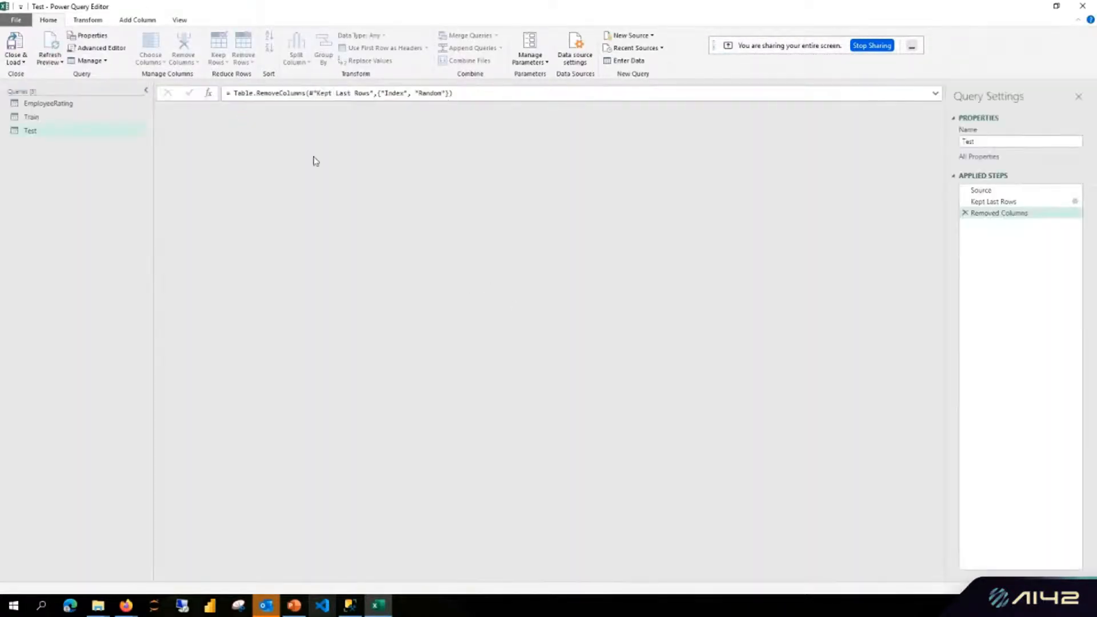
click(137, 20)
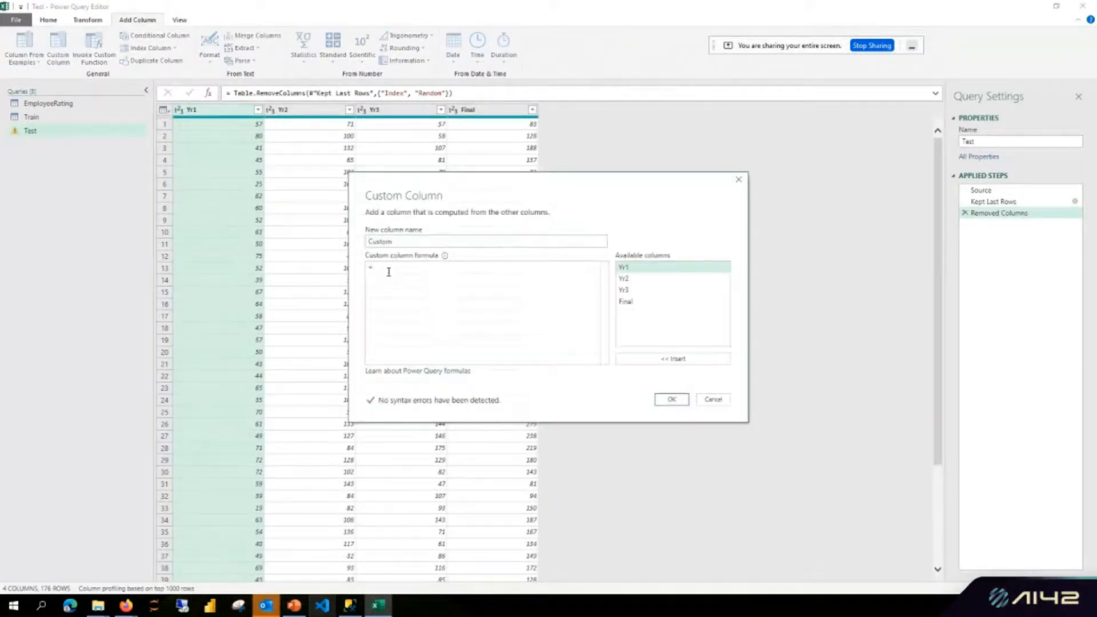
text(15)
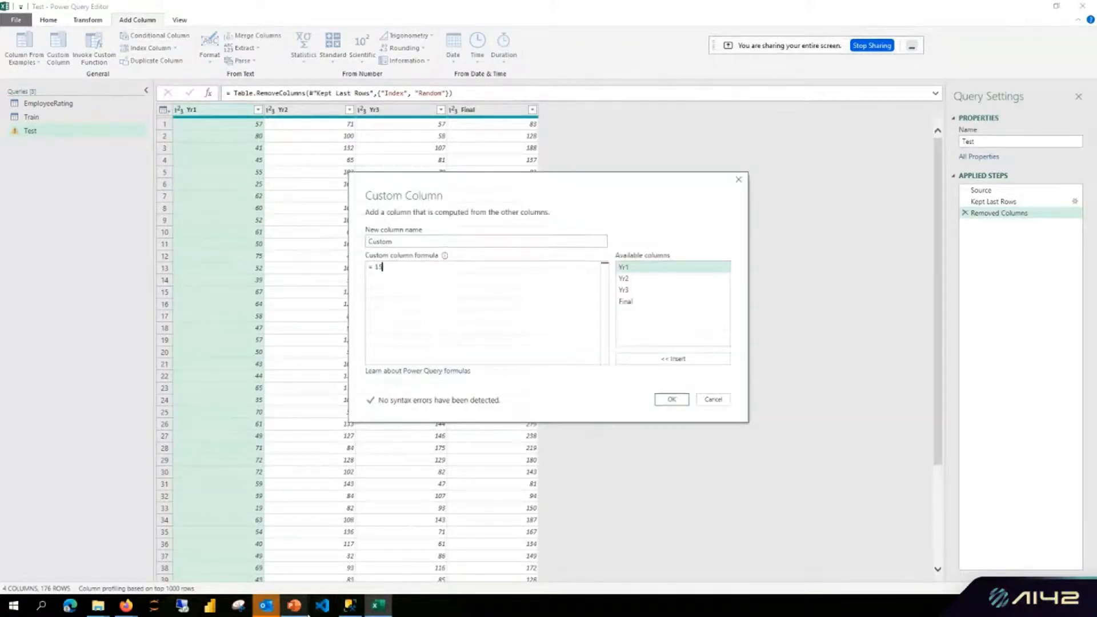
text(.22 + )
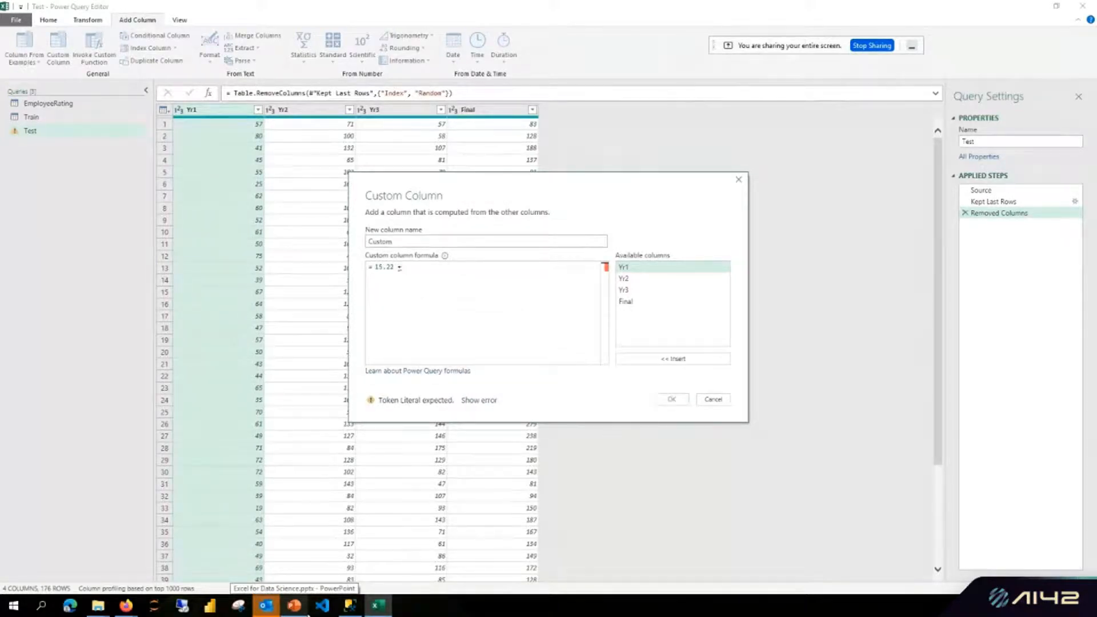
text(0.1)
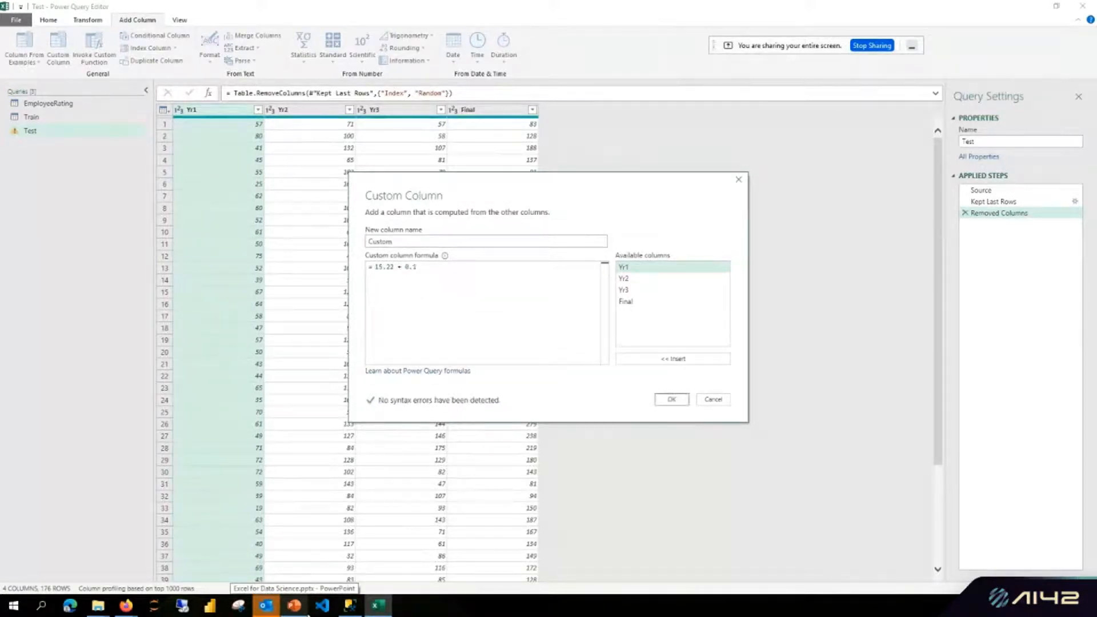
text(*)
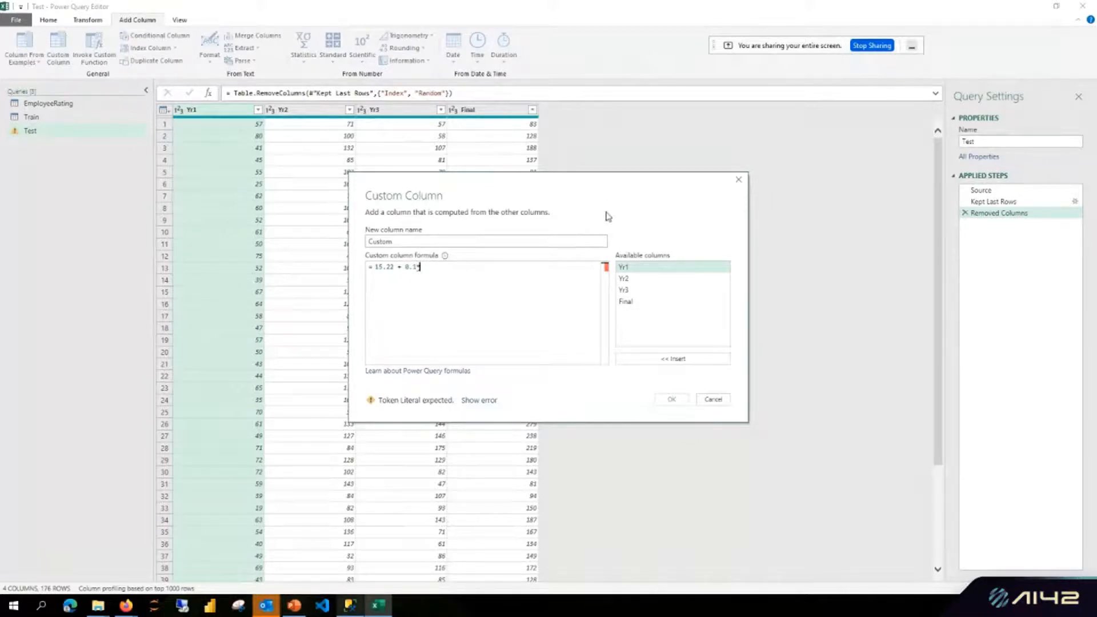
double_click(624, 267)
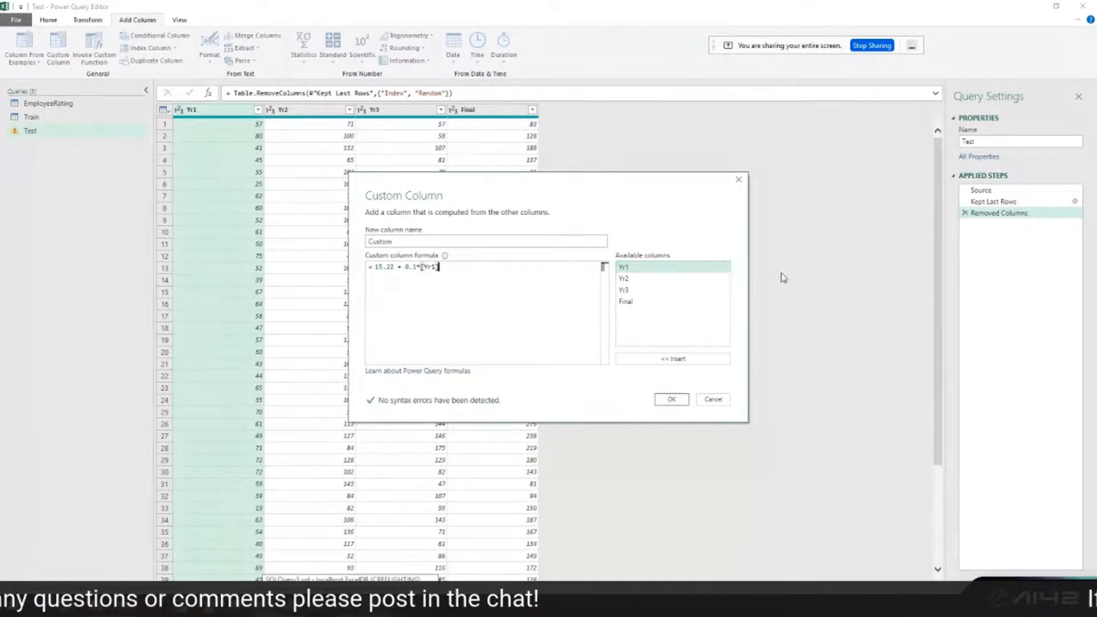
Extend the custom column formula with + 0.22 *[Yr2] + 0.86 *[Yr3].
text(+)
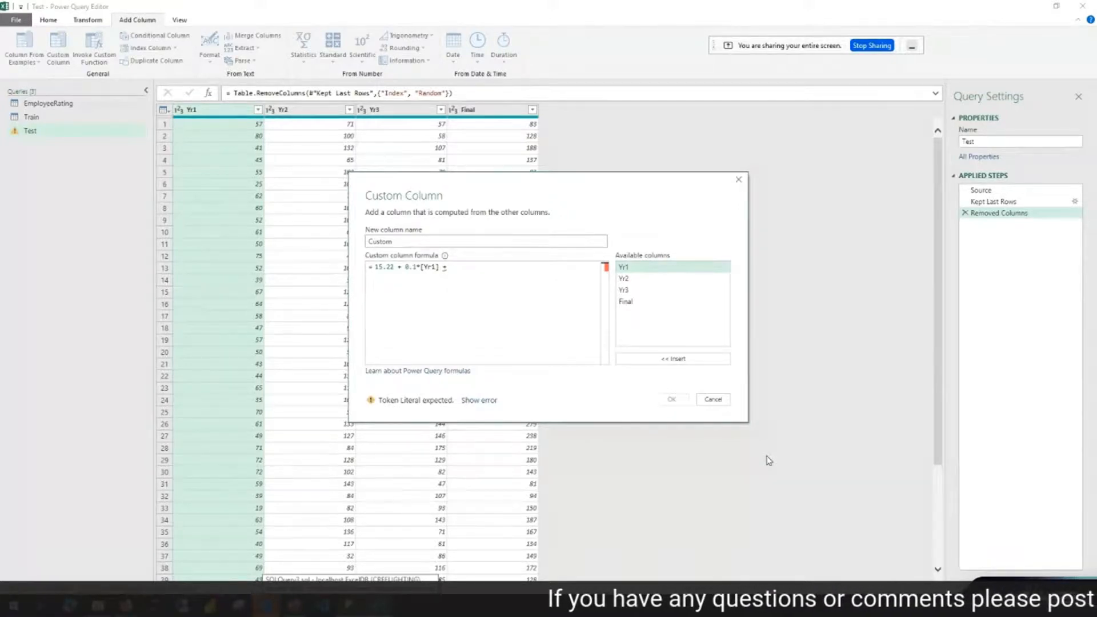
text(0.22)
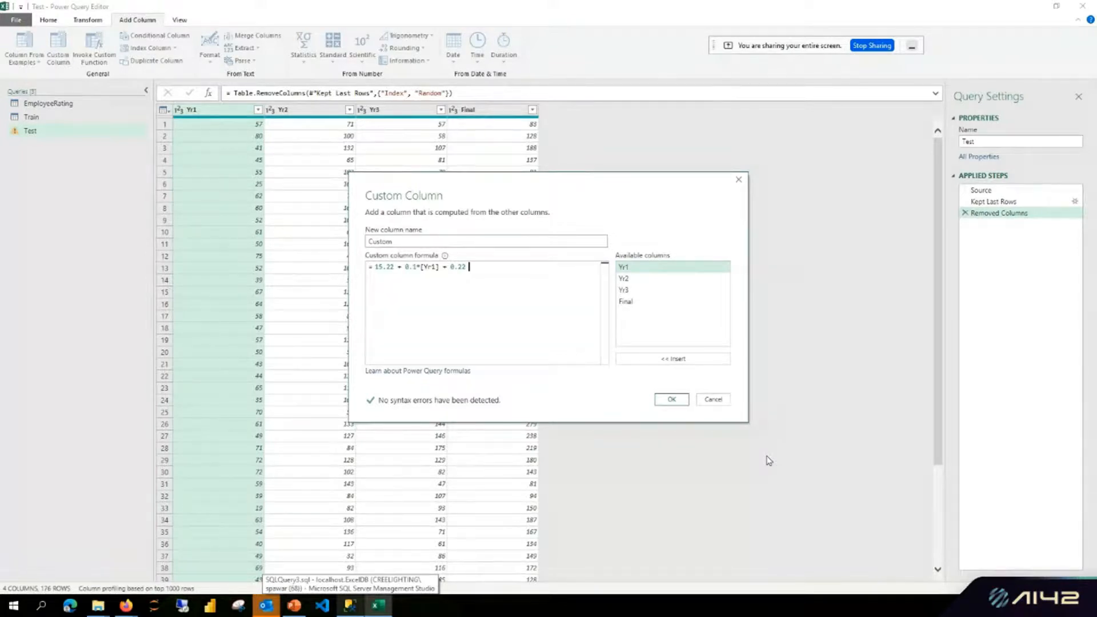
text(*)
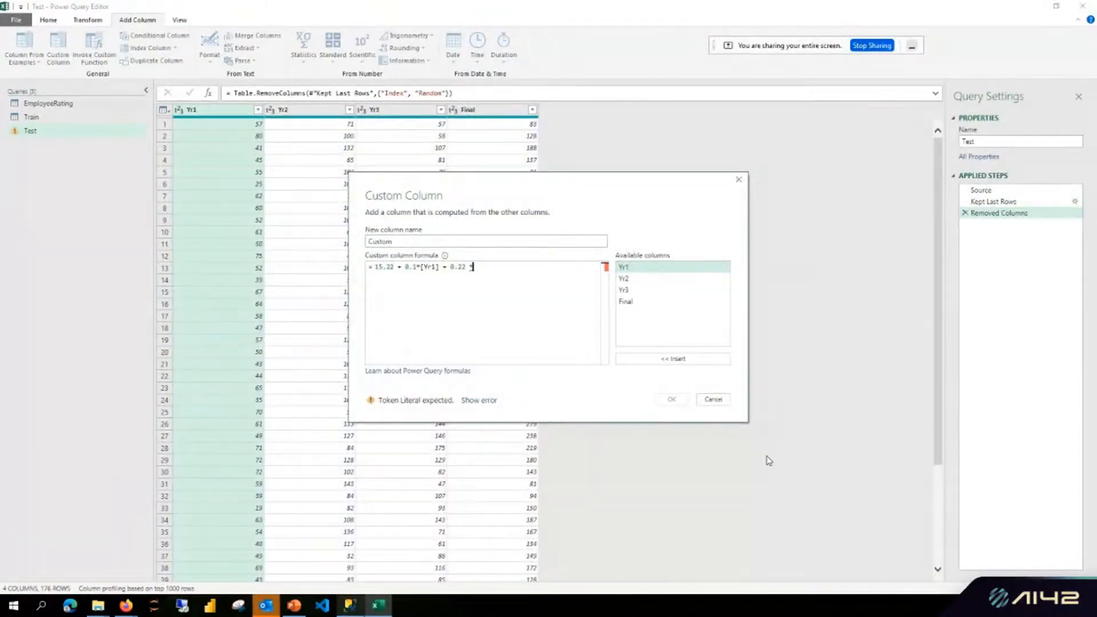
double_click(631, 280)
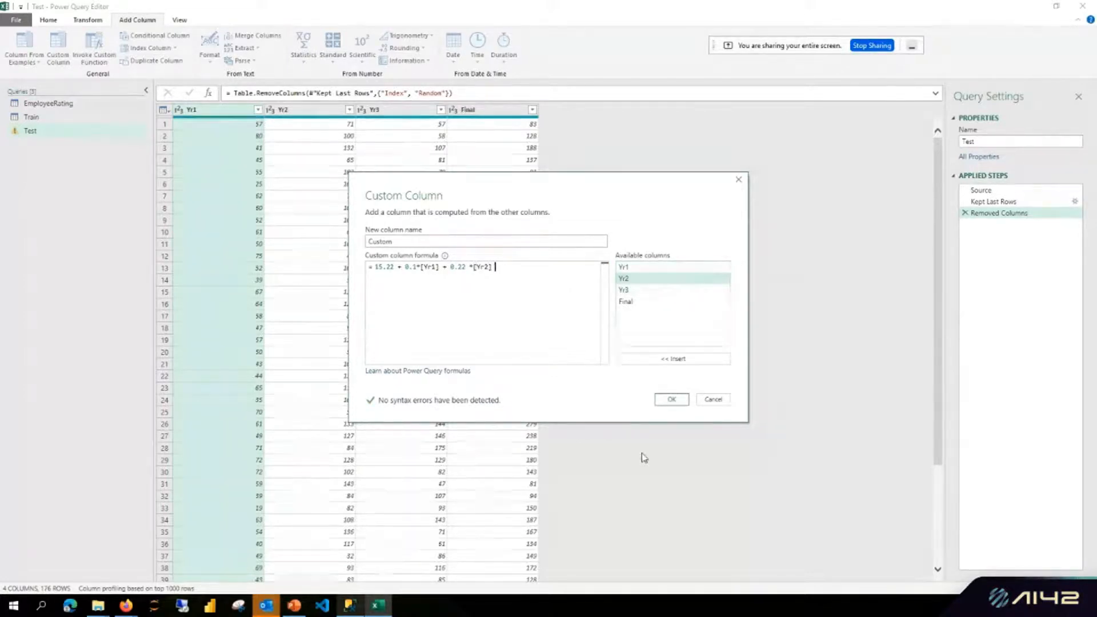
text(+ 0.86 *)
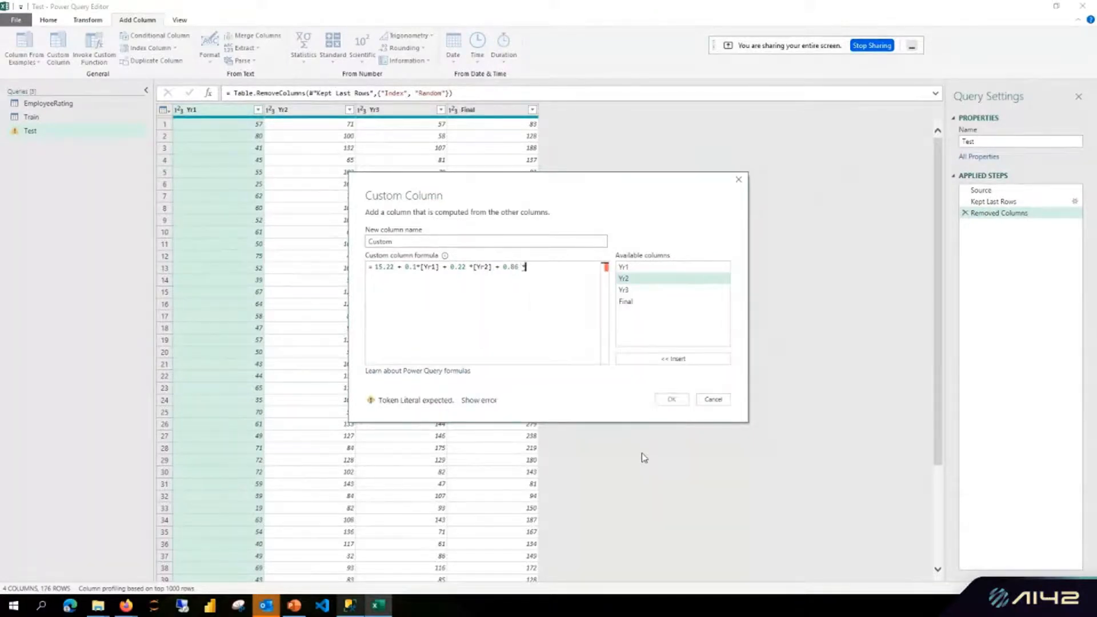
double_click(623, 290)
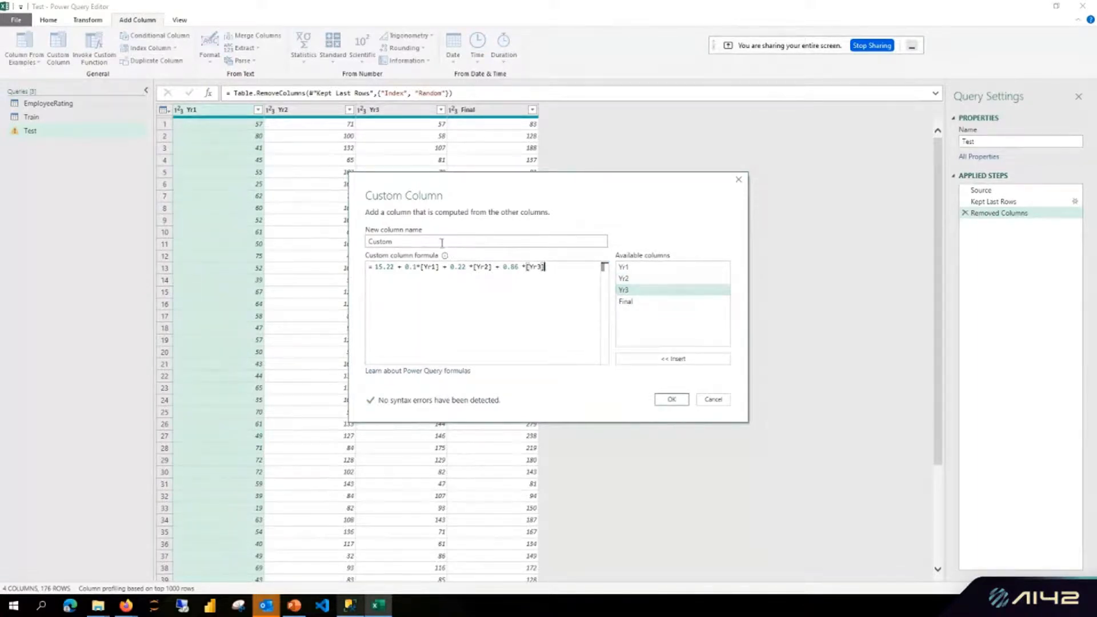
Name the custom column Predictions and add it to the Test query.
drag(411, 241, 308, 246)
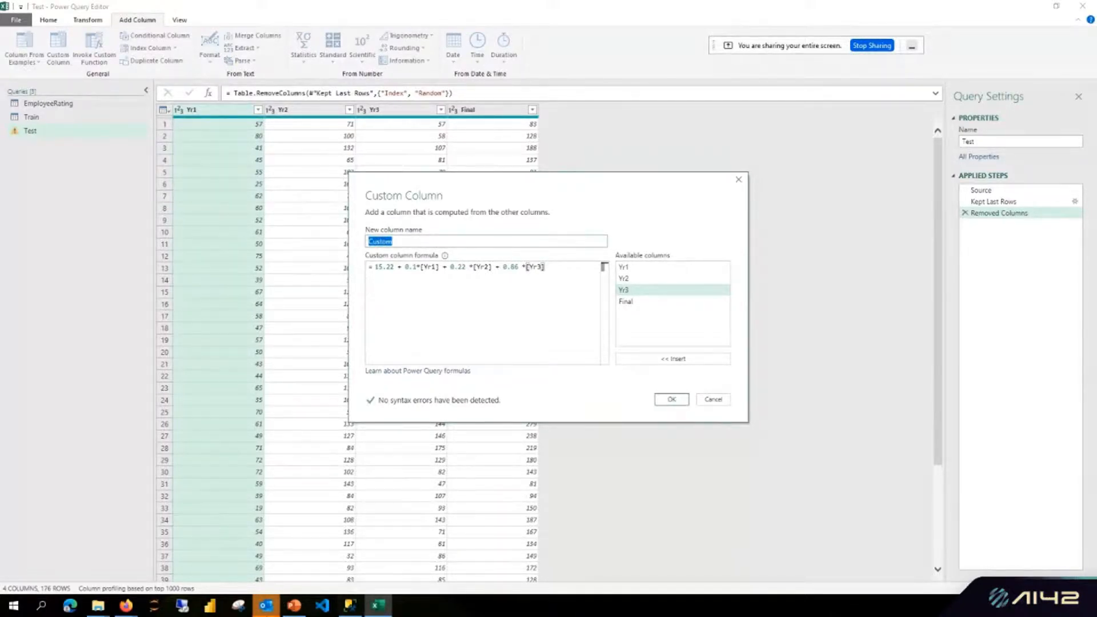
text(Predictions)
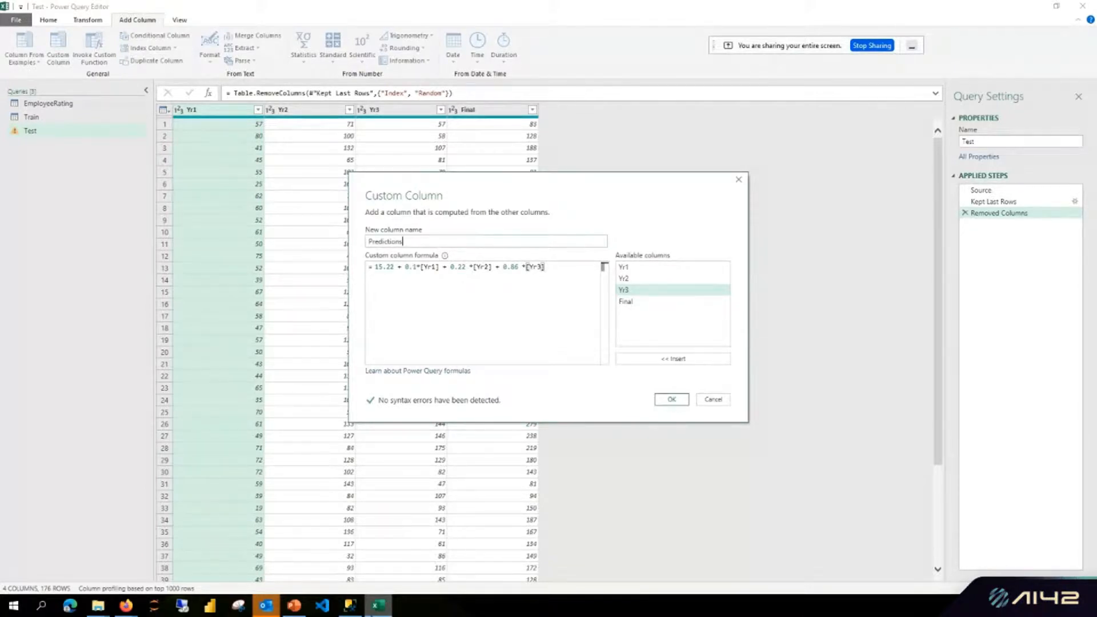
click(680, 400)
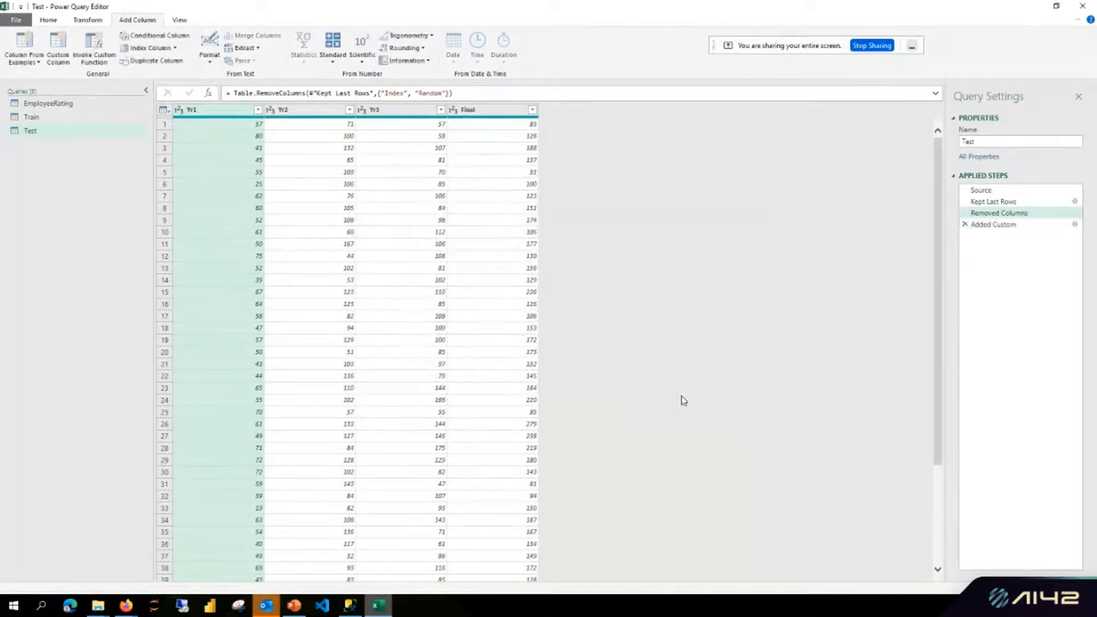
Set the Predictions column's data type to Whole Number and load the Test query back to the worksheet.
click(544, 109)
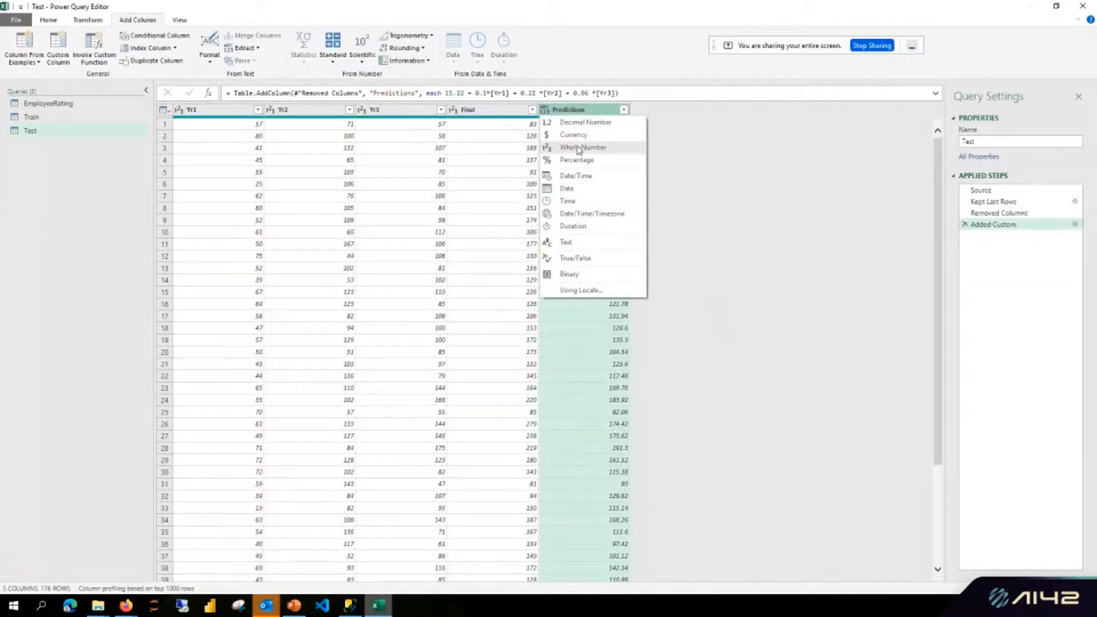
click(579, 148)
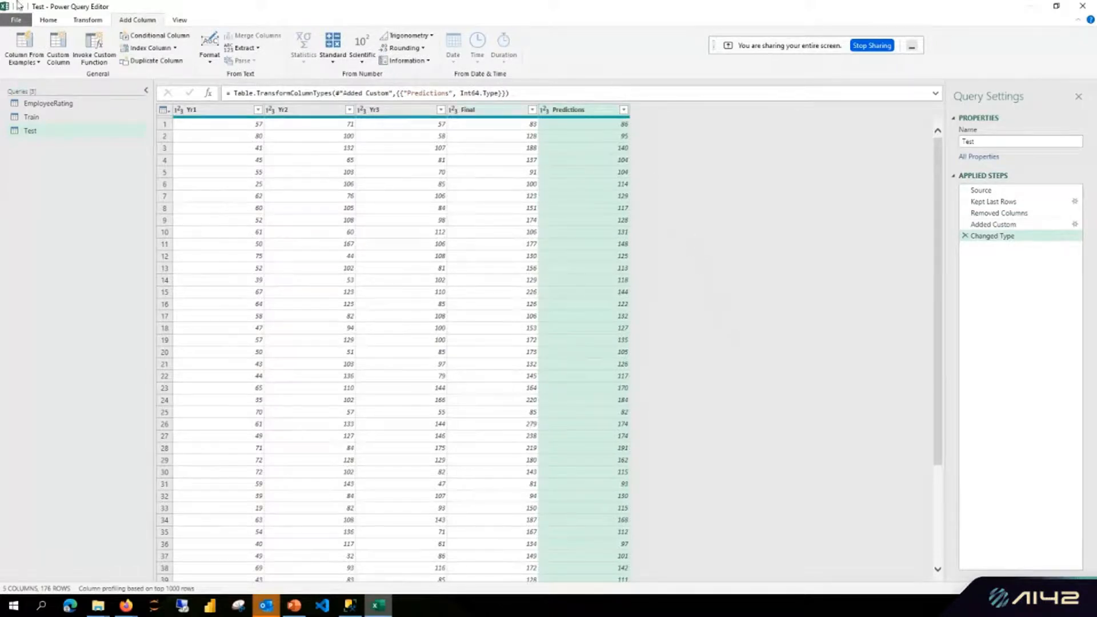
click(48, 21)
click(27, 51)
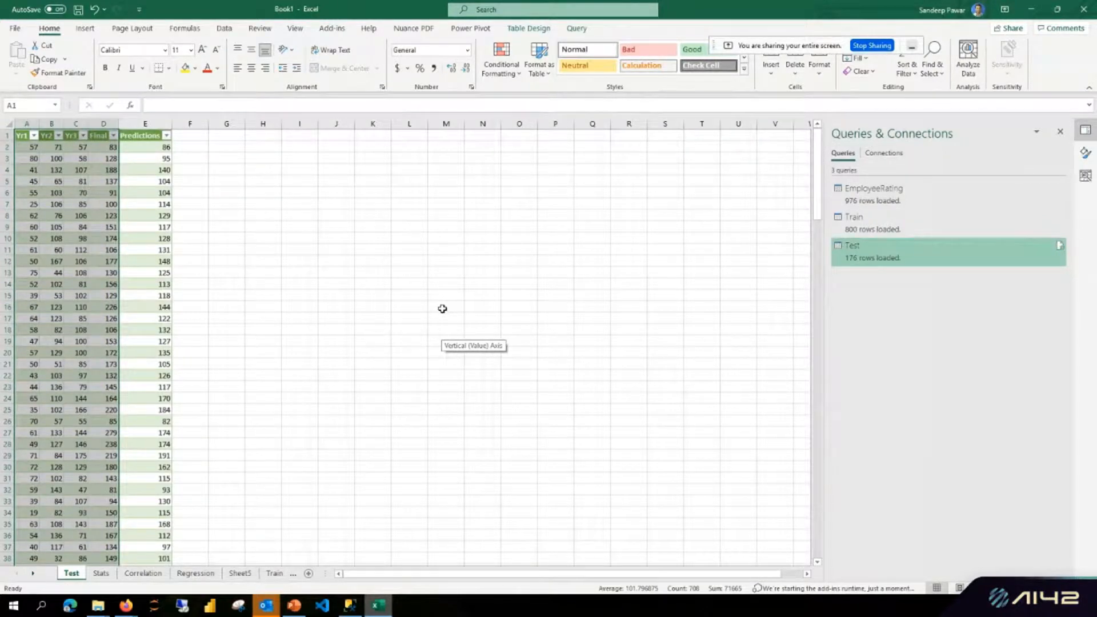
Widen columns A to E on the Test sheet evenly and look through the loaded predictions.
click(288, 227)
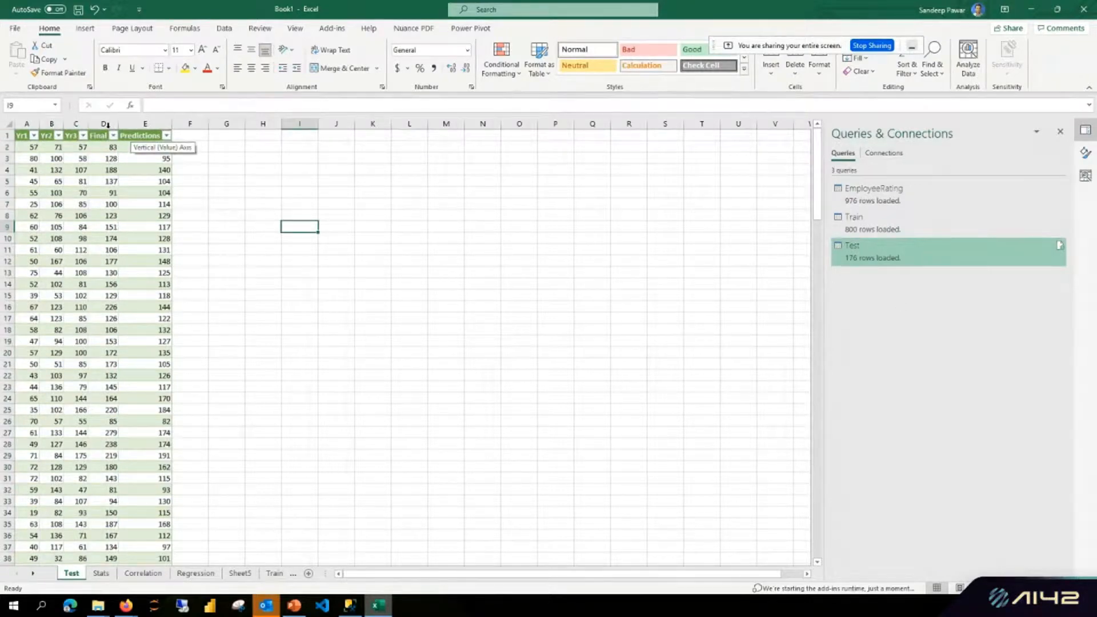
drag(34, 124, 143, 124)
drag(172, 124, 189, 124)
click(350, 147)
scroll(395, 435, down, 1)
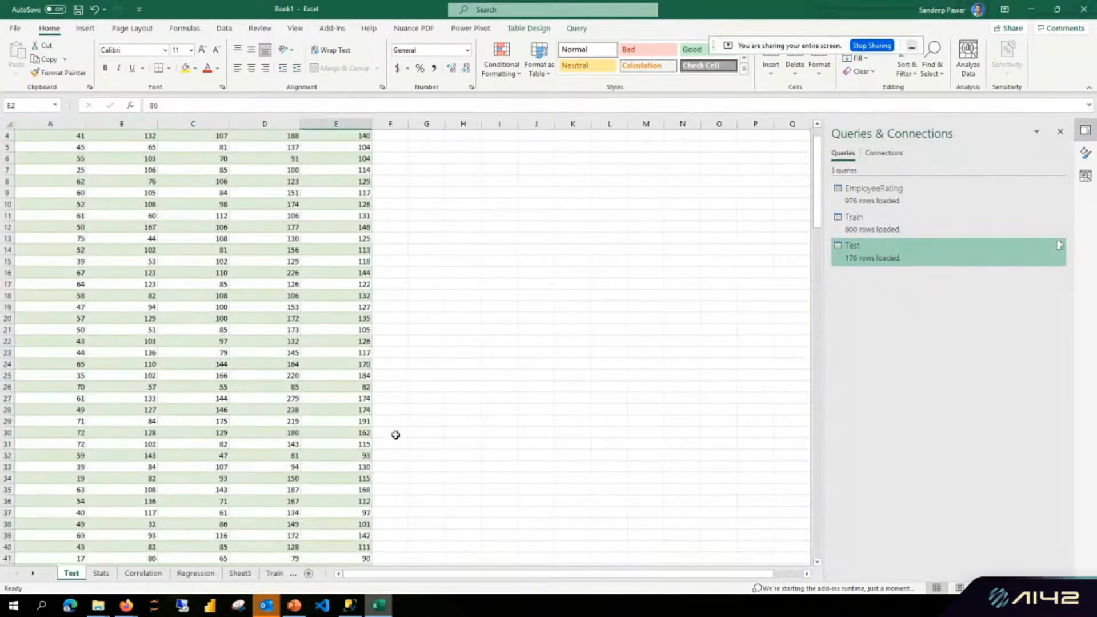
scroll(396, 435, up, 1)
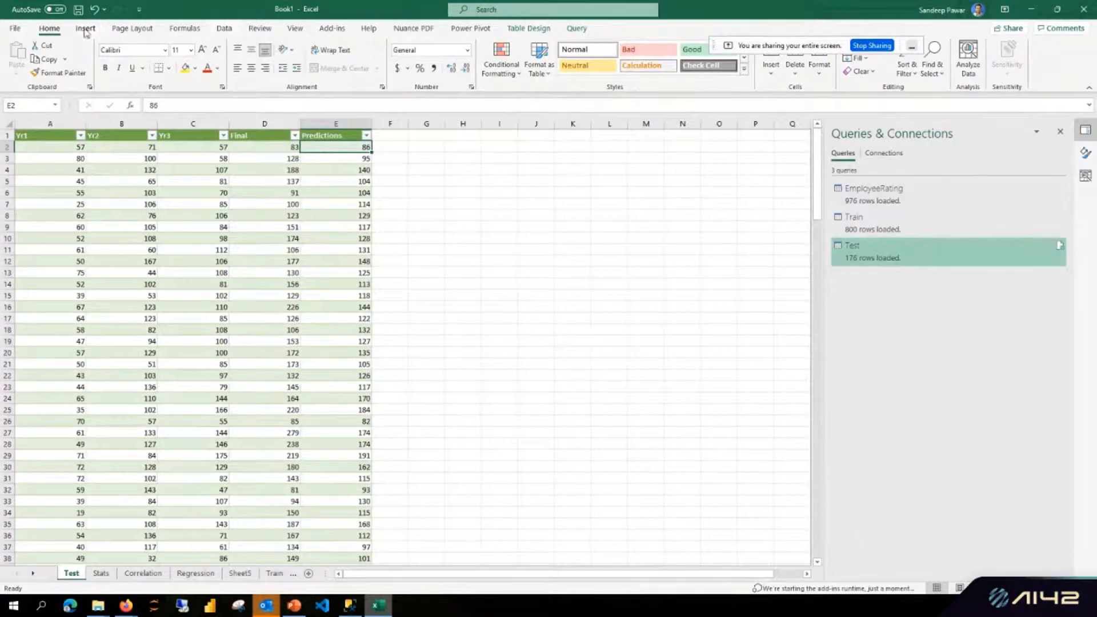
Refresh all of the workbook's queries and data connections.
click(85, 29)
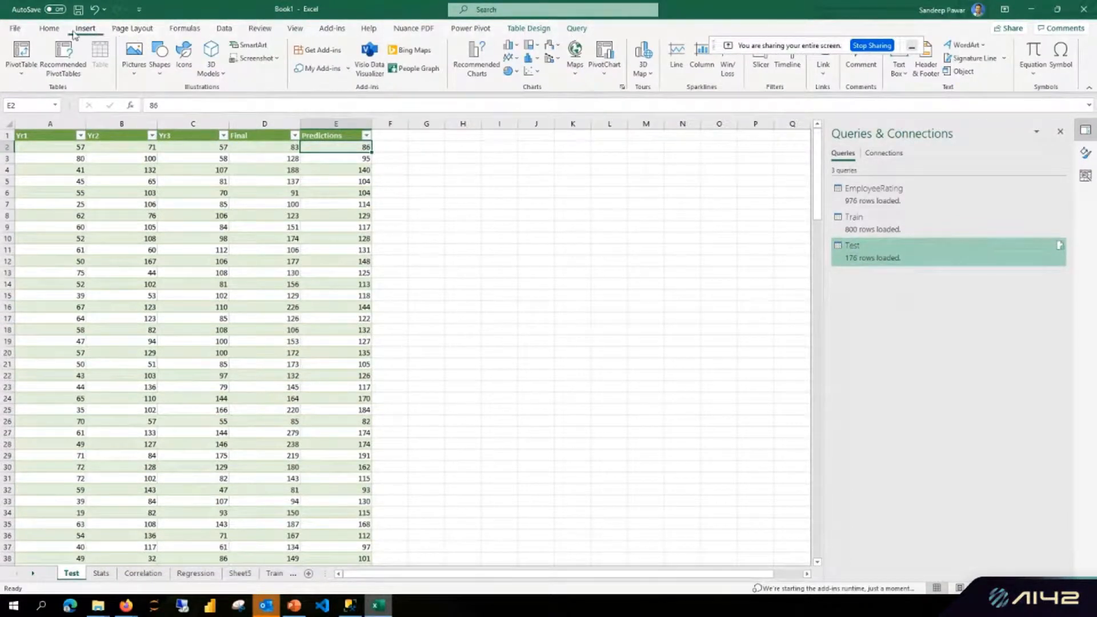
click(227, 30)
click(202, 53)
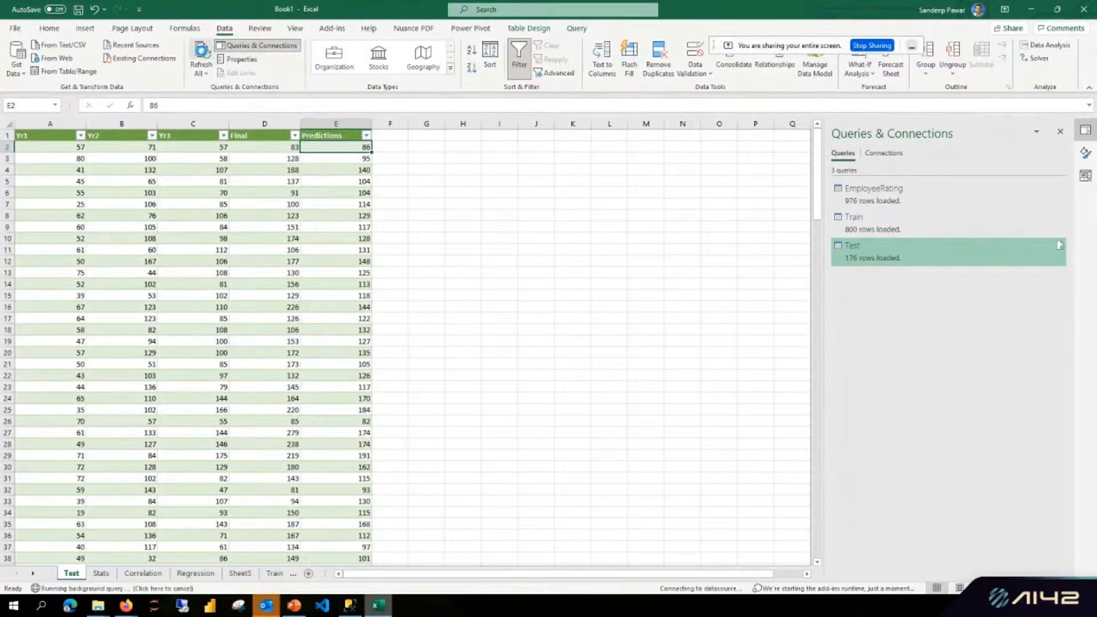